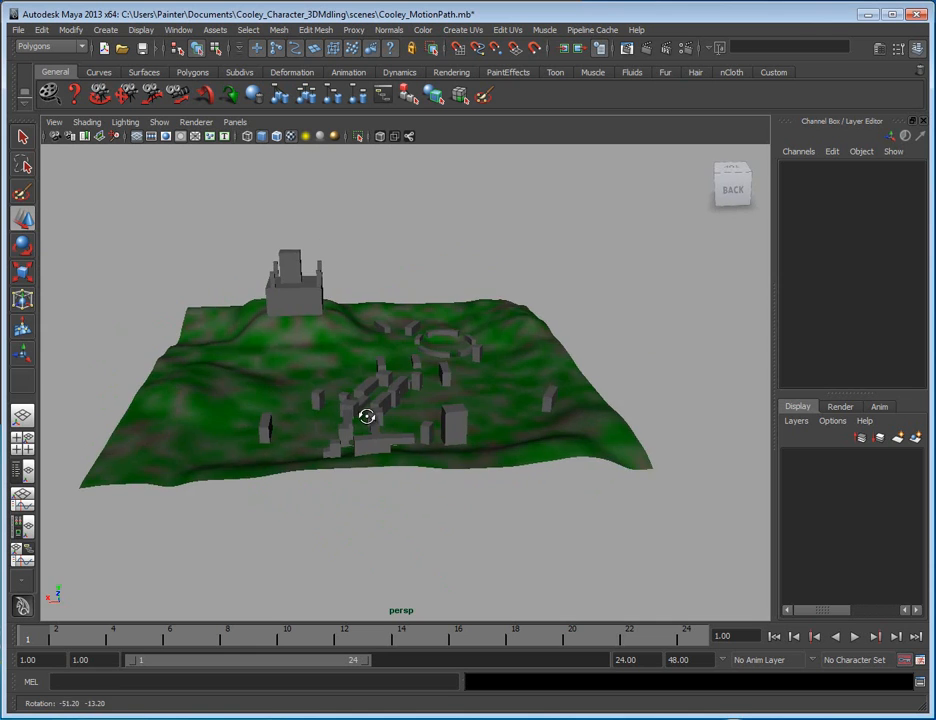
- Examine the village blocks, the ring and the castle on the terrain from several angles and distances
right_click_drag(359, 452, 520, 470, "alt")
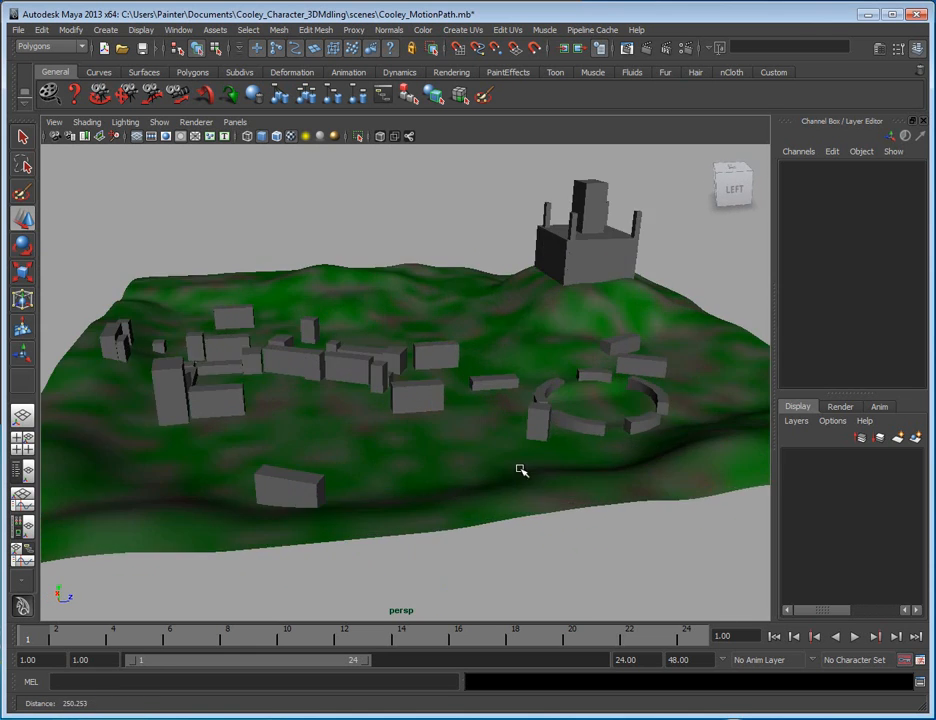
left_click_drag(484, 428, 416, 485, "alt")
mouse_move(540, 474)
left_mouse_down("alt")
mouse_move(477, 504)
mouse_move(526, 495)
mouse_move(501, 460)
mouse_move(549, 462)
left_mouse_up("alt")
middle_click_drag(344, 438, 375, 398, "alt")
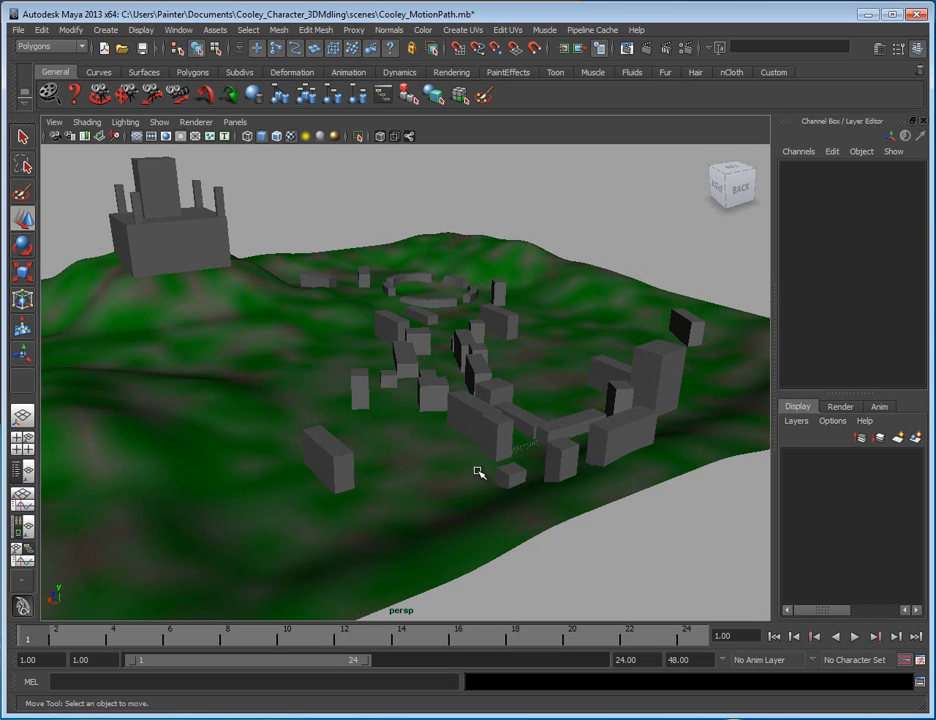
left_click_drag(478, 471, 490, 378, "alt")
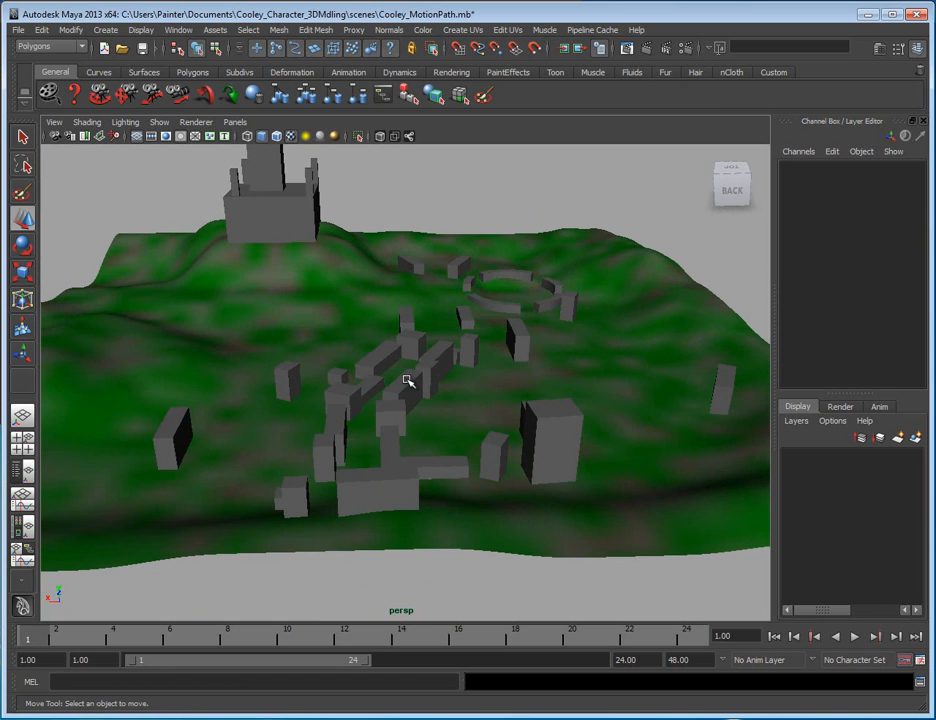
left_click_drag(486, 417, 539, 503, "alt")
right_click_drag(539, 503, 416, 479, "alt")
left_click_drag(416, 479, 398, 456, "alt")
right_click_drag(398, 456, 460, 457, "alt")
left_click_drag(460, 457, 407, 466, "alt")
middle_click_drag(345, 467, 265, 471, "alt")
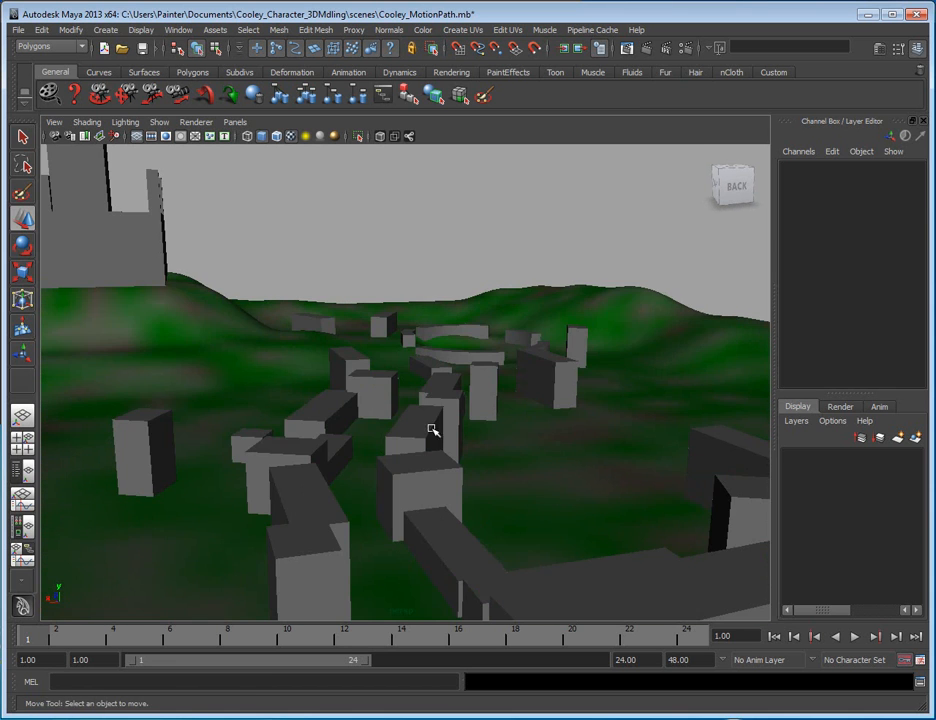
- Lower the long village block pCube2 to a Y scale of about 6.43
left_click_drag(452, 392, 488, 426, "alt")
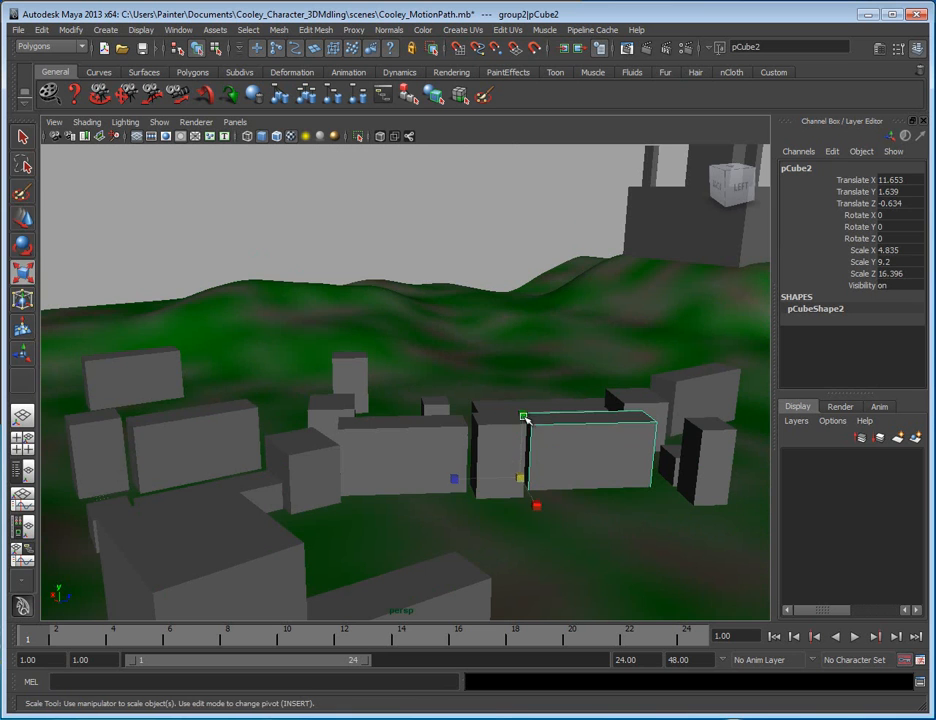
left_click_drag(524, 416, 522, 433)
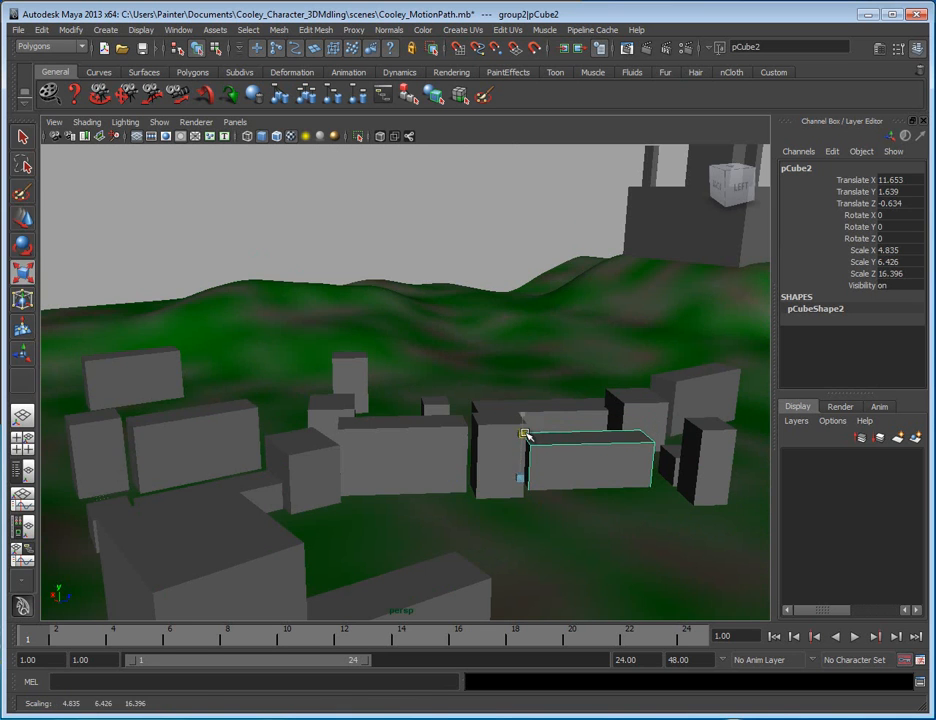
key("w")
key("e")
- Adjust the height of the tall village block pCube9 and stretch it along X so it projects from its row
left_click_drag(554, 503, 501, 430)
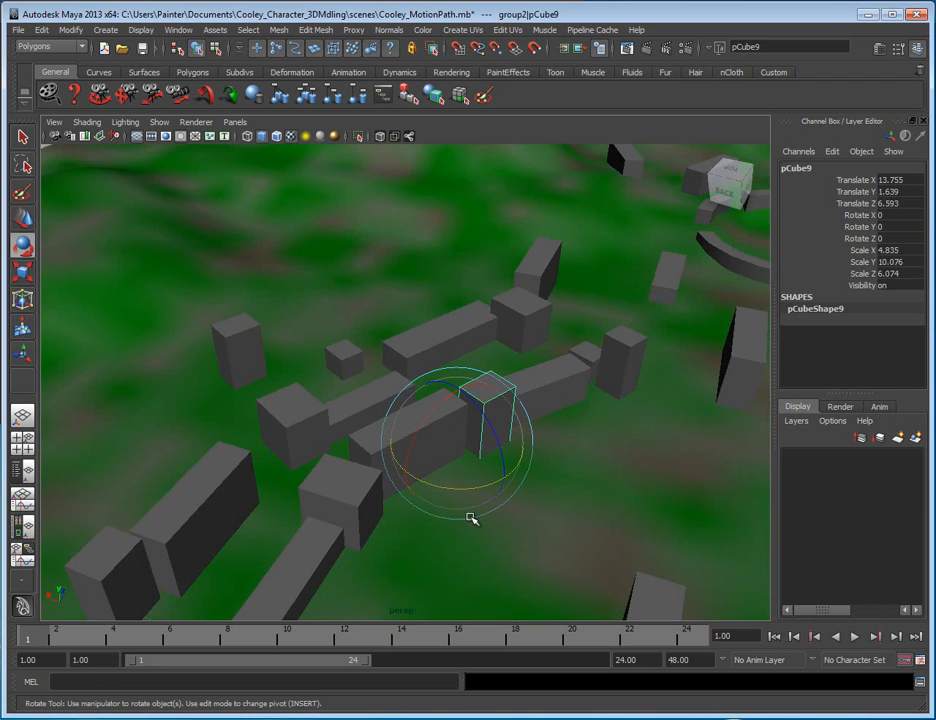
key("r")
left_click_drag(489, 537, 495, 430, "alt")
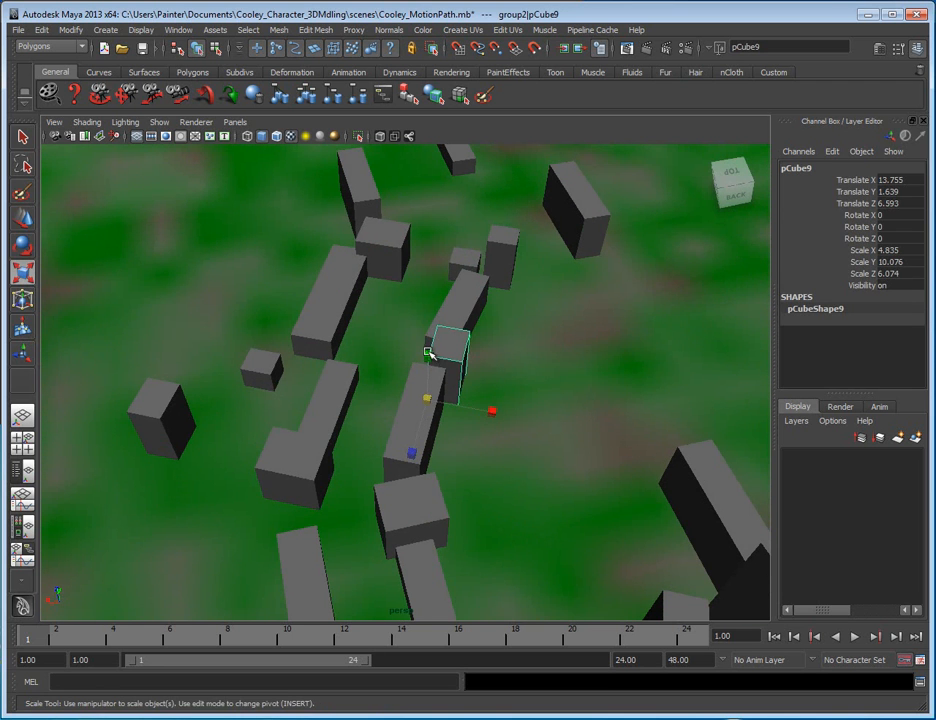
left_click_drag(430, 353, 430, 345)
left_click_drag(500, 414, 410, 430)
left_click(478, 275)
left_click_drag(508, 522, 432, 530, "alt")
right_click_drag(432, 530, 510, 517, "alt")
left_click_drag(510, 517, 452, 513, "alt")
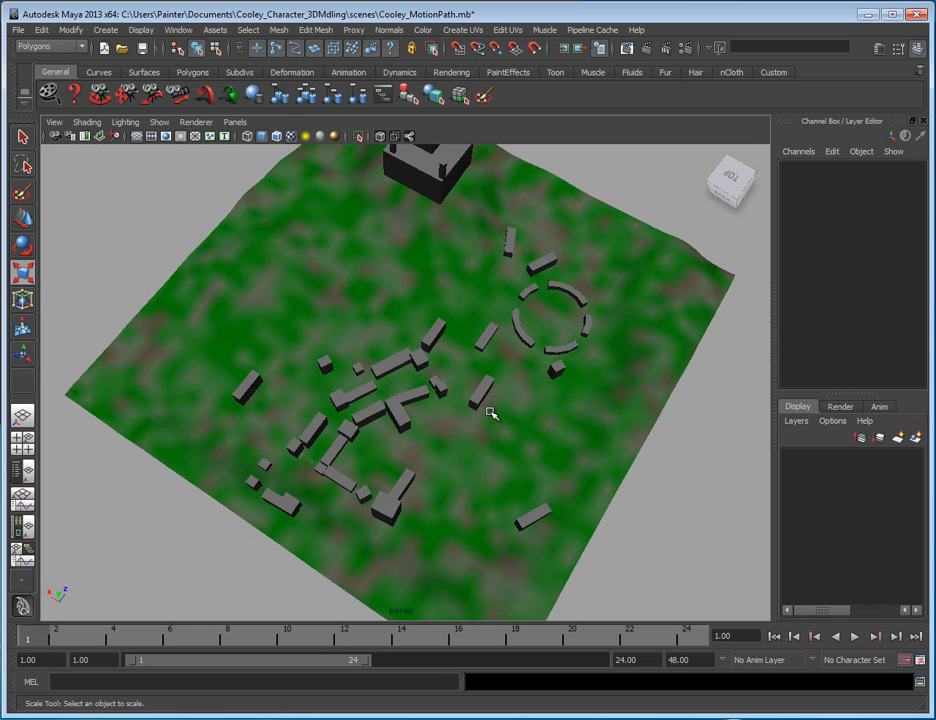
- Move the low block nearest the ring, pCube16, to about -22.45 in X and scale it to about 6.39 in X
left_click(486, 338)
left_click_drag(460, 385, 445, 503, "alt")
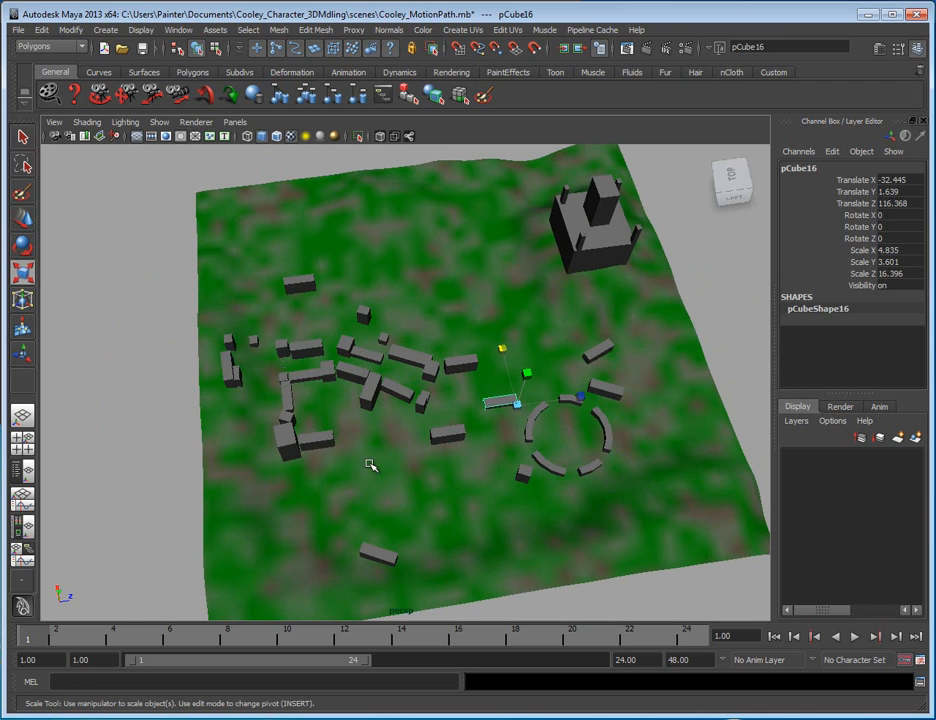
left_click_drag(439, 434, 468, 455, "alt")
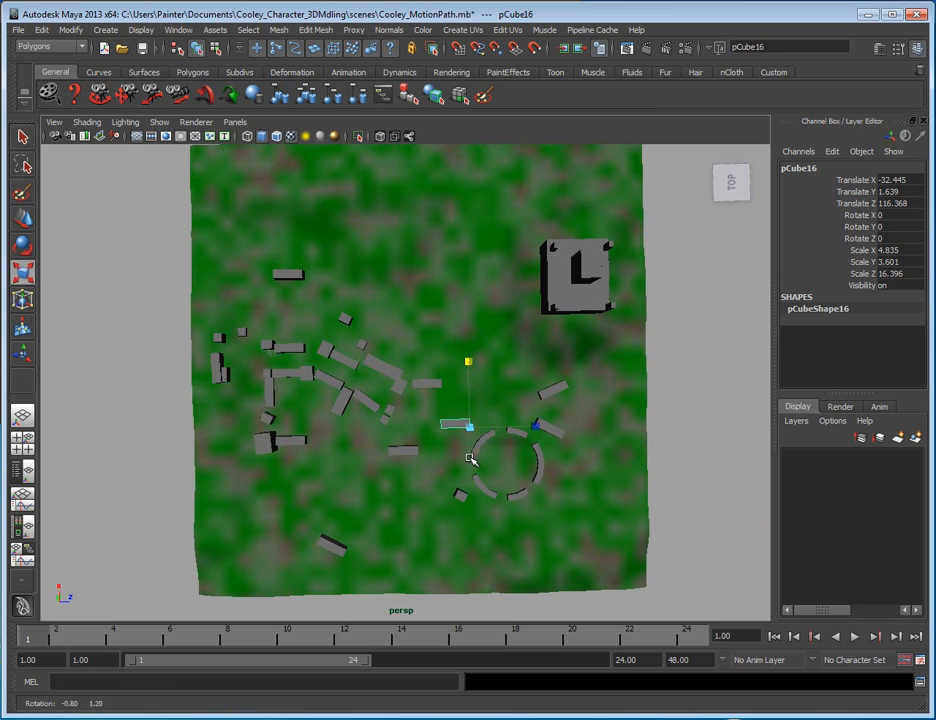
key("e")
key("w")
left_click_drag(464, 386, 451, 328)
key("r")
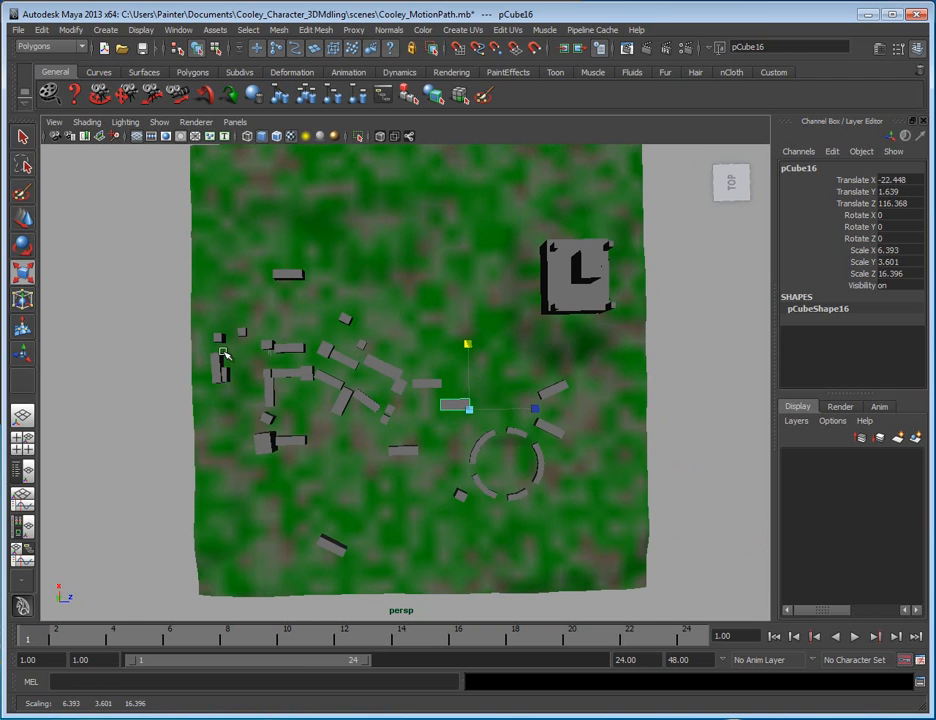
left_click(157, 378)
- Show the top view at full size and turn on Wireframe on Shaded for it
key("space")
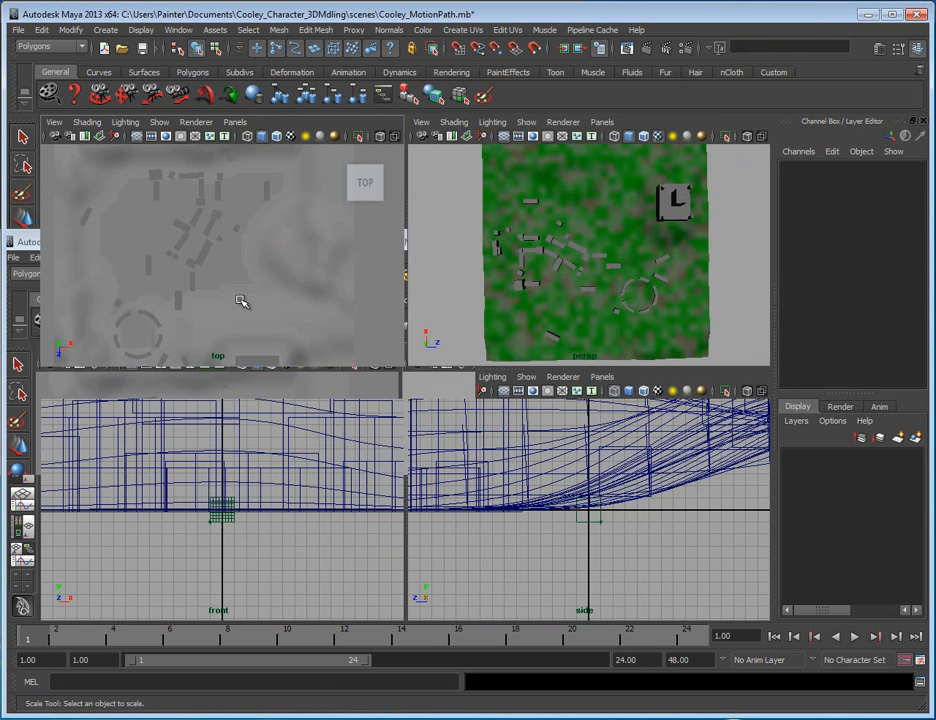
key("space")
left_click(86, 122)
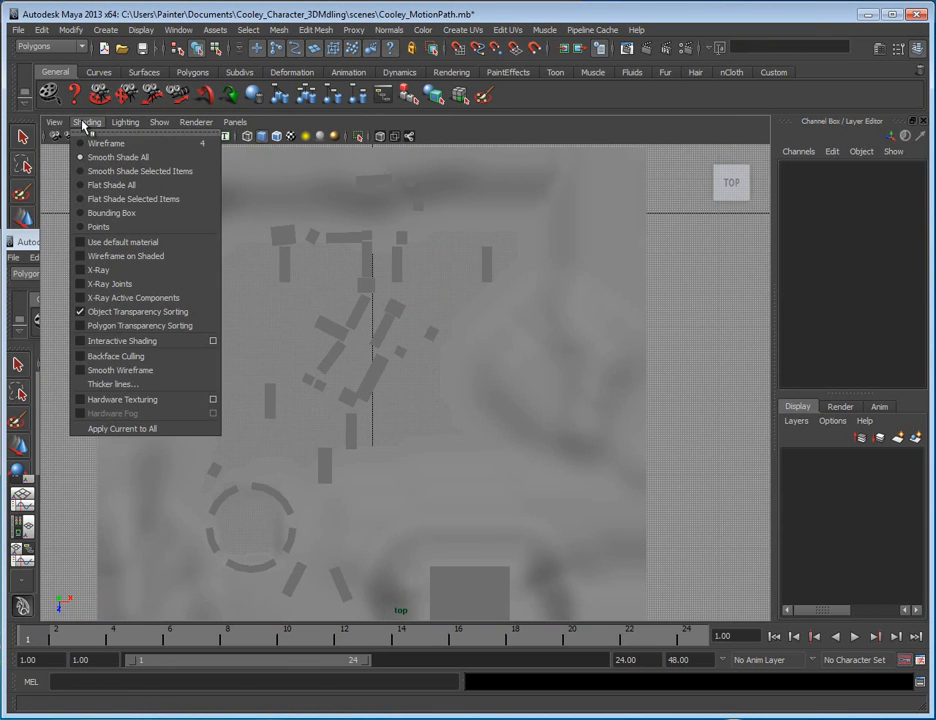
left_click(112, 257)
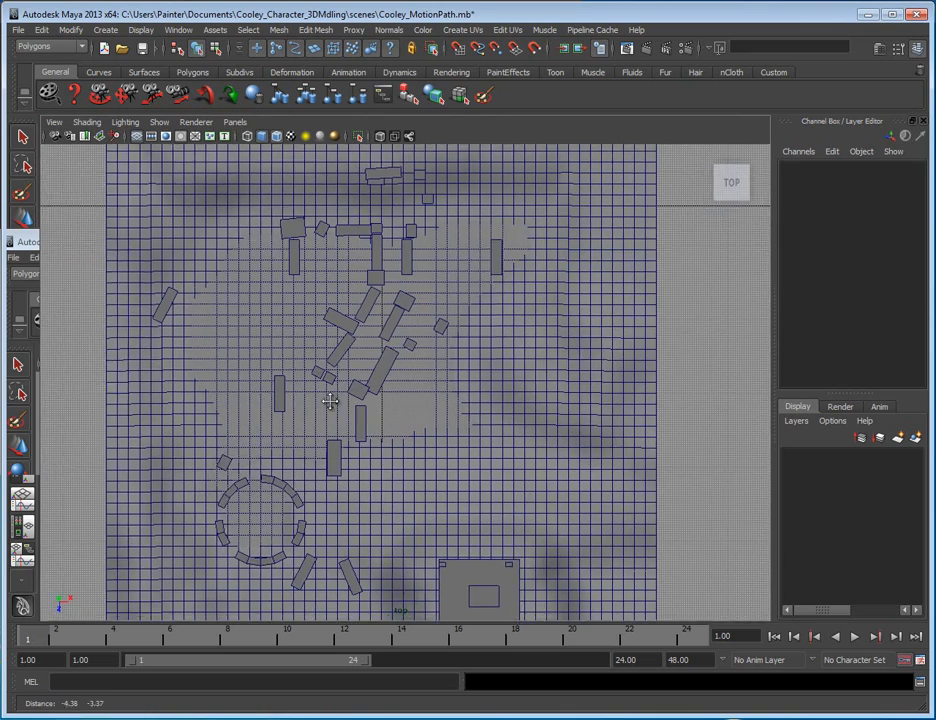
middle_click_drag(429, 386, 437, 454, "alt")
scroll(437, 454, "down", 1)
left_click(239, 288)
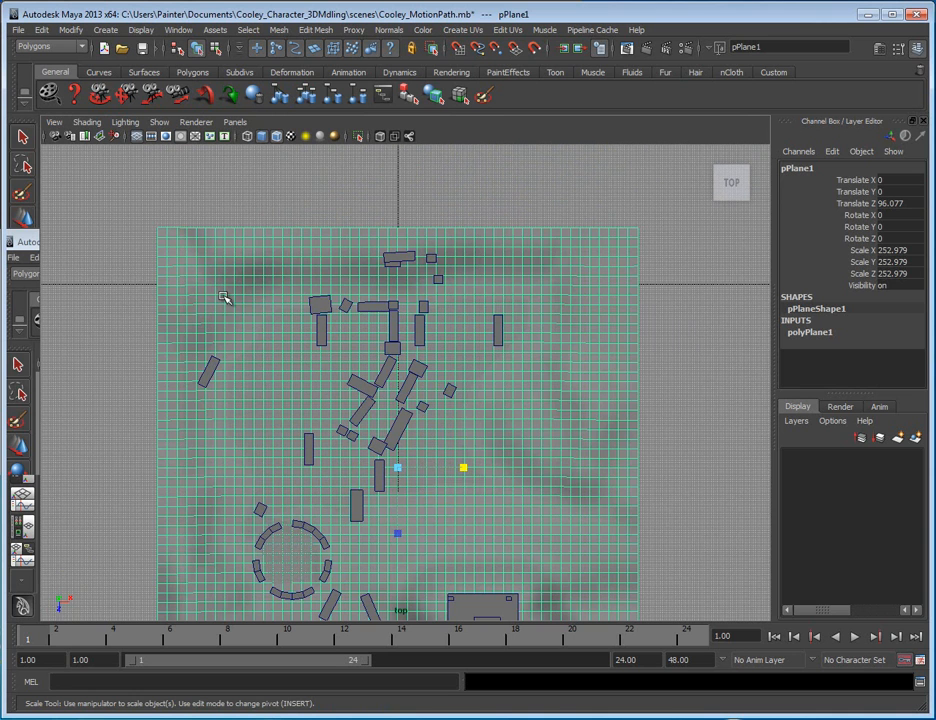
middle_click_drag(449, 369, 439, 341, "alt")
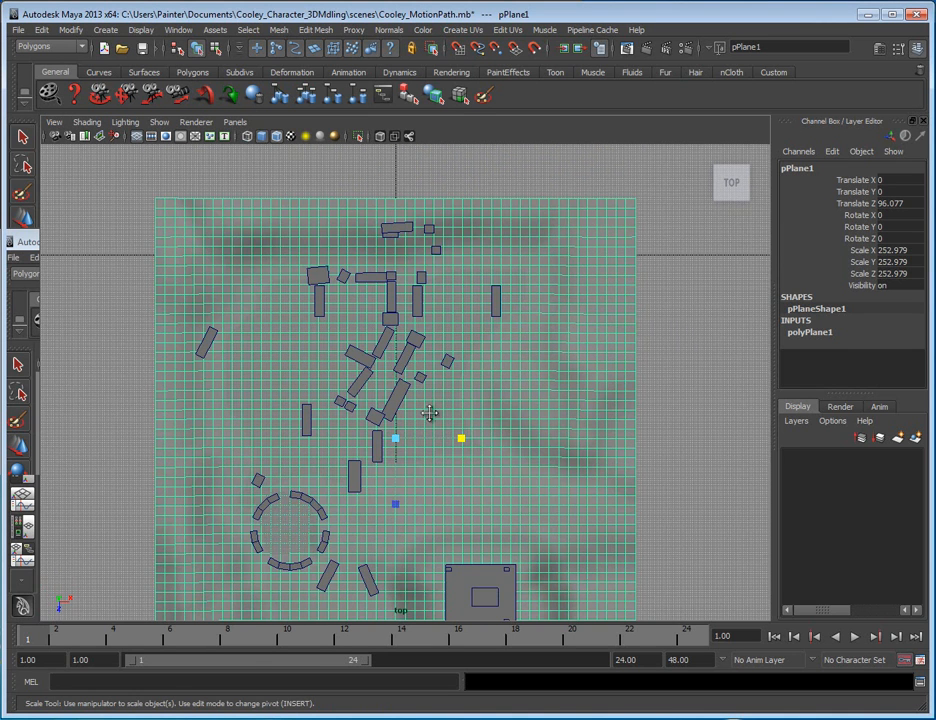
middle_click_drag(428, 416, 399, 388, "alt")
left_click(632, 404)
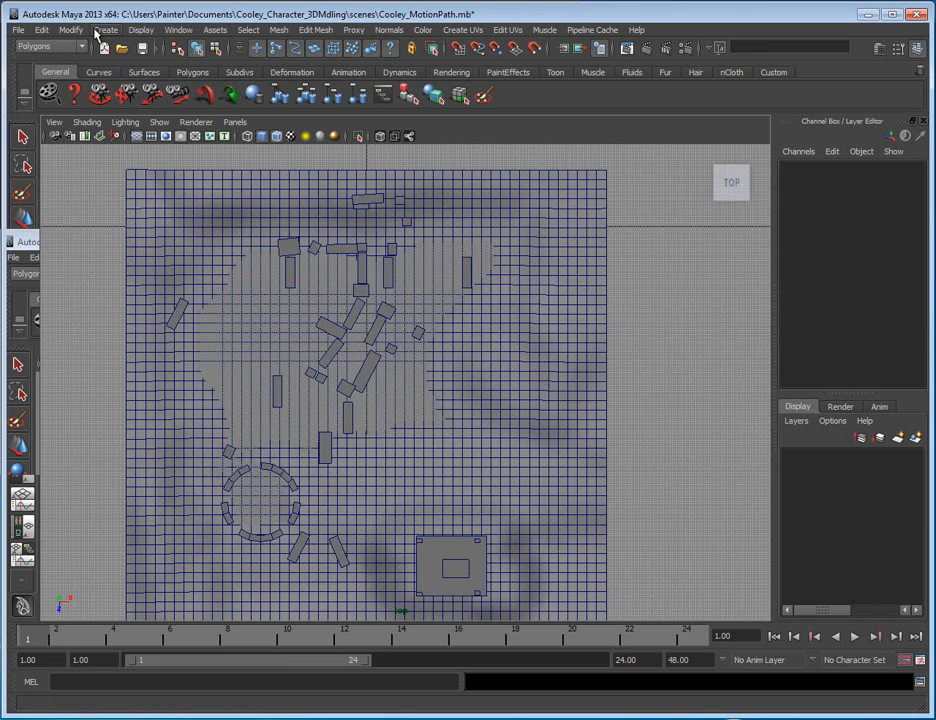
- Activate the CV Curve Tool and check its settings for 3 Cubic degree, Uniform knot spacing and multiple end knots
left_click(100, 33)
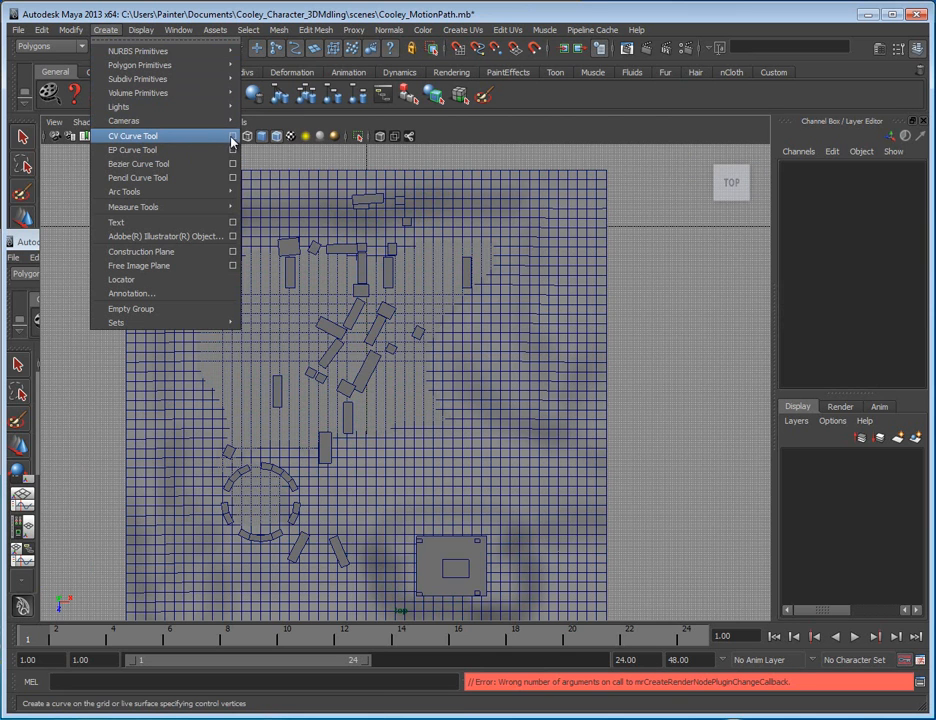
left_click(232, 138)
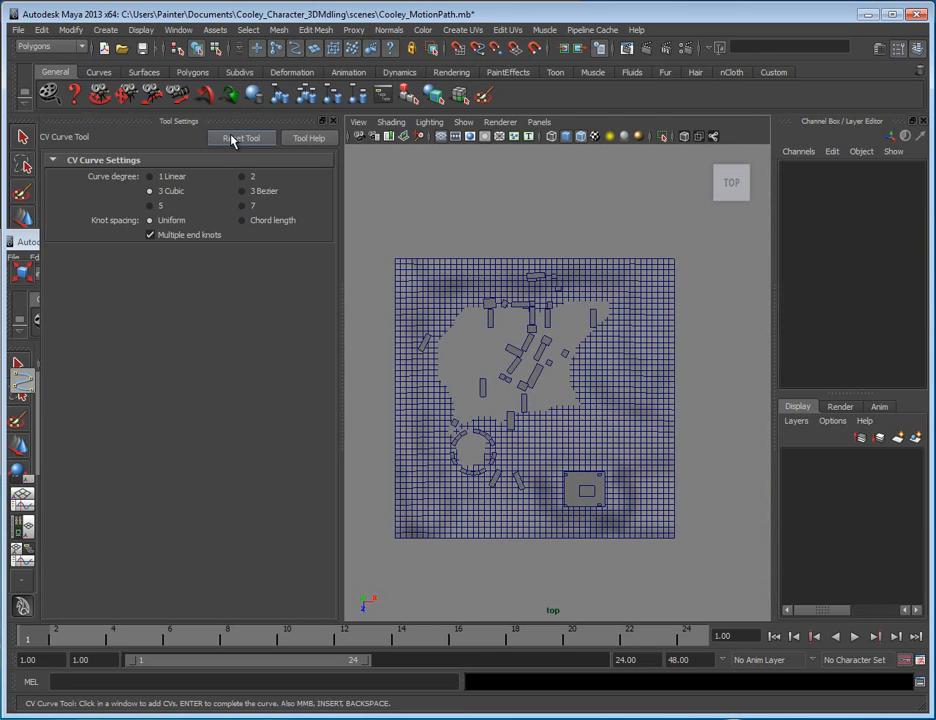
left_click(333, 121)
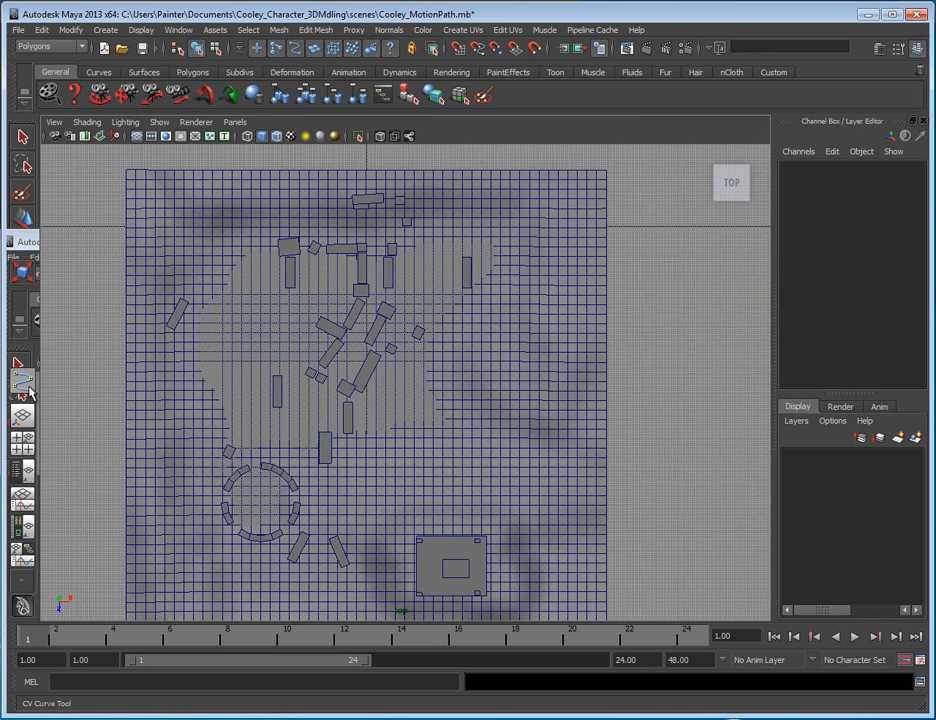
left_click_drag(3, 382, 7, 382)
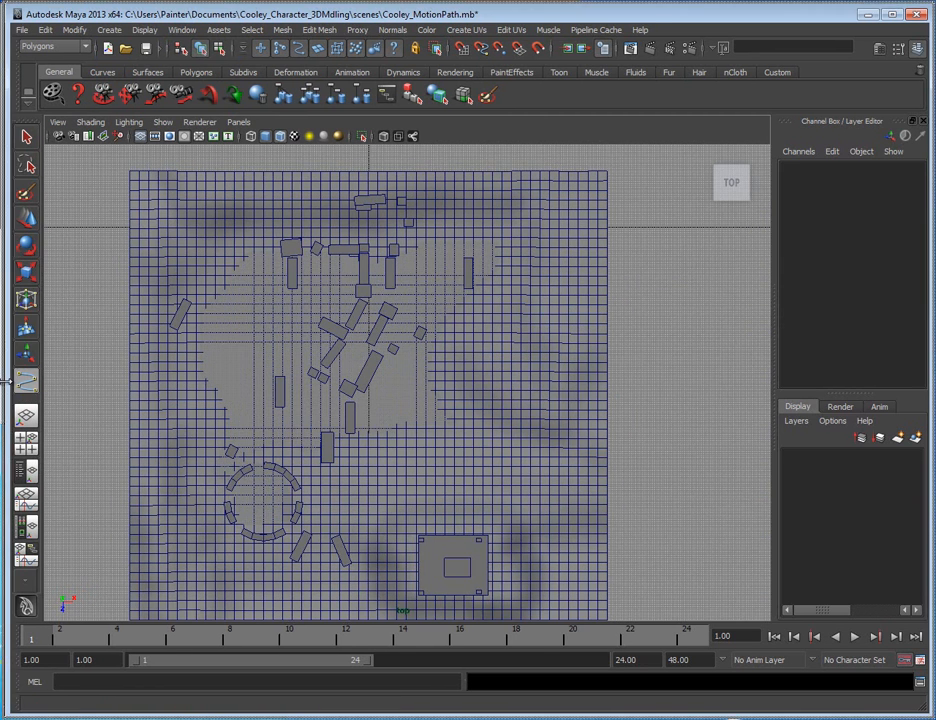
double_click(24, 383)
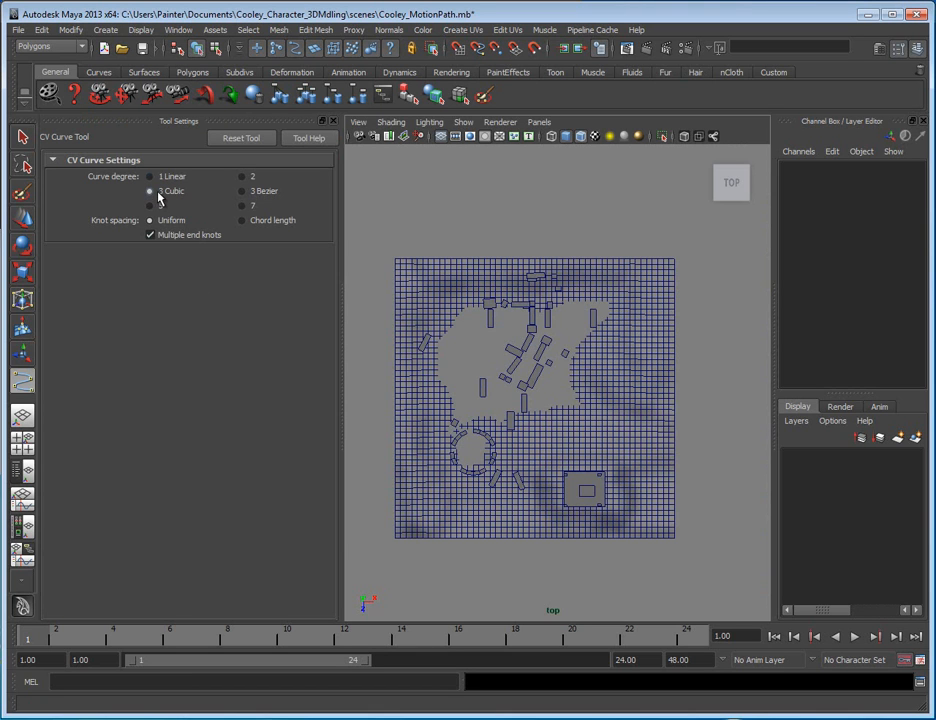
left_click(333, 122)
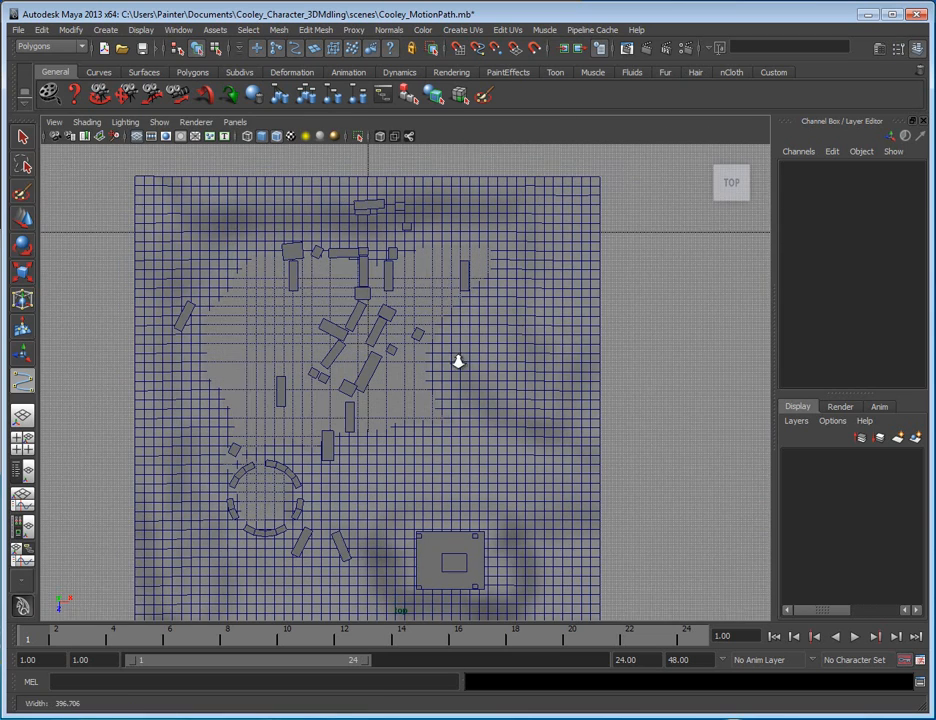
- Draw a CV curve from above the village, down between its buildings, around the ring's outer side and past the two slabs toward the castle
middle_click_drag(478, 379, 479, 374, "alt")
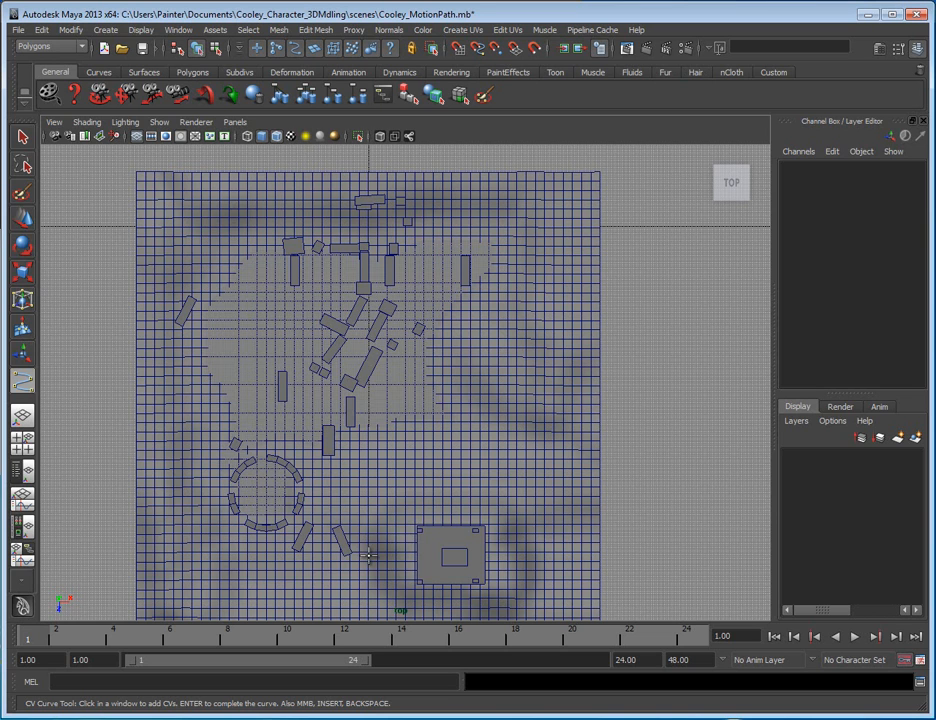
left_click(219, 222)
left_click(326, 222)
left_click(374, 233)
left_click(377, 270)
left_click(364, 327)
left_click(343, 366)
left_click(322, 389)
left_click(303, 417)
left_click(270, 437)
left_click(246, 450)
left_click(230, 466)
left_click(222, 498)
left_click(243, 535)
left_click(282, 553)
left_click(321, 558)
left_click(349, 561)
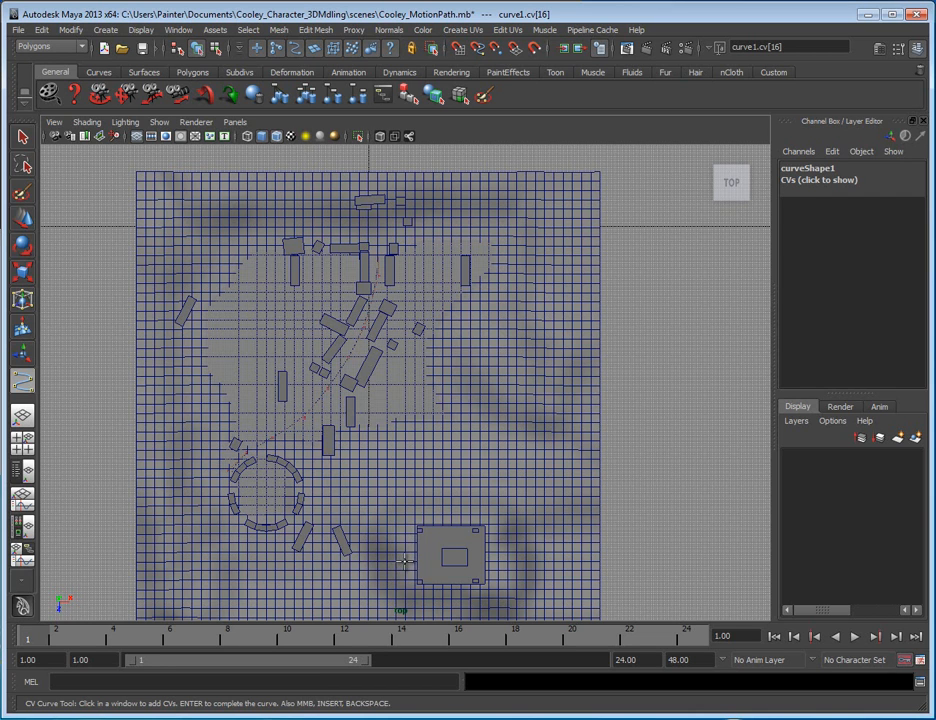
middle_click_drag(409, 557, 418, 509, "alt")
left_click(409, 536)
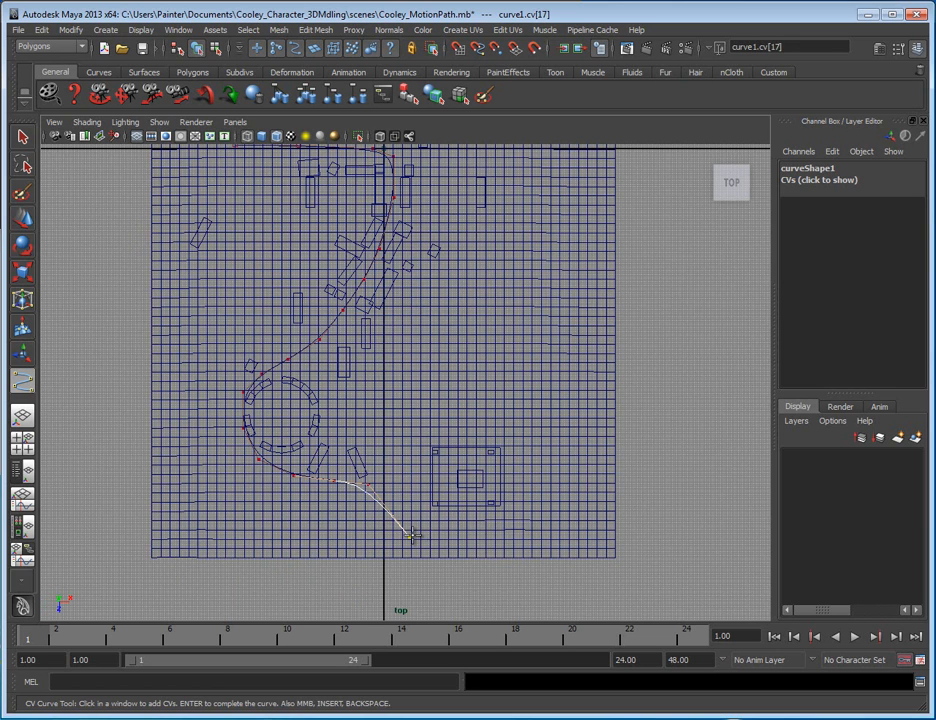
key("r")
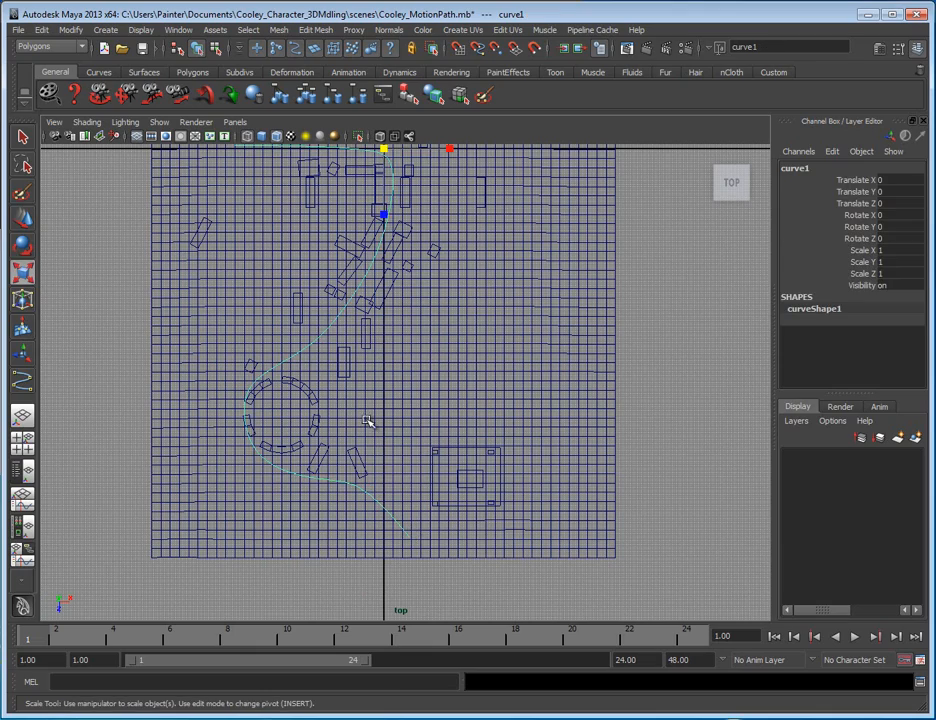
- Display the path curve's control vertices for editing
middle_click_drag(320, 296, 341, 359, "alt")
right_click_drag(278, 262, 530, 375, "alt")
middle_click_drag(425, 281, 485, 320, "alt")
right_click_drag(448, 260, 405, 259)
key("ctrl+z")
middle_click_drag(449, 313, 449, 228, "alt")
right_click_drag(449, 228, 235, 207, "alt")
middle_click_drag(333, 404, 352, 108, "alt")
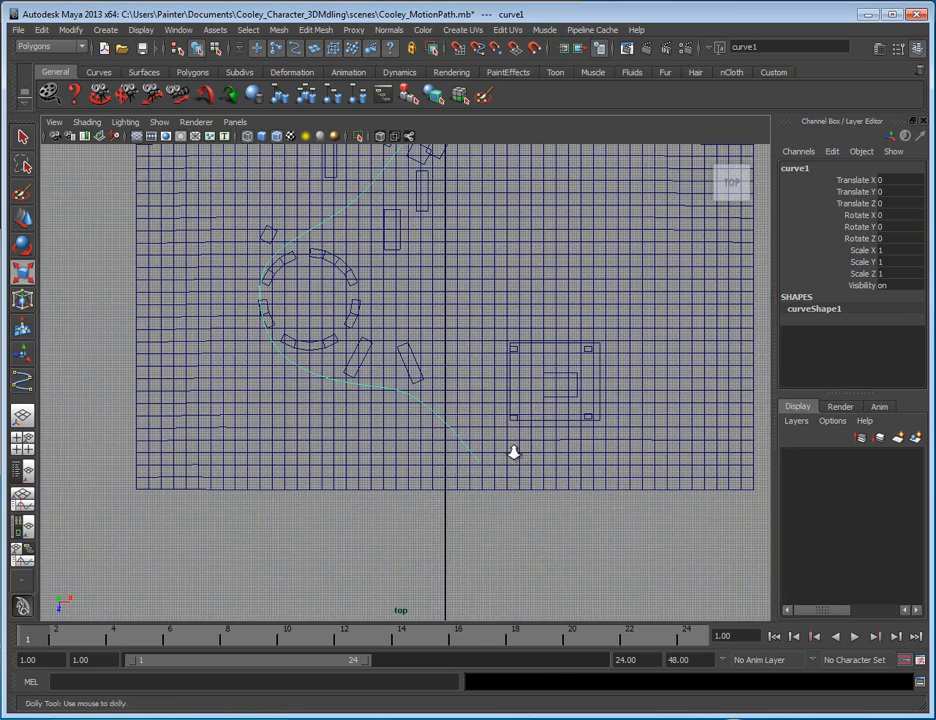
right_click_drag(484, 541, 418, 528)
right_click_drag(313, 419, 462, 428, "alt")
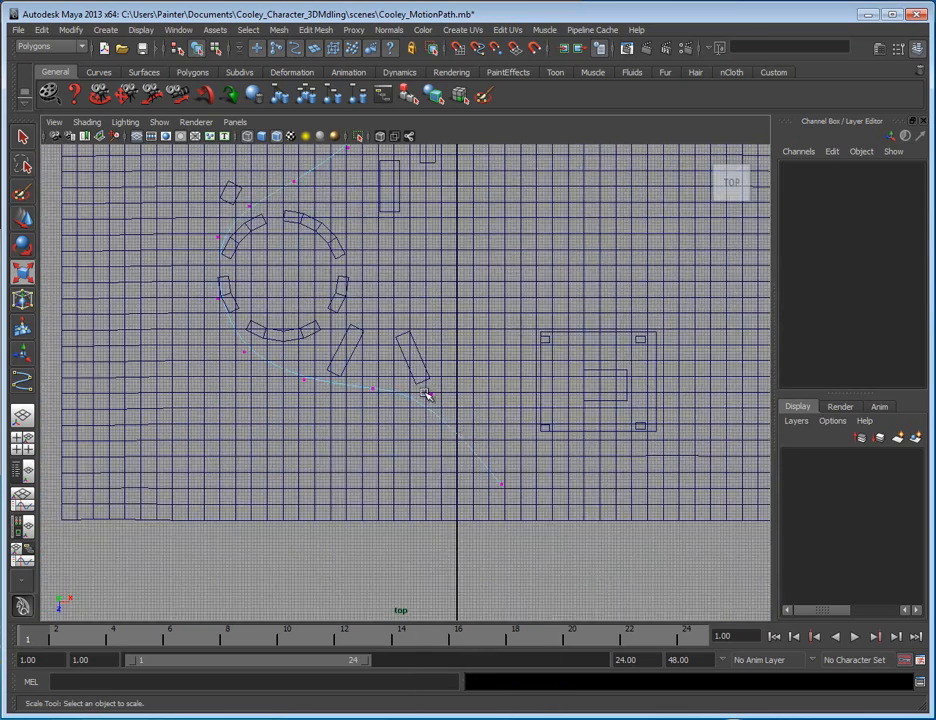
- Reposition the curve's control vertices beside the two slabs between the ring and the castle to reshape the path there
left_click(428, 392)
key("w")
left_click_drag(428, 392, 375, 367)
right_click_drag(372, 428, 490, 440, "alt")
middle_click_drag(299, 403, 351, 403, "alt")
left_click(395, 392)
left_click_drag(395, 392, 350, 396)
left_click(398, 351)
left_click_drag(398, 351, 468, 404)
left_click(344, 393)
left_click_drag(344, 393, 382, 398)
left_click(468, 405)
left_click_drag(468, 405, 488, 423)
- Move the control vertices along the ring's outer side outward so the curve clears the ring walls
middle_click_drag(292, 397, 401, 446, "alt")
right_click_drag(401, 446, 320, 410, "alt")
middle_click_drag(306, 382, 364, 447, "alt")
left_click_drag(290, 321, 370, 401)
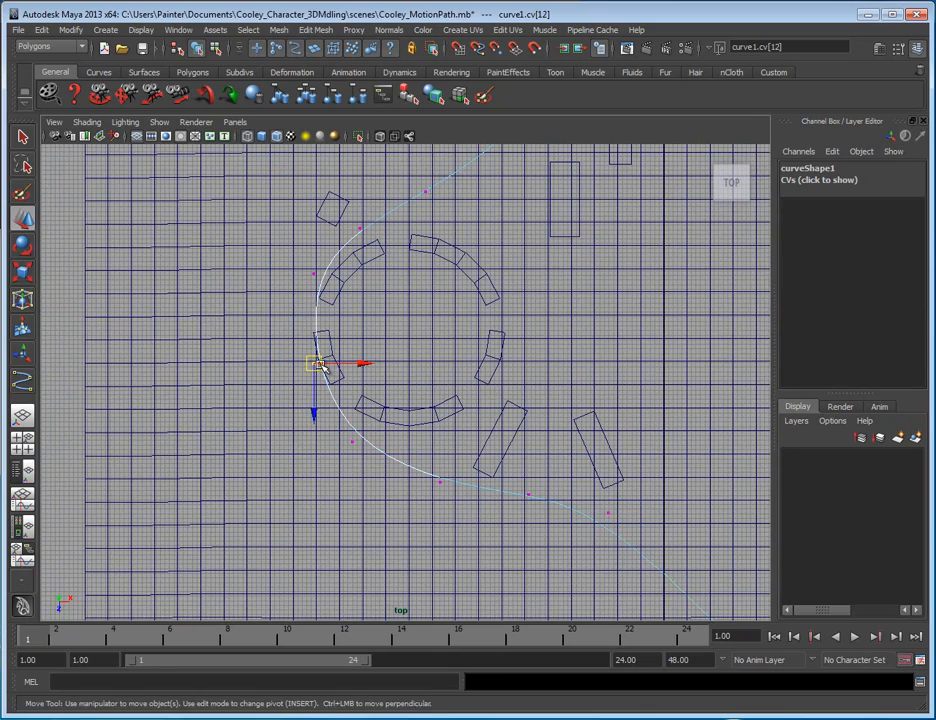
right_click_drag(324, 359, 300, 387, "alt")
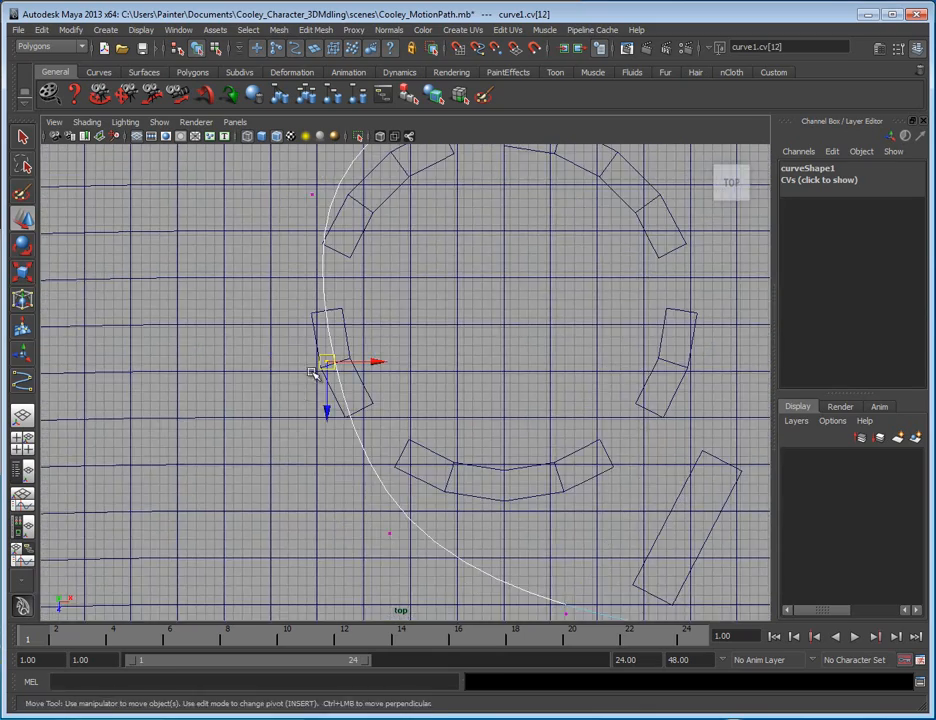
left_click_drag(336, 366, 257, 376)
middle_click_drag(368, 270, 397, 388, "alt")
left_click_drag(297, 282, 328, 313)
middle_click_drag(493, 265, 469, 338, "alt")
left_click_drag(448, 326, 412, 291)
middle_click_drag(640, 190, 429, 340, "alt")
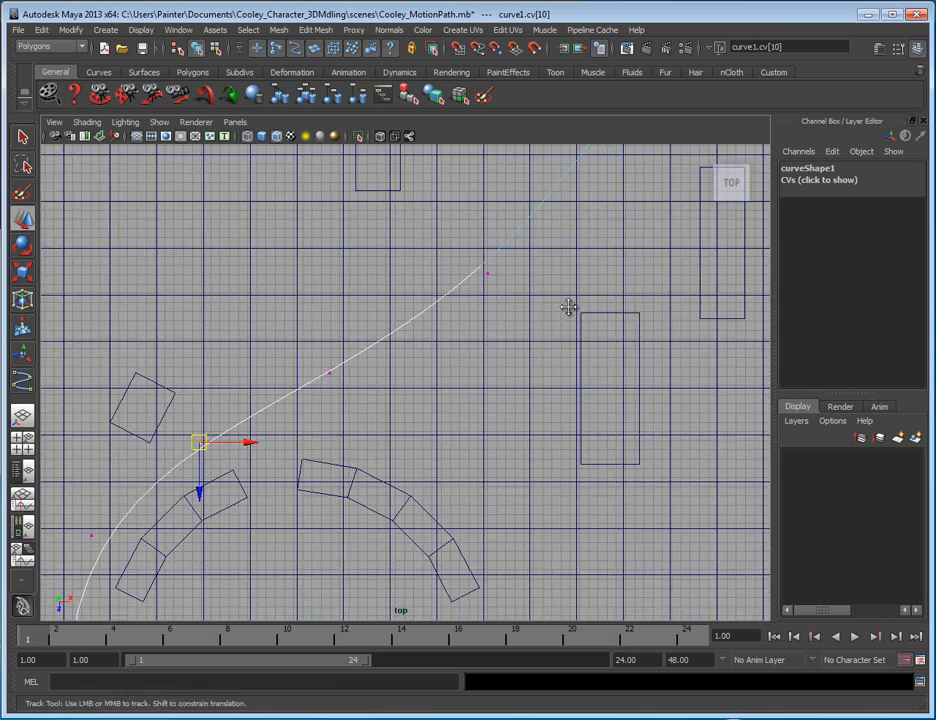
- Move the curve's third control vertex, just before the bend into the village, up and away from the buildings
middle_click_drag(630, 240, 490, 376, "alt")
right_click_drag(622, 347, 600, 349, "alt")
middle_click_drag(613, 219, 478, 390, "alt")
middle_click_drag(590, 203, 458, 390, "alt")
middle_click_drag(511, 240, 451, 488, "alt")
middle_click_drag(374, 332, 524, 441, "alt")
middle_click_drag(412, 326, 497, 344, "alt")
left_click(495, 266)
left_click_drag(495, 266, 457, 218)
- Shift the curve's first two control vertices farther from the village and return to object selection mode
middle_click_drag(437, 355, 597, 396, "alt")
right_click_drag(597, 396, 578, 400, "alt")
left_click_drag(290, 274, 335, 318)
left_click_drag(317, 300, 307, 262)
middle_click_drag(335, 311, 621, 338, "alt")
left_click(334, 322)
left_click_drag(334, 322, 231, 246)
right_click_drag(231, 246, 497, 469, "alt")
middle_click_drag(497, 469, 396, 352, "alt")
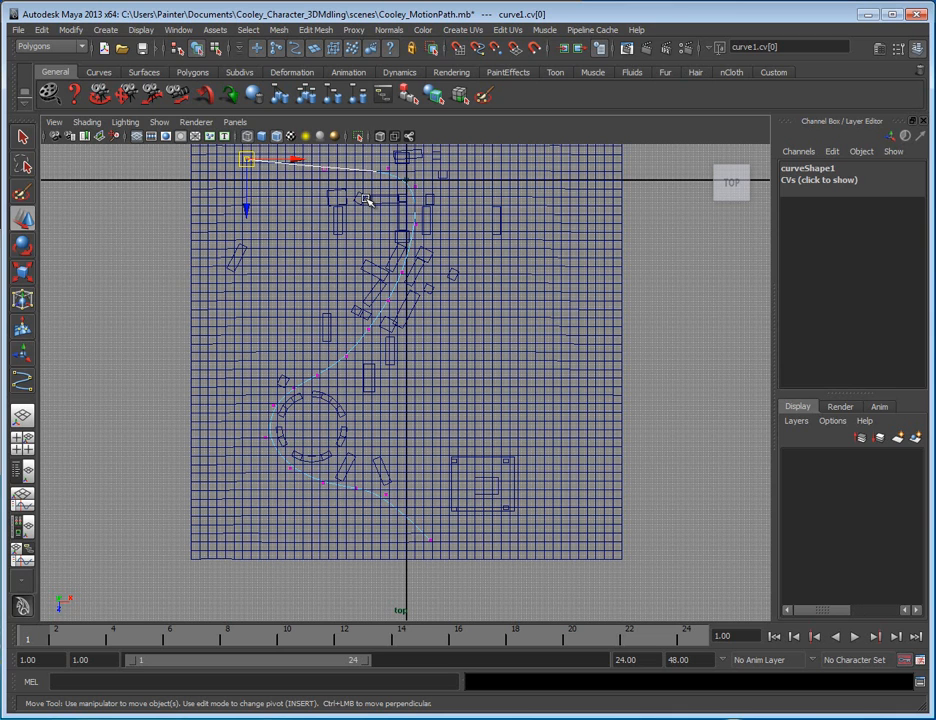
key("F8")
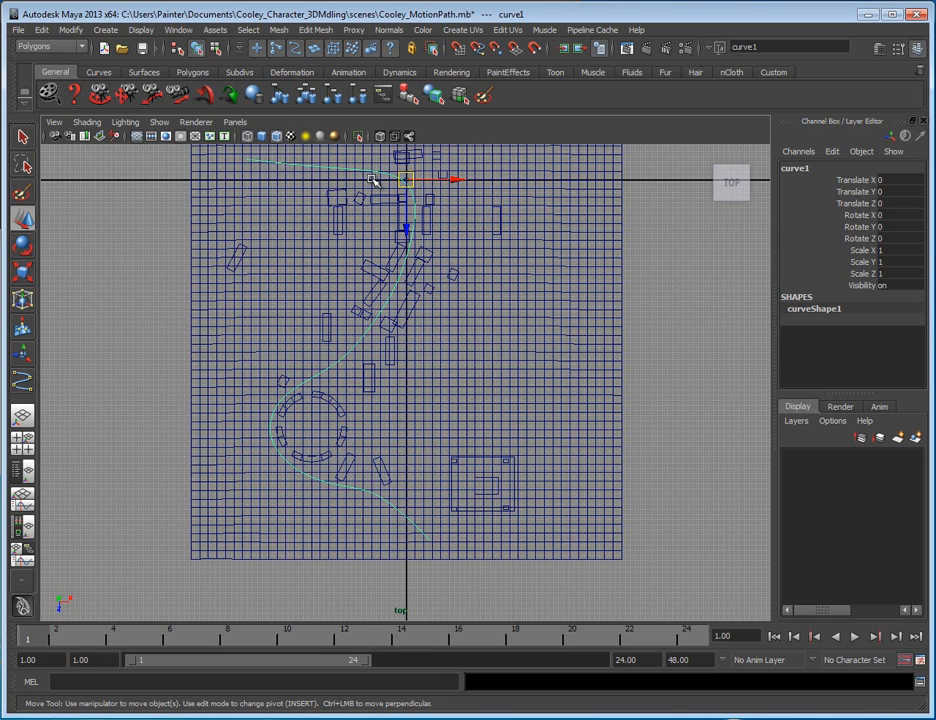
- Switch to the Surfaces menu set and look through its curve editing commands without applying one
left_click(50, 46)
left_click(57, 78)
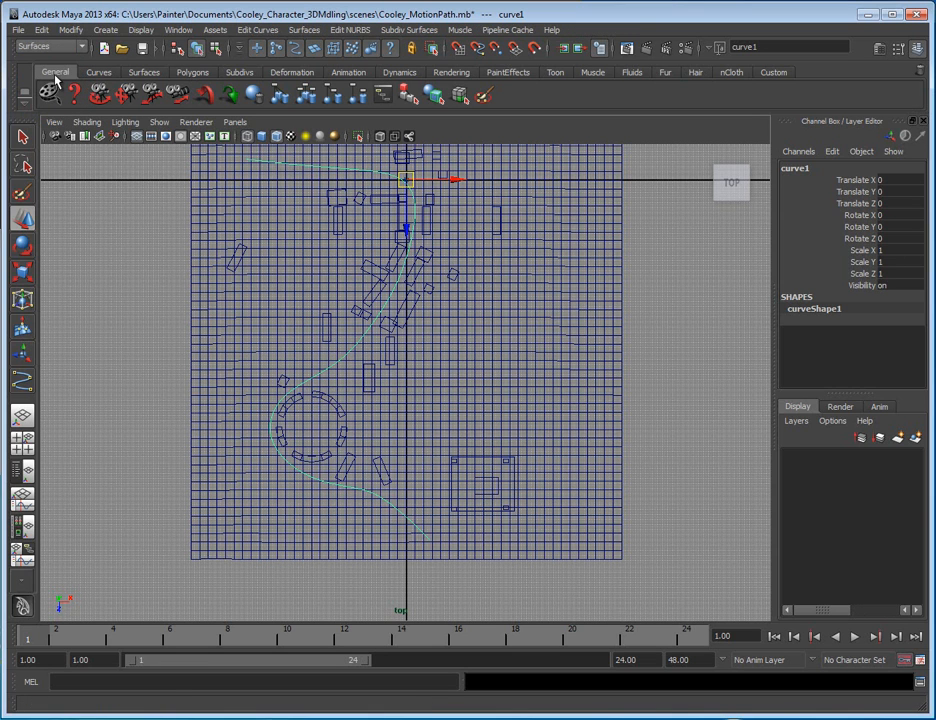
left_click(259, 31)
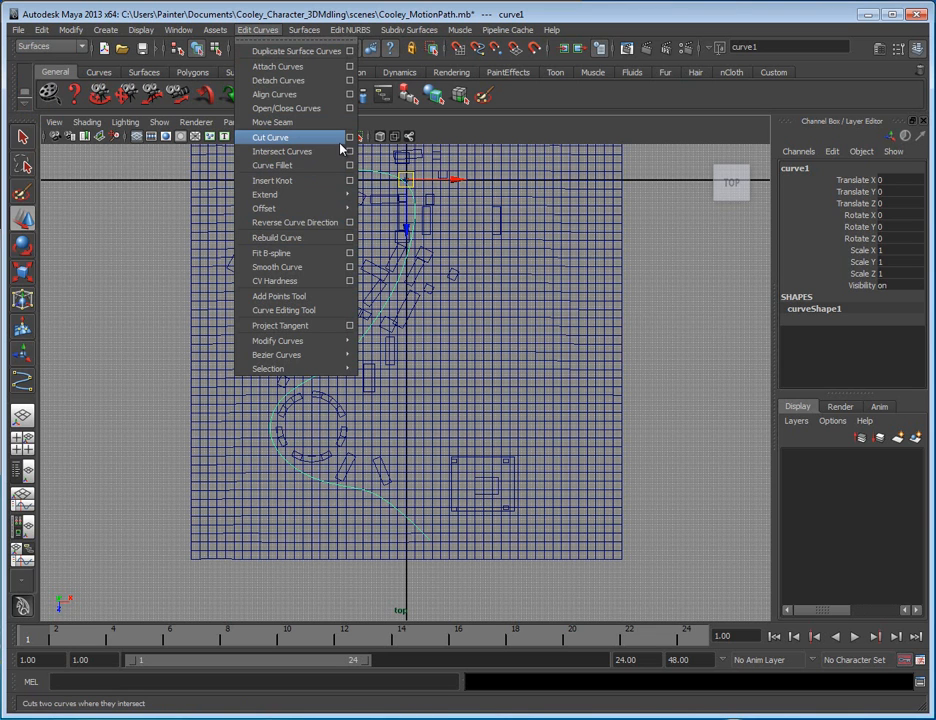
left_click(548, 122)
- In the perspective view, raise the motion path curve above the terrain to a Translate Y of 6.89
middle_click_drag(410, 305, 435, 340, "alt")
right_click_drag(435, 340, 403, 343, "alt")
middle_click_drag(403, 343, 375, 346, "alt")
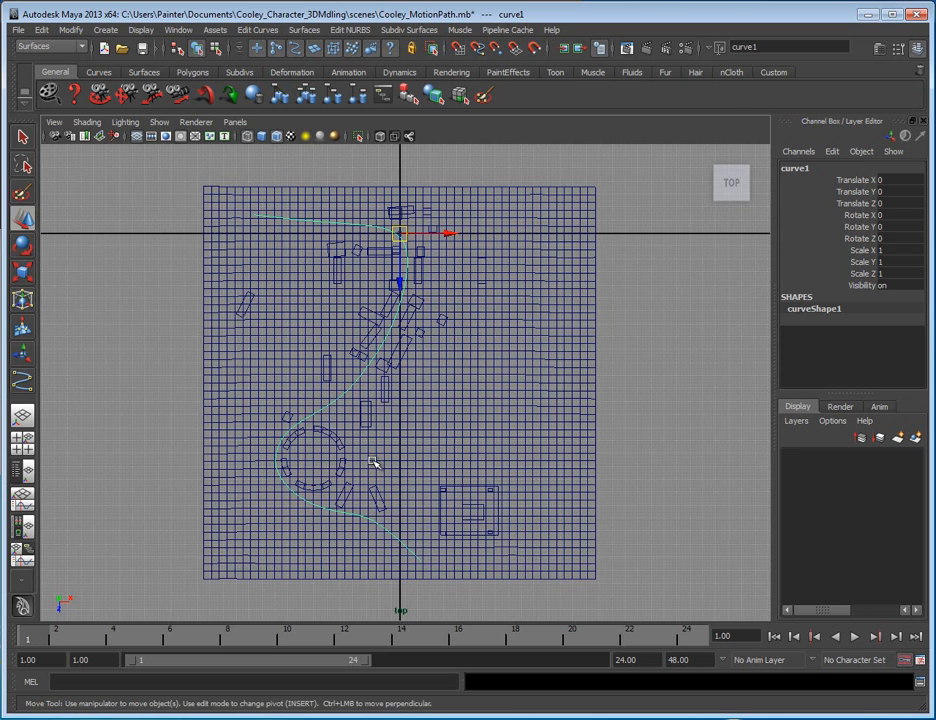
key("space")
key("space")
left_click_drag(497, 391, 372, 428, "alt")
right_click_drag(207, 455, 381, 454, "alt")
left_click_drag(381, 454, 441, 403, "alt")
left_click_drag(441, 410, 188, 487, "alt")
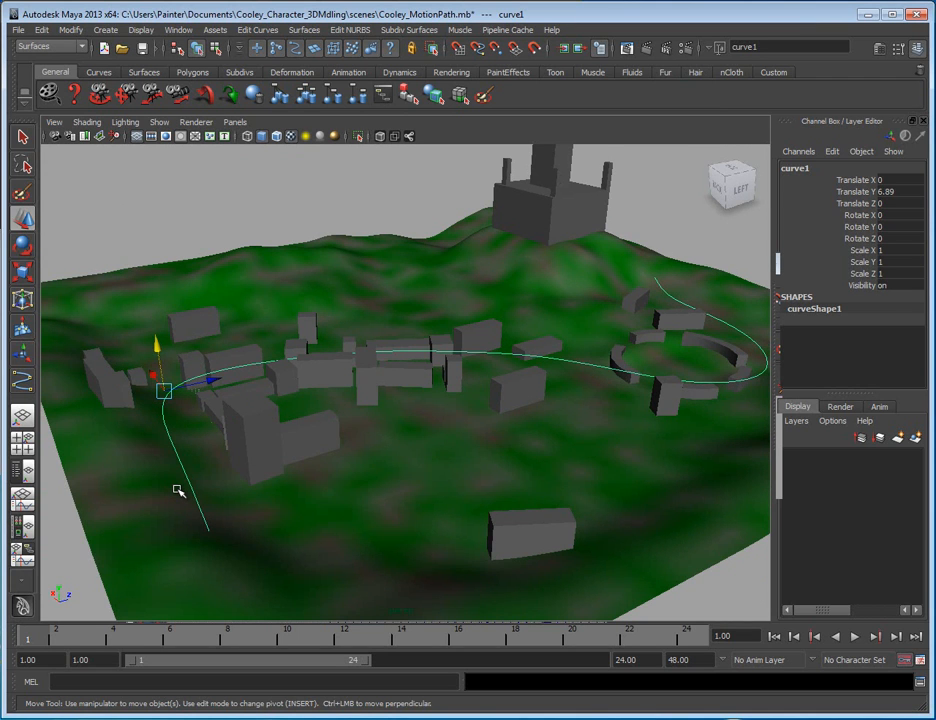
- Check the raised curve against the terrain and buildings from several angles, deselect it and save the scene
left_click_drag(493, 372, 412, 359, "alt")
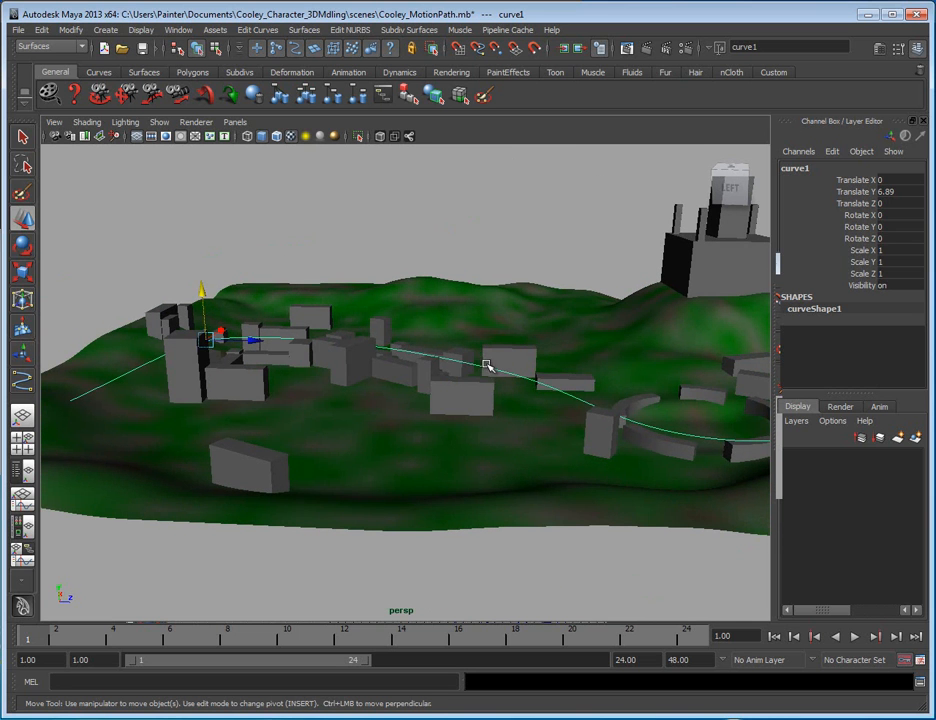
left_click_drag(212, 338, 435, 450, "alt")
left_click_drag(288, 421, 354, 472, "alt")
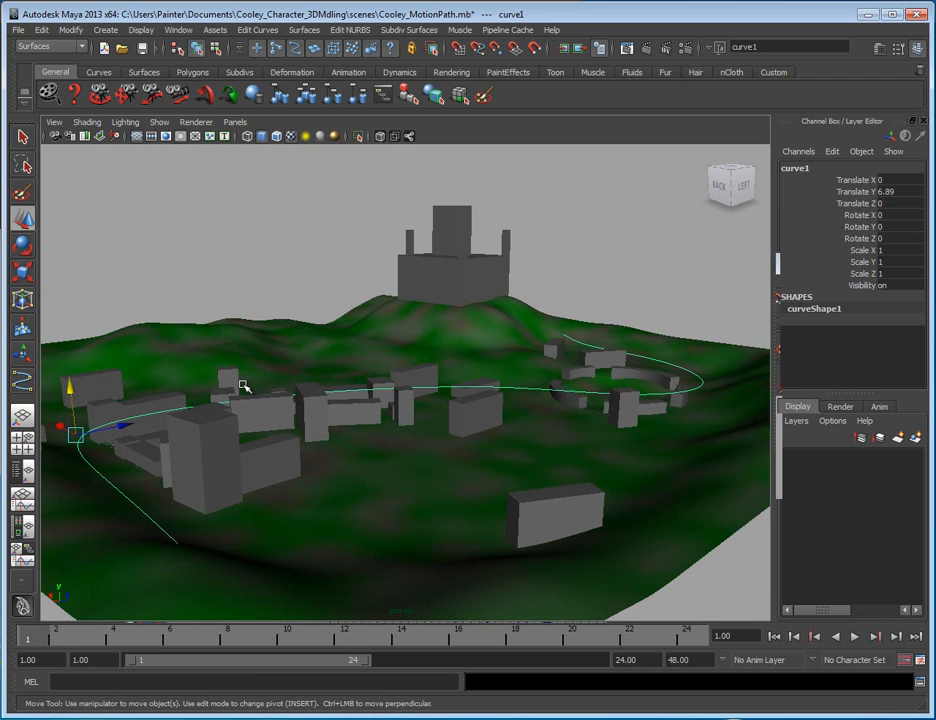
left_click_drag(533, 325, 363, 486, "alt")
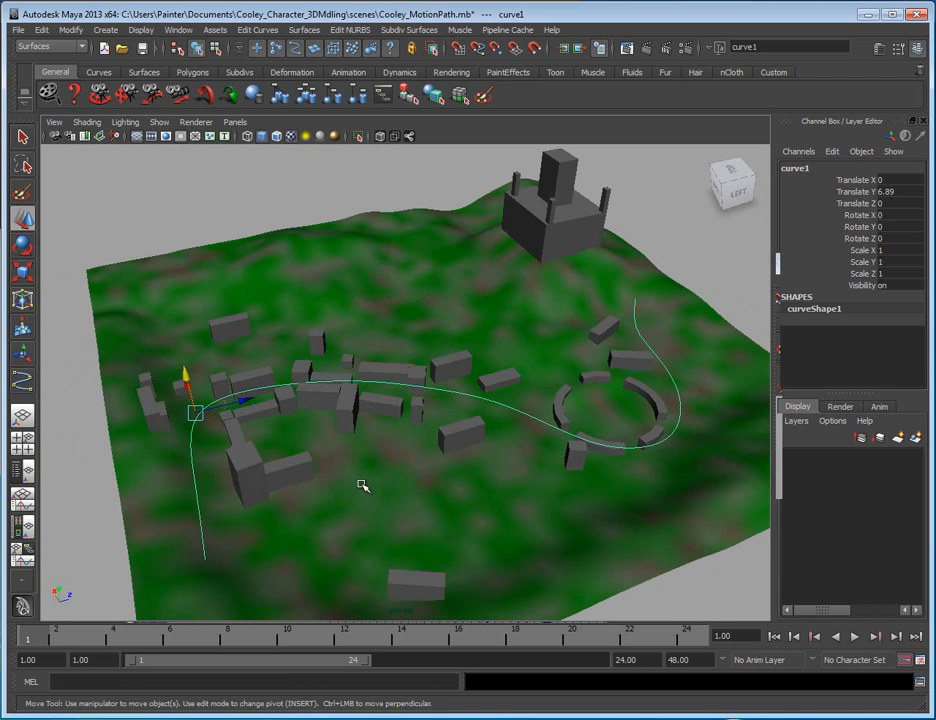
left_click(177, 157)
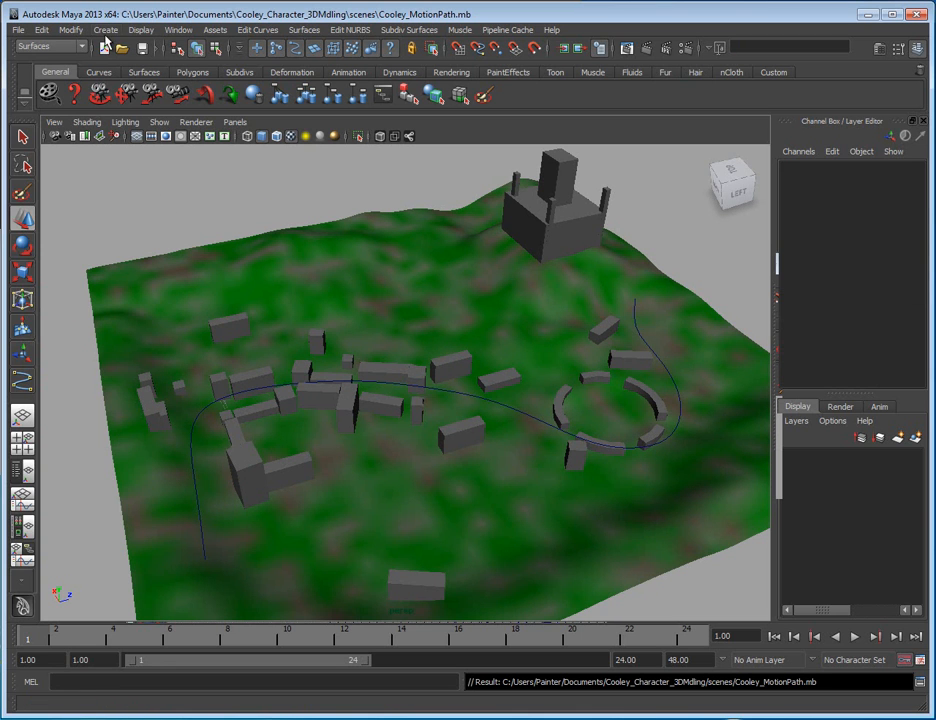
- Create a Camera and Aim and frame it in wireframe display
left_click(106, 30)
mouse_move(112, 121)
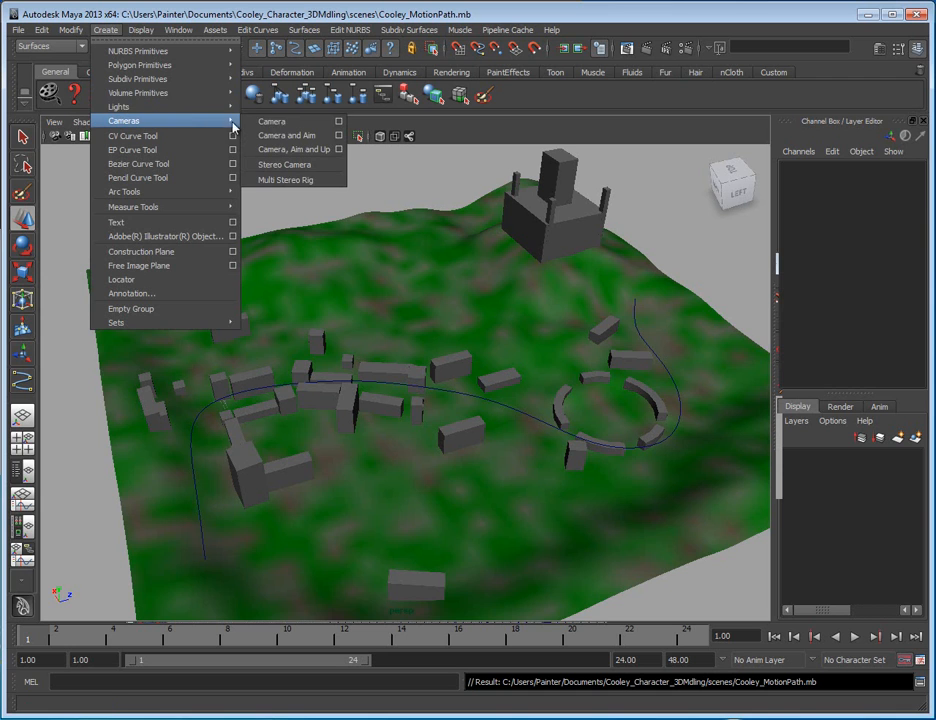
left_click(298, 136)
key("4")
key("f")
scroll(409, 446, "down", 2)
left_click_drag(412, 451, 376, 433, "alt")
- Pick the camera's aim control, and hide the 3D texture placement cube that overlaps the camera
left_click(250, 415)
left_click_drag(250, 415, 269, 427, "alt")
left_click_drag(152, 382, 302, 321)
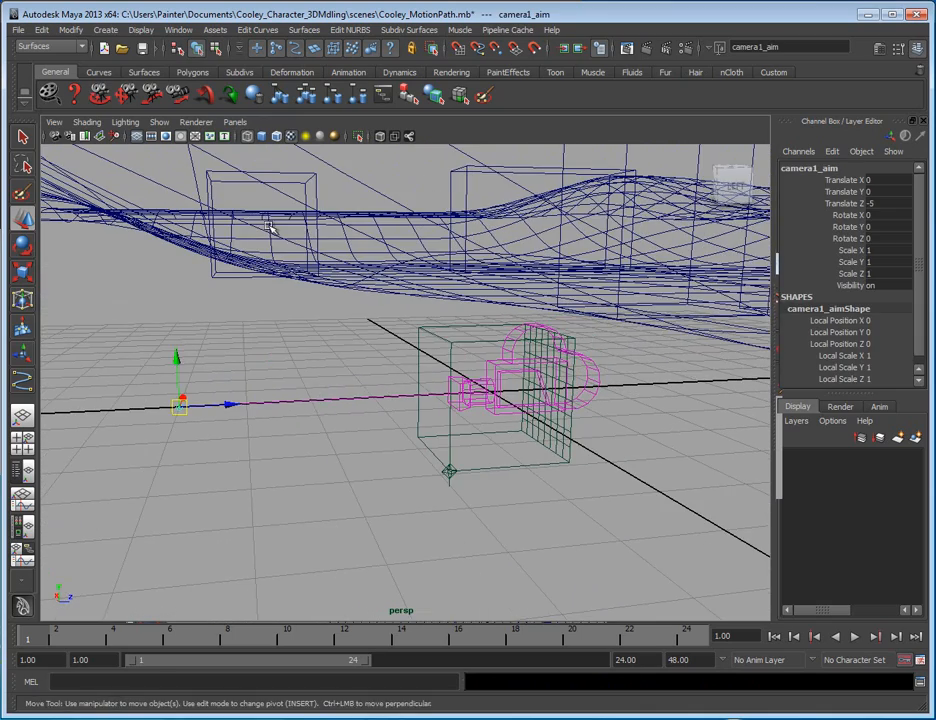
left_click(446, 472)
key("Delete")
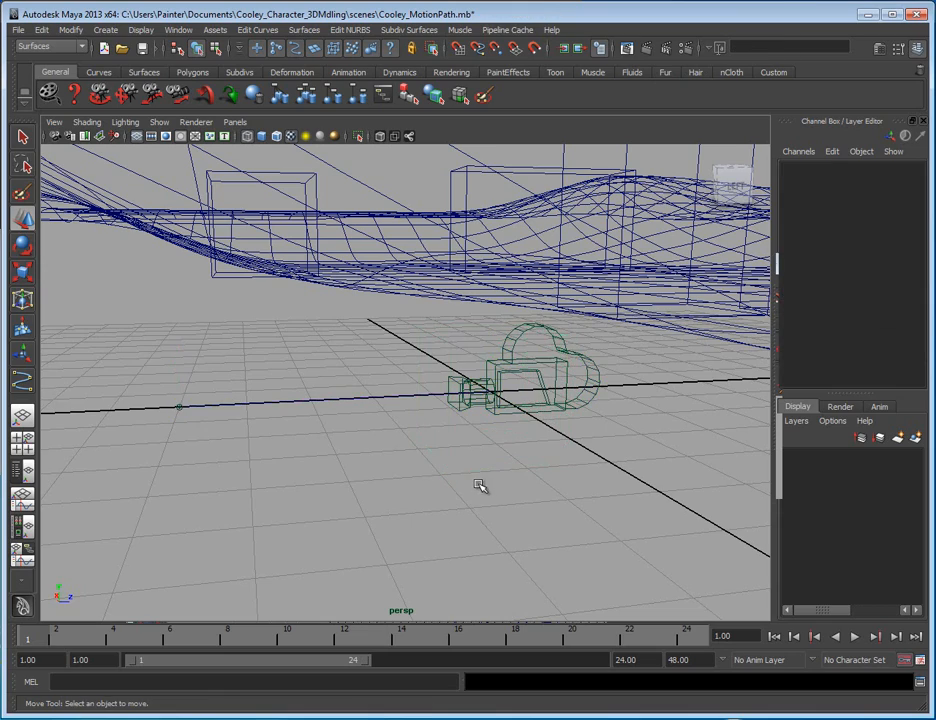
- Try moving the camera's aim control and the camera body separately, undoing each move
left_click_drag(162, 391, 258, 446)
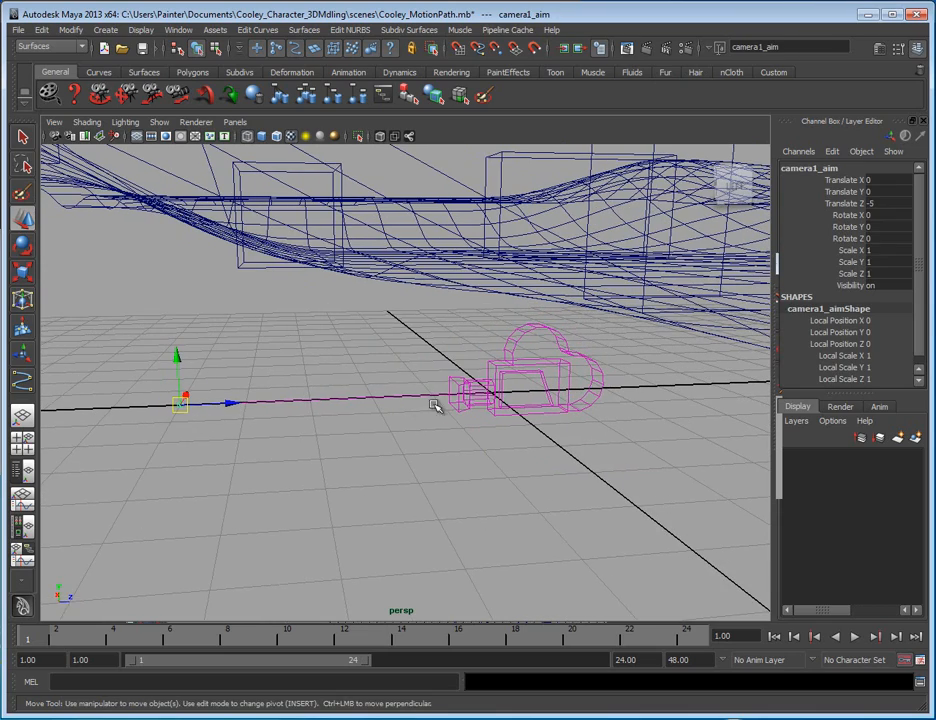
left_click_drag(457, 390, 181, 349, "alt")
left_click_drag(162, 356, 236, 464)
key("ctrl+z")
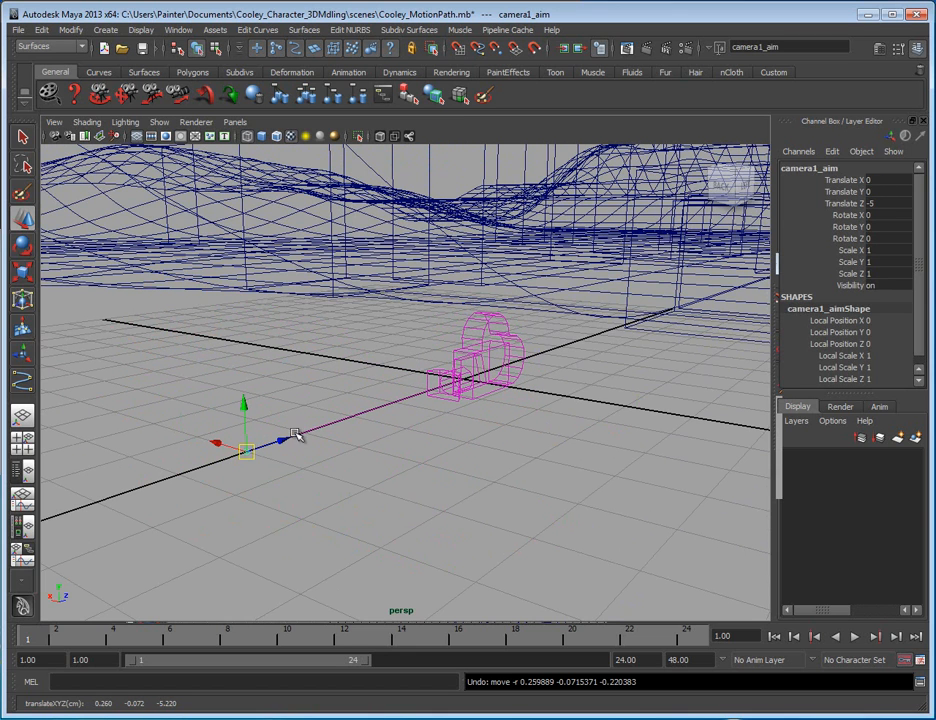
left_click(464, 338)
left_click_drag(477, 366, 570, 328)
key("ctrl+z")
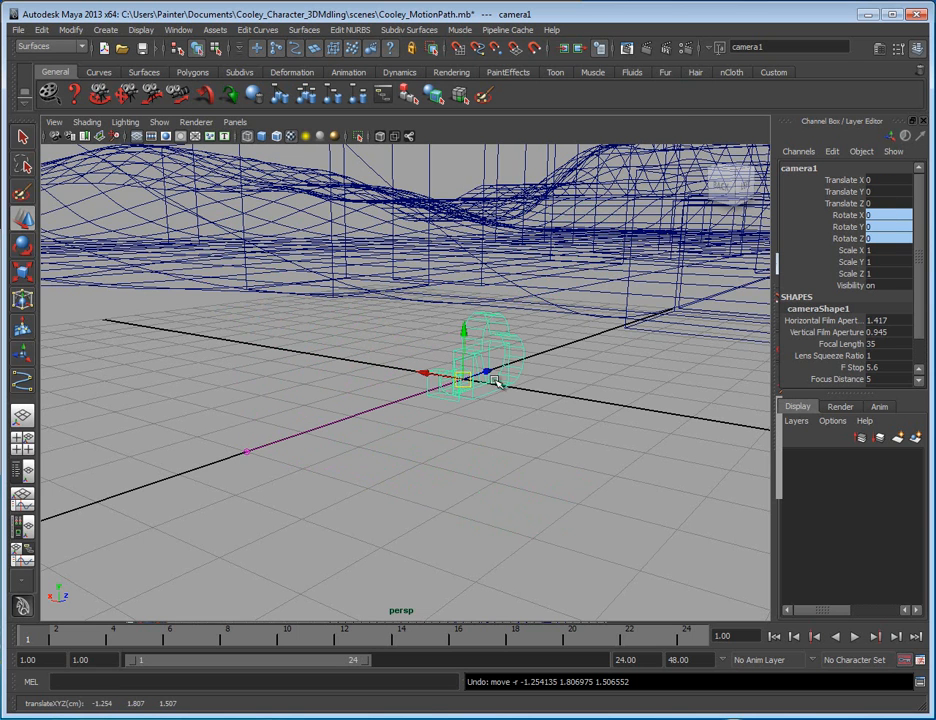
- Select the aim control and the camera body alternately to examine them as separate objects
left_click(249, 449)
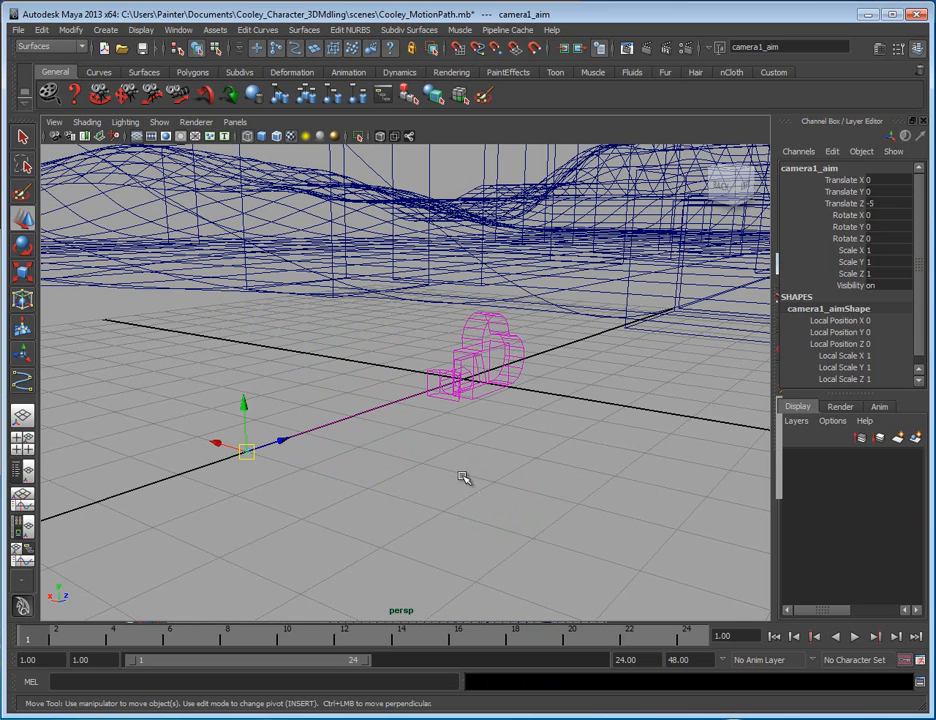
left_click_drag(432, 447, 460, 487, "alt")
left_click_drag(527, 460, 508, 445, "alt")
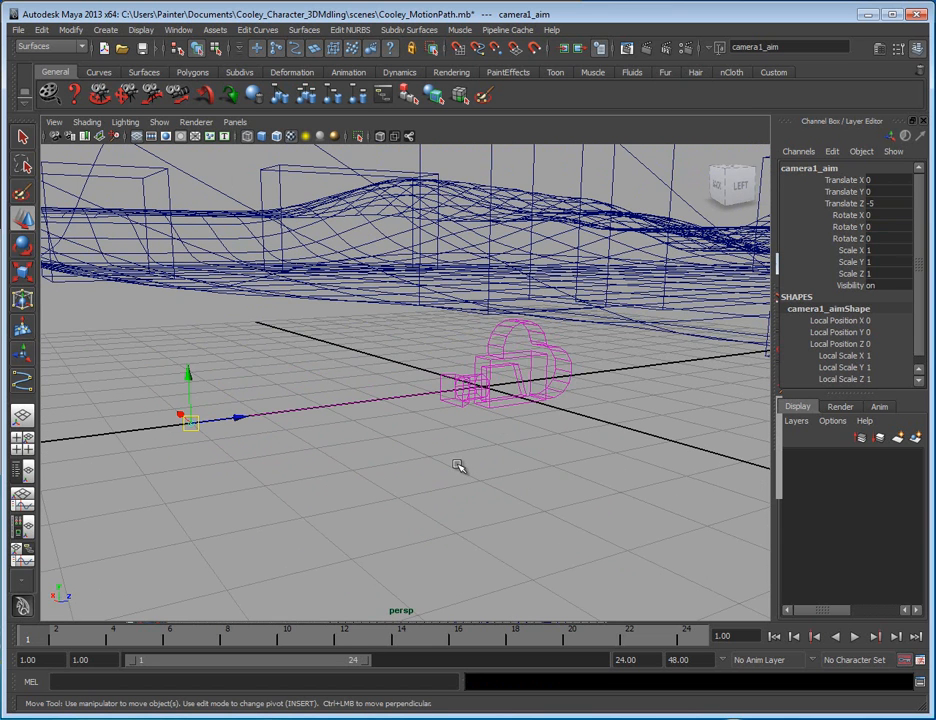
left_click(511, 357)
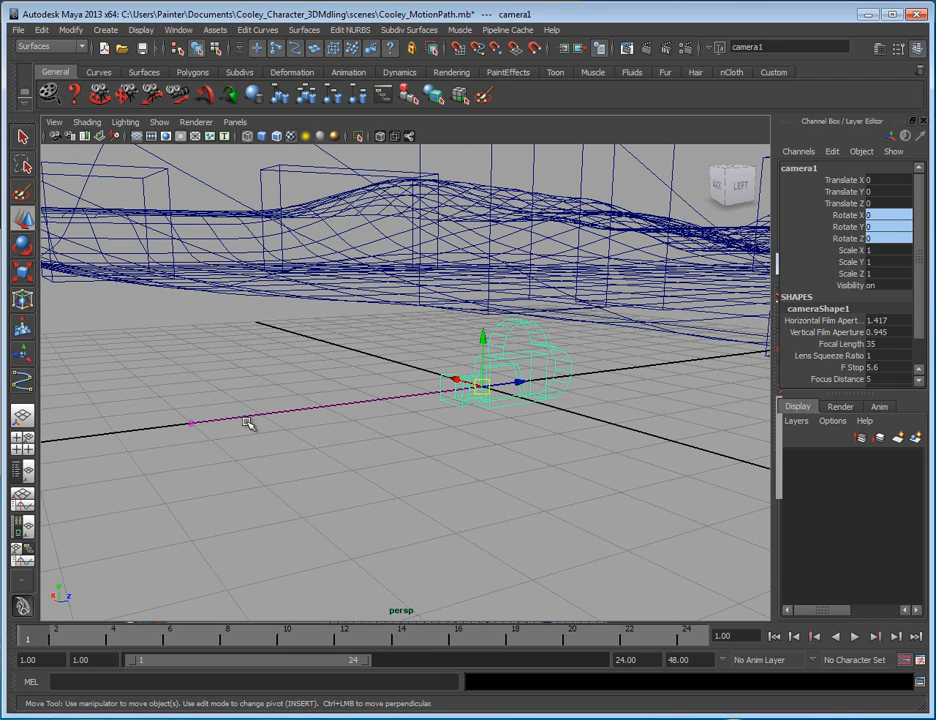
left_click(193, 424)
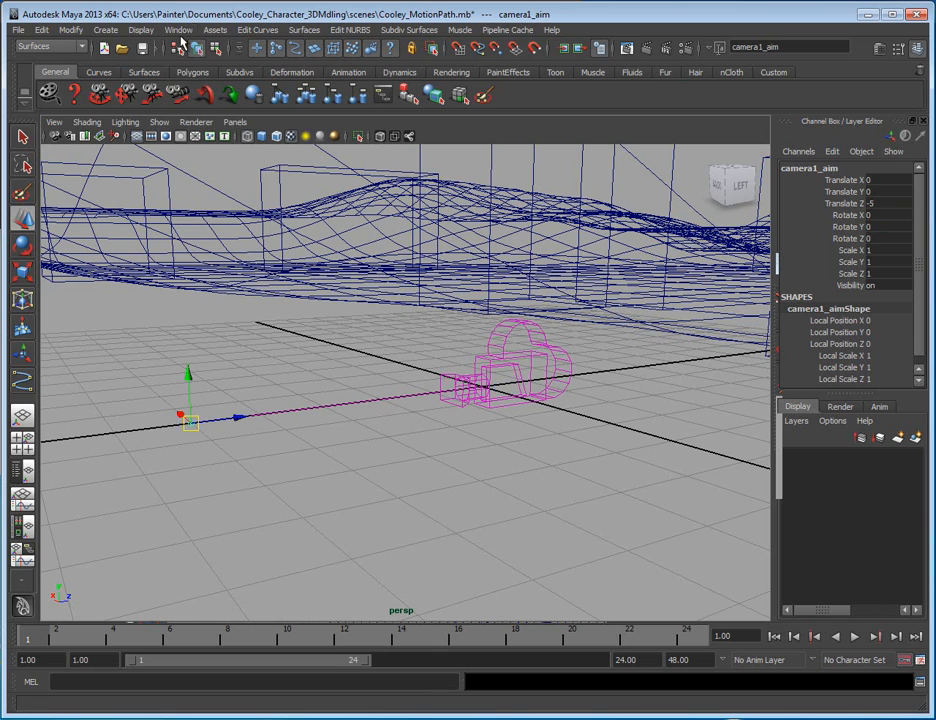
- Open the Hypergraph hierarchy beside the viewport and look for the camera's aim node under camera1_group
left_click(178, 29)
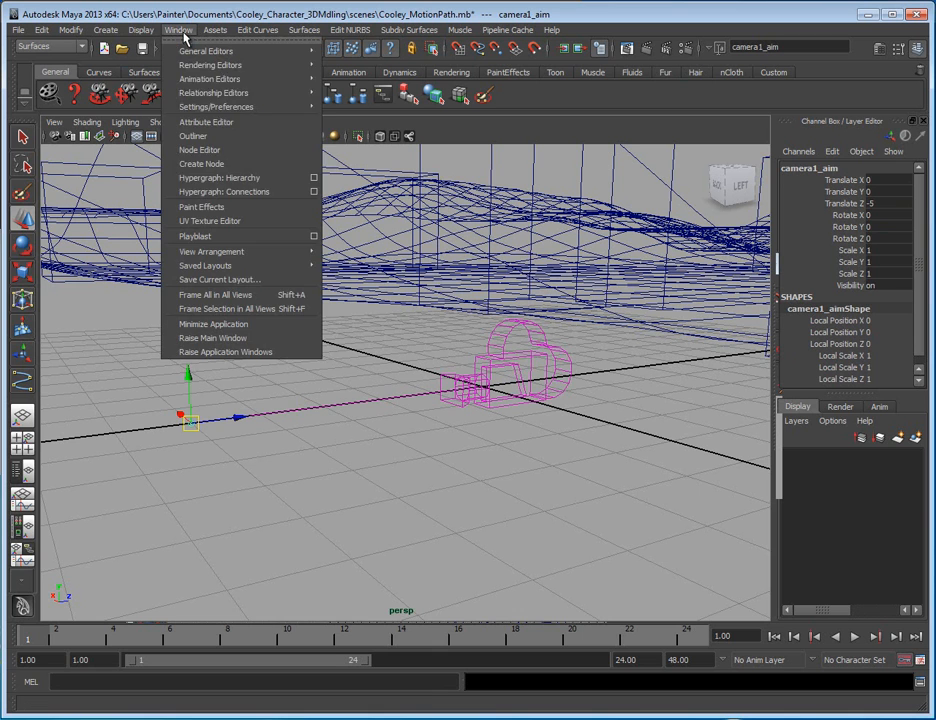
left_click(221, 179)
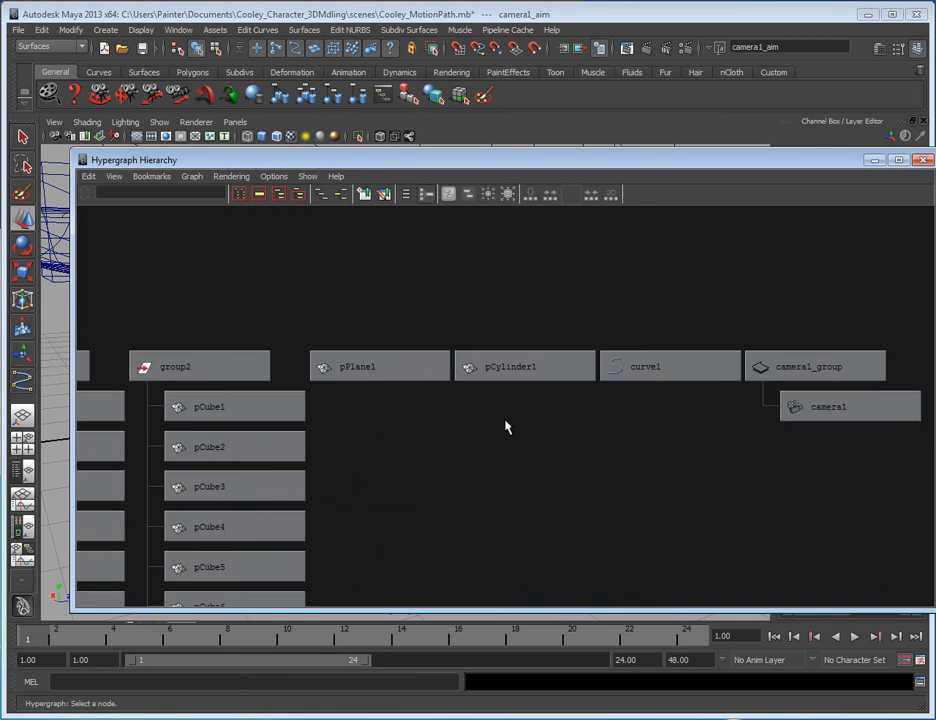
left_click(400, 336)
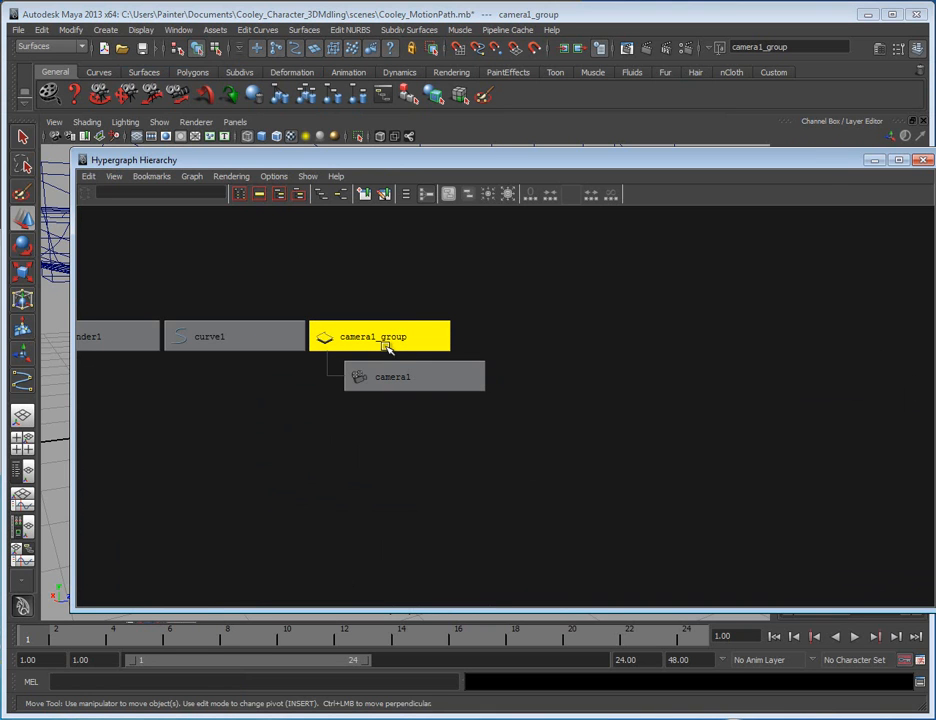
left_click_drag(135, 160, 391, 156)
left_click_drag(330, 150, 437, 150)
left_click(195, 426)
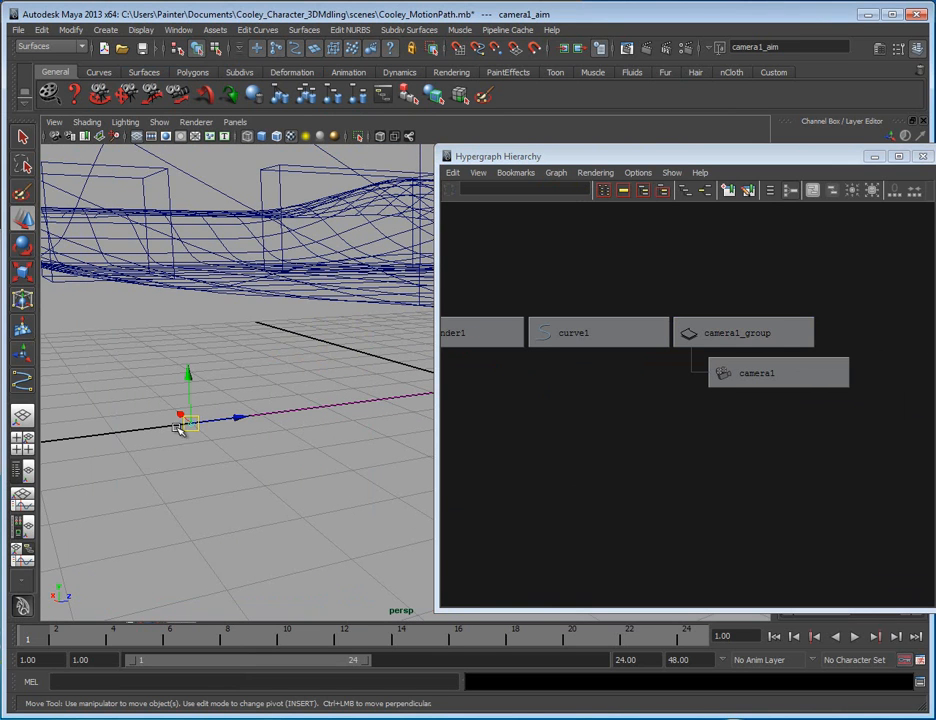
middle_click_drag(689, 415, 631, 408, "alt")
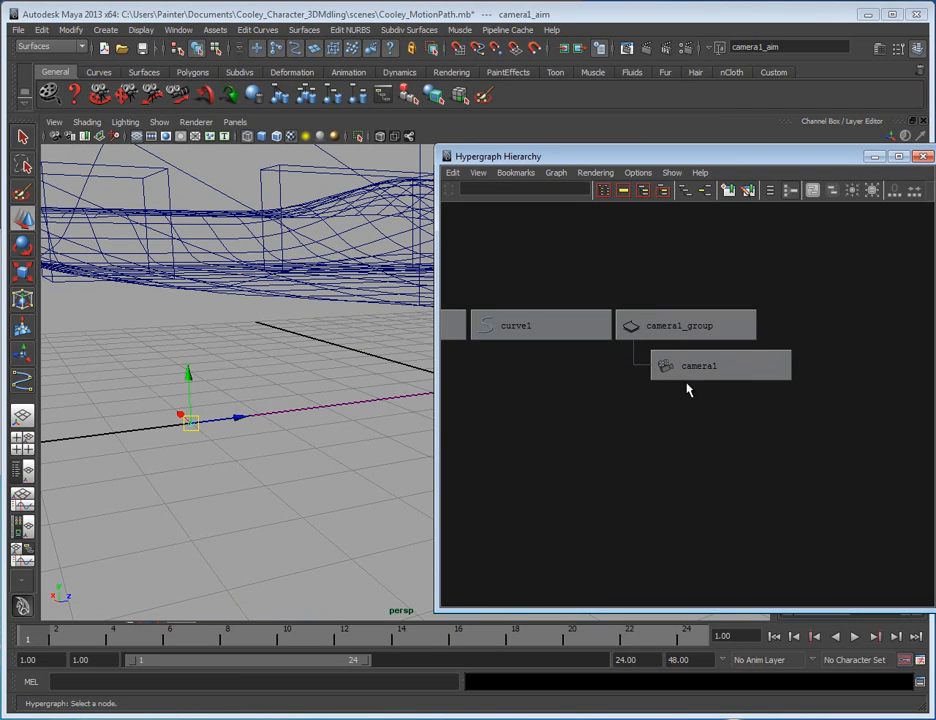
- Switch to the Persp/Outliner layout and expand camera1_group to locate camera1_aim
left_click(23, 470)
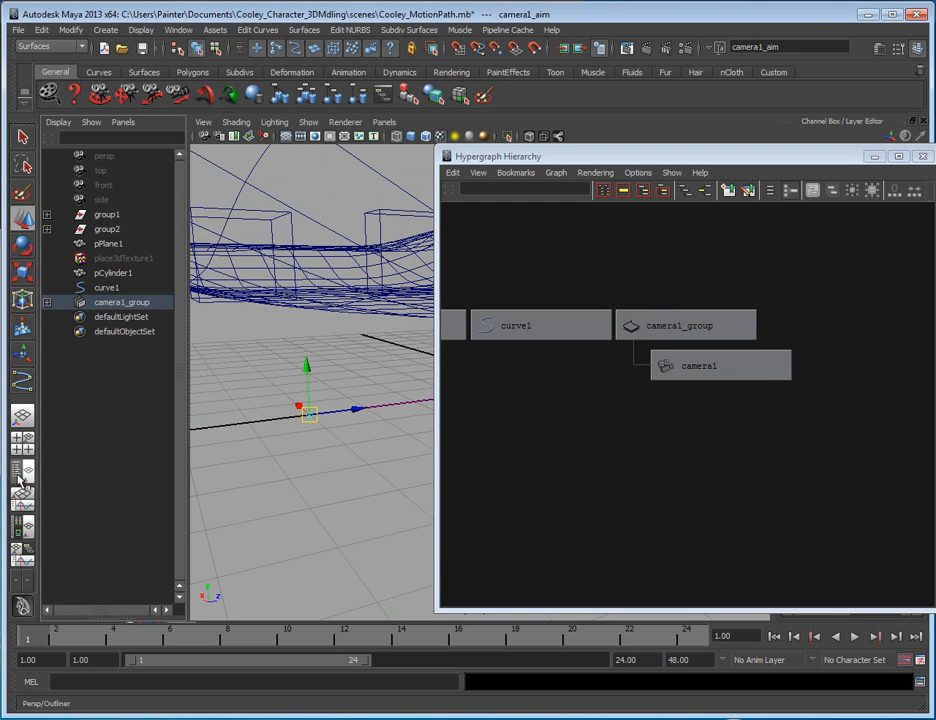
left_click(46, 303)
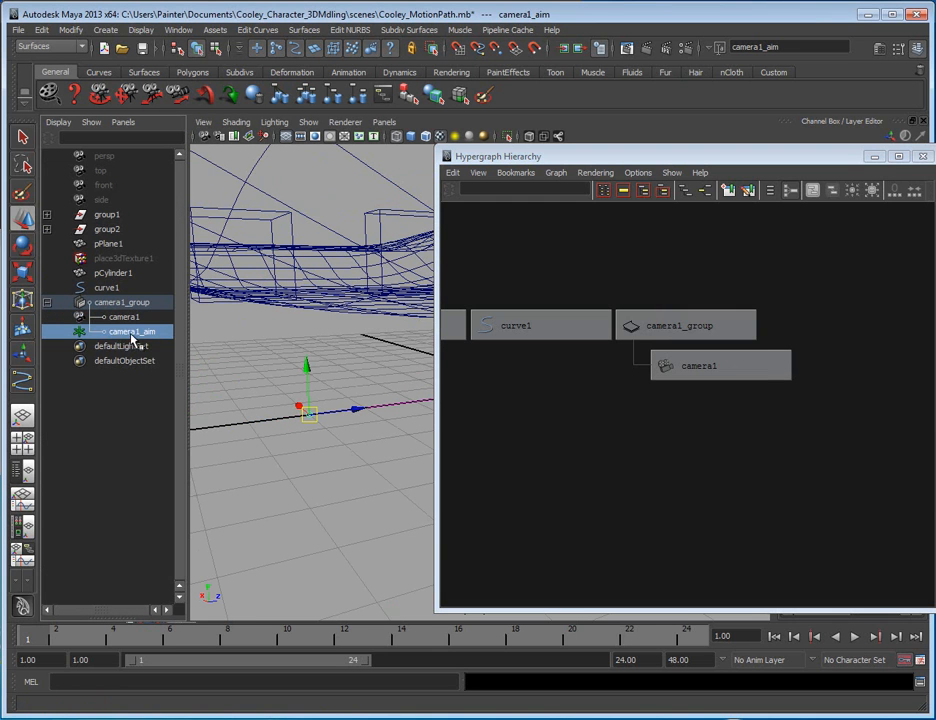
key("Left")
key("Right")
key("Left")
key("Right")
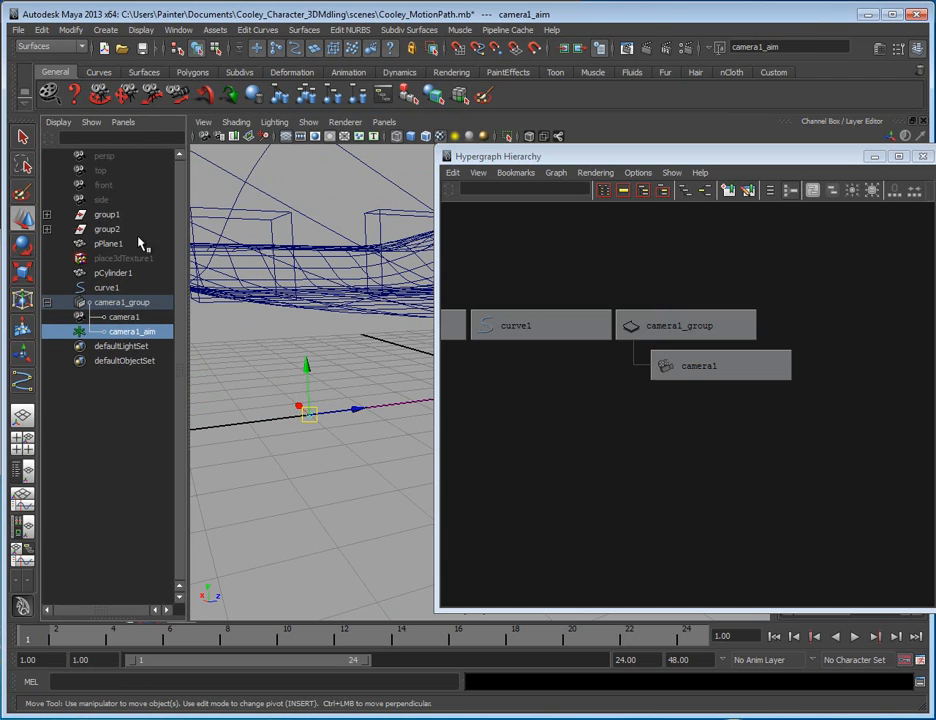
- Unhide camera1_aim with Show Selection and clear the selection
left_click(144, 31)
mouse_move(160, 108)
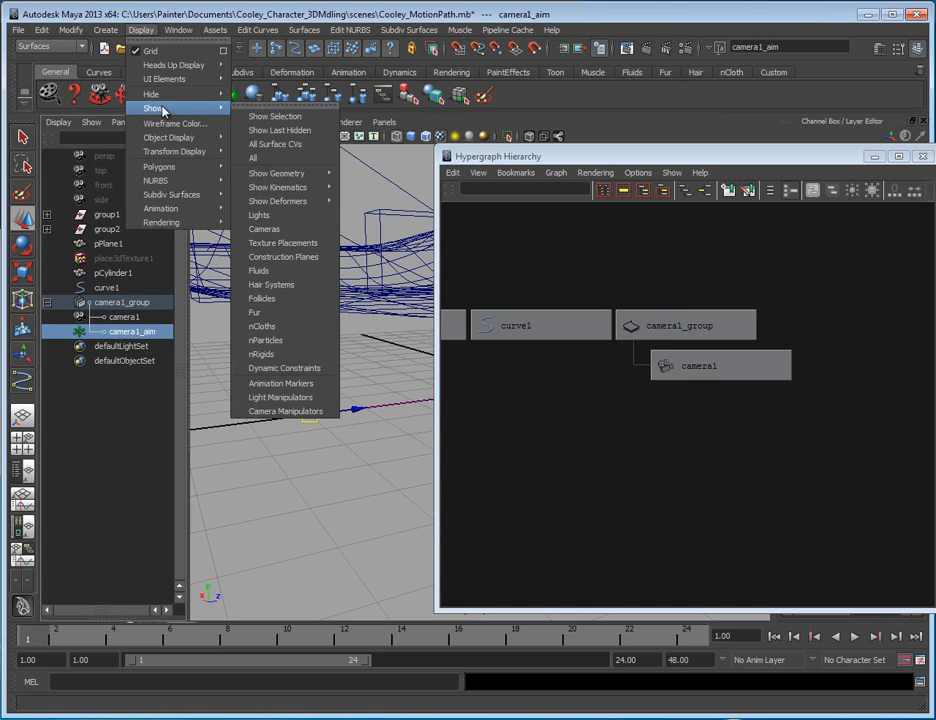
left_click(283, 121)
left_click(693, 426)
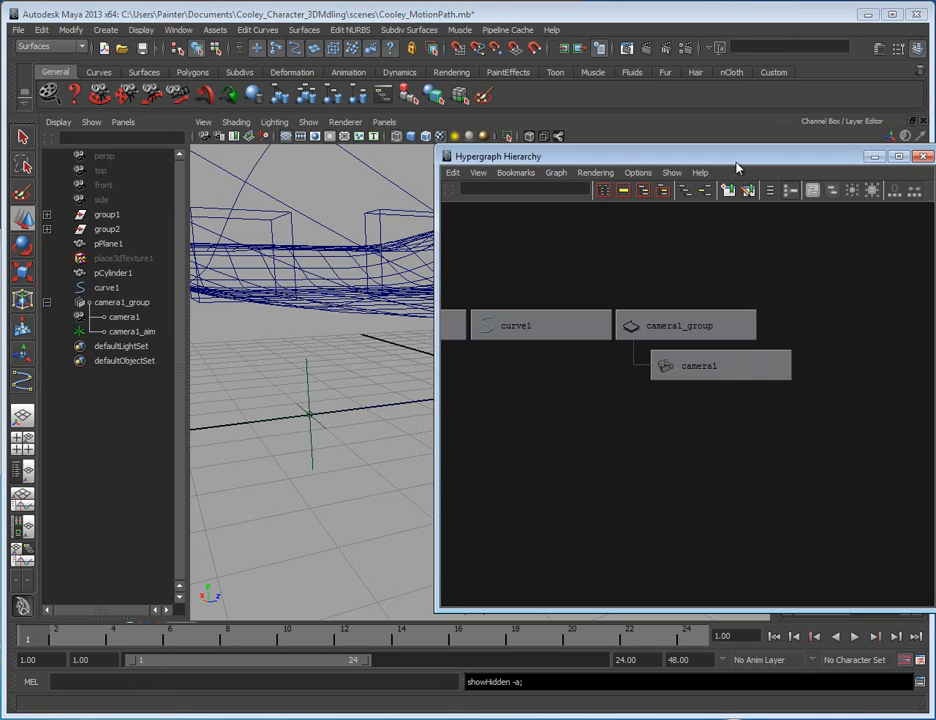
- Close the Hypergraph hierarchy and reopen it to refresh its nodes
left_click_drag(728, 157, 541, 159)
left_click(736, 160)
left_click(178, 30)
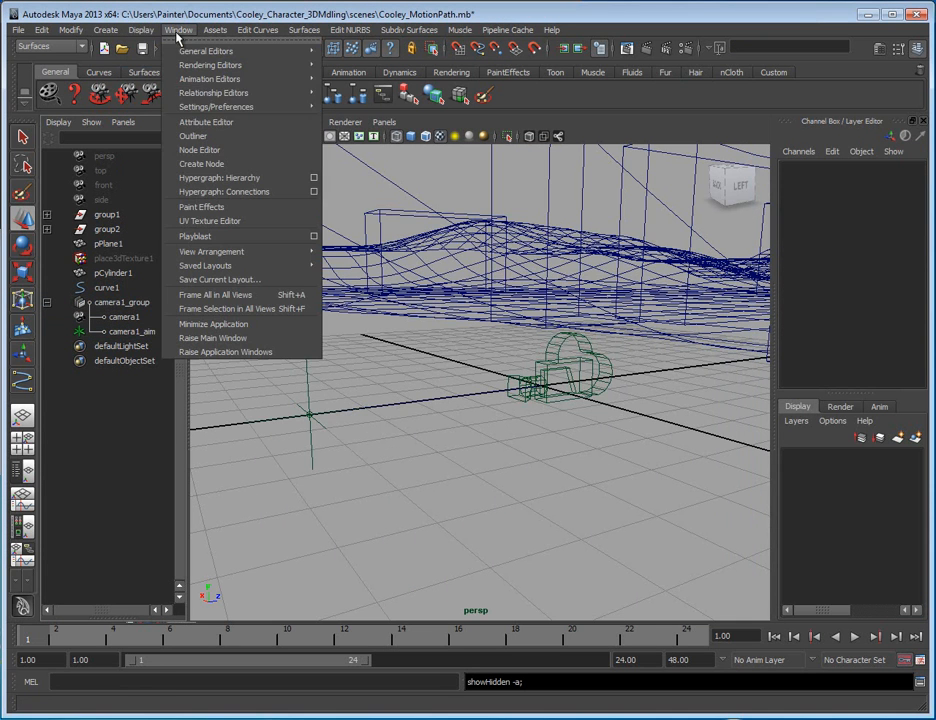
left_click(204, 176)
- Collapse and expand camera1_group in the Hypergraph, and select its camera1 and camera1_aim nodes in turn
double_click(492, 330)
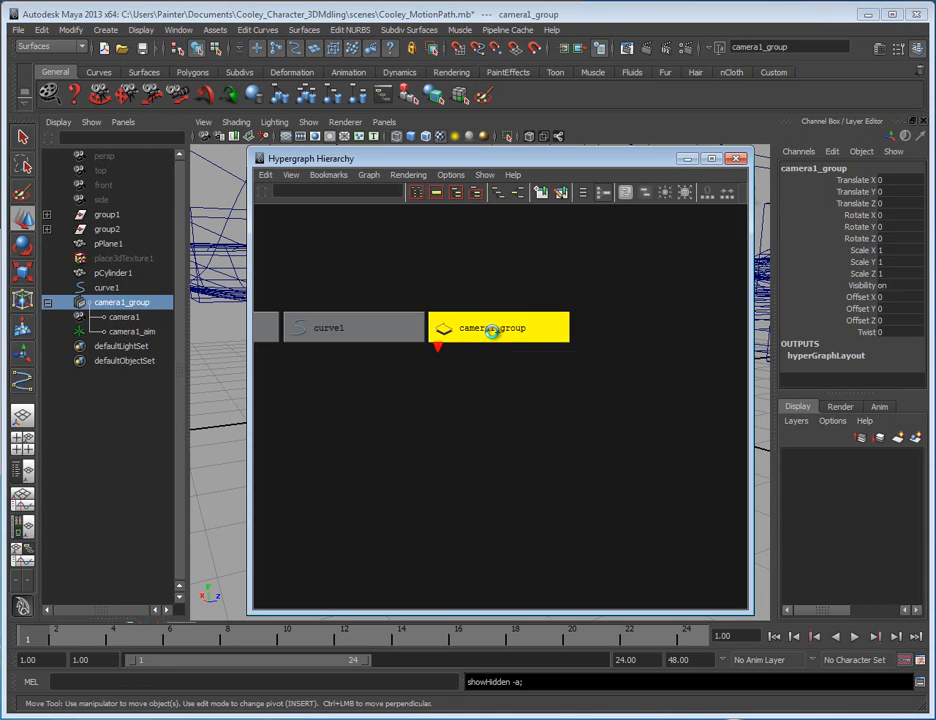
double_click(470, 328)
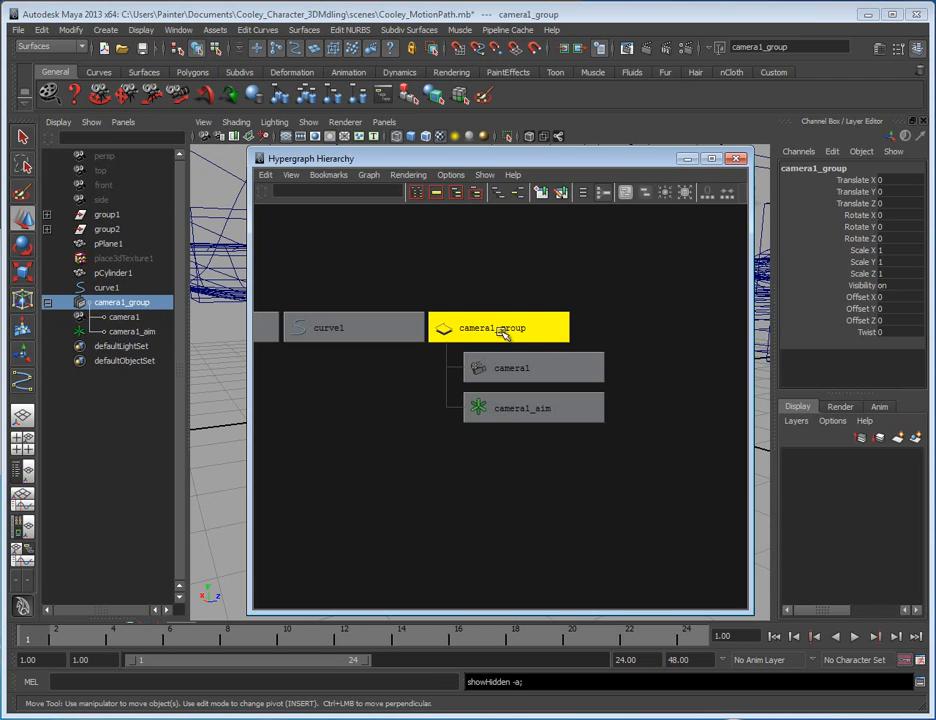
double_click(485, 330)
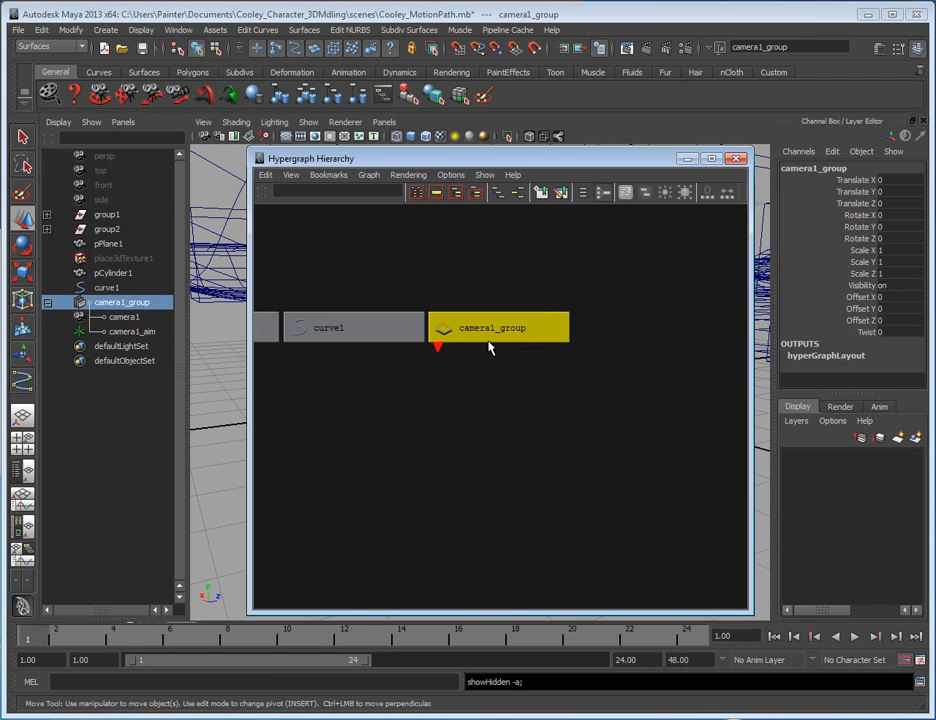
double_click(474, 331)
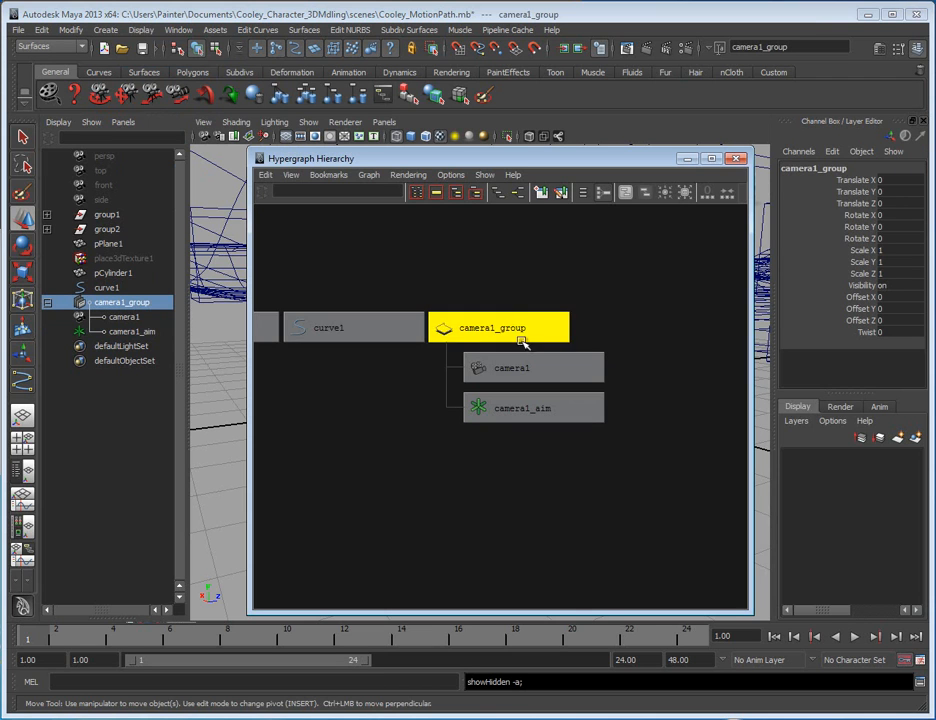
left_click(545, 362)
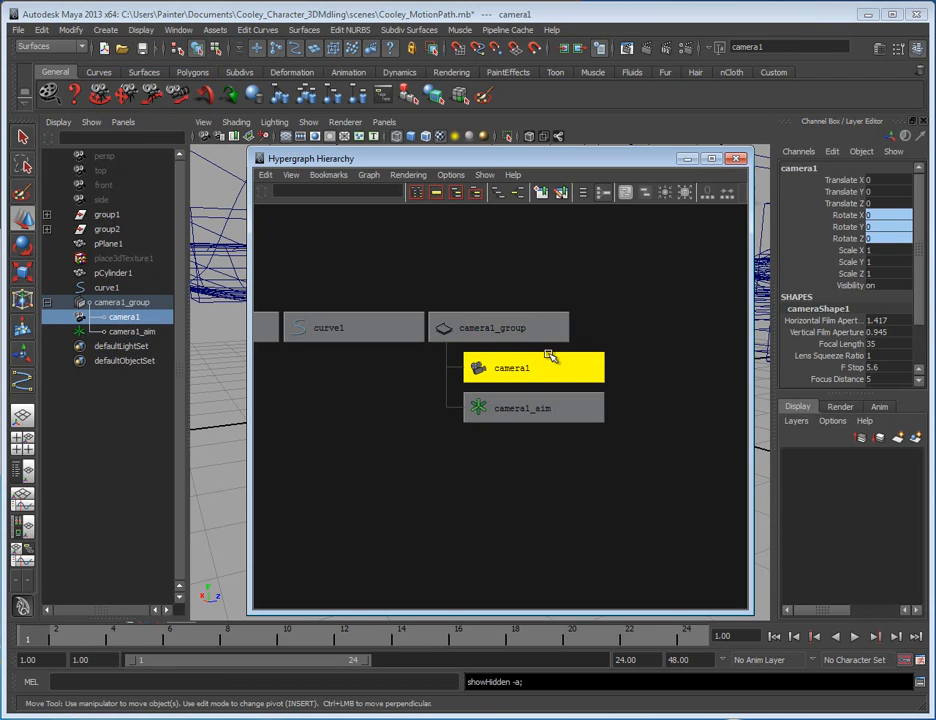
left_click(571, 408)
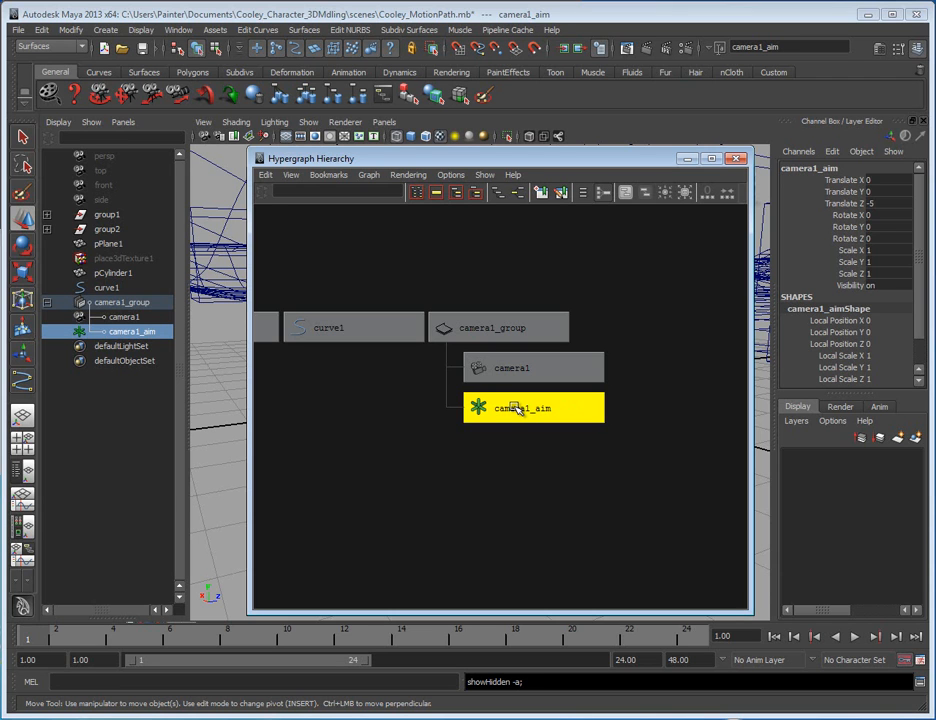
- Unparent camera1 from camera1_group in the Hypergraph so it is a separate top-level node
left_click_drag(528, 160, 152, 165)
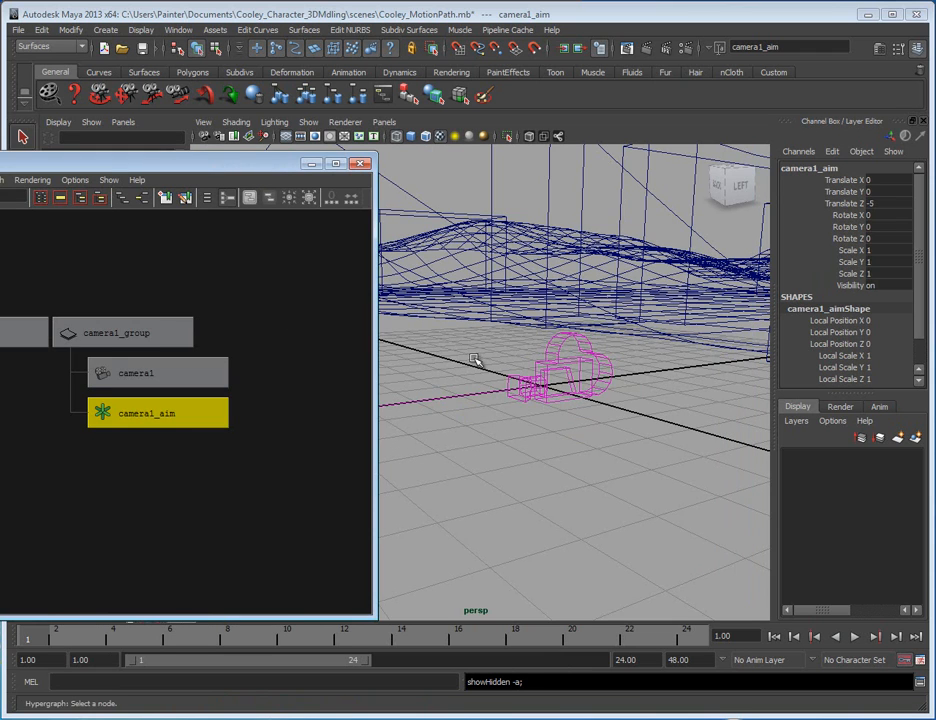
left_click_drag(501, 414, 600, 464, "alt")
left_click(590, 460)
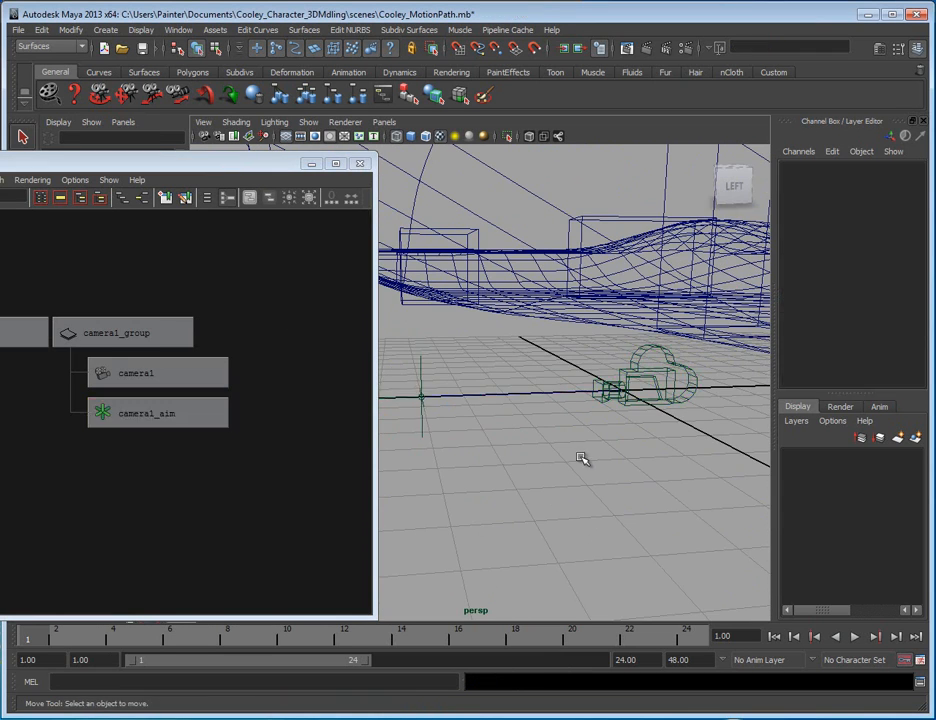
left_click(642, 361)
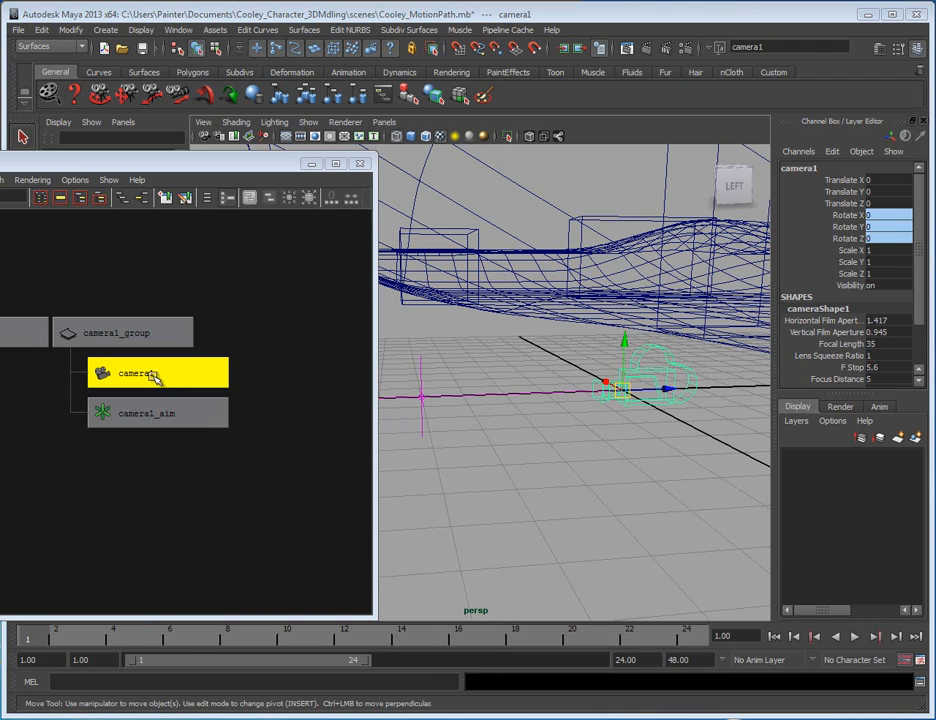
middle_click_drag(250, 382, 287, 343)
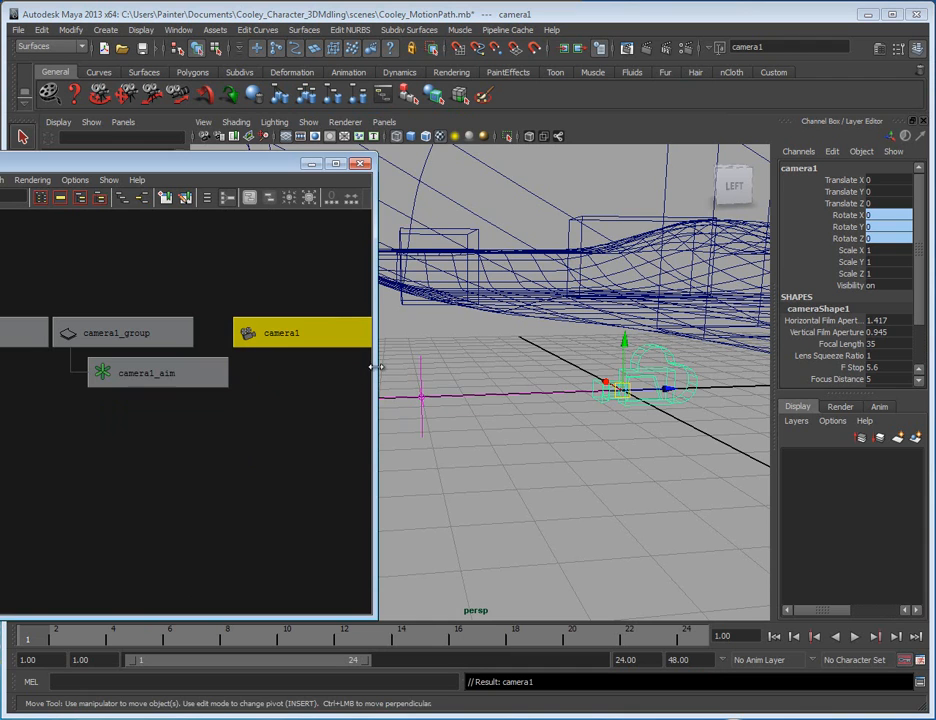
left_click_drag(375, 367, 477, 368)
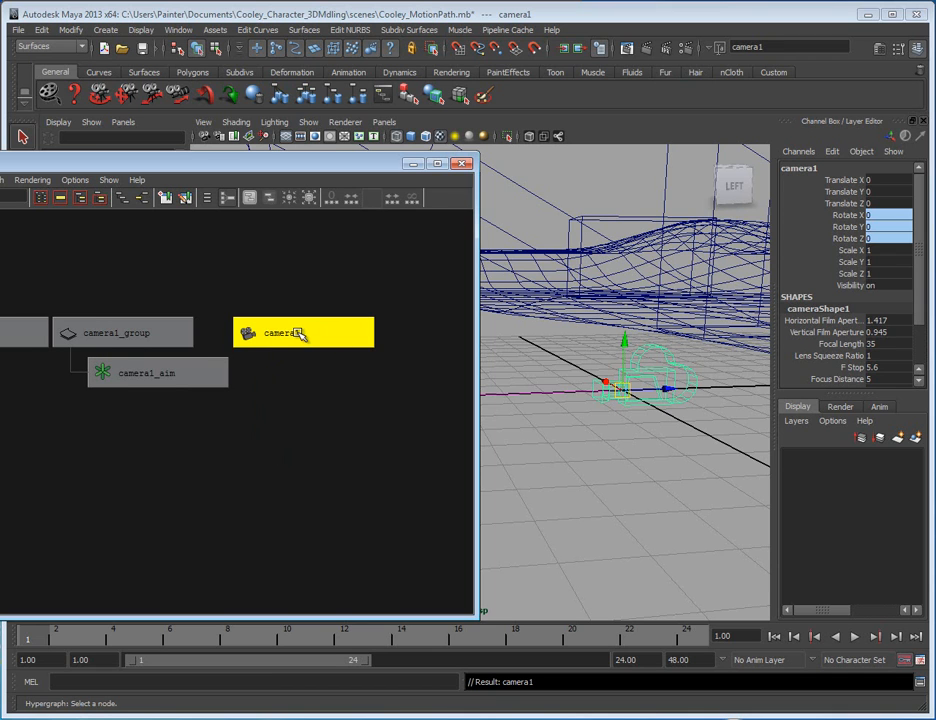
- Select the unparented camera1 node and group it on its own
left_click(184, 371)
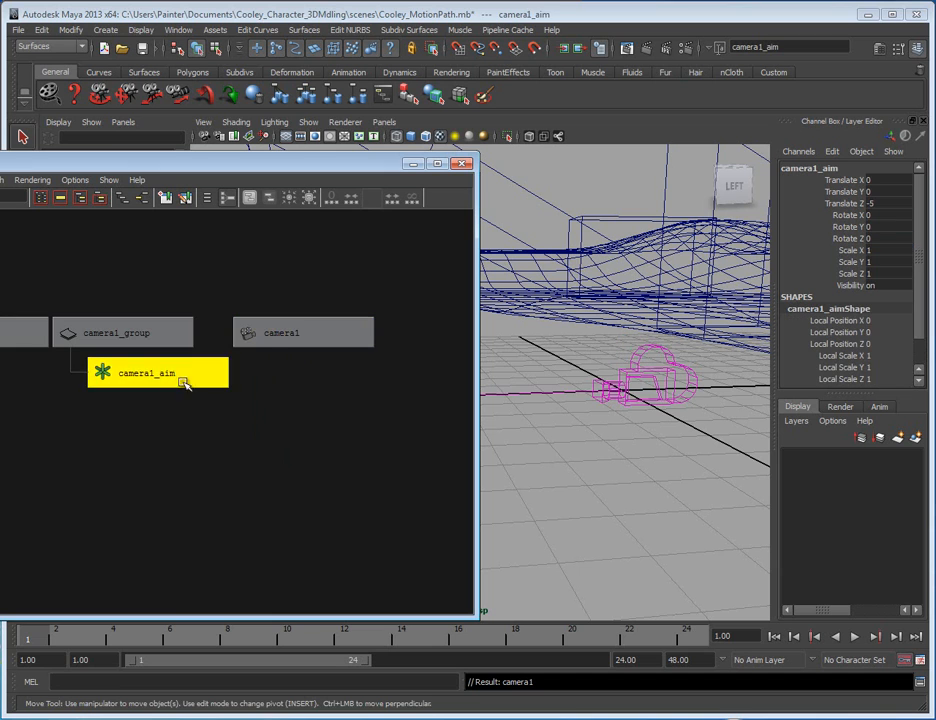
left_click_drag(476, 397, 257, 397)
middle_click_drag(204, 424, 178, 422, "alt")
left_click_drag(257, 385, 418, 400)
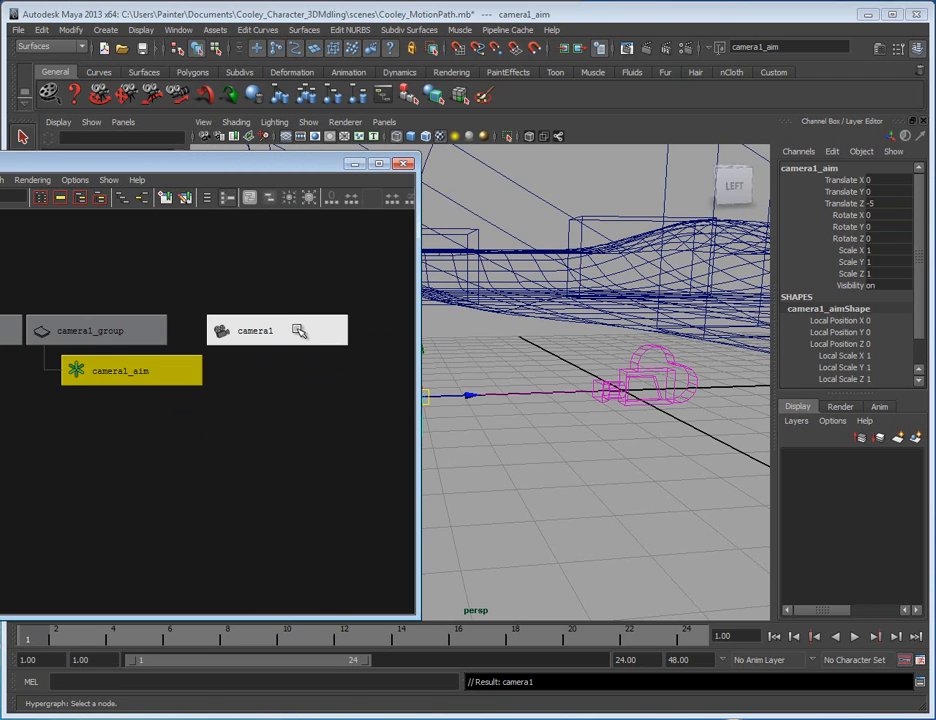
left_click(302, 338)
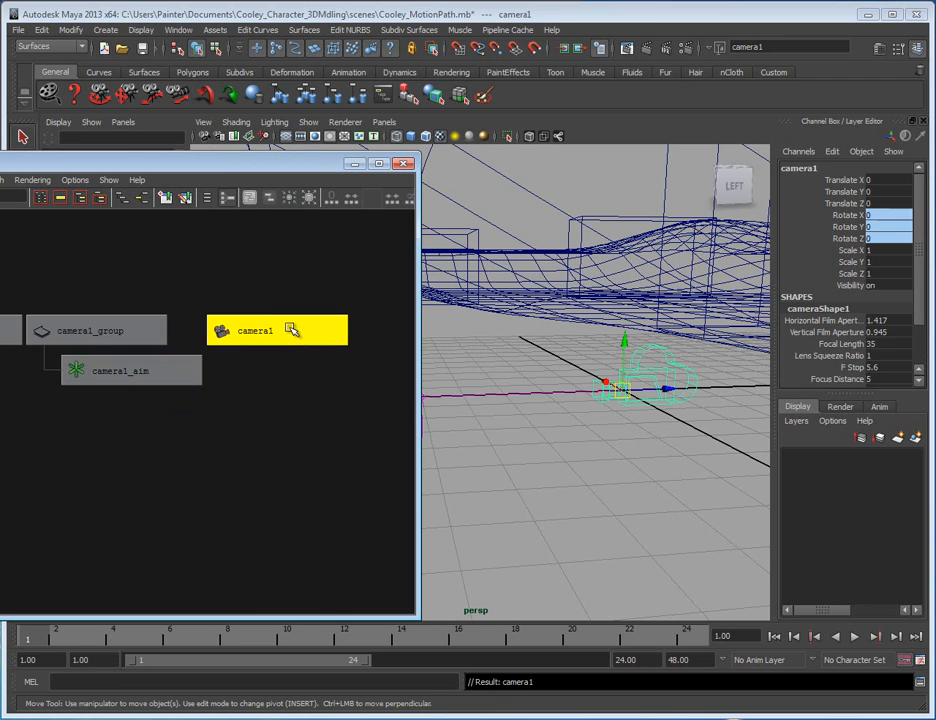
left_click(652, 406)
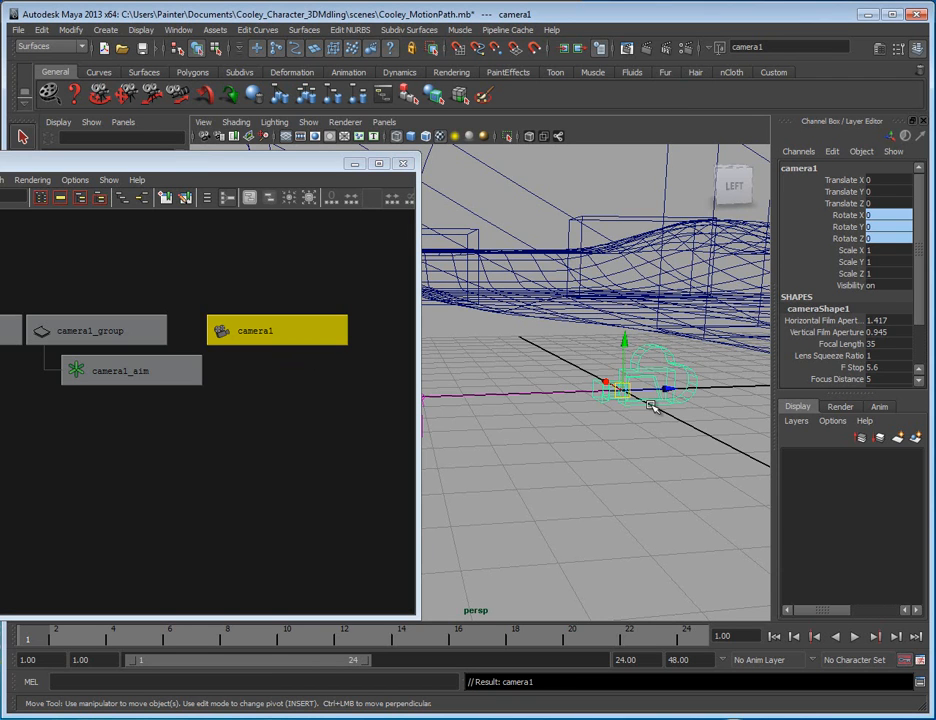
key("ctrl+g")
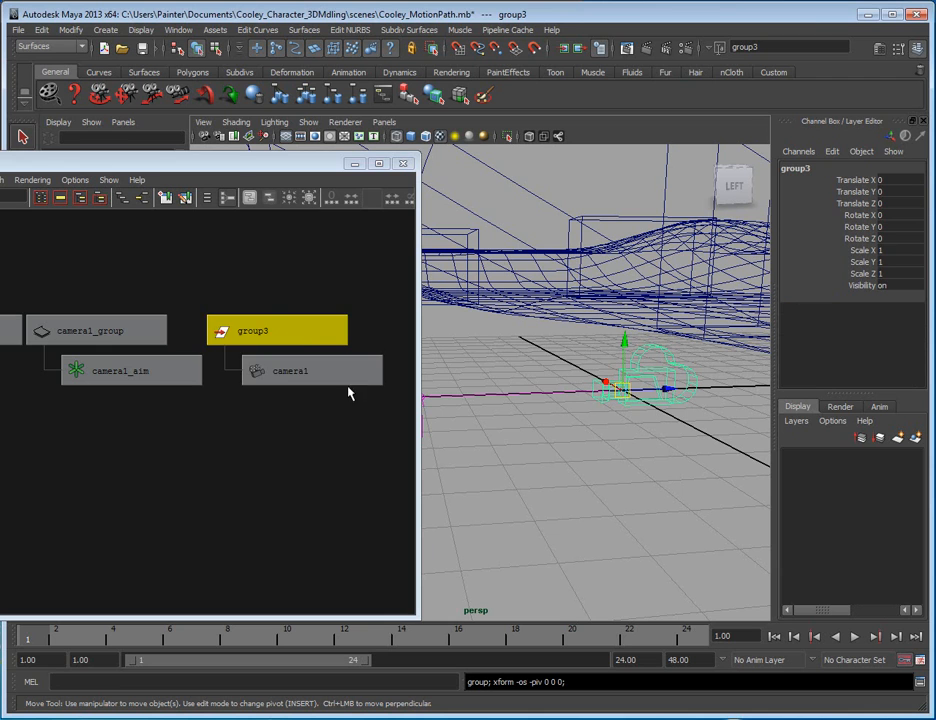
- Rename the new group above camera1 to Camera_Move_Grp
left_click(111, 341)
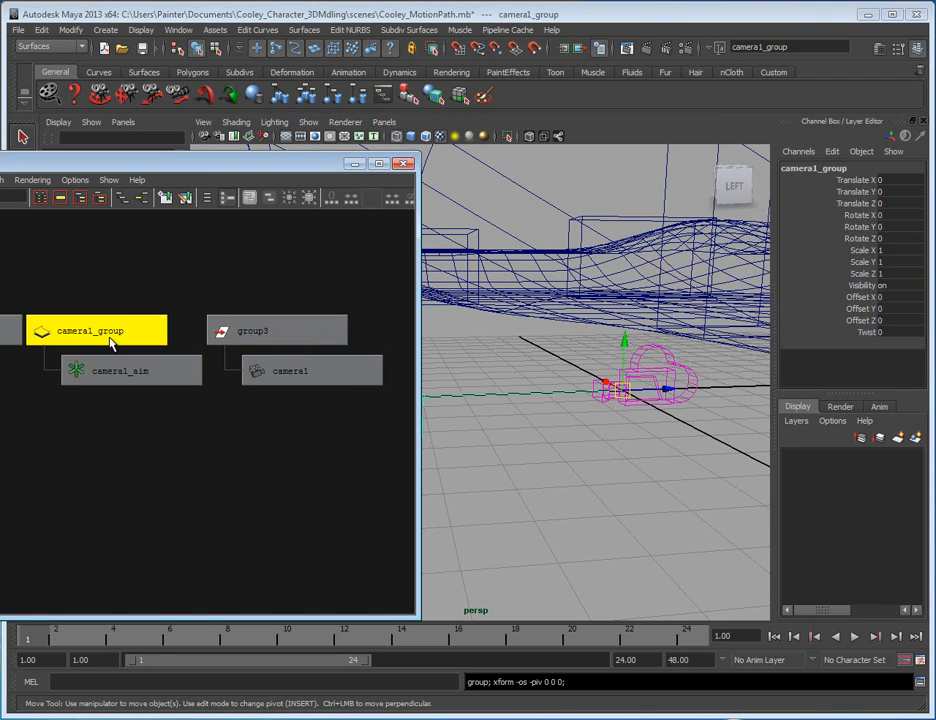
left_click(82, 372)
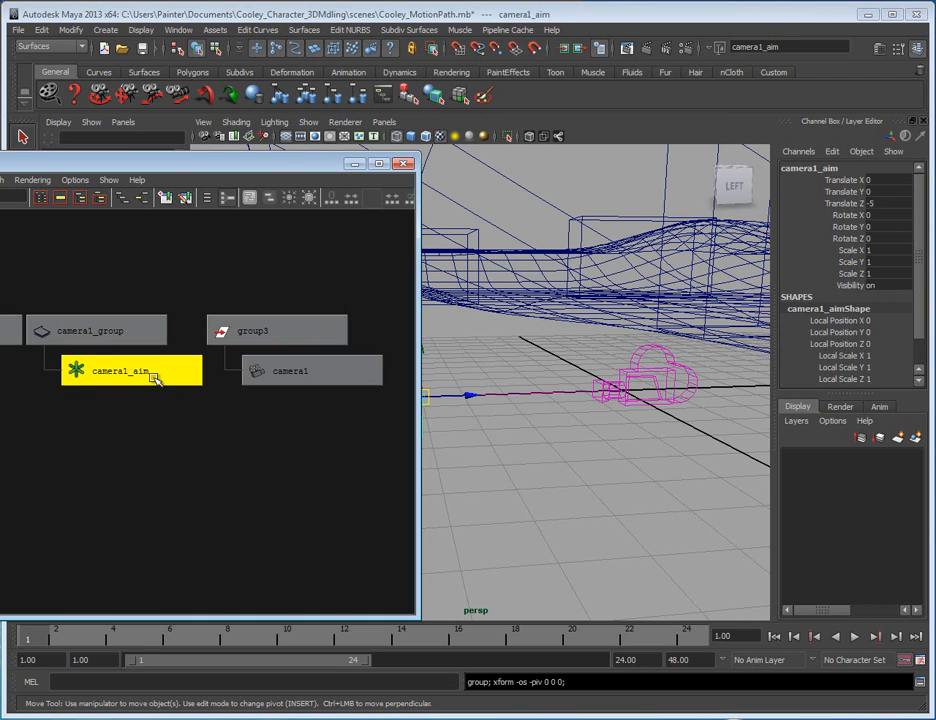
left_click(262, 333)
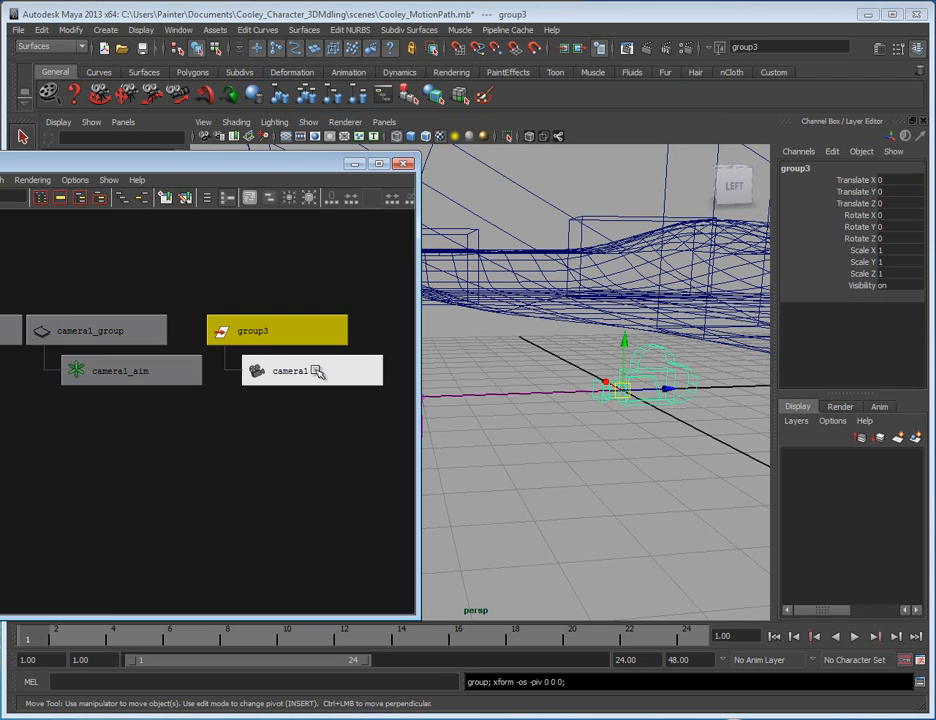
left_click(789, 169)
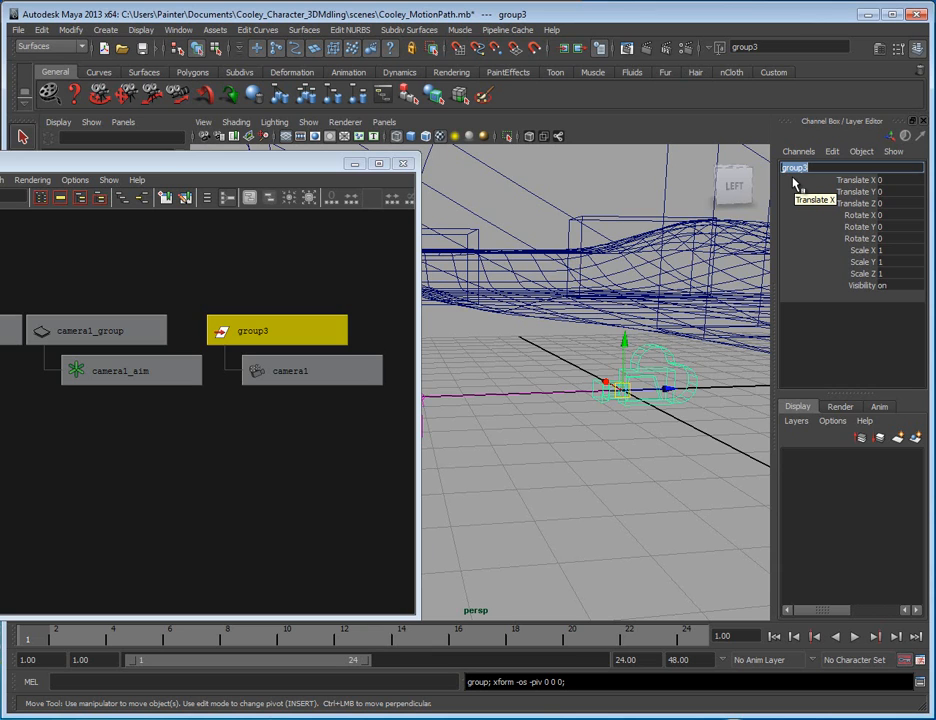
type("Camera_Move_Grp")
key("Return")
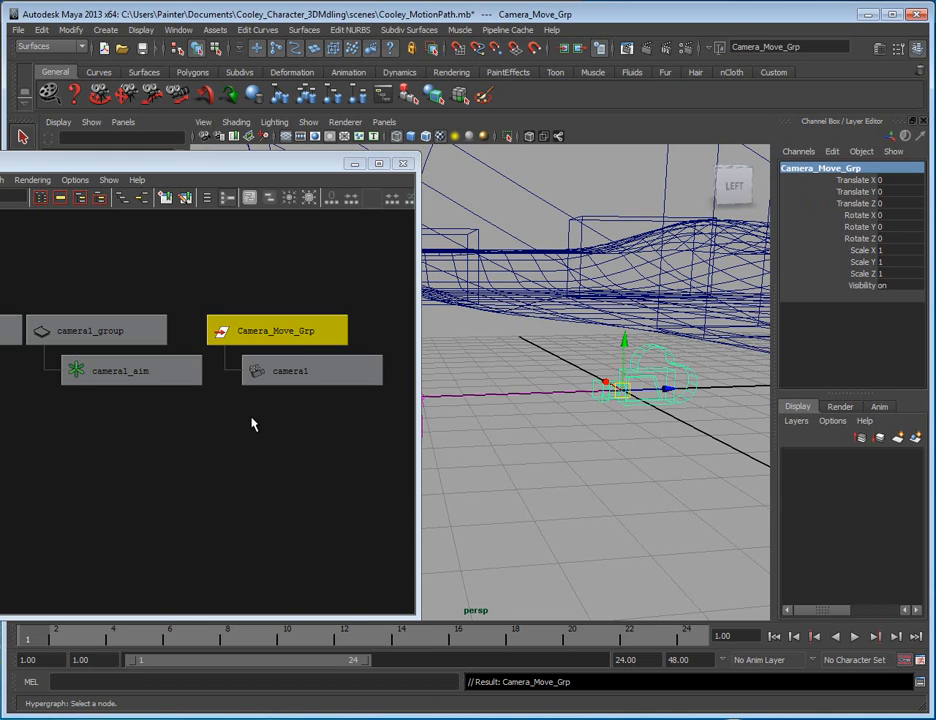
- Minimize the Hypergraph and add curve1 to the selection along with Camera_Move_Grp
left_click(354, 163)
left_click_drag(628, 471, 500, 420, "alt")
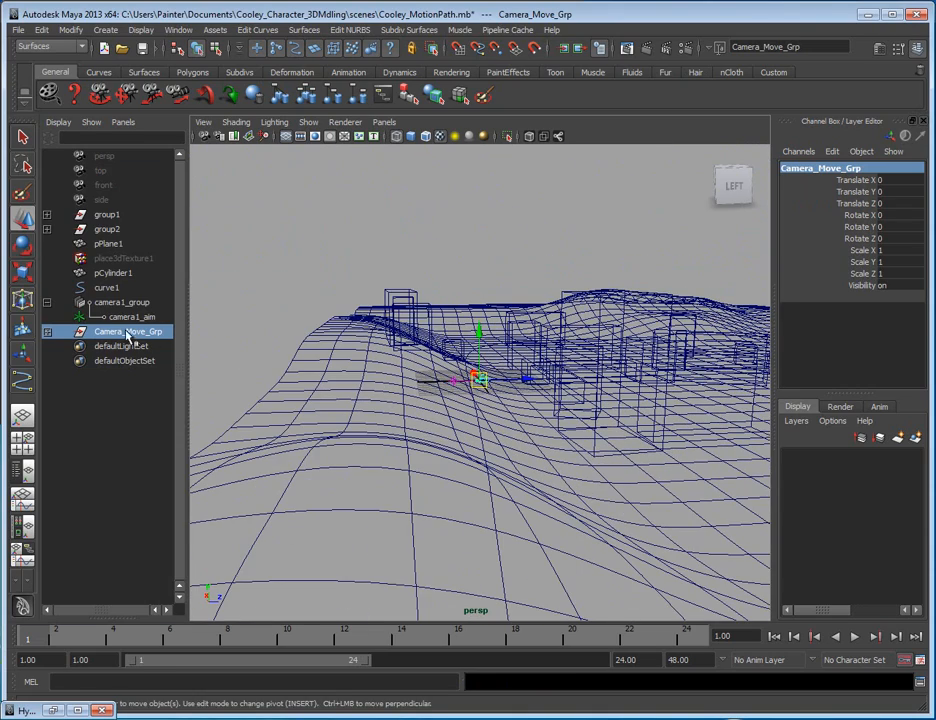
left_click_drag(188, 340, 219, 336)
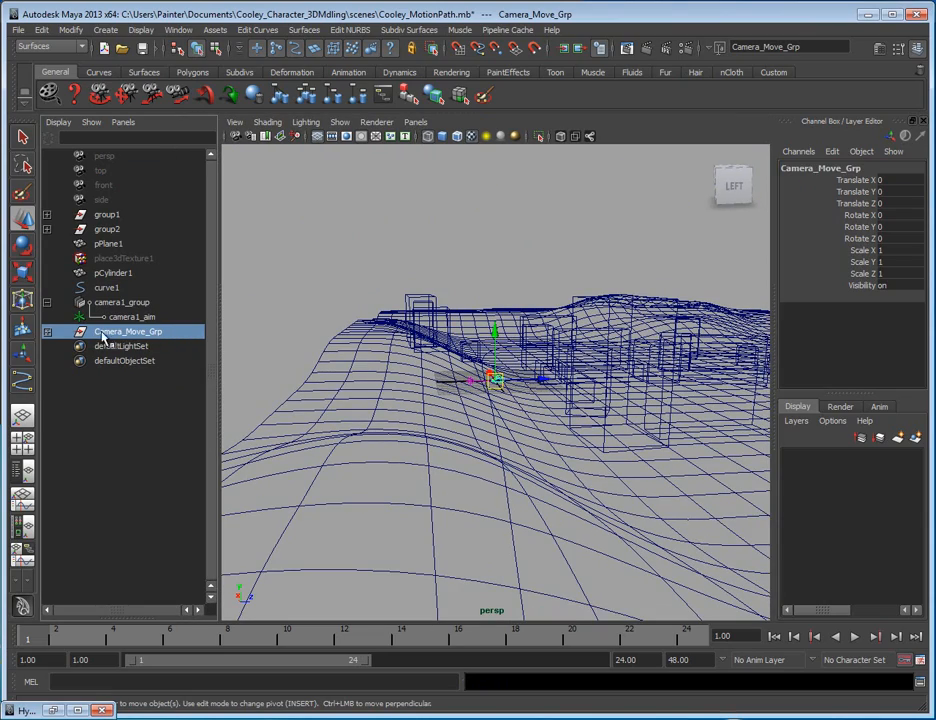
left_click_drag(587, 428, 503, 443, "alt")
left_click(359, 442)
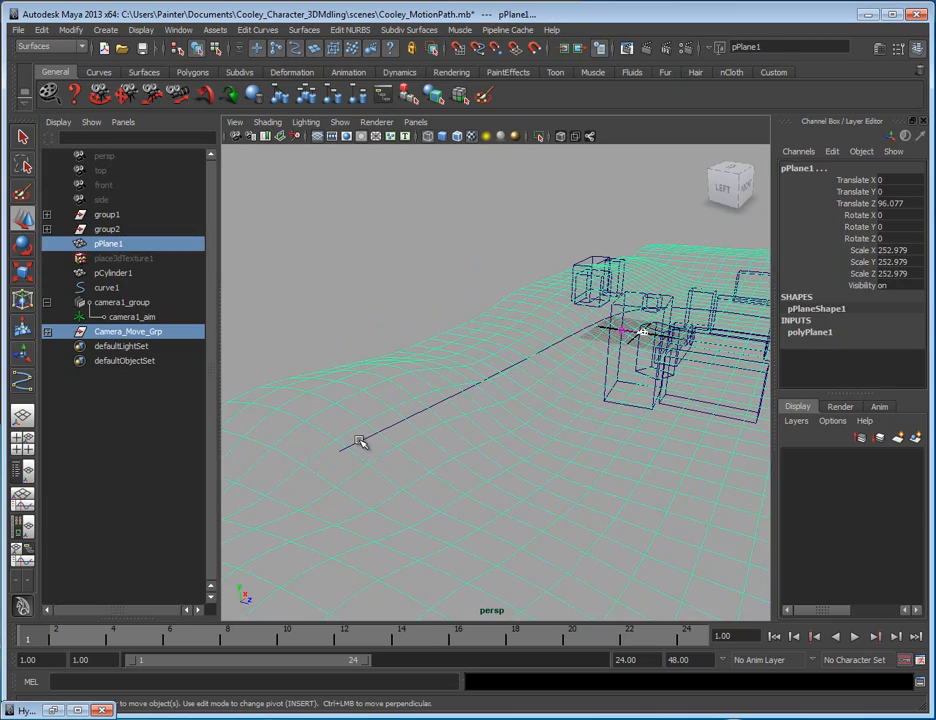
left_click(382, 440)
left_click_drag(476, 474, 435, 363, "alt")
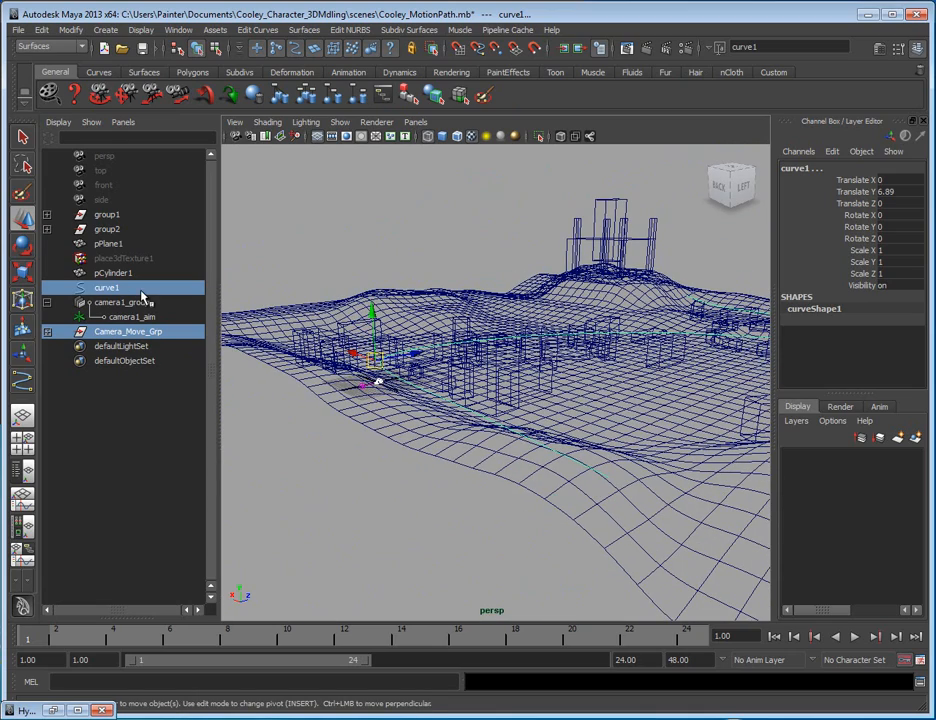
- Switch to the Animation menu set and open the Attach to Motion Path options for the selected group and curve
left_click(35, 46)
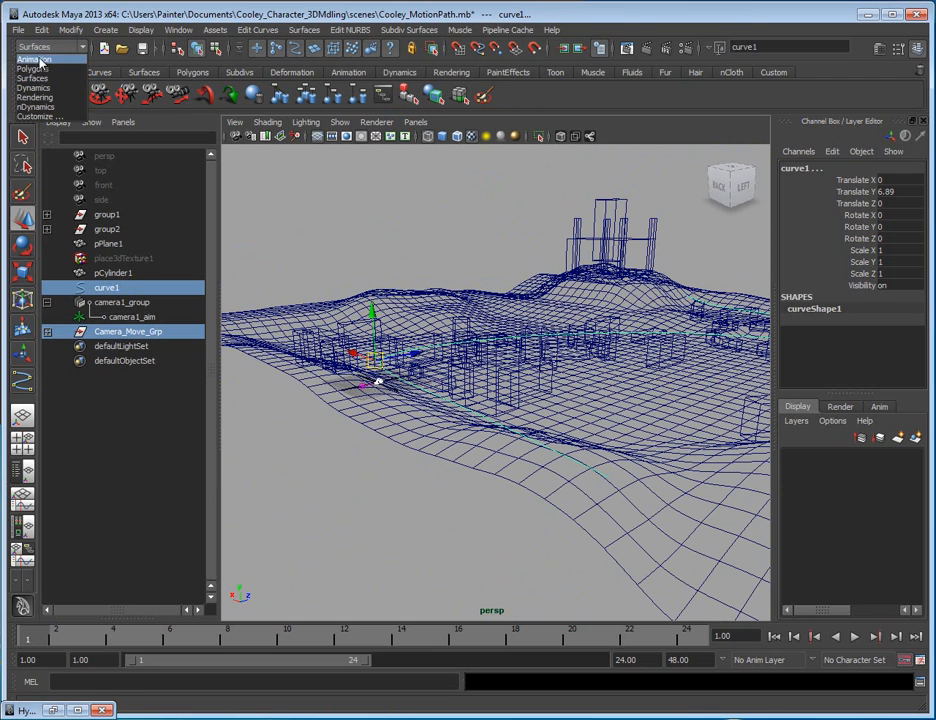
left_click(33, 60)
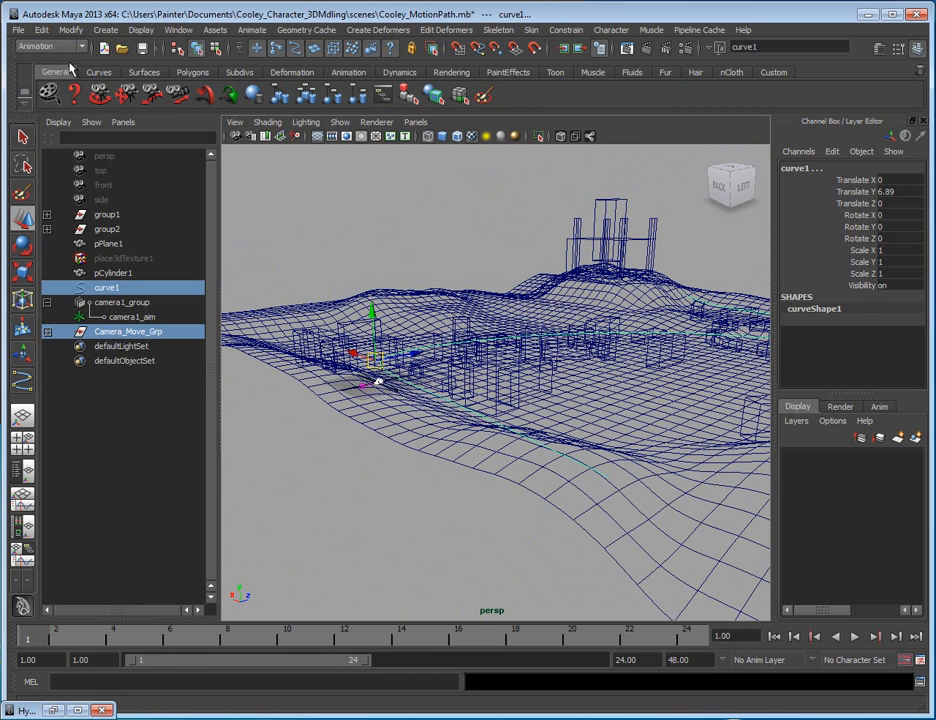
left_click(256, 31)
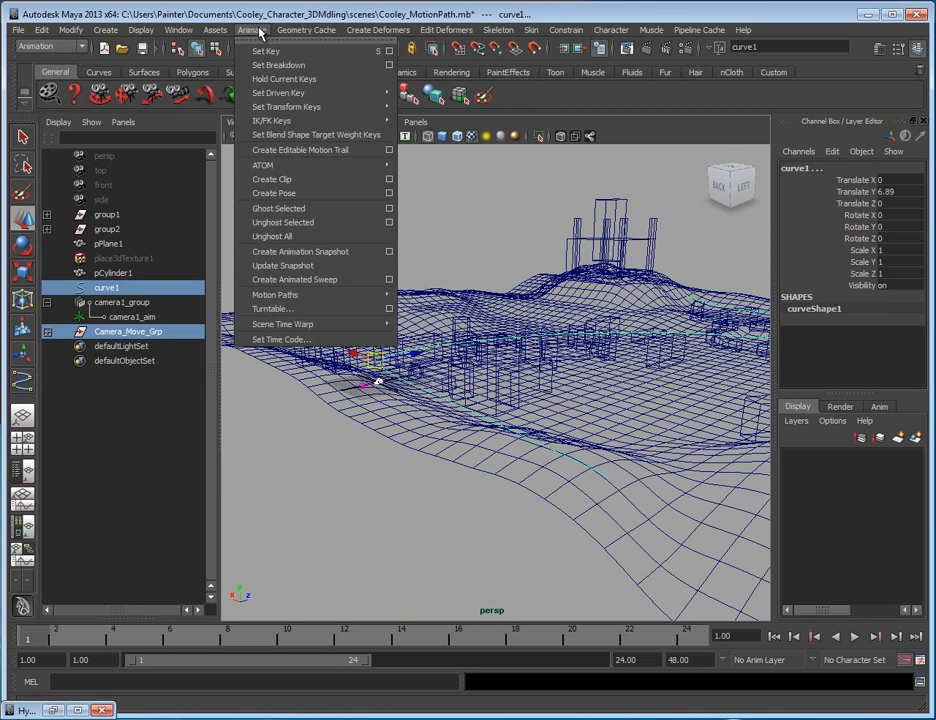
mouse_move(275, 295)
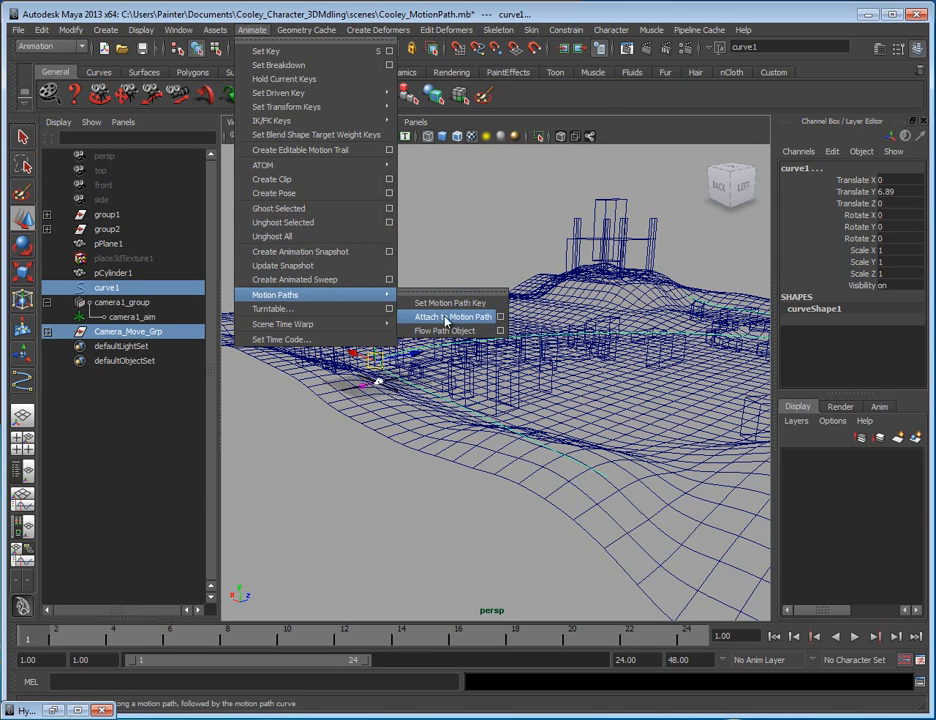
left_click(500, 317)
left_click_drag(575, 205, 236, 177)
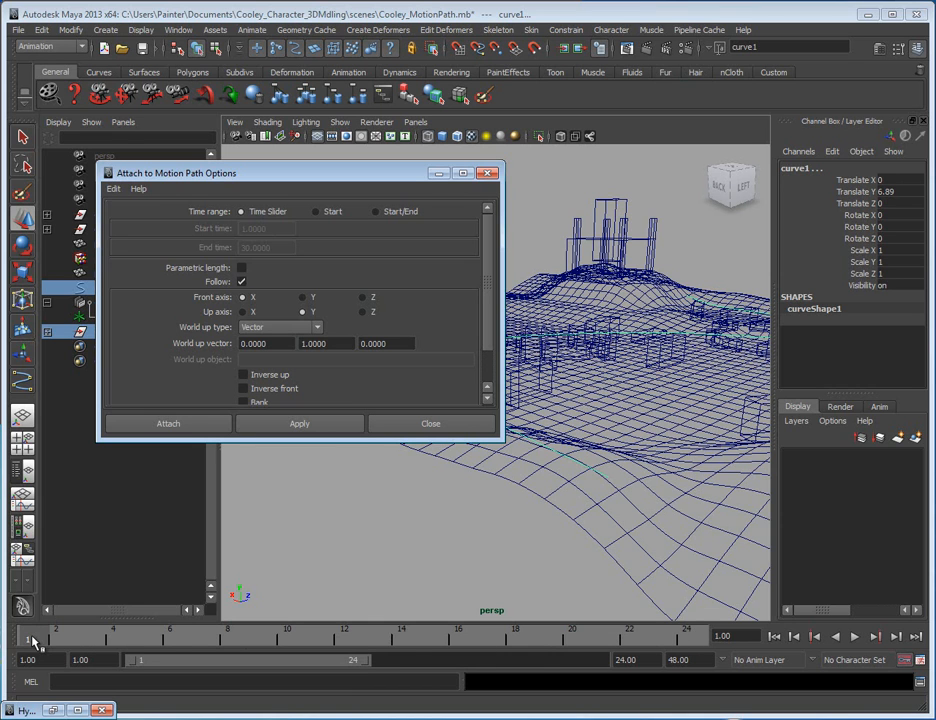
- Set the end time of the playback range to 240
left_click(705, 648)
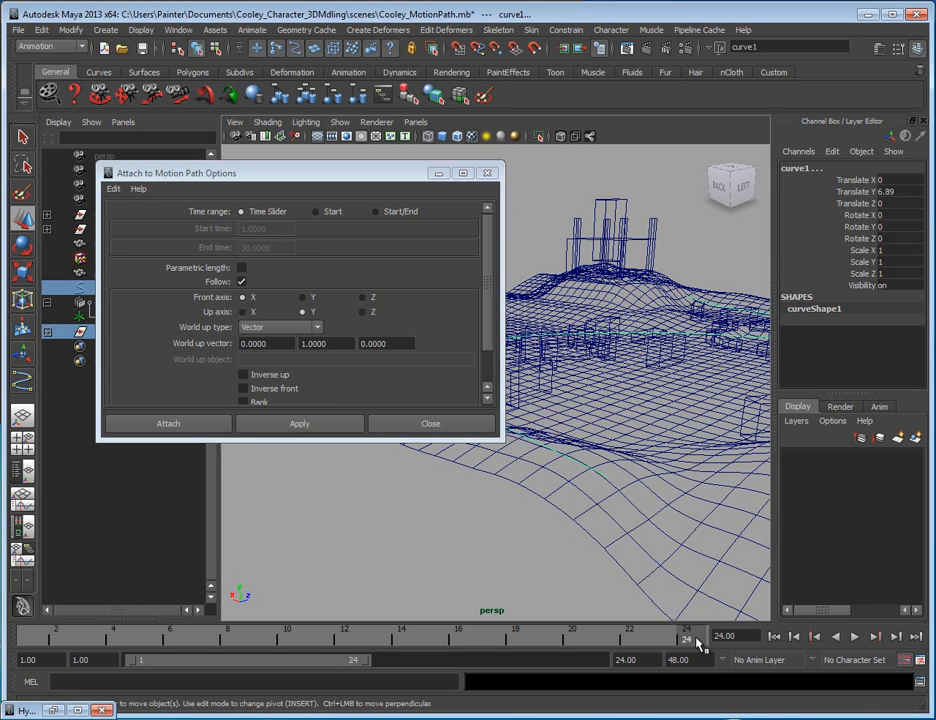
left_click(645, 662)
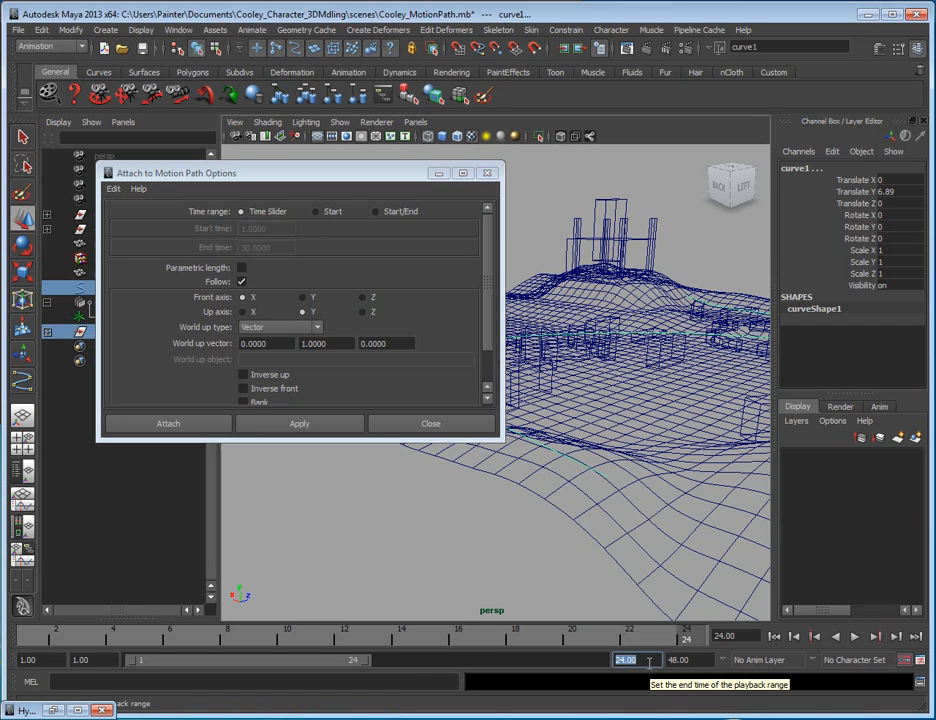
type("240")
key("Return")
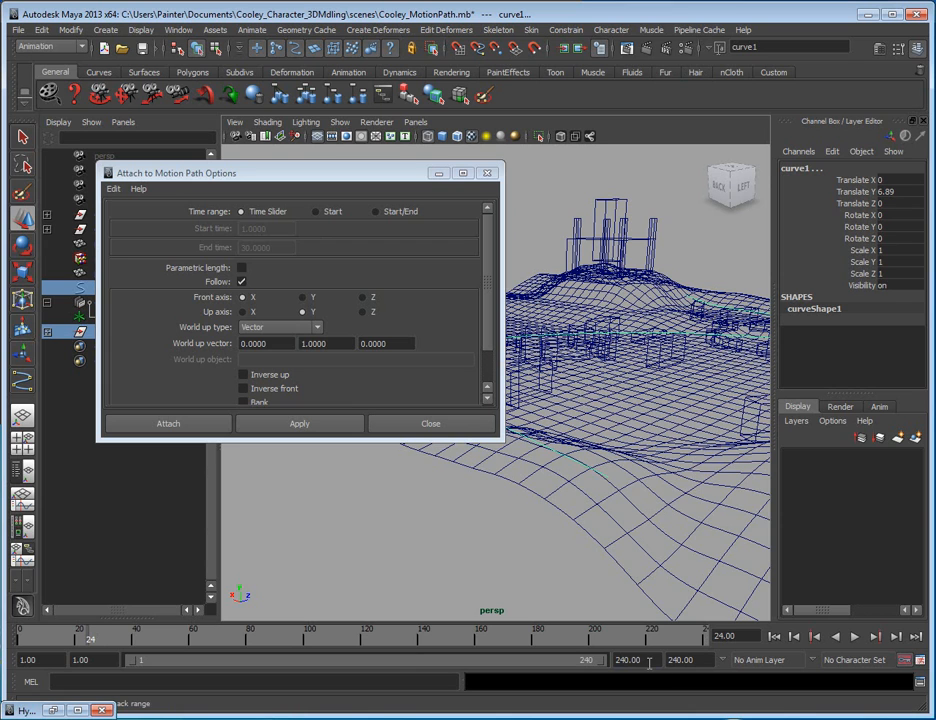
left_click(643, 660)
key("Tab")
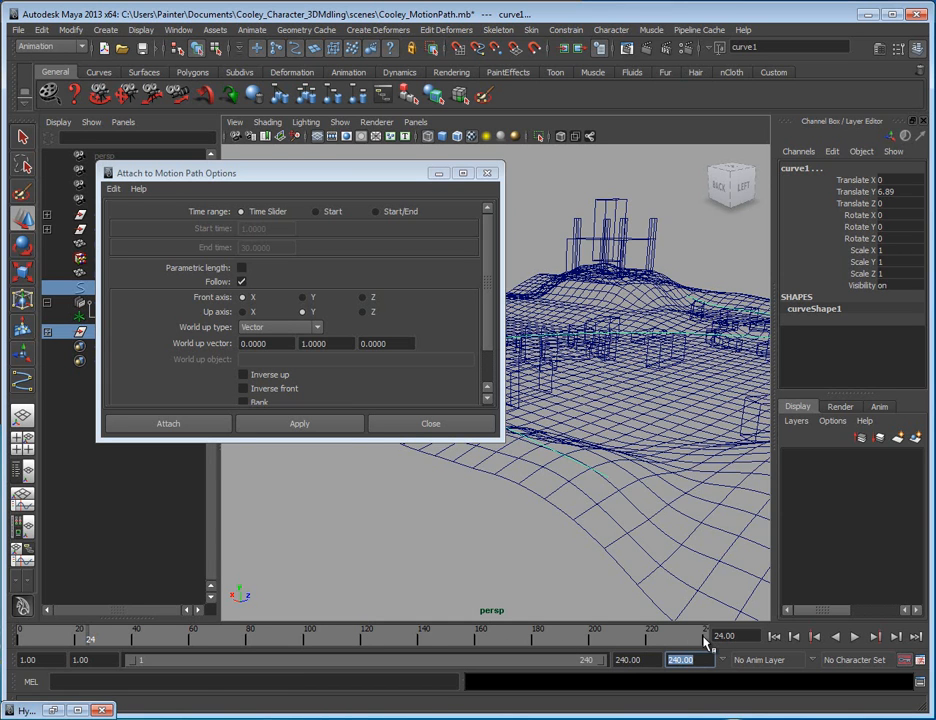
- Set the motion path's time range to Start/End with an end time of 240
left_click(376, 212)
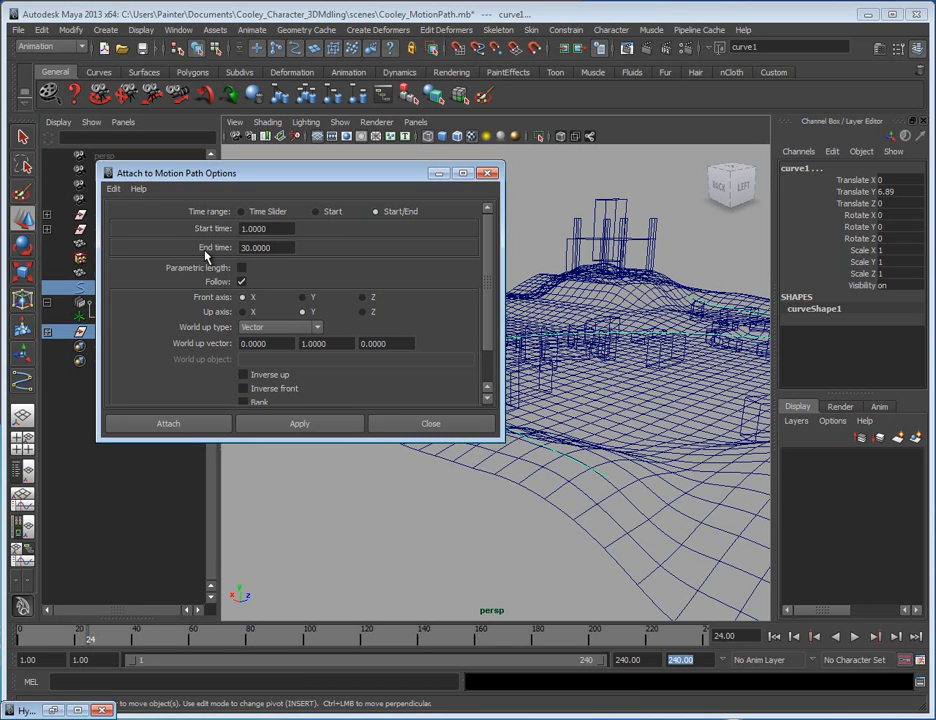
left_click_drag(267, 249, 252, 248)
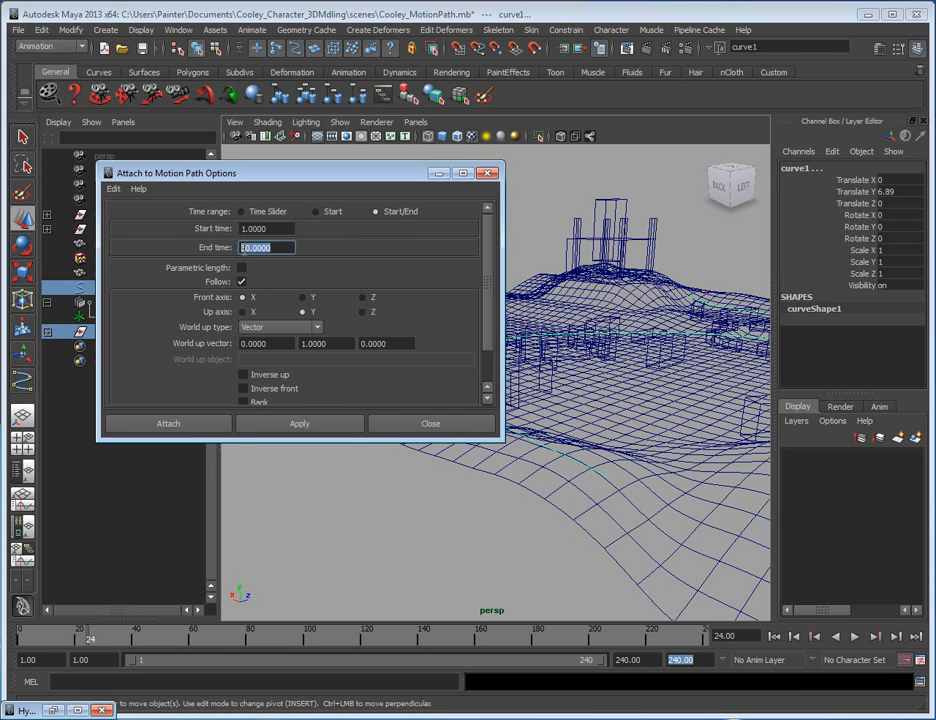
type("2")
- Try shortening the playback range to end at frame 19, compare it with the path's end time, and extend it back to 240
left_click_drag(598, 660, 153, 670)
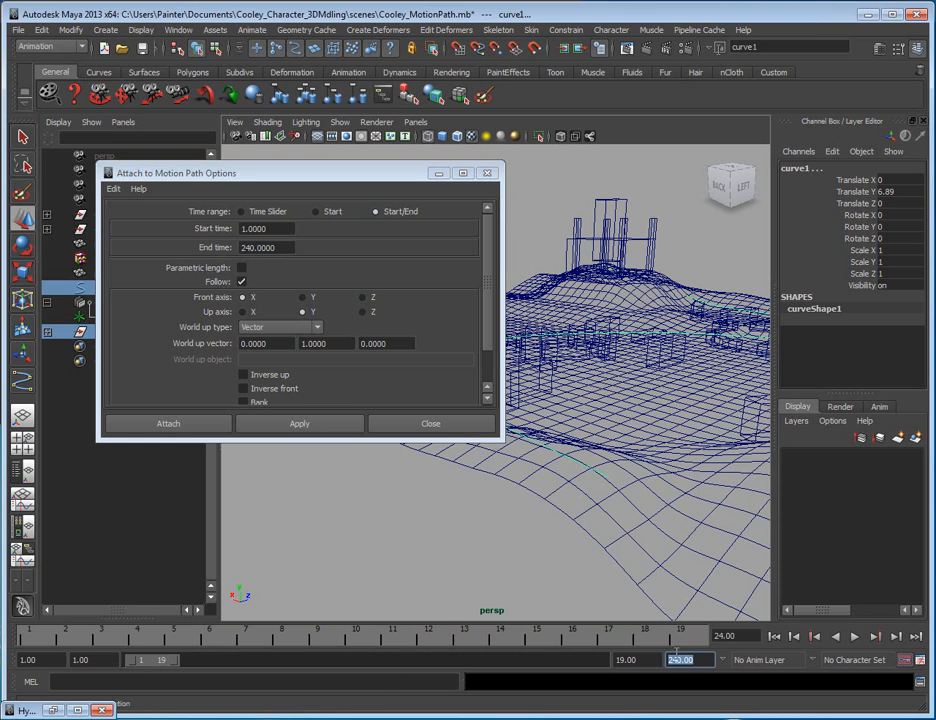
left_click(697, 641)
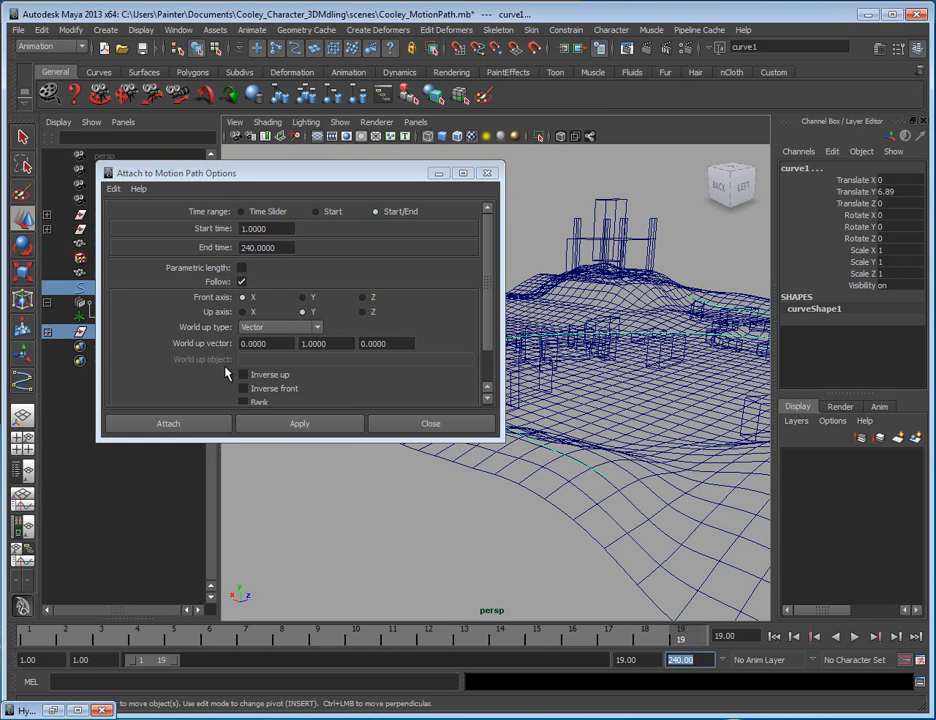
left_click(287, 247)
double_click(286, 247)
left_click(287, 247)
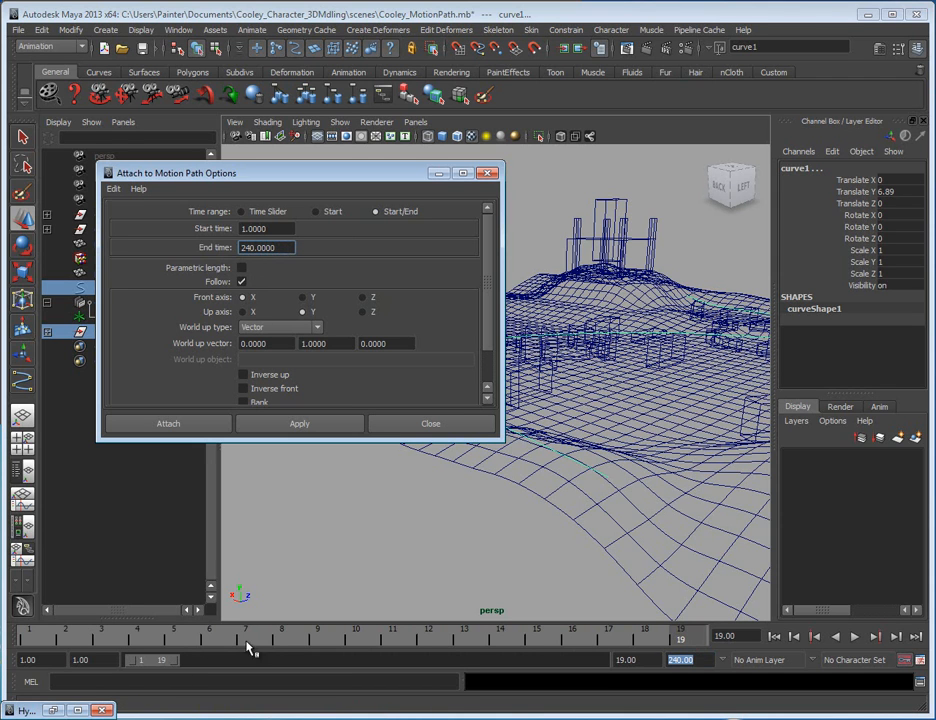
left_click_drag(178, 662, 610, 664)
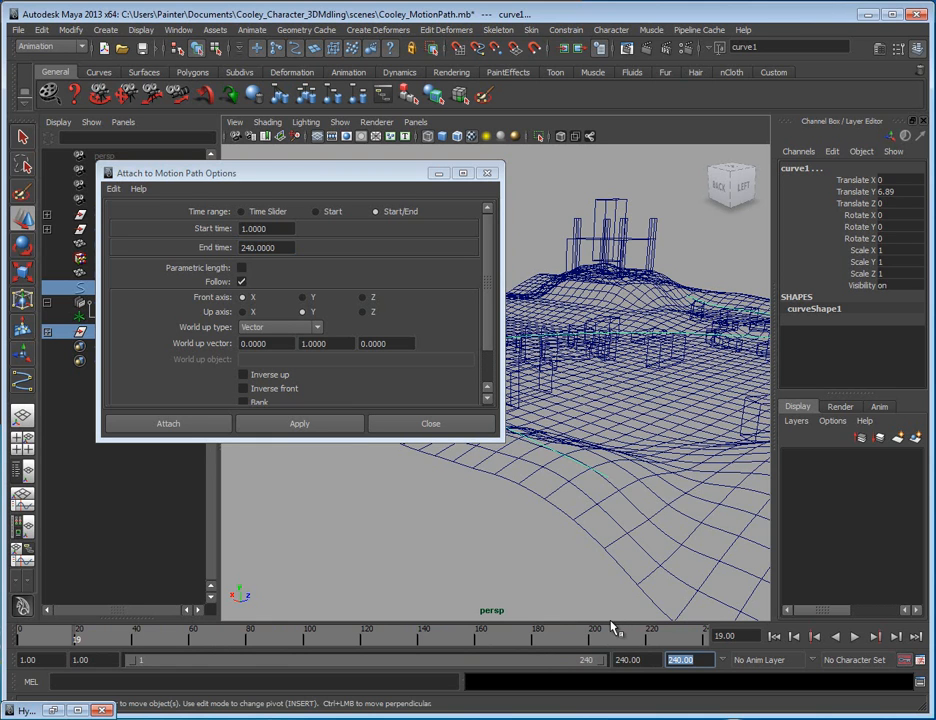
- Attach Camera_Move_Grp to curve1 as a motion path, using the Time Slider range and otherwise reset default options
left_click(252, 212)
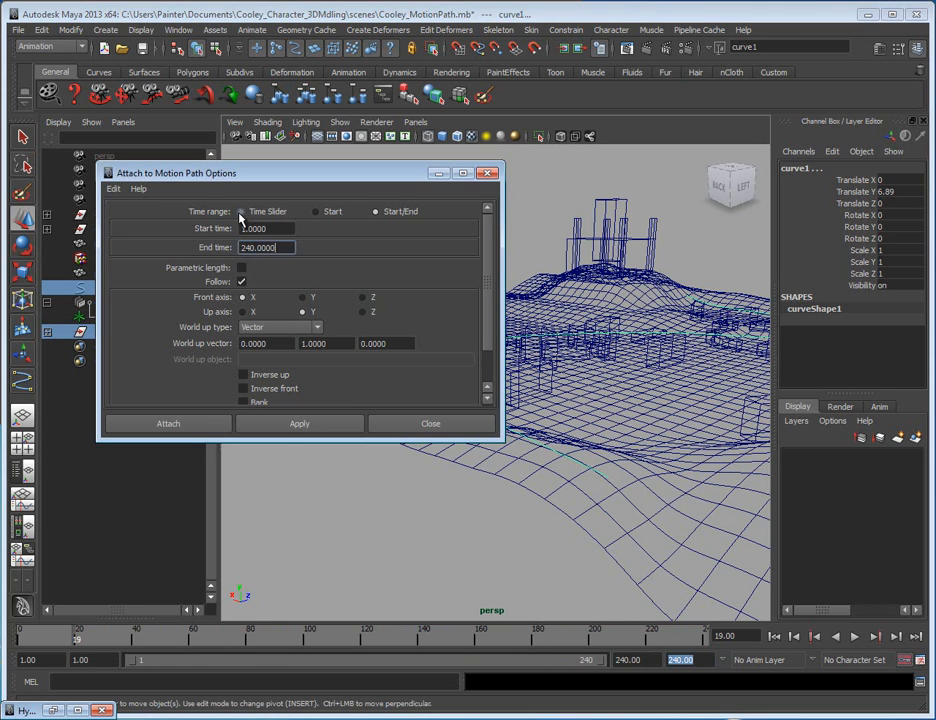
left_click_drag(655, 640, 729, 648)
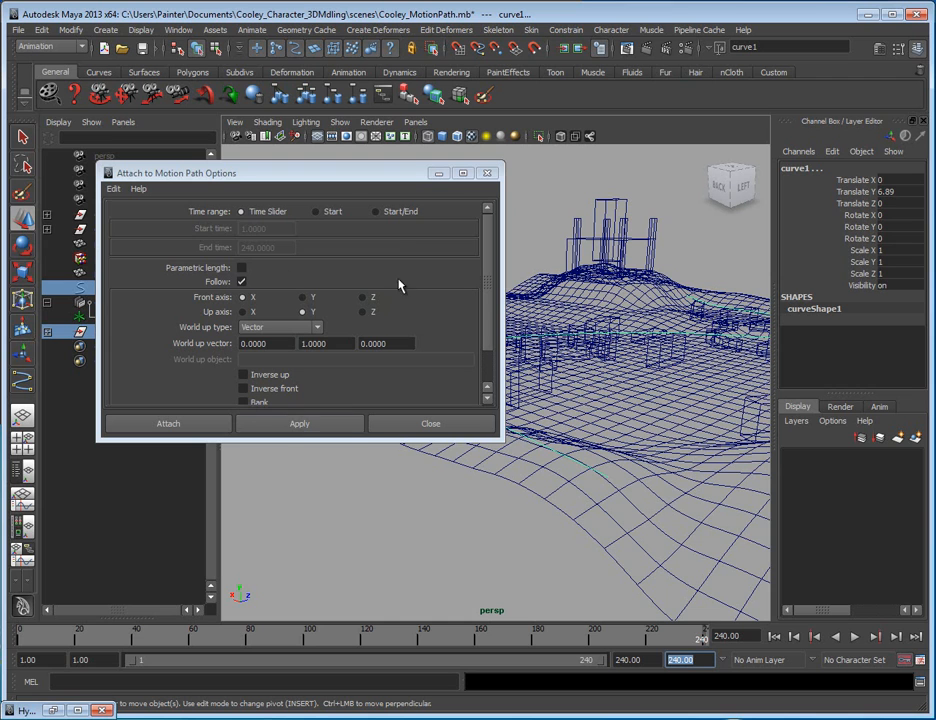
left_click_drag(337, 162, 257, 156)
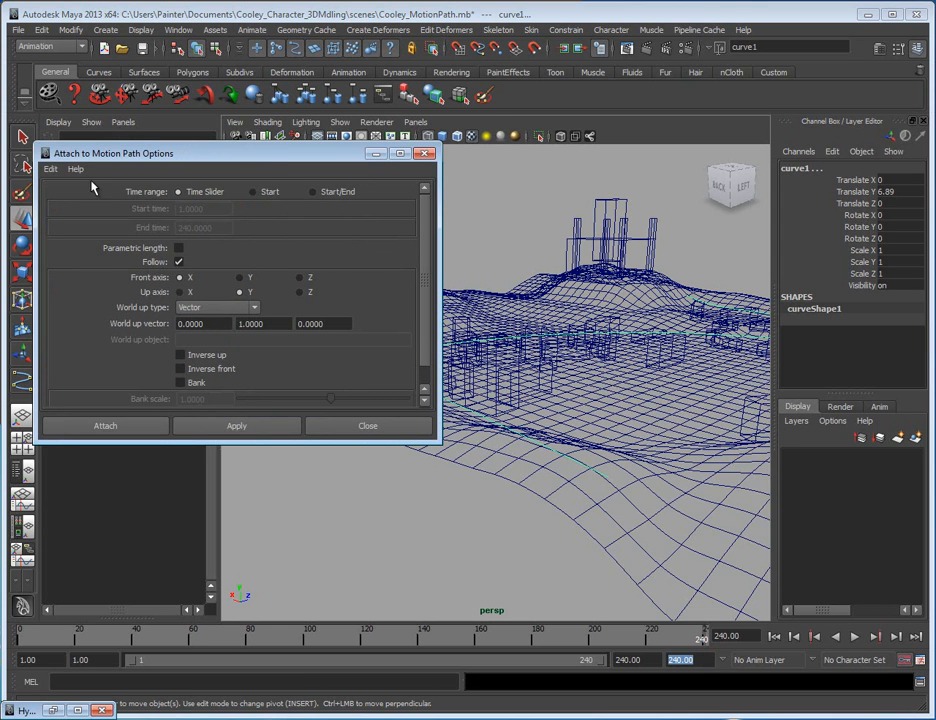
left_click(50, 169)
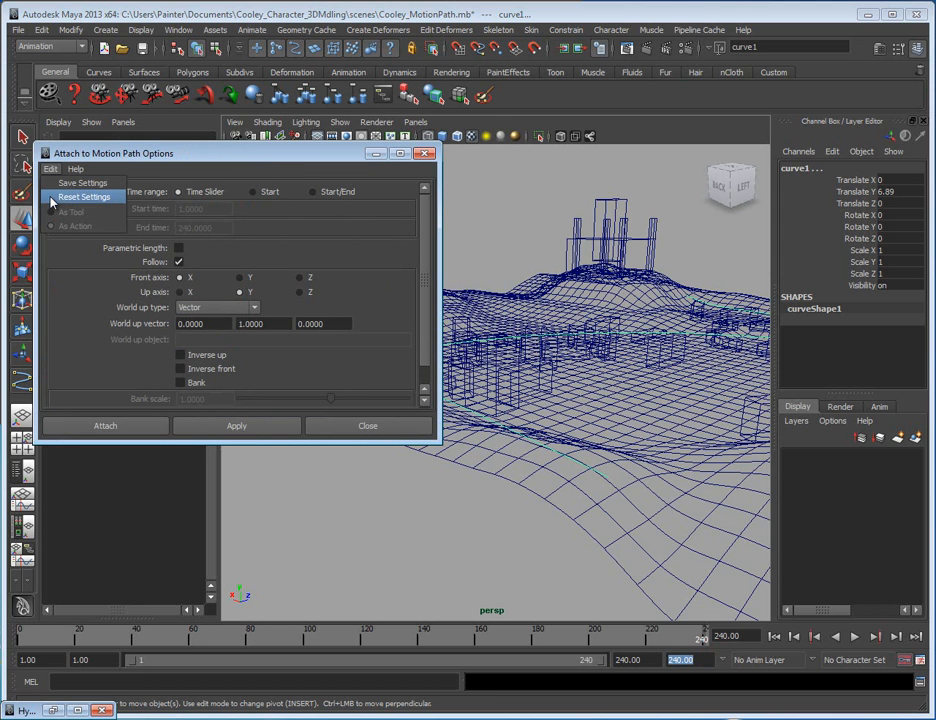
left_click(52, 199)
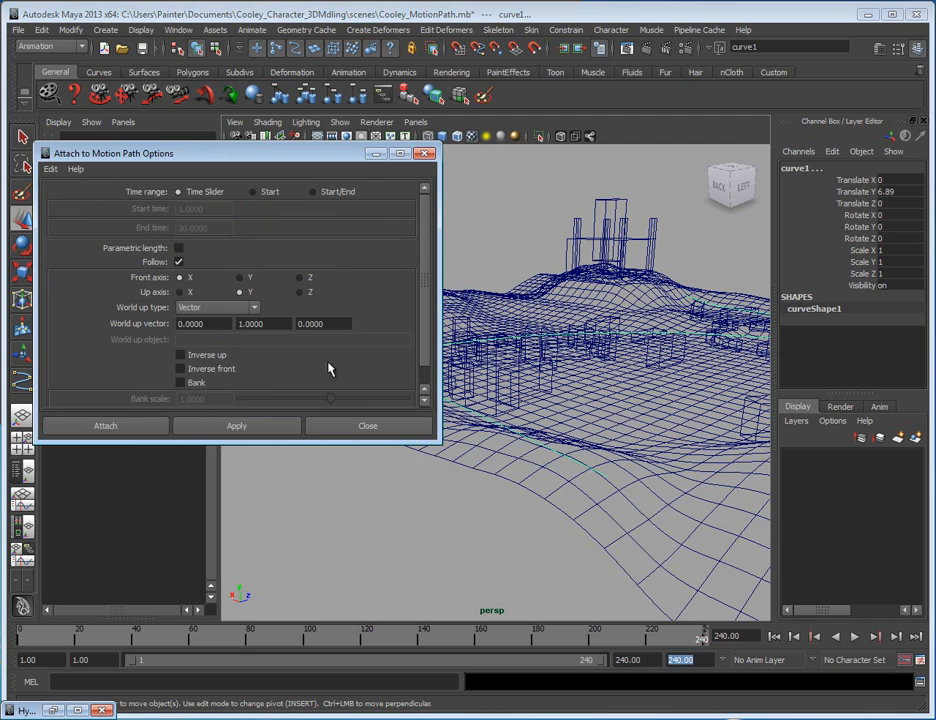
left_click(128, 432)
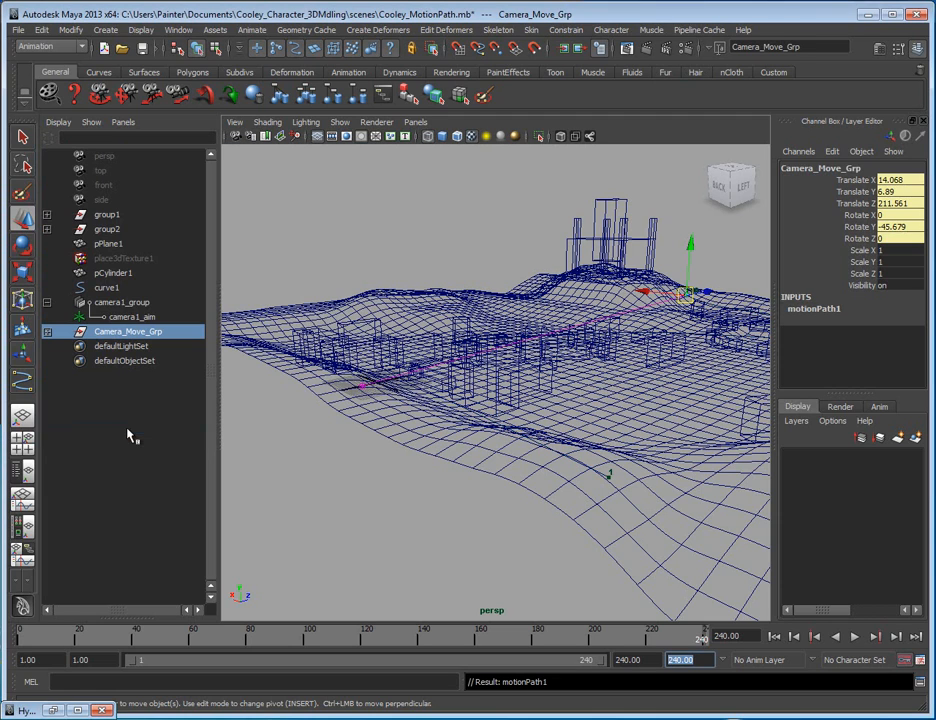
- Inspect the camera group's position and orientation at the end of the motion path at frame 240
left_click_drag(522, 437, 449, 438, "alt")
right_click_drag(449, 438, 558, 418, "alt")
middle_click_drag(558, 418, 430, 405, "alt")
right_click_drag(430, 405, 740, 446, "alt")
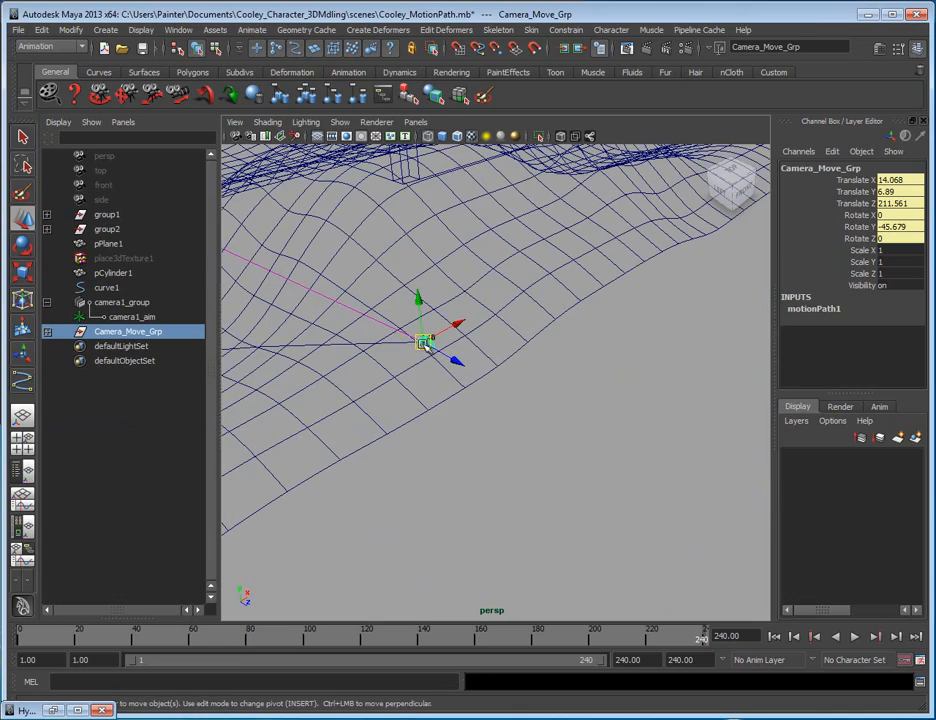
middle_click_drag(423, 343, 478, 343, "alt")
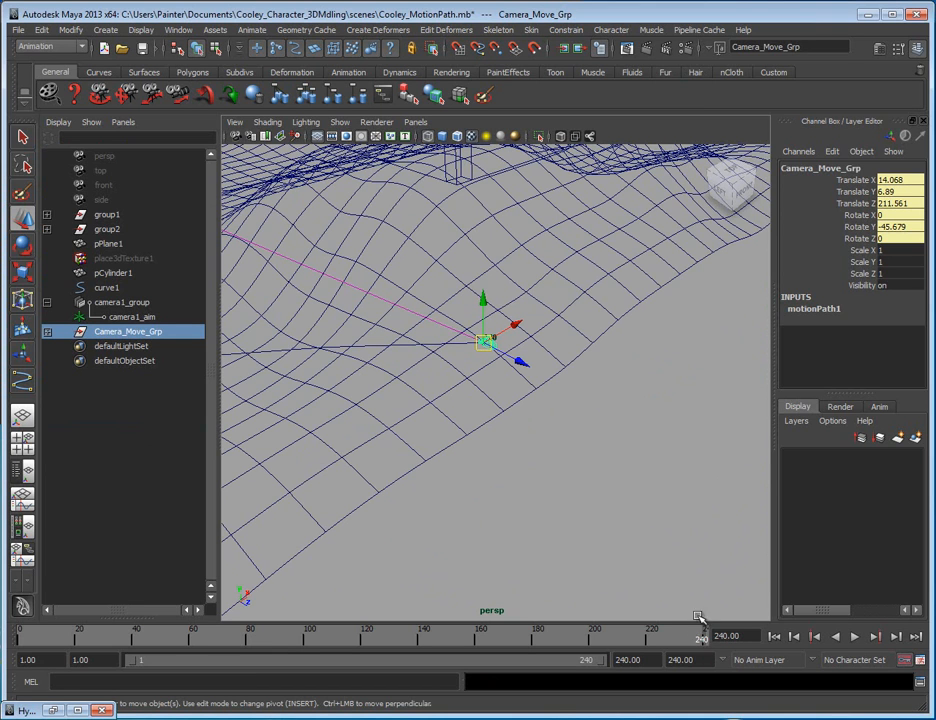
right_click_drag(690, 560, 350, 420, "alt")
left_click_drag(350, 420, 568, 516, "alt")
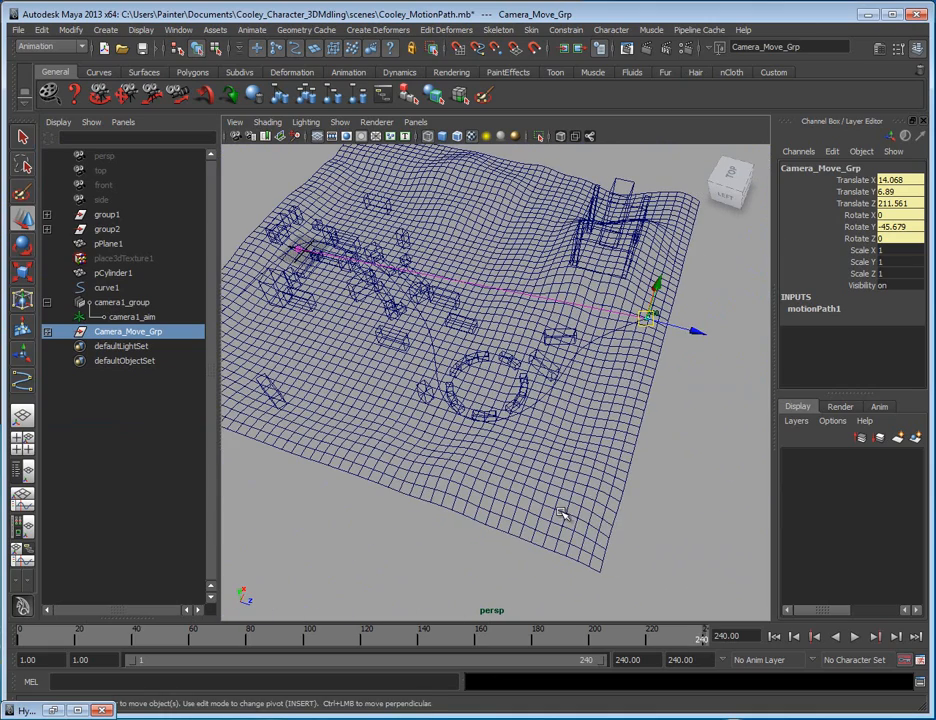
- Go to frame 1 and scrub to frame 42 to check how the camera group moves from the path's start
left_click(21, 641)
middle_click_drag(300, 506, 412, 521, "alt")
right_click_drag(412, 521, 380, 521, "alt")
middle_click_drag(380, 521, 320, 529, "alt")
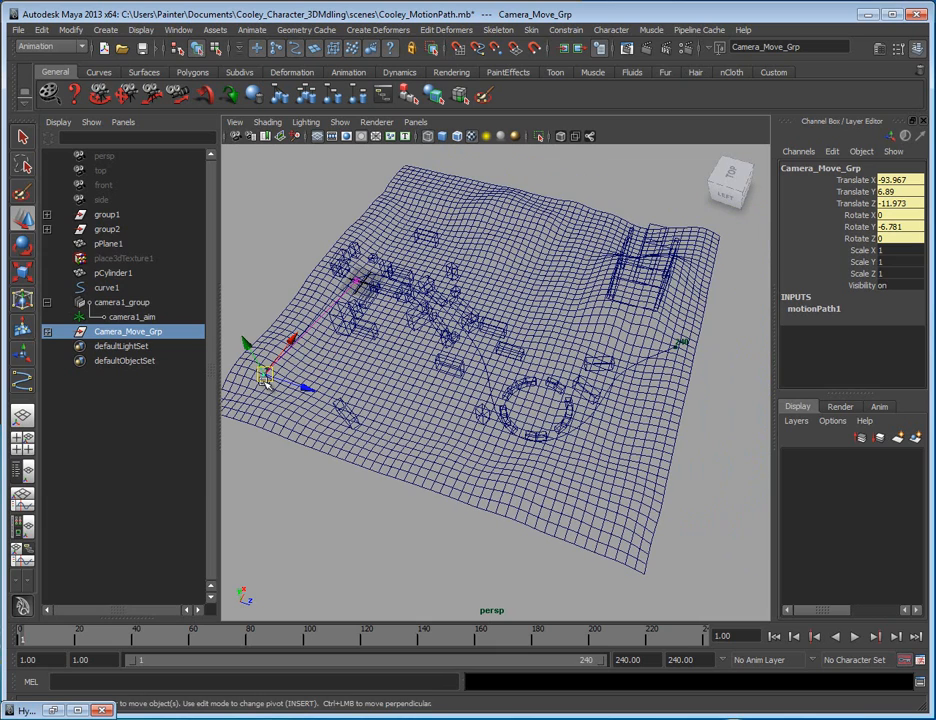
left_click_drag(21, 640, 139, 643)
middle_click_drag(287, 398, 392, 429, "alt")
right_click_drag(392, 429, 513, 431, "alt")
mouse_move(513, 431)
left_mouse_down("alt")
mouse_move(535, 480)
mouse_move(589, 470)
mouse_move(570, 480)
left_mouse_up("alt")
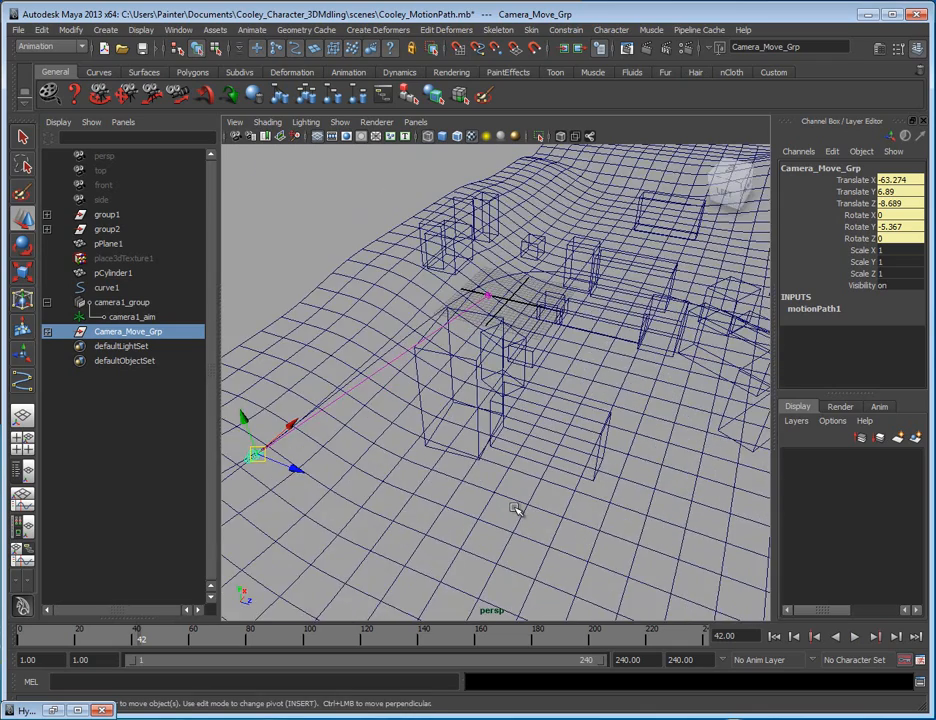
- Show the perspective view smooth shaded, scrub through the camera group's movement, and return to frame 1
key("5")
left_click_drag(162, 642, 253, 640)
left_click_drag(291, 638, 20, 641)
right_click_drag(425, 464, 300, 470, "alt")
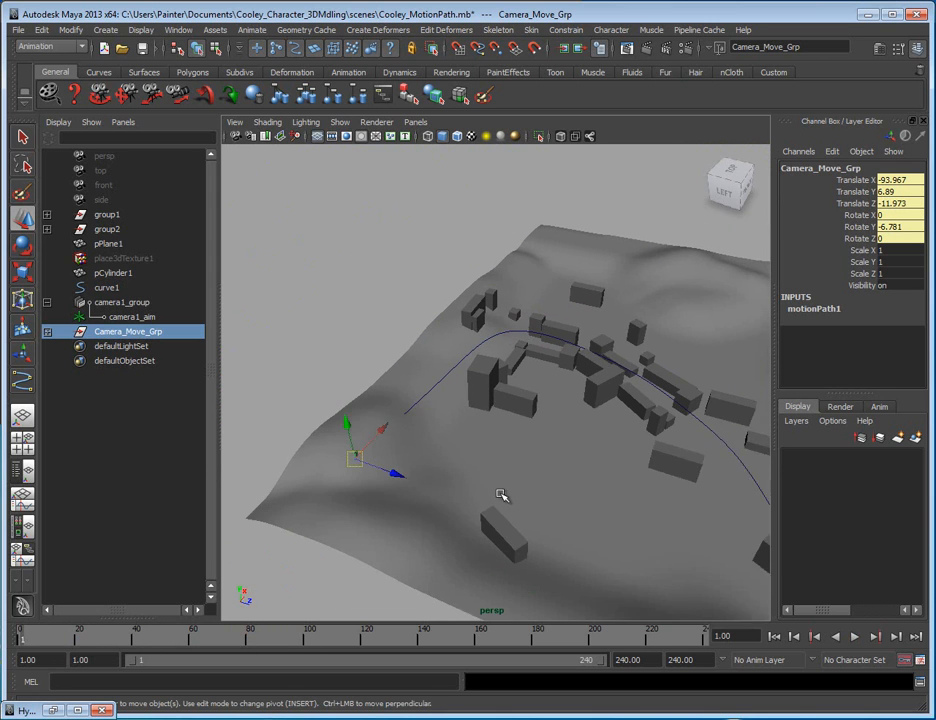
middle_click_drag(503, 476, 496, 413, "alt")
left_click_drag(20, 641, 14, 638)
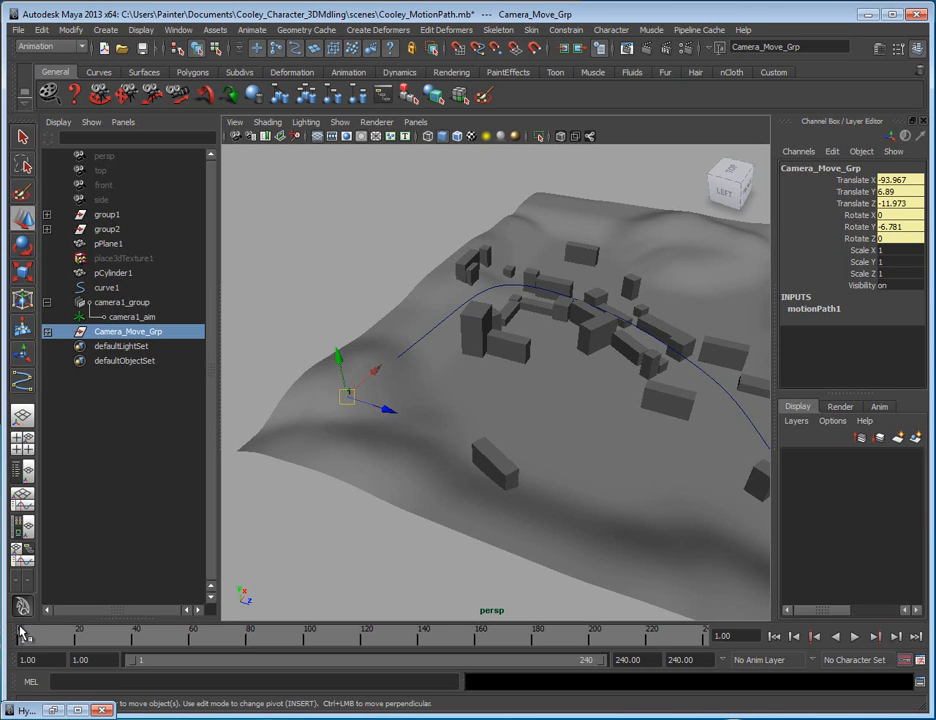
- Play the animation through to frame 240 and review the camera group's travel past the village to the castle
left_click_drag(351, 518, 616, 531, "alt")
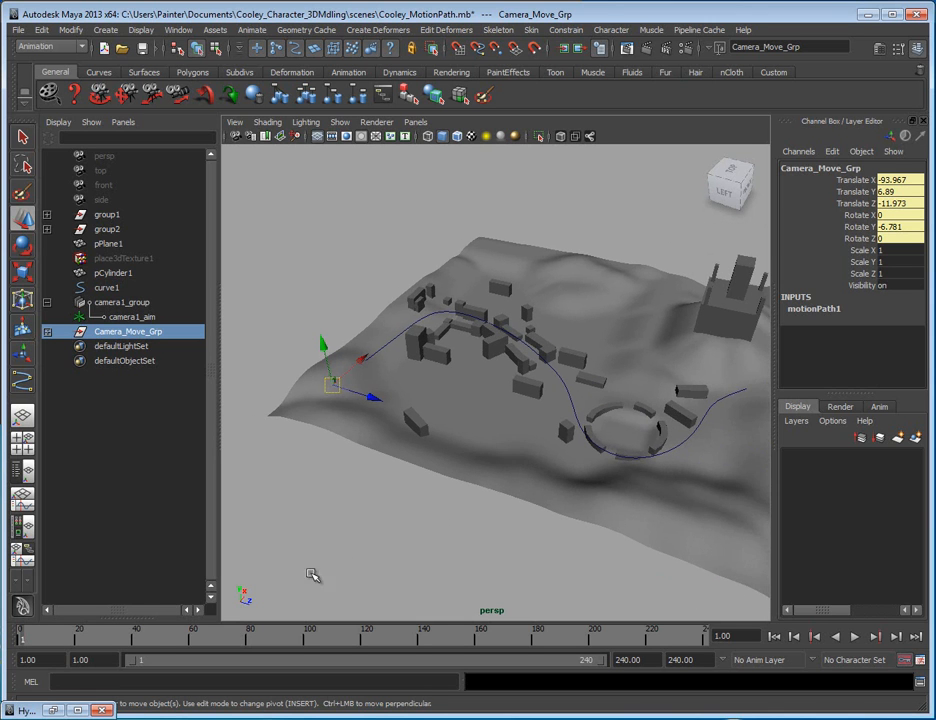
key("alt+v")
left_click_drag(32, 645, 167, 645)
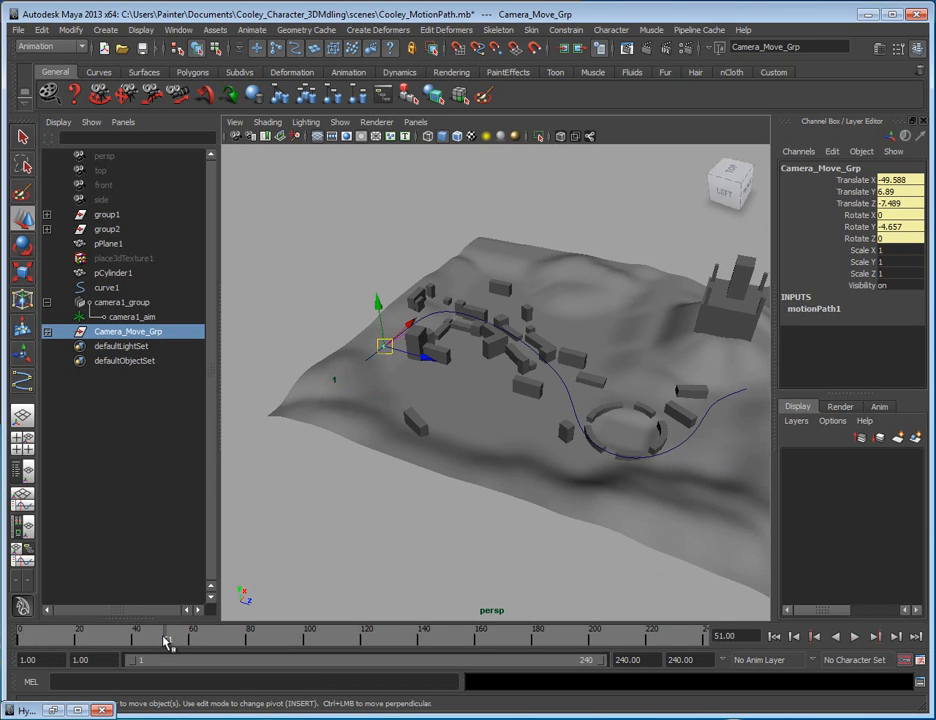
key("alt+v")
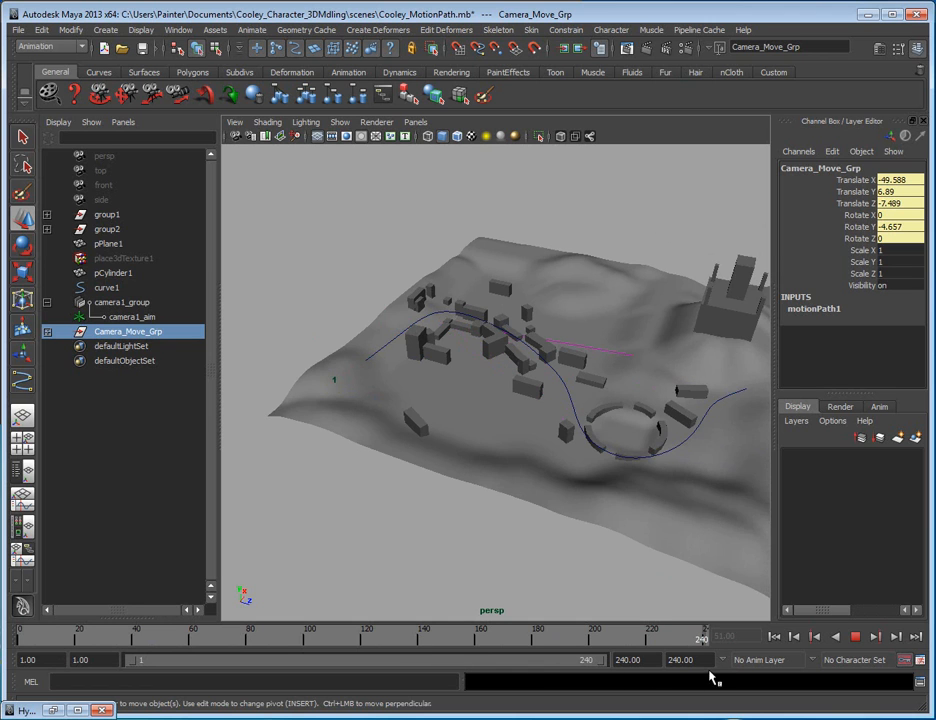
left_click_drag(595, 543, 516, 459, "alt")
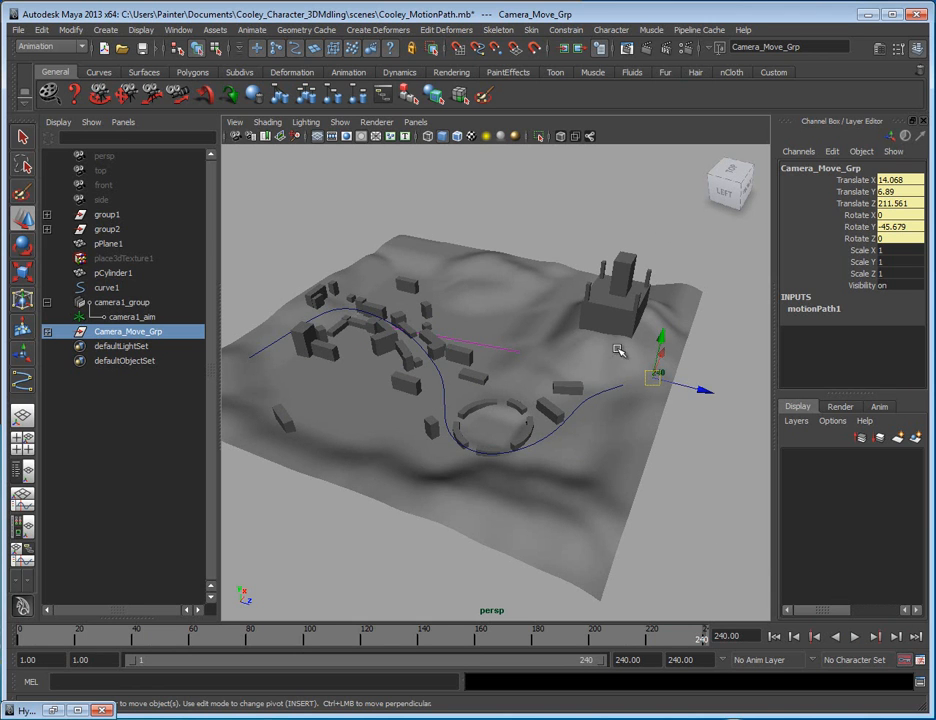
- Open the Animation preferences and try Linear as the default in tangent and Stepped as the default out tangent
left_click(919, 661)
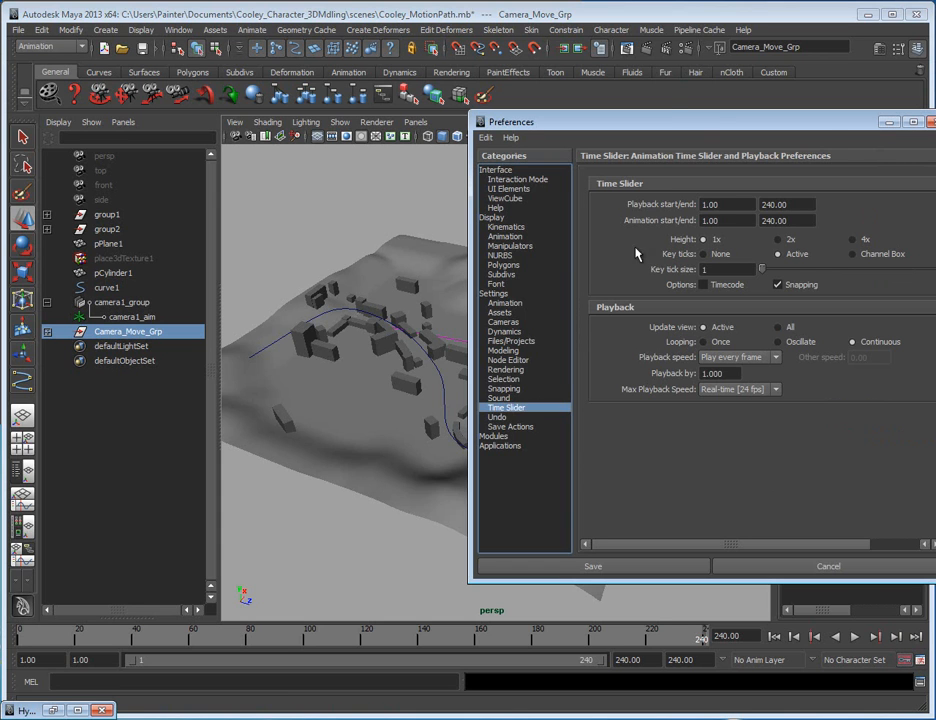
left_click_drag(671, 120, 544, 100)
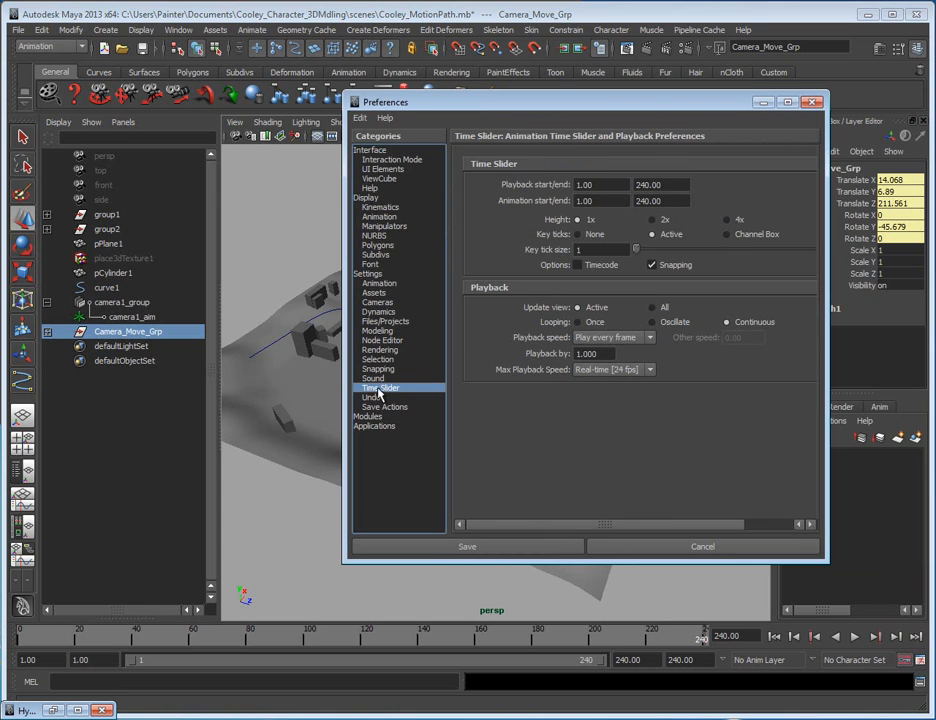
left_click(380, 284)
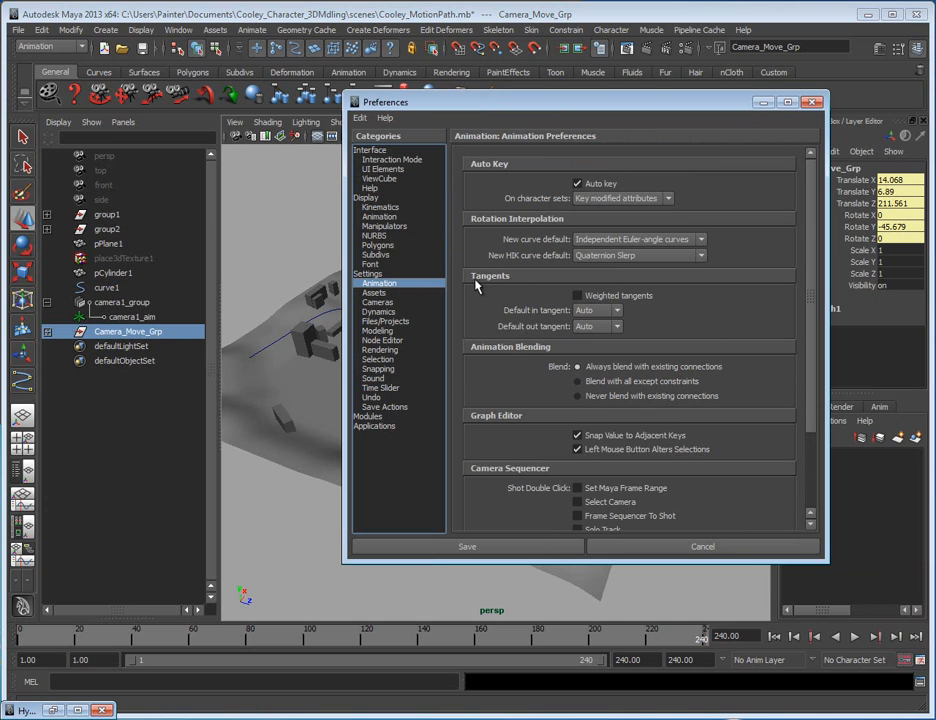
left_click(595, 312)
left_click(593, 333)
left_click(600, 326)
left_click(594, 380)
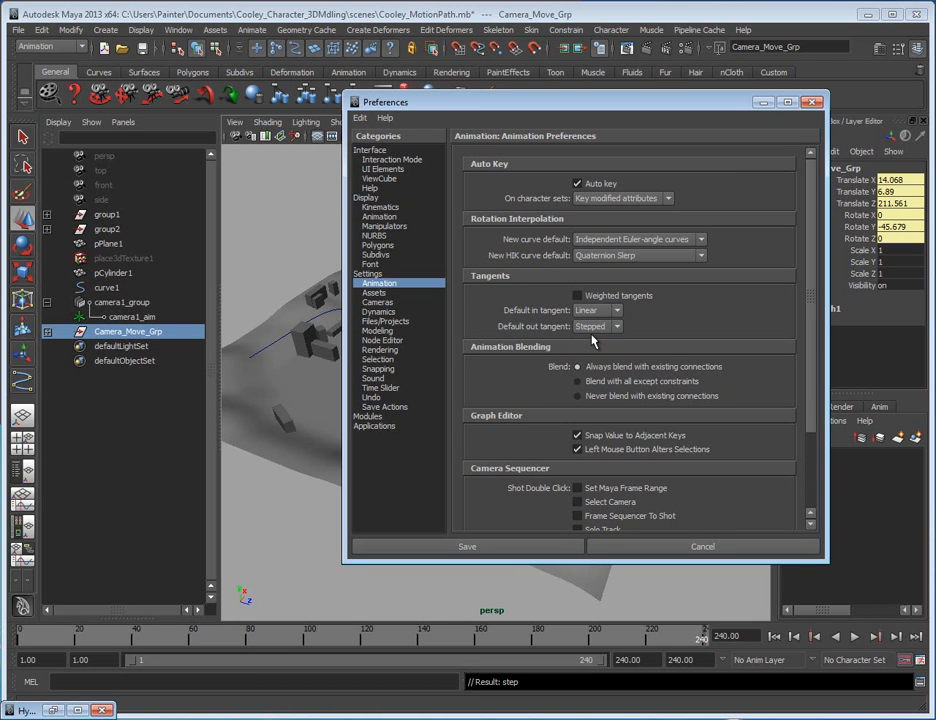
- Set the default in and out tangents back to Auto and save the preferences
left_click(600, 311)
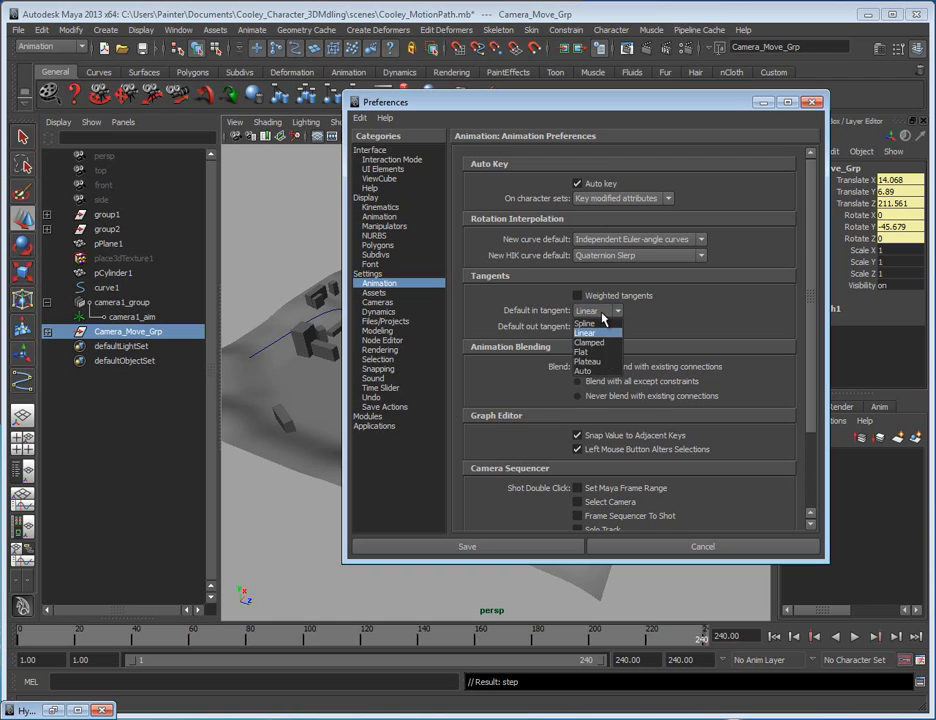
left_click(590, 325)
left_click(598, 312)
left_click(583, 370)
left_click(598, 326)
left_click(586, 397)
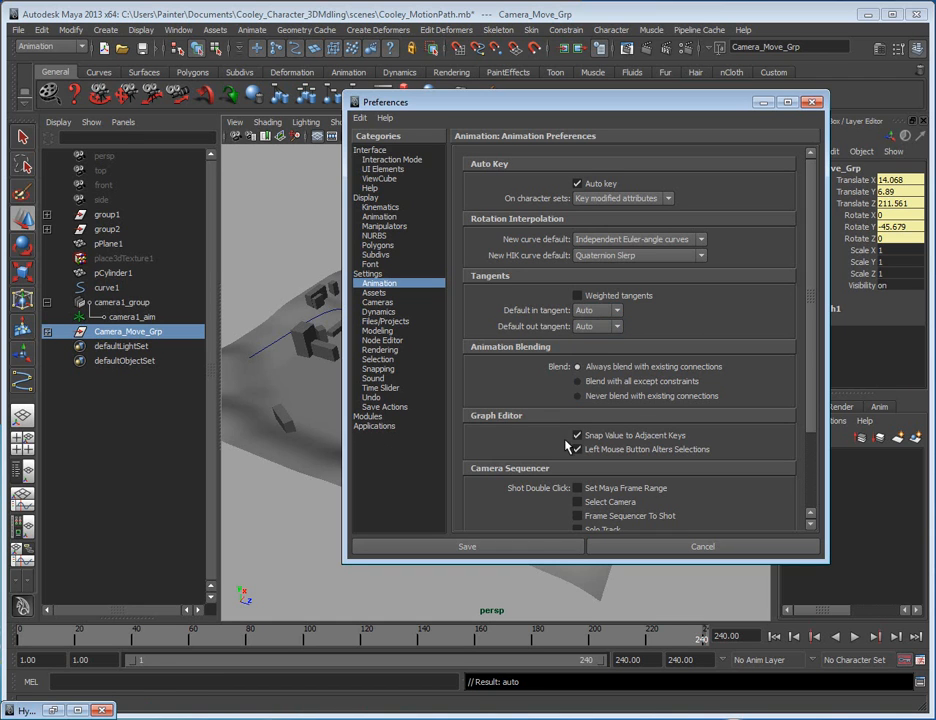
left_click(533, 547)
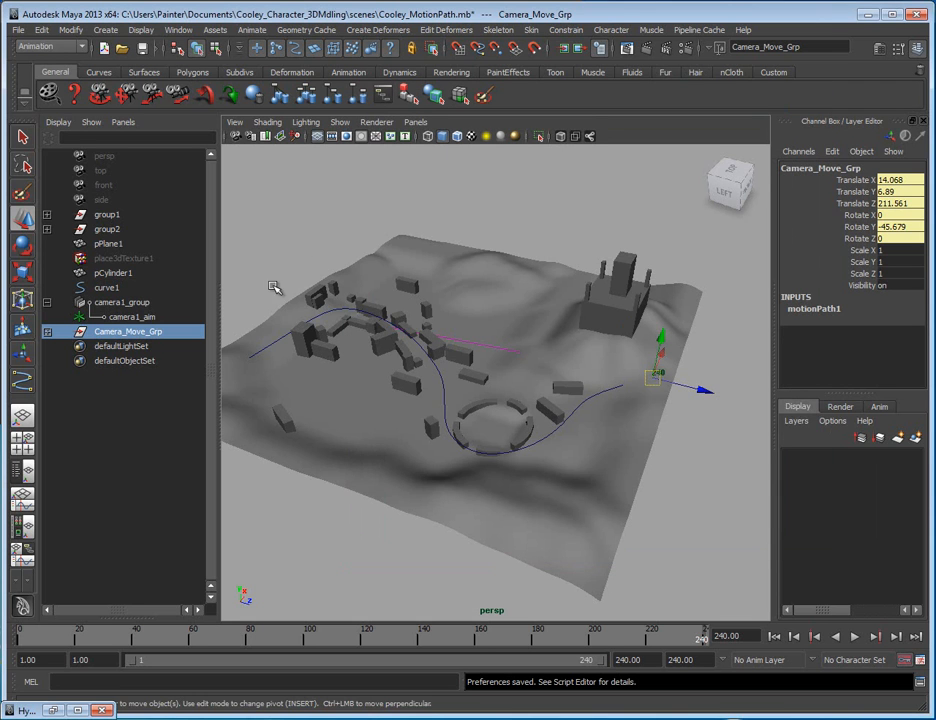
- Reselect Camera_Move_Grp and open the motionPath1 attributes at the U Value
left_click(252, 29)
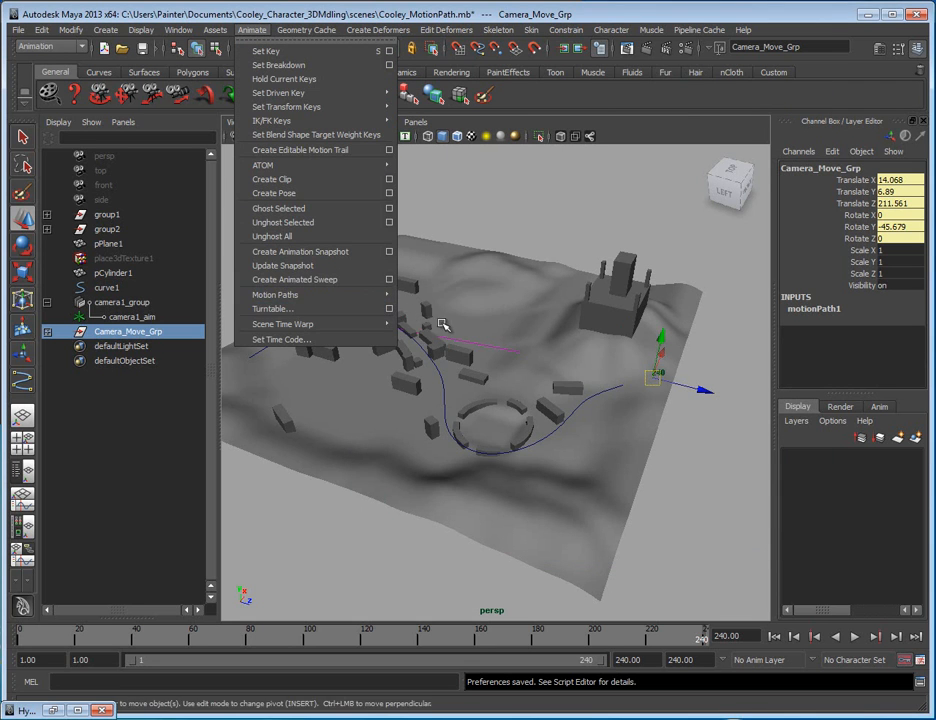
left_click(706, 446)
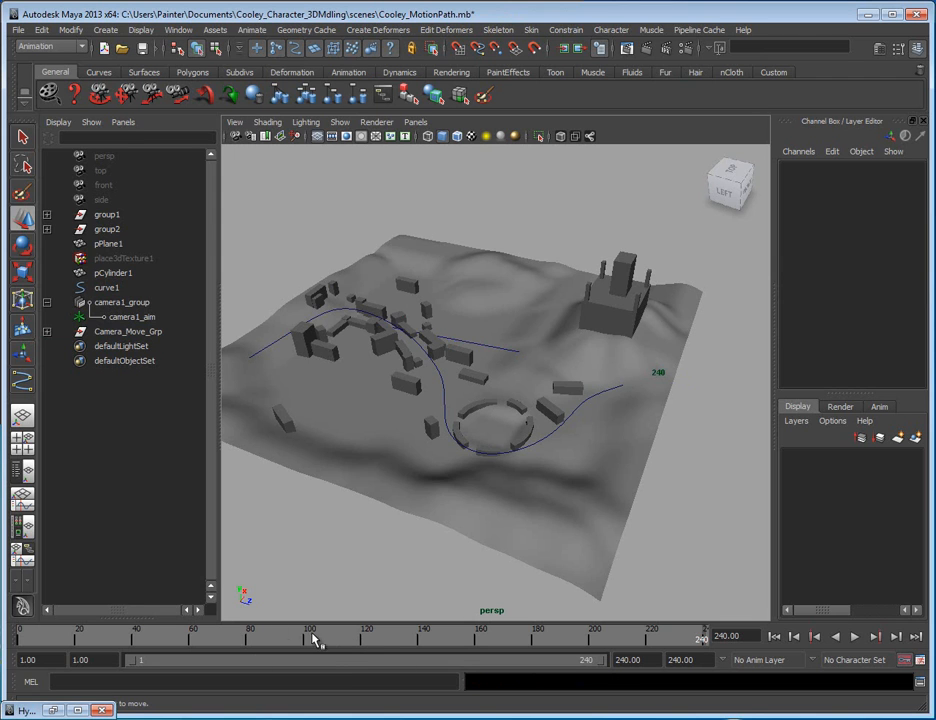
left_click(111, 335)
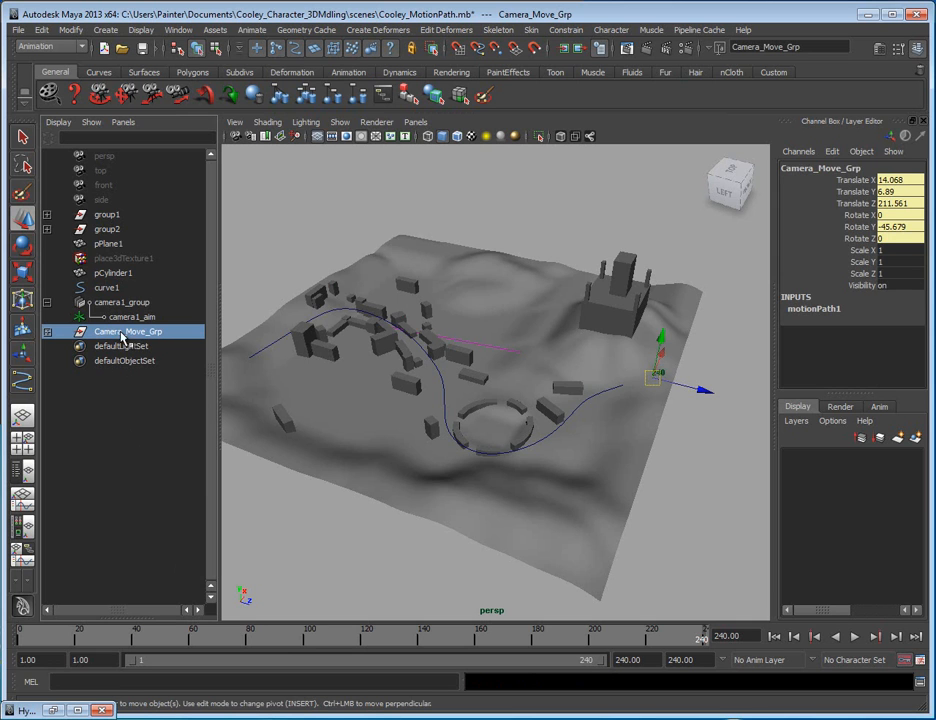
key("ctrl+a")
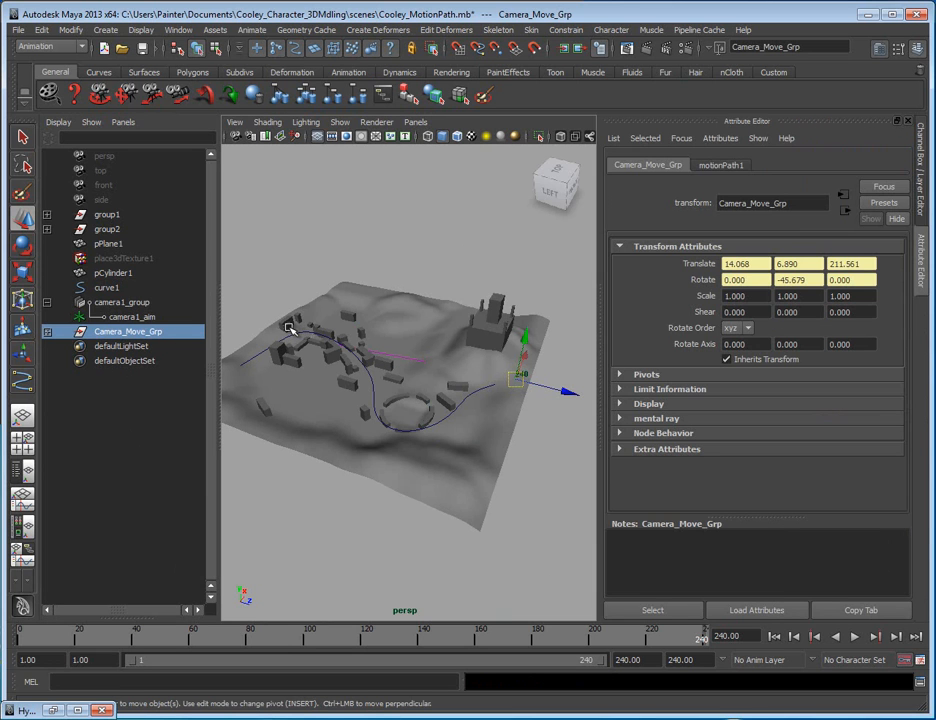
left_click(731, 166)
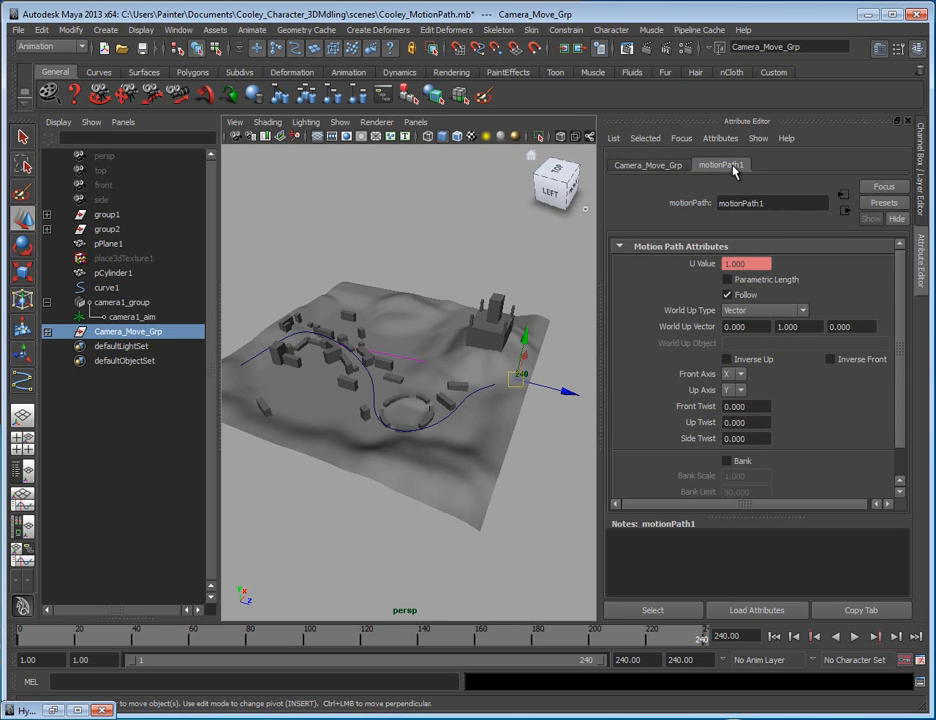
left_click(762, 263)
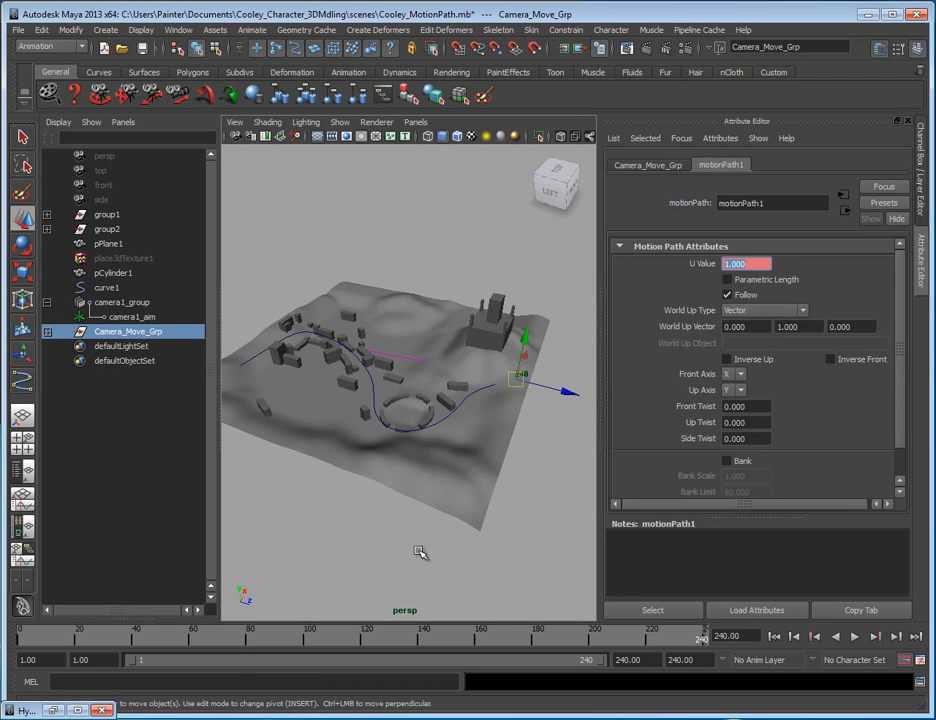
- Compare the motion path's U Value at frames 1, 52 and 130 by scrubbing the timeline
left_click_drag(25, 641, 7, 643)
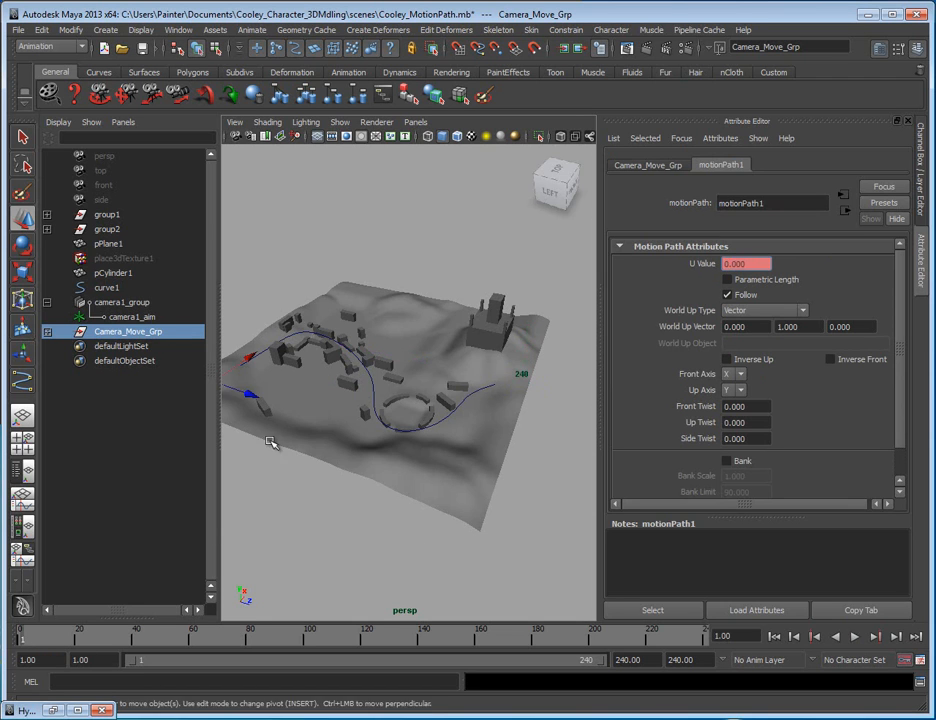
left_click_drag(757, 264, 700, 265)
middle_click_drag(327, 338, 371, 332, "alt")
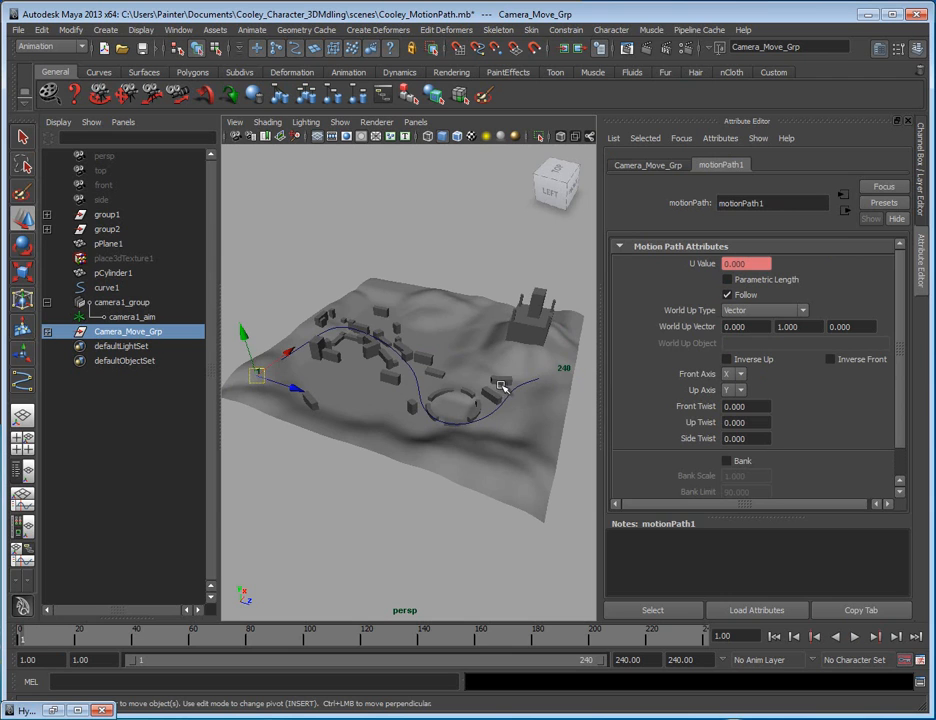
left_click_drag(33, 645, 119, 639)
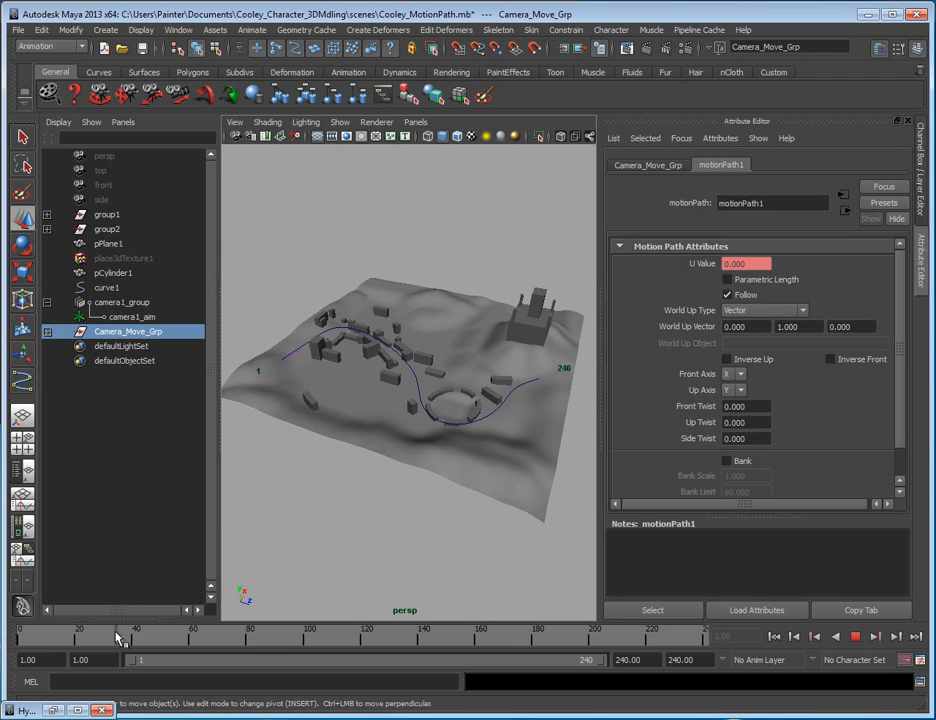
left_click(174, 639)
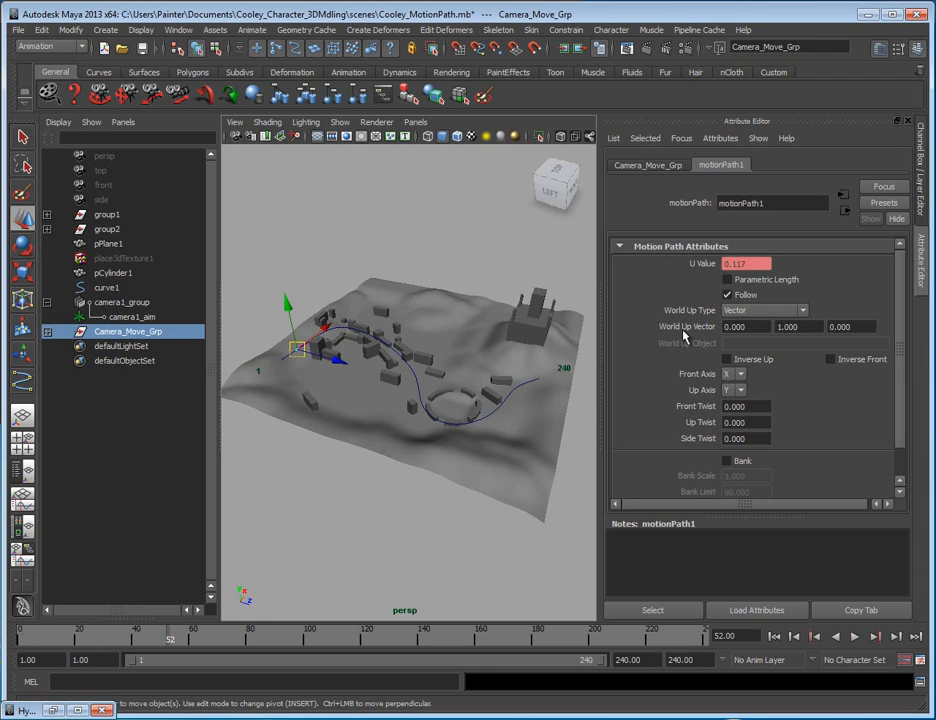
left_click_drag(228, 648, 393, 643)
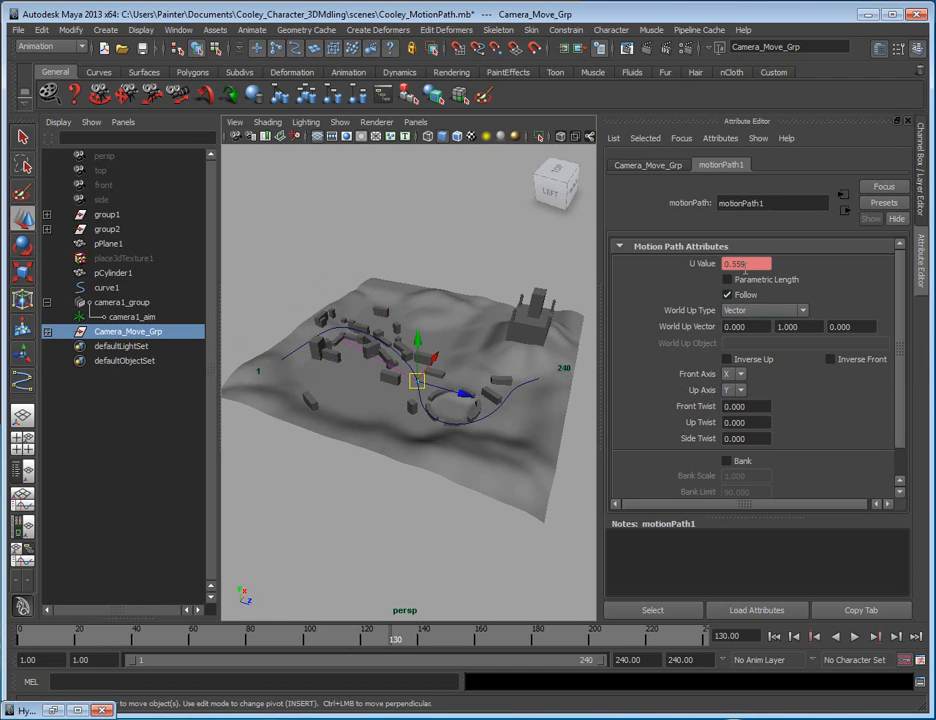
- Play the camera move through to frame 240 and open the animation curve that drives motionPath1's U Value
key("alt+v")
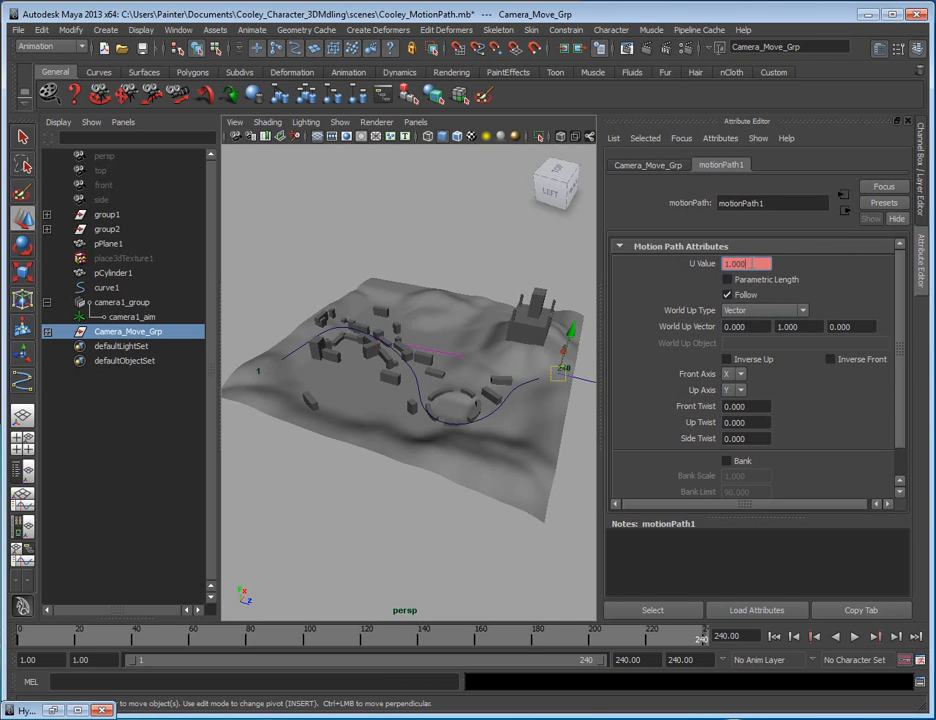
right_click(737, 266)
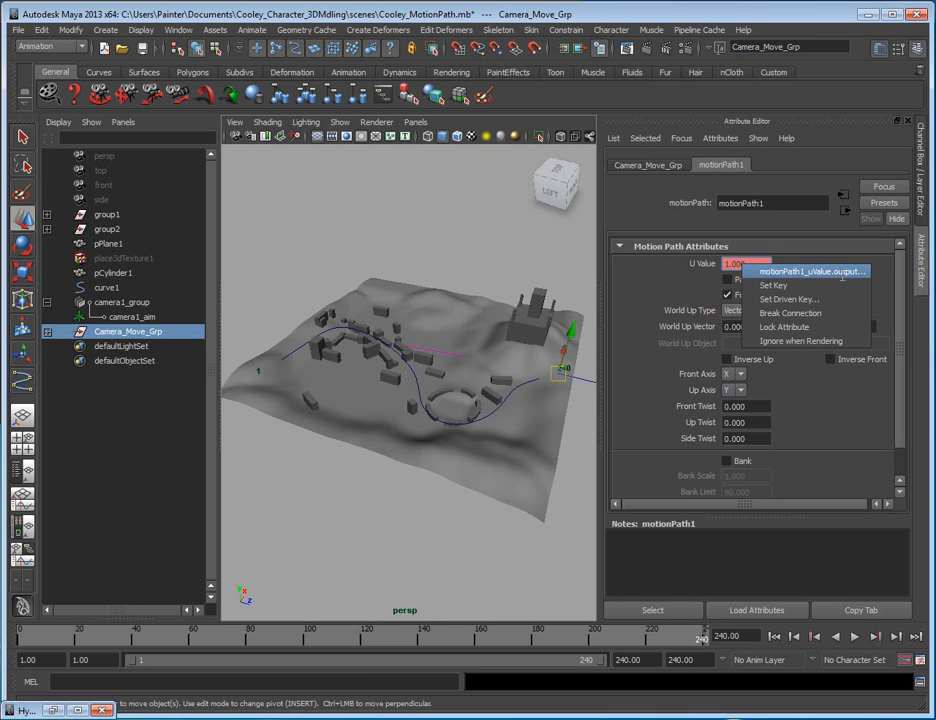
left_click(810, 271)
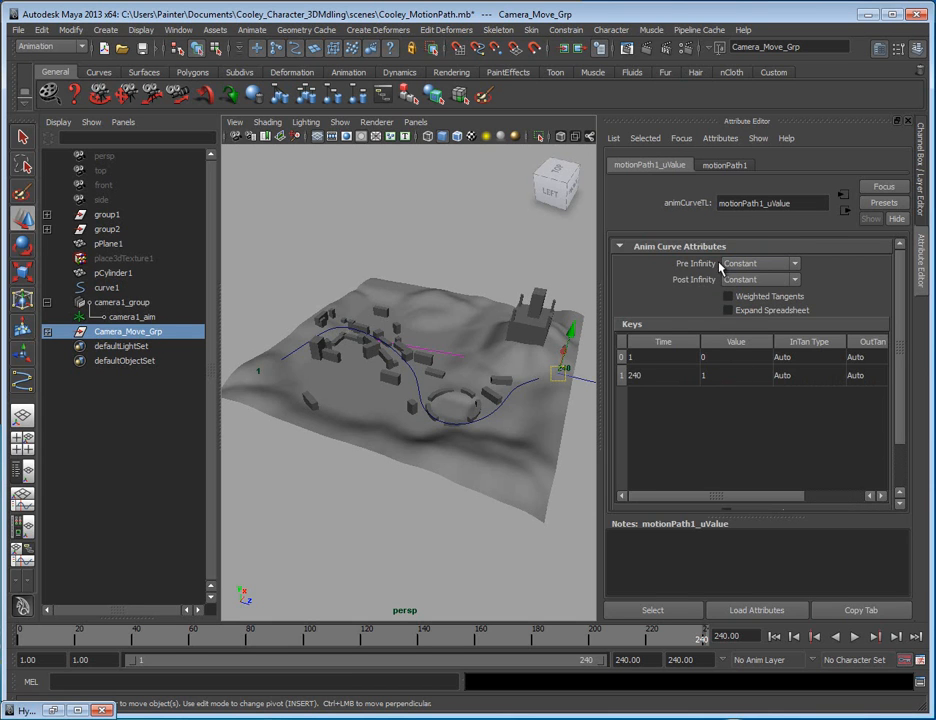
- Examine the U Value keys' times, values and tangent types while scrubbing the camera between frames 1 and 25
double_click(637, 357)
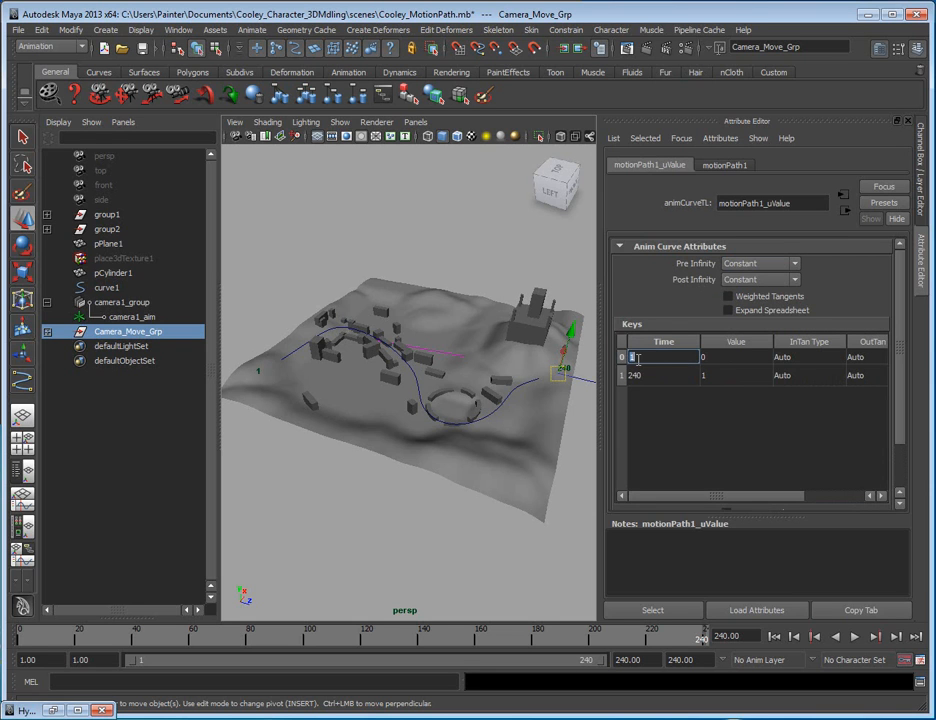
left_click(21, 641)
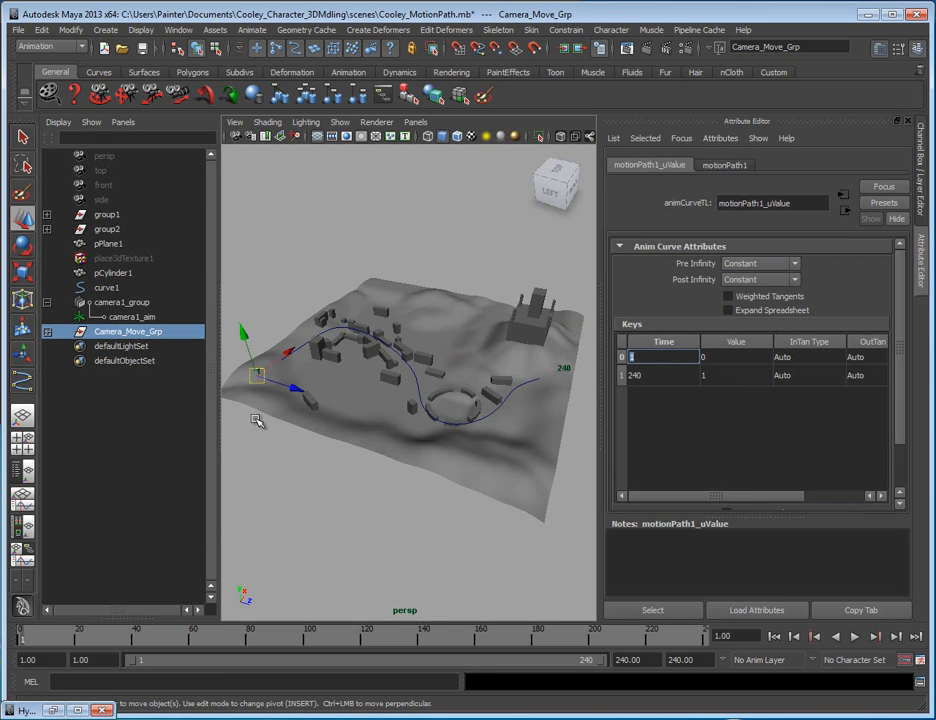
left_click_drag(21, 642, 93, 646)
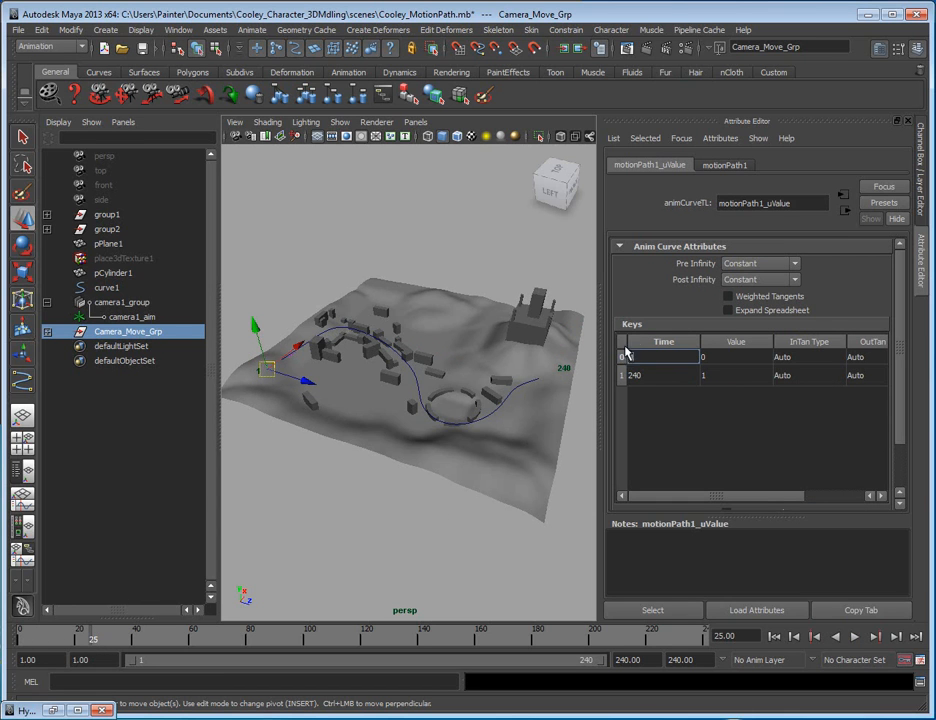
left_click_drag(21, 641, 83, 641)
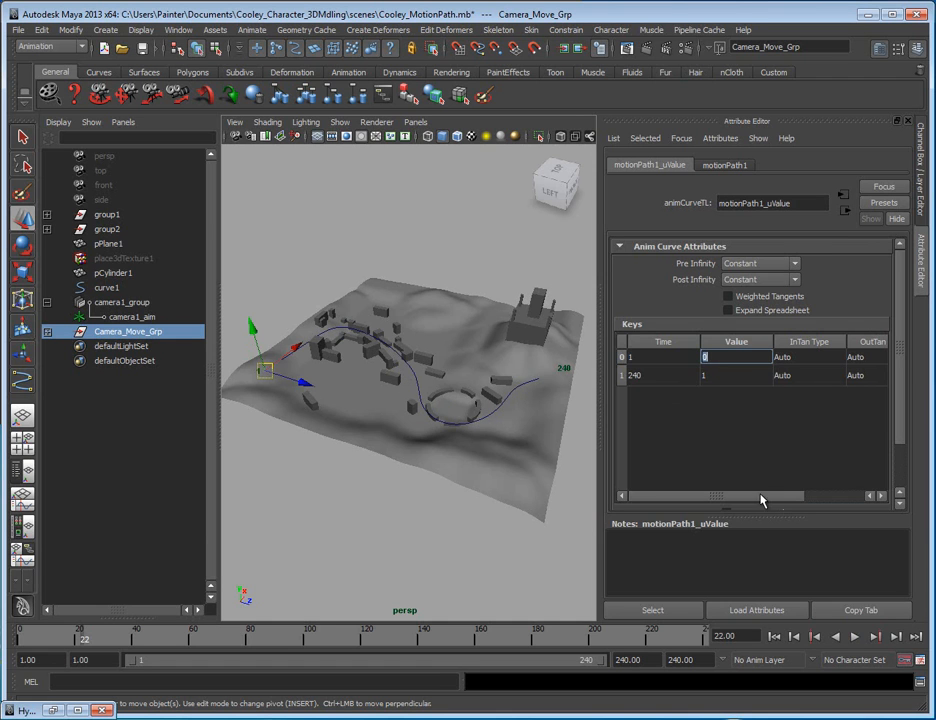
left_click_drag(760, 497, 808, 499)
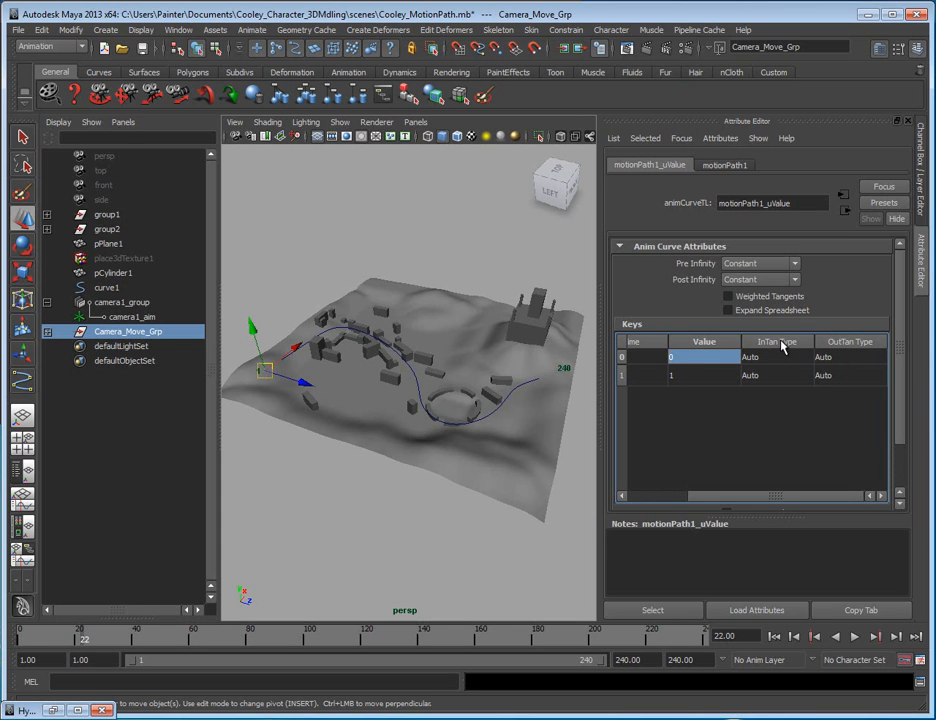
- Review the default in and out tangents in the Animation preferences and close the preferences
left_click(918, 638)
left_click(376, 284)
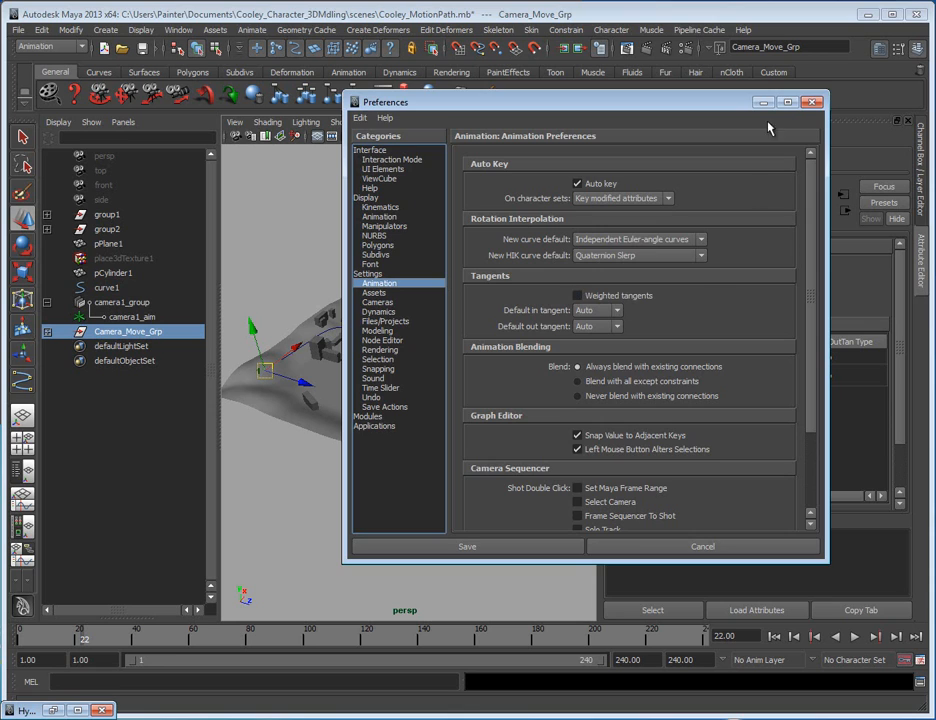
left_click(813, 102)
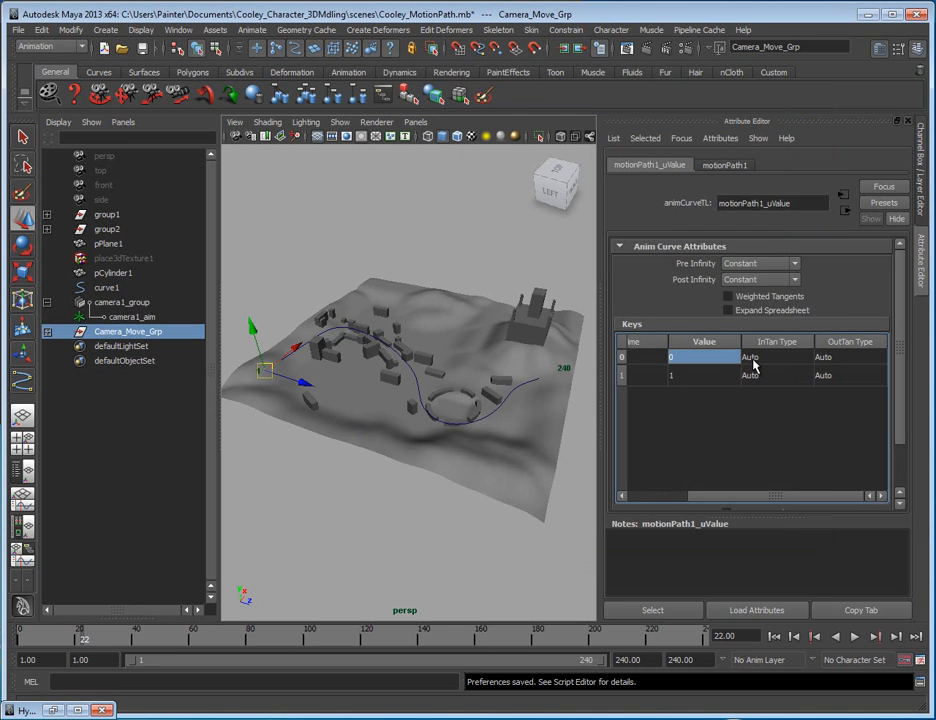
- Set the in and out tangent types of both U Value keys to Linear
double_click(754, 360)
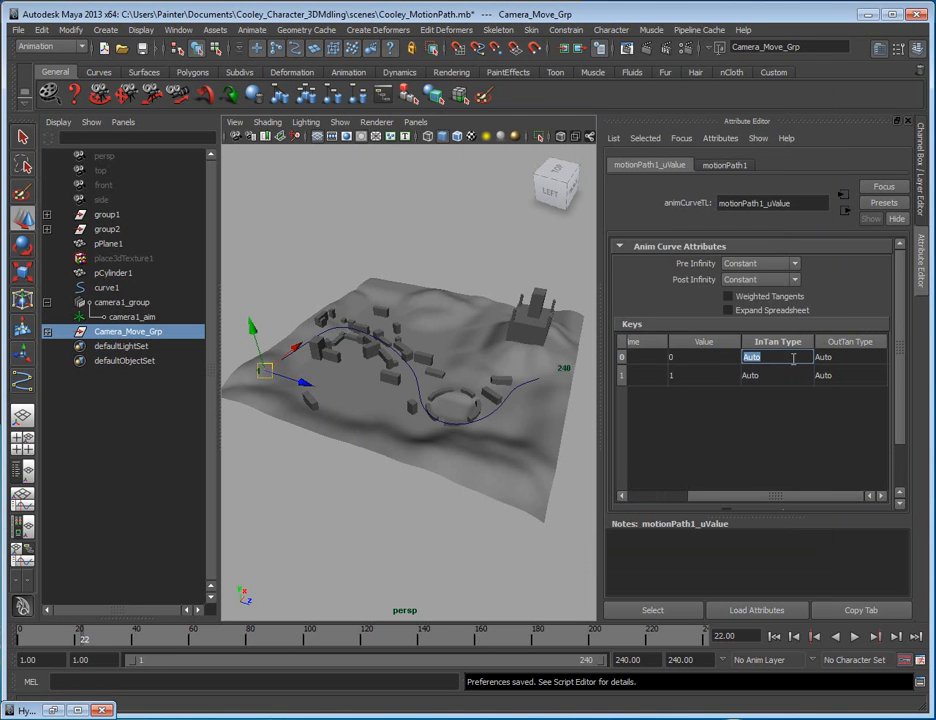
left_click(836, 378)
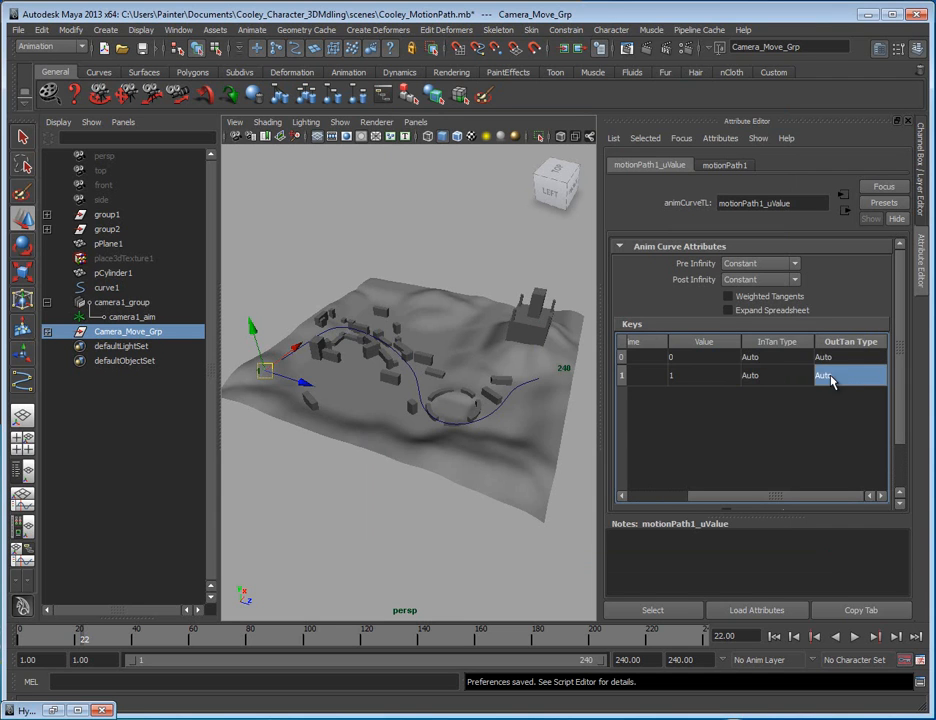
left_click(790, 360, "shift")
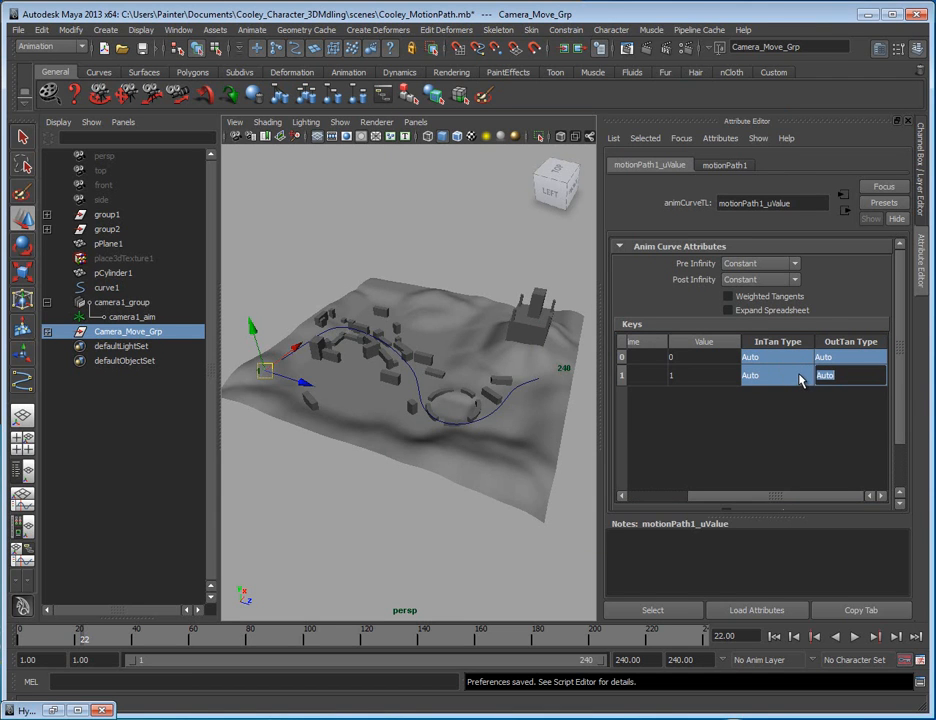
type("A")
key("Return")
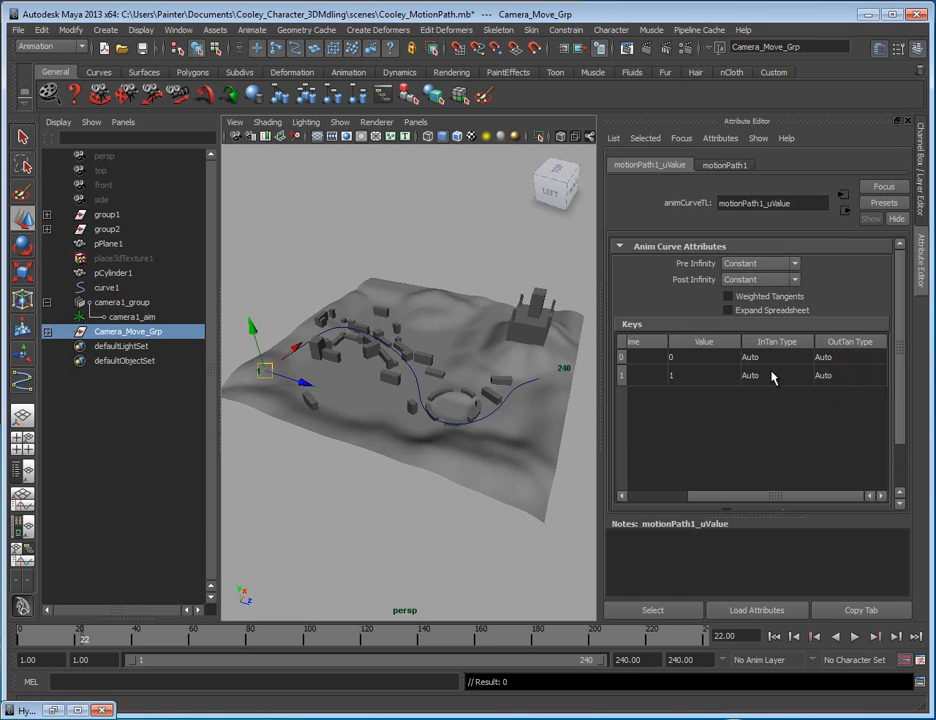
left_click_drag(836, 380, 752, 363)
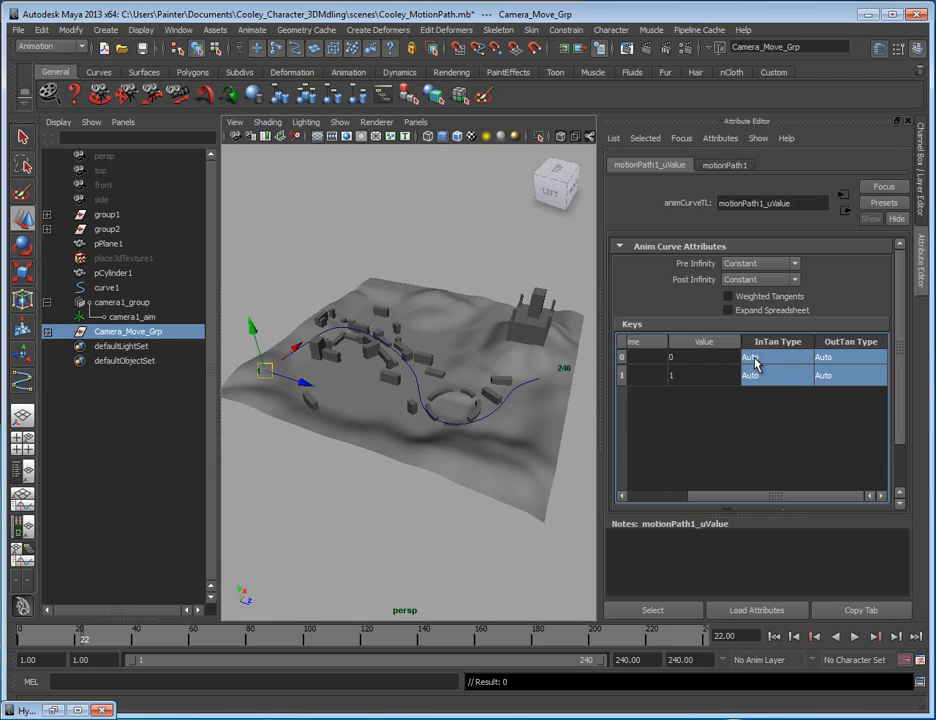
type("Line")
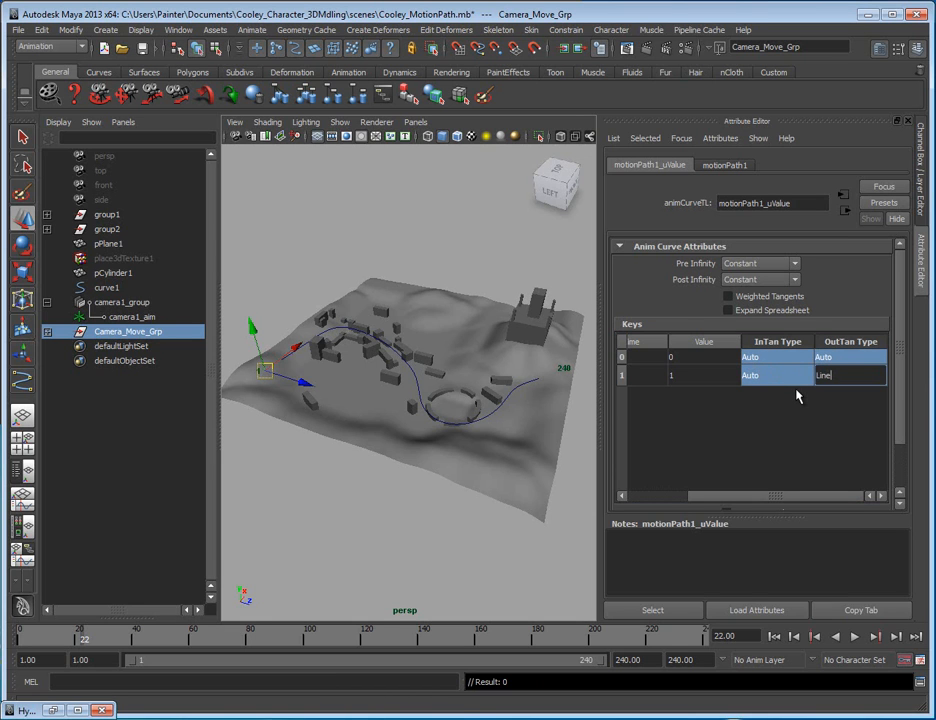
type("ar")
key("Return")
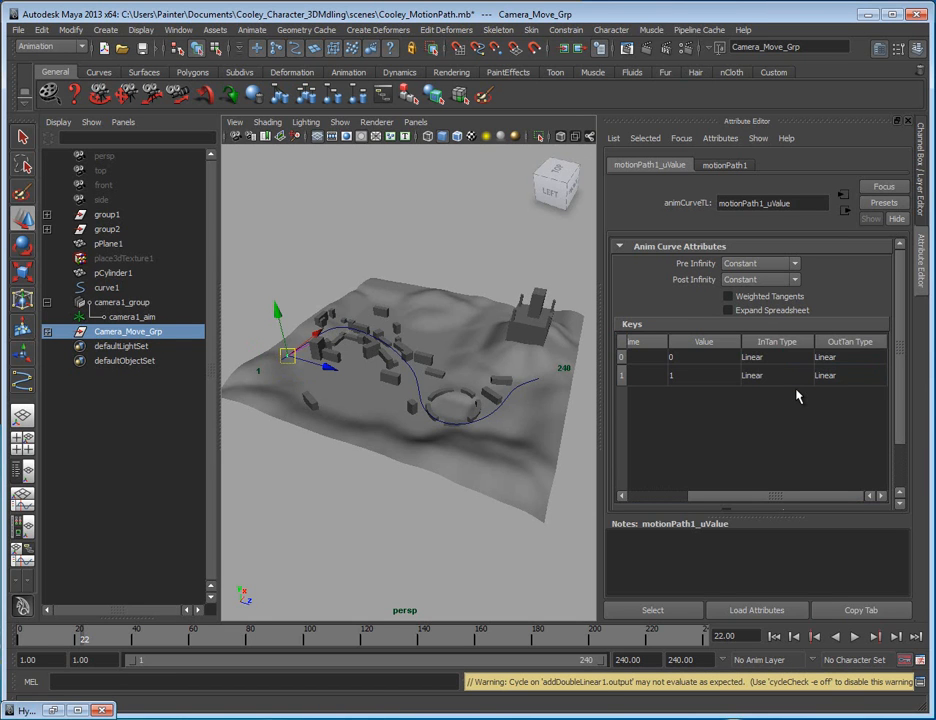
- Try Spline and Flat as the in and out tangent types of both U Value keys
left_click_drag(838, 377, 776, 362)
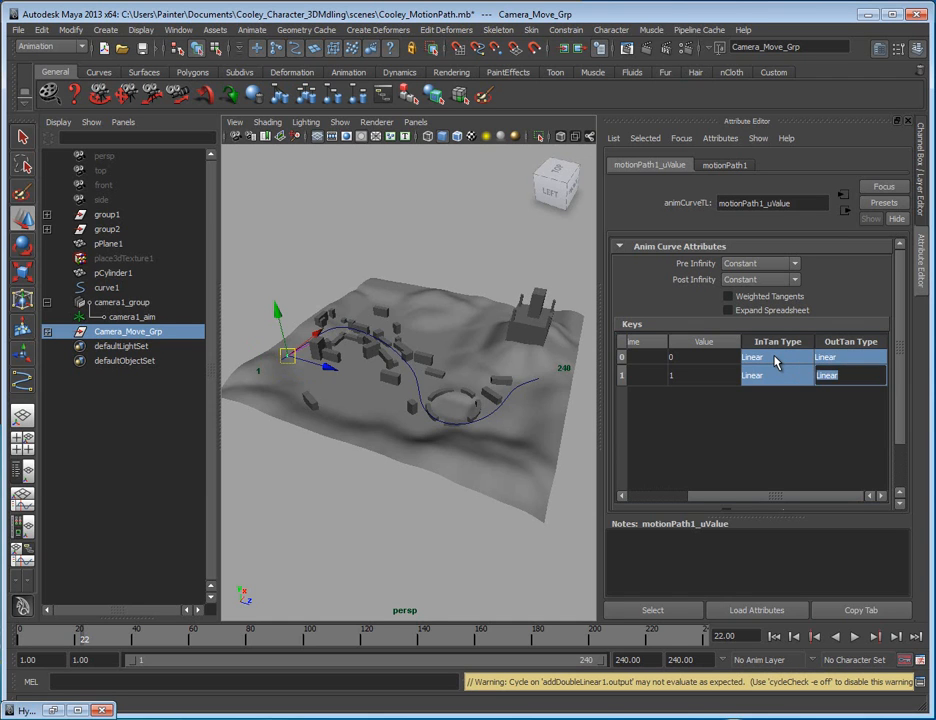
type("Spline")
key("Return")
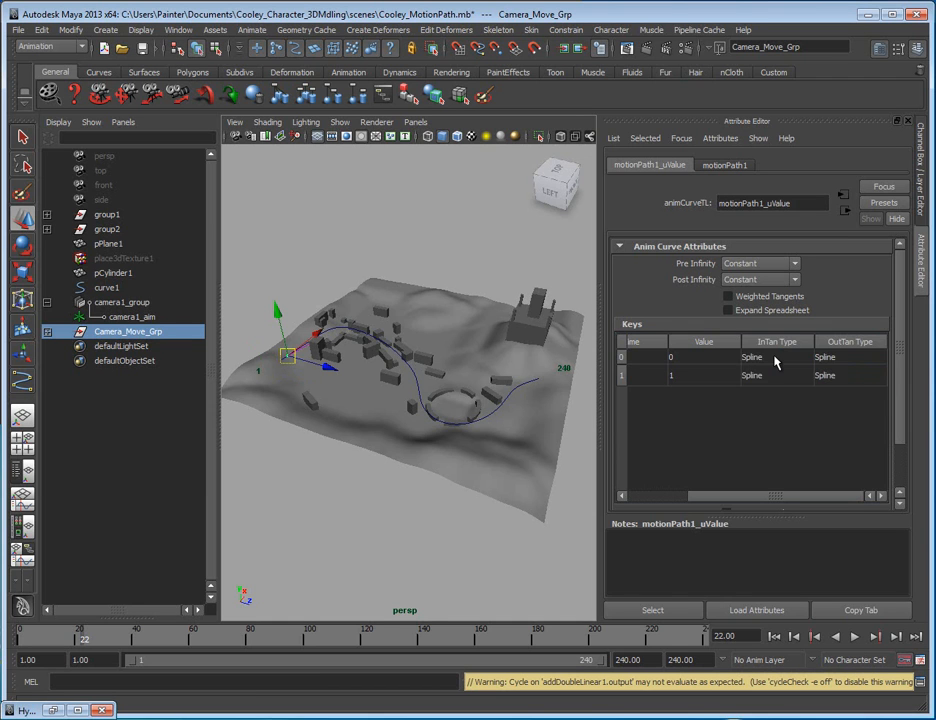
left_click_drag(806, 375, 760, 362)
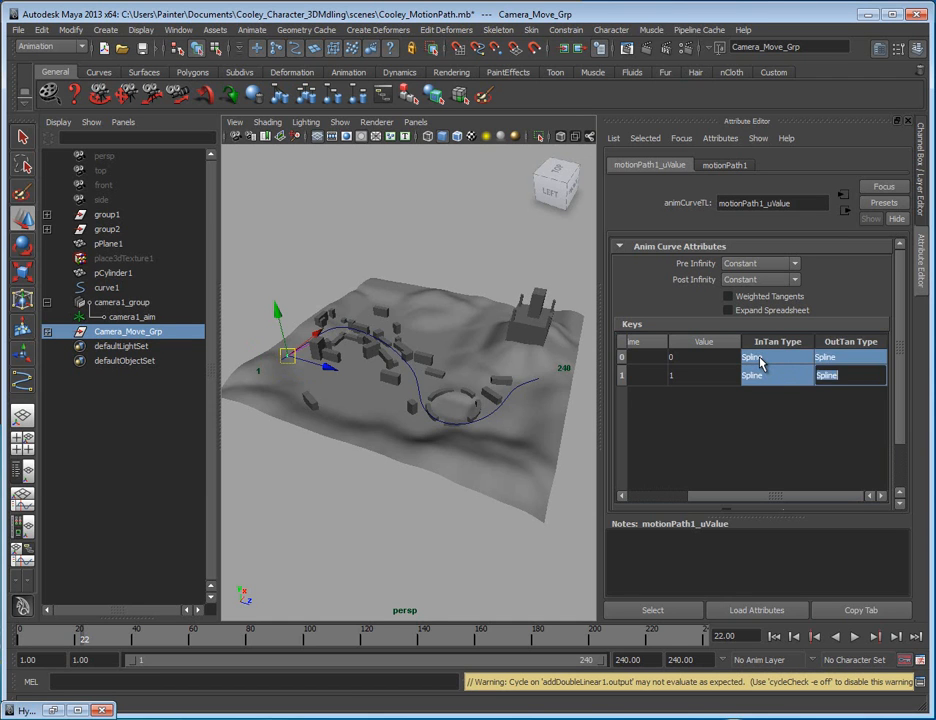
type("Flat")
key("Return")
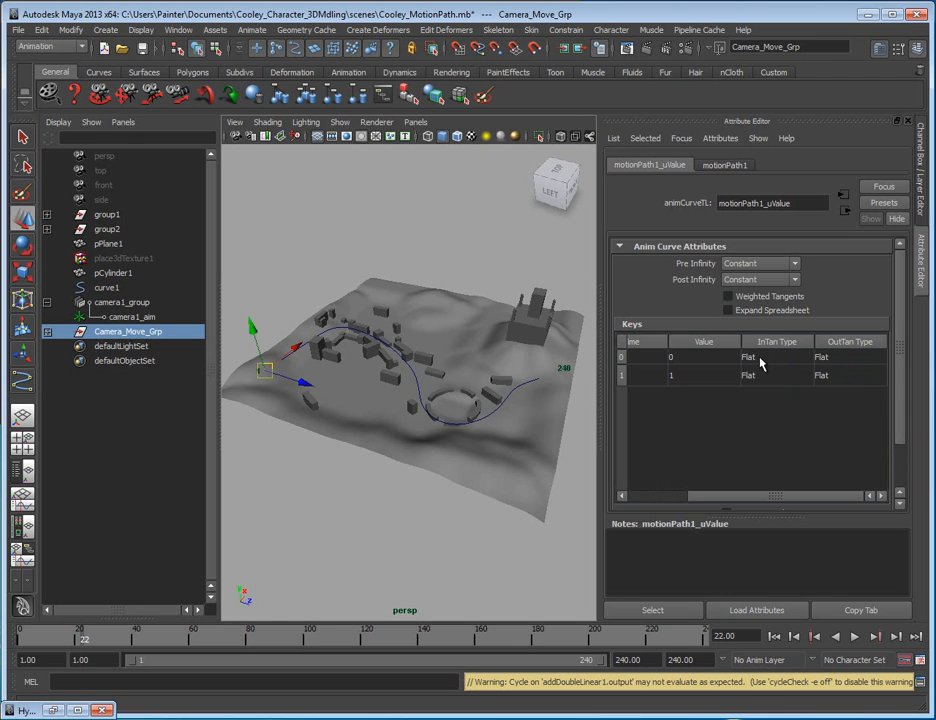
- Set the in and out tangent types of both U Value keys back to Auto
left_click_drag(836, 378, 773, 366)
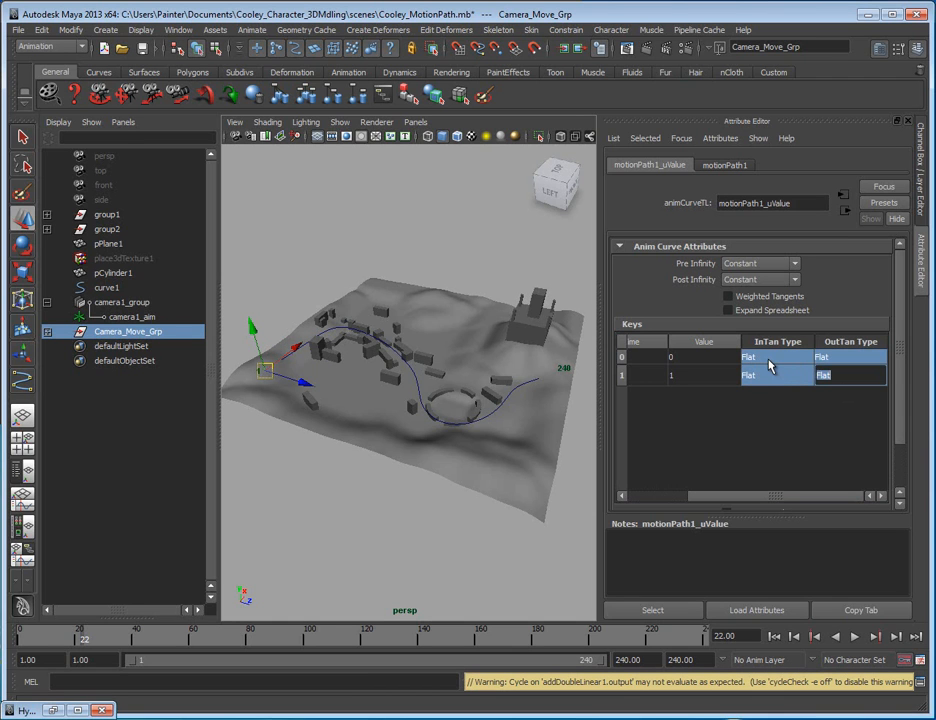
type("Auto")
key("Return")
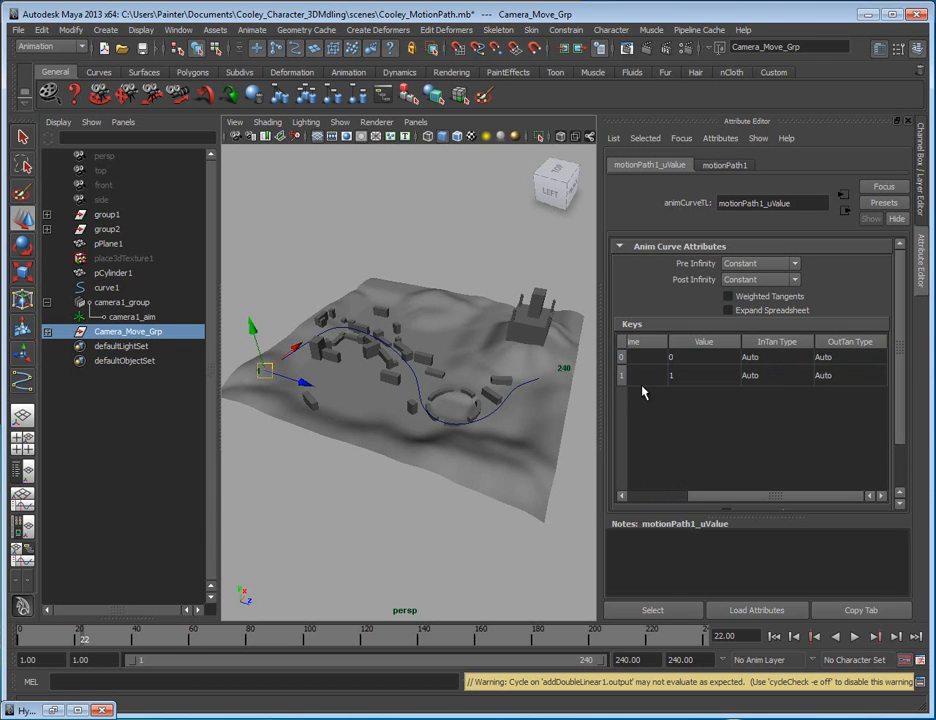
- Review the camera's travel along the path, moving to frame 112 for a close view of the camera among the village buildings
left_click_drag(445, 440, 368, 427, "alt")
middle_click_drag(368, 427, 357, 427, "alt")
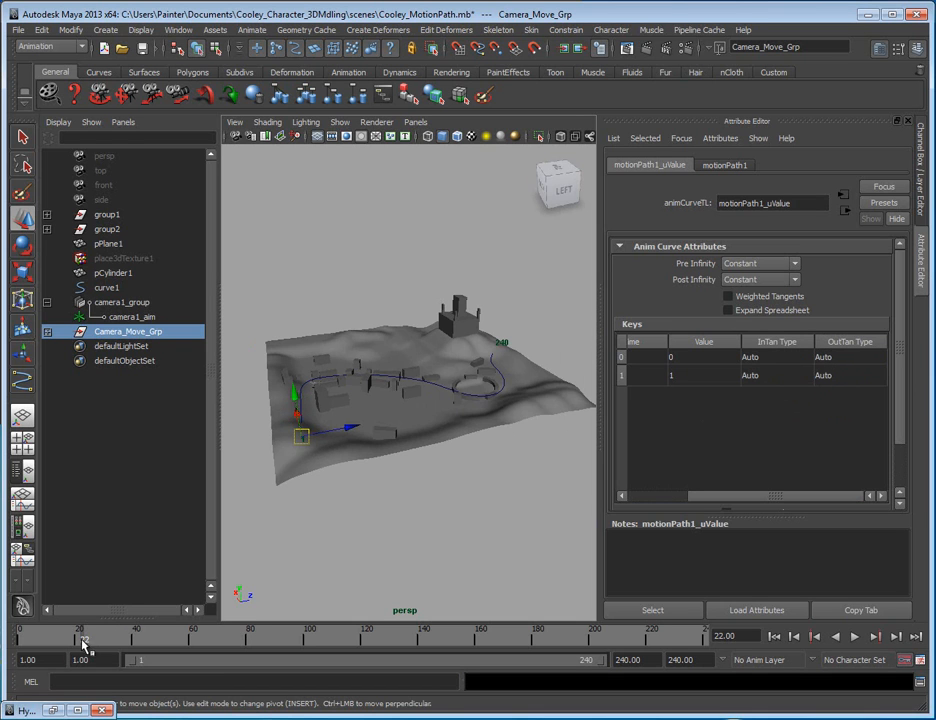
key("alt+v")
mouse_move(118, 642)
left_mouse_down()
mouse_move(424, 642)
mouse_move(109, 643)
mouse_move(343, 640)
left_mouse_up()
scroll(495, 490, "up", 10)
mouse_move(246, 470)
middle_mouse_down("alt")
mouse_move(493, 491)
mouse_move(481, 478)
middle_mouse_up("alt")
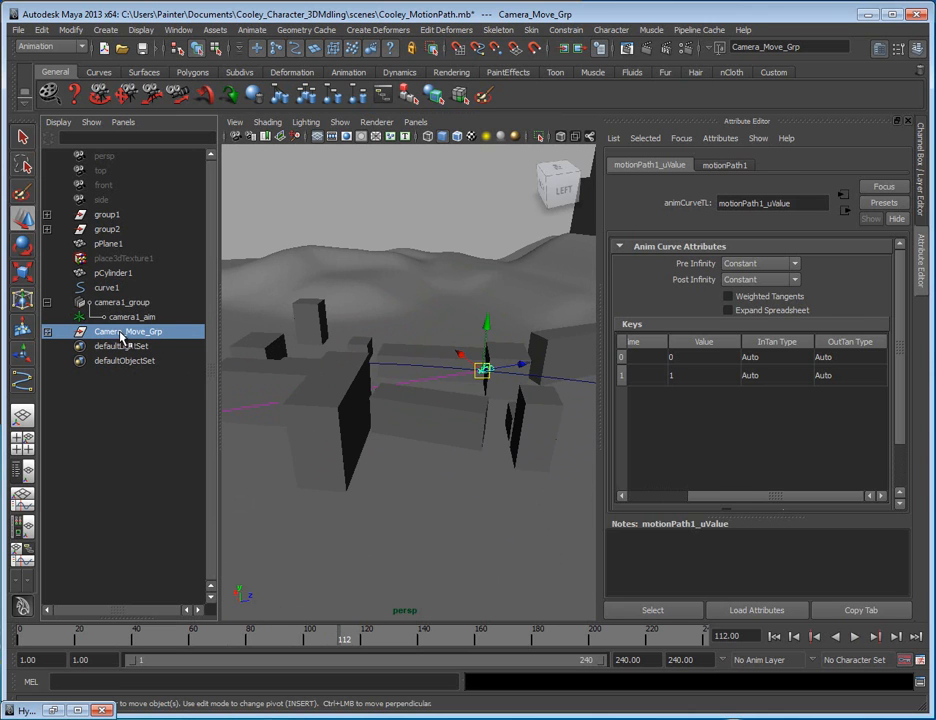
- Select Camera_Move_Grp and examine its Translate and Rotate channels in the Channel Box
left_click(122, 333)
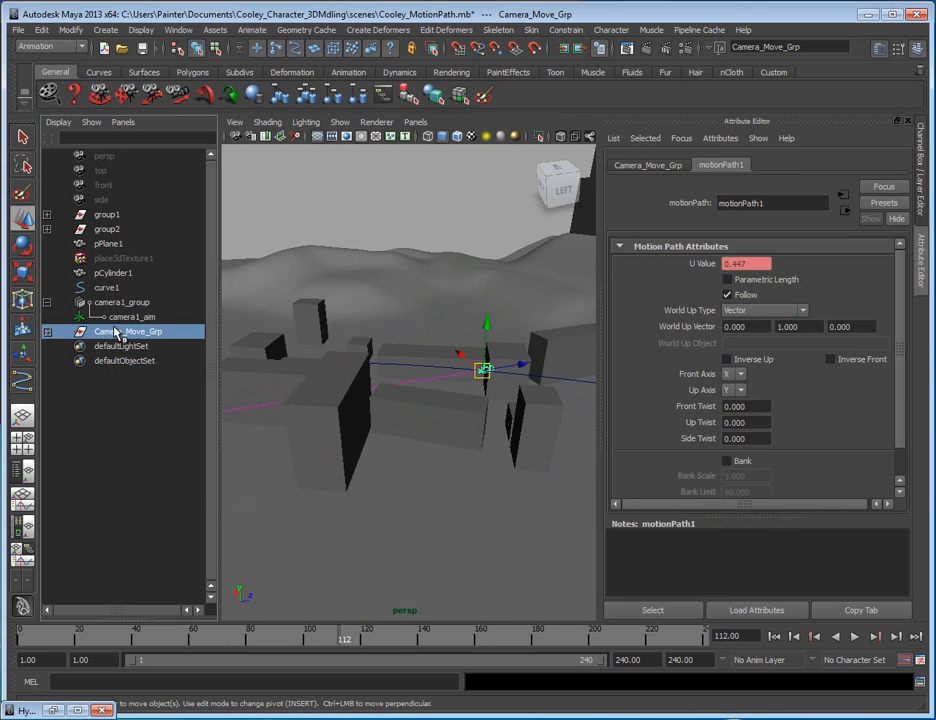
key("ctrl+a")
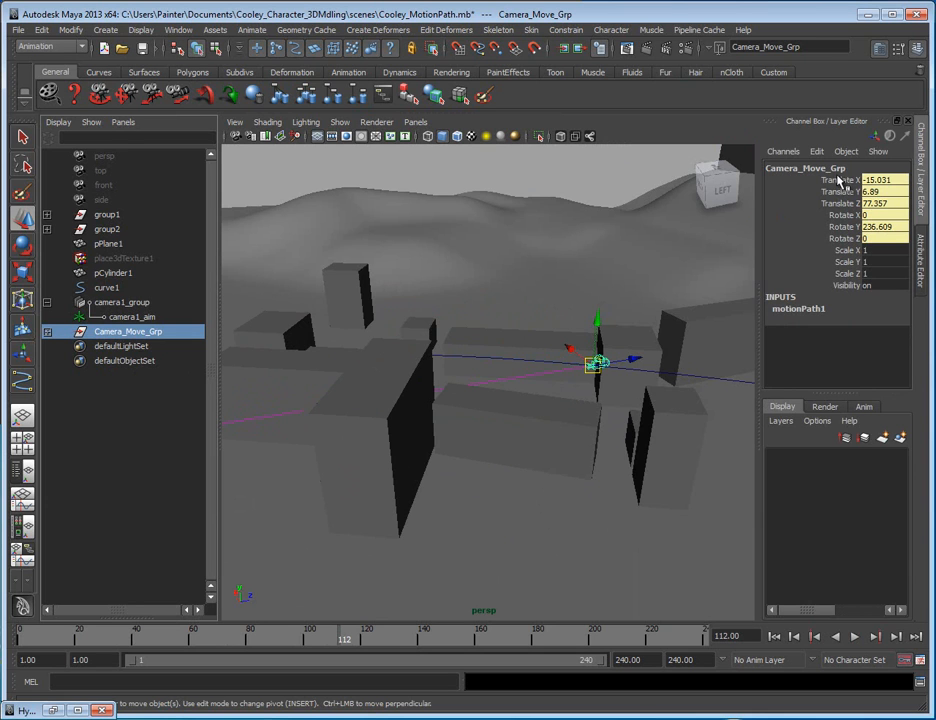
left_click_drag(833, 182, 846, 240)
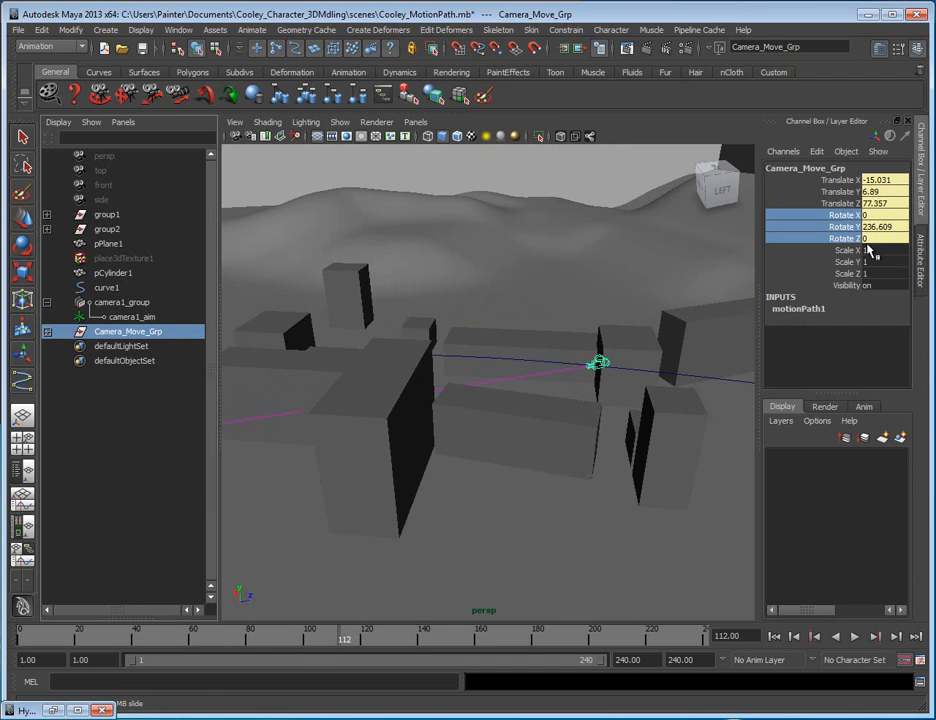
left_click_drag(876, 180, 851, 190)
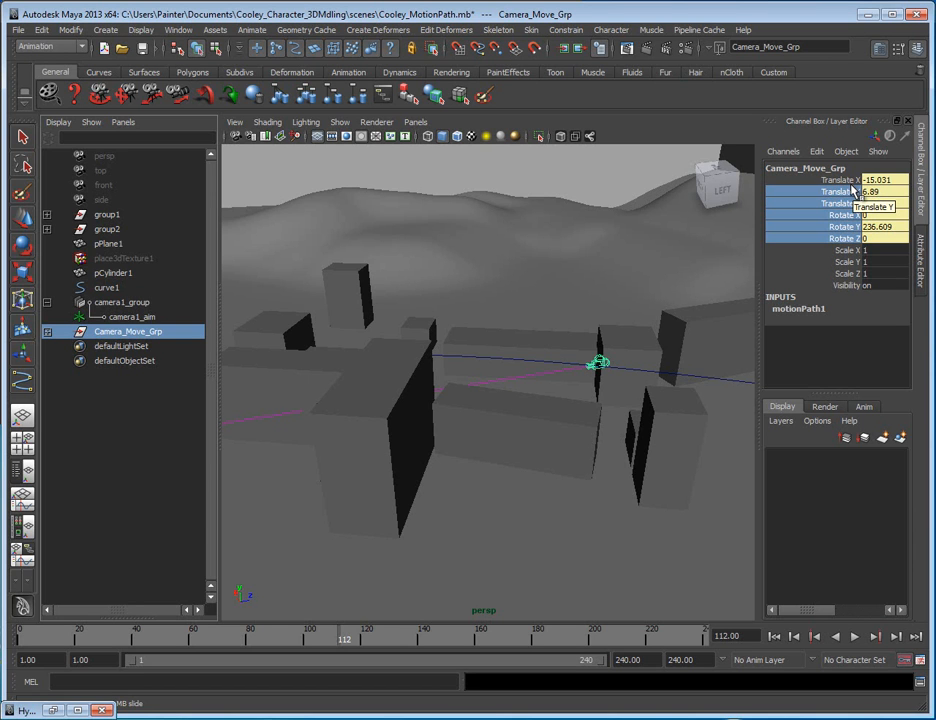
left_click(160, 333)
key("w")
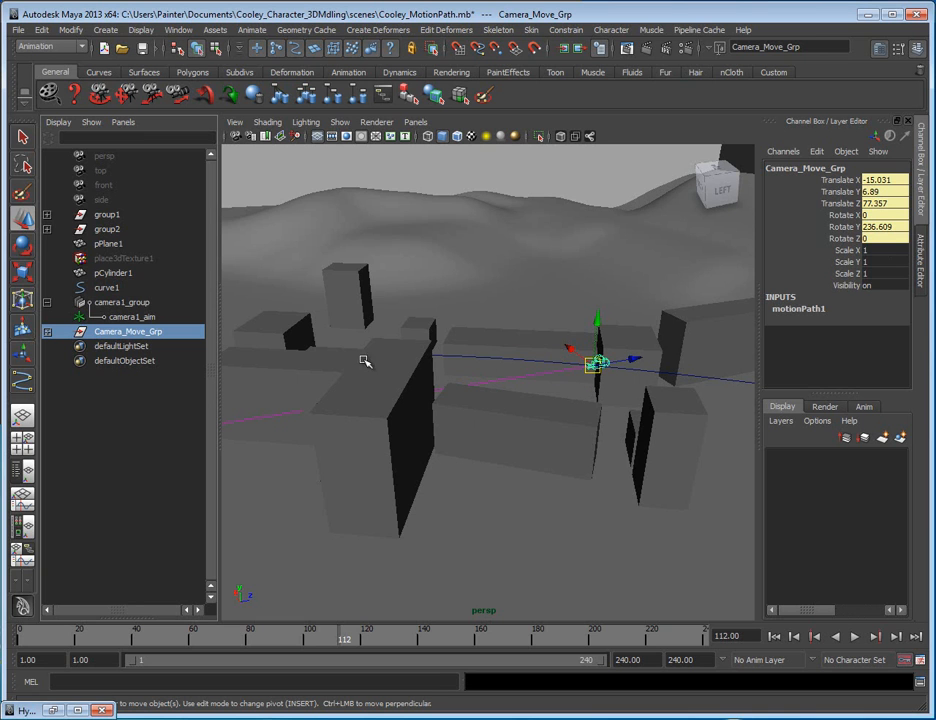
- Compare the channels of curve1, camera1_aim and camera1_group by selecting each one, ending with camera1_aim selected
left_click(487, 358)
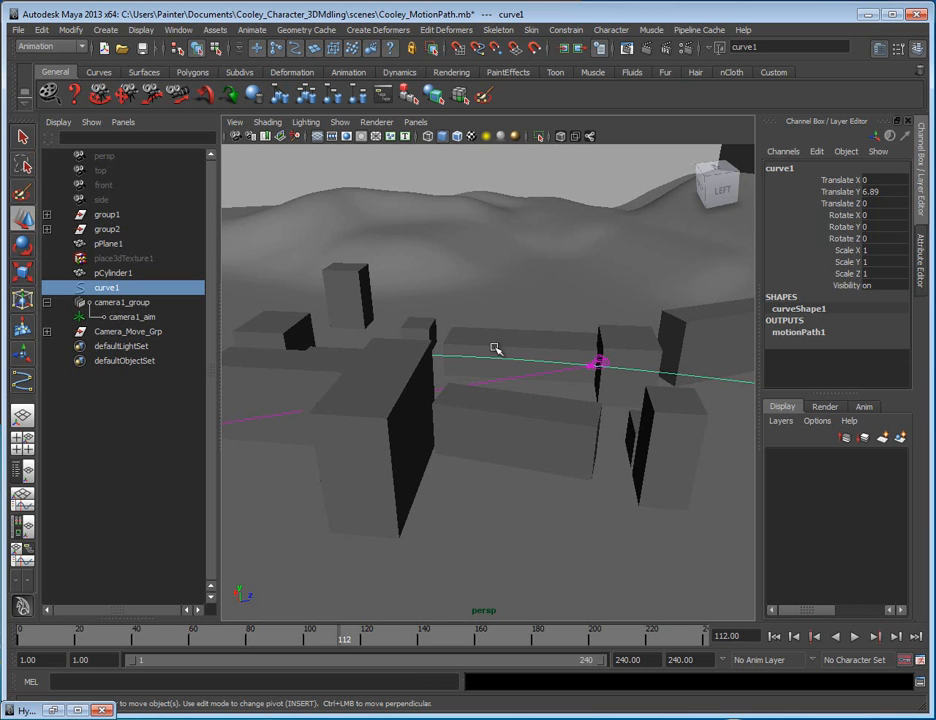
left_click(128, 317)
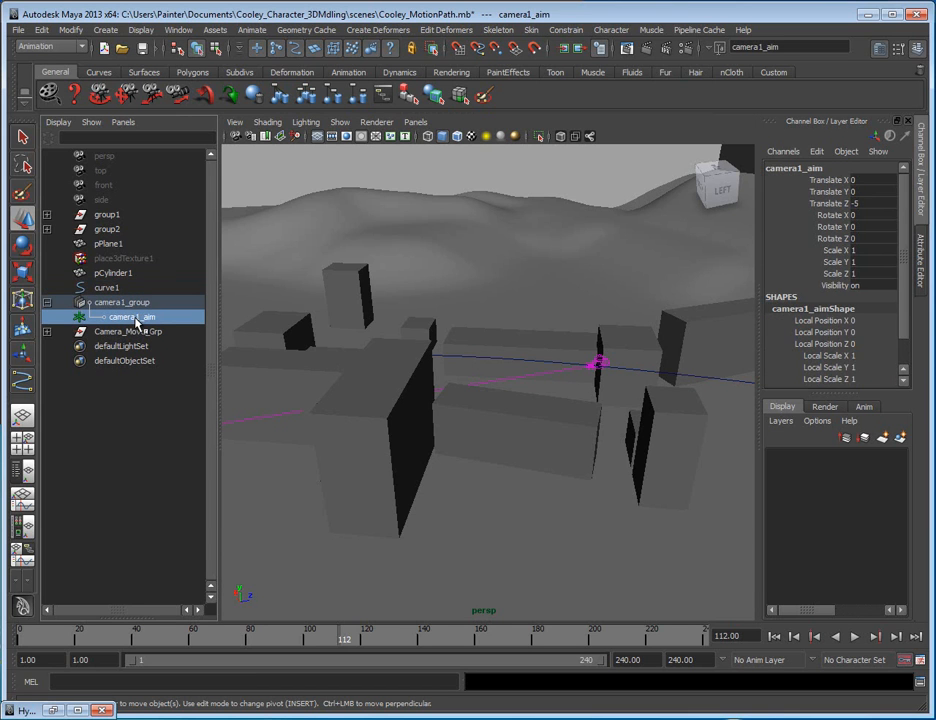
left_click(113, 307)
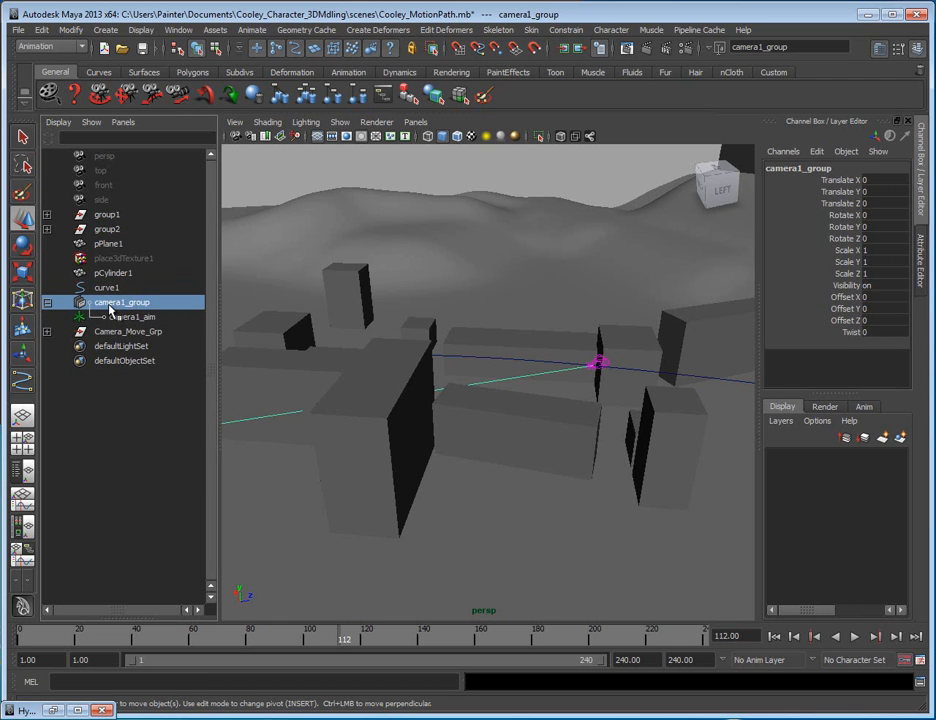
left_click(551, 364)
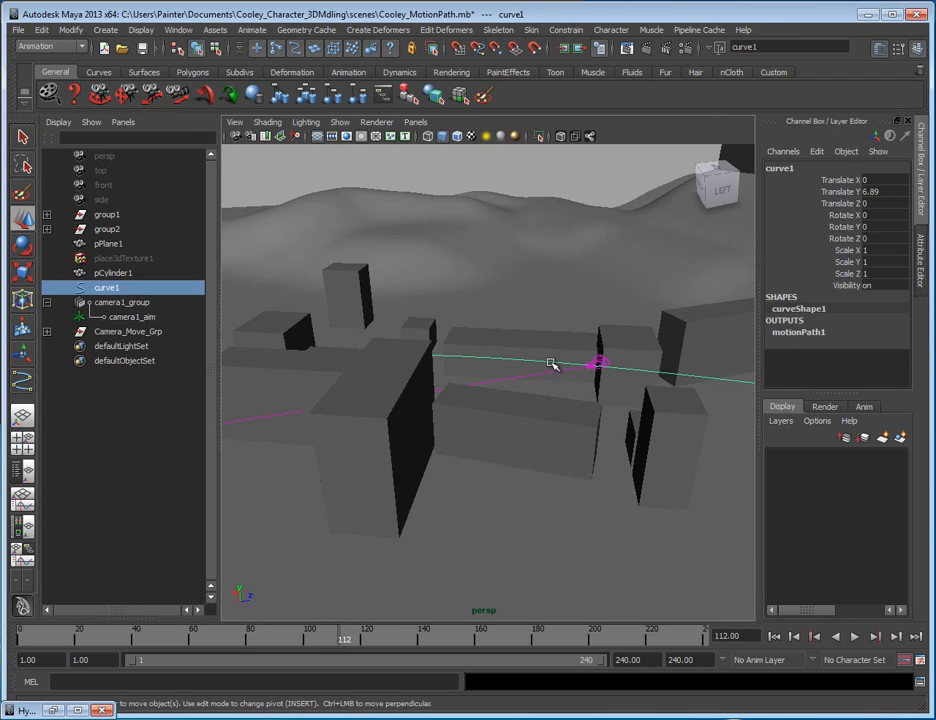
left_click(134, 318)
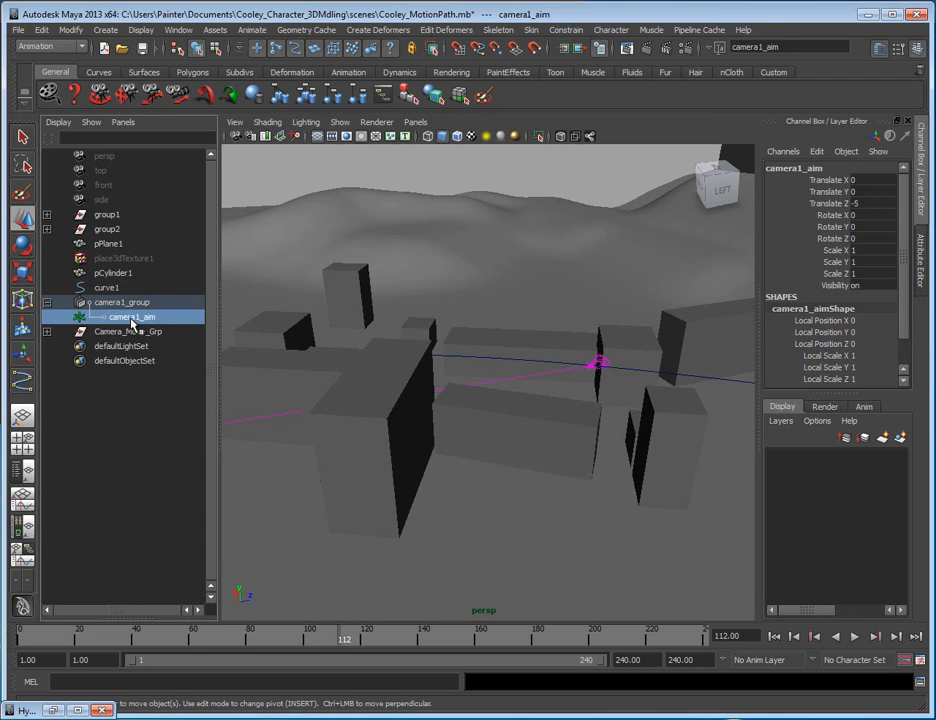
- Expand Camera_Move_Grp and select camera1 inside it to examine its Rotate and lens channels
left_click_drag(589, 407, 292, 415, "alt")
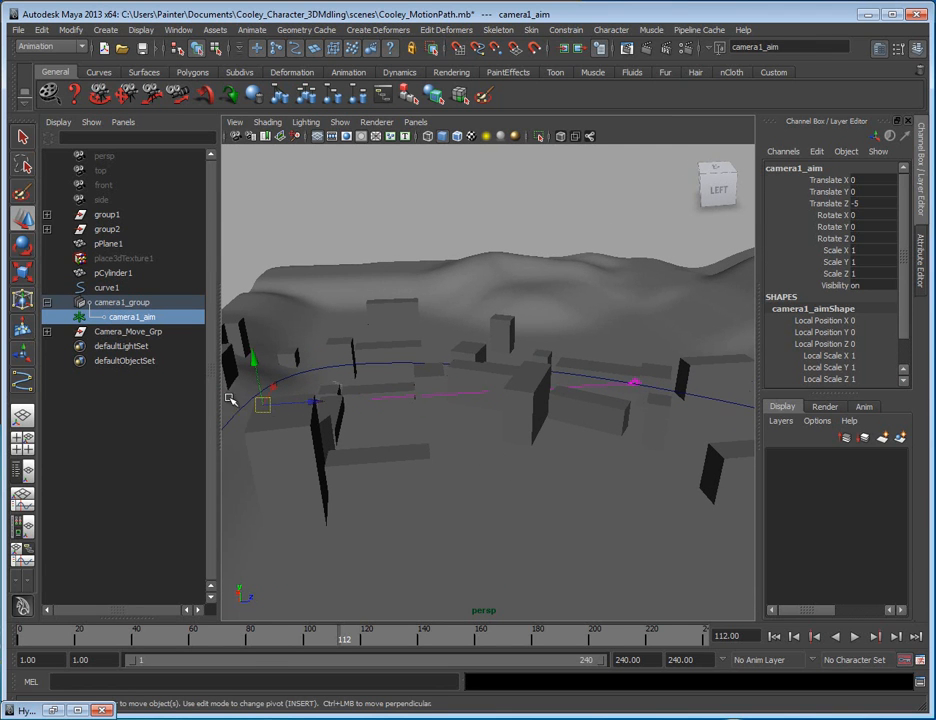
left_click(80, 333)
left_click(47, 331)
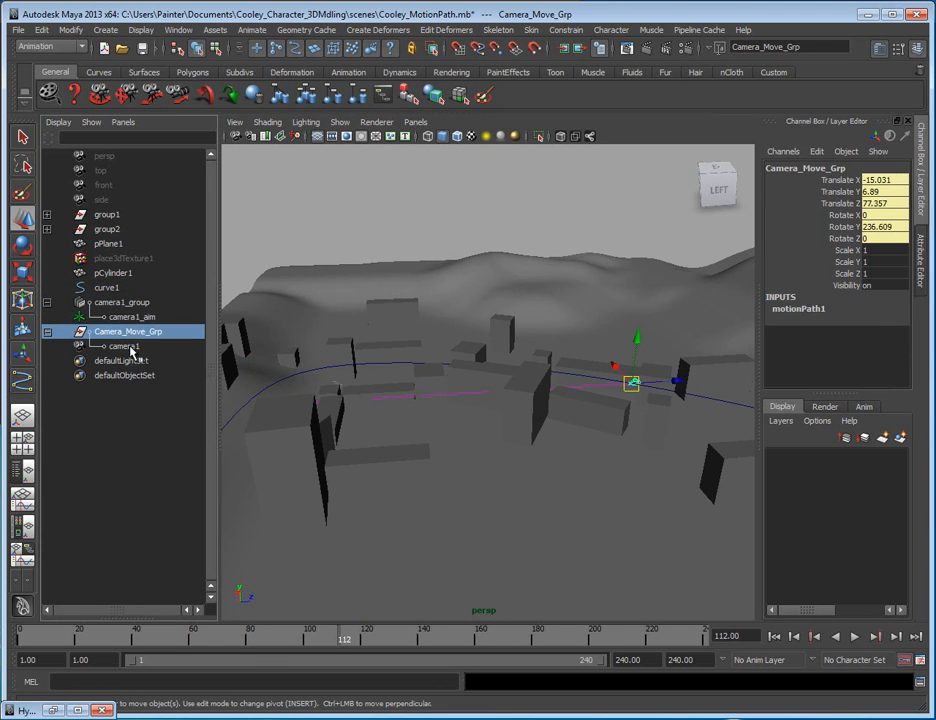
left_click(125, 347)
left_click_drag(393, 418, 518, 443, "alt")
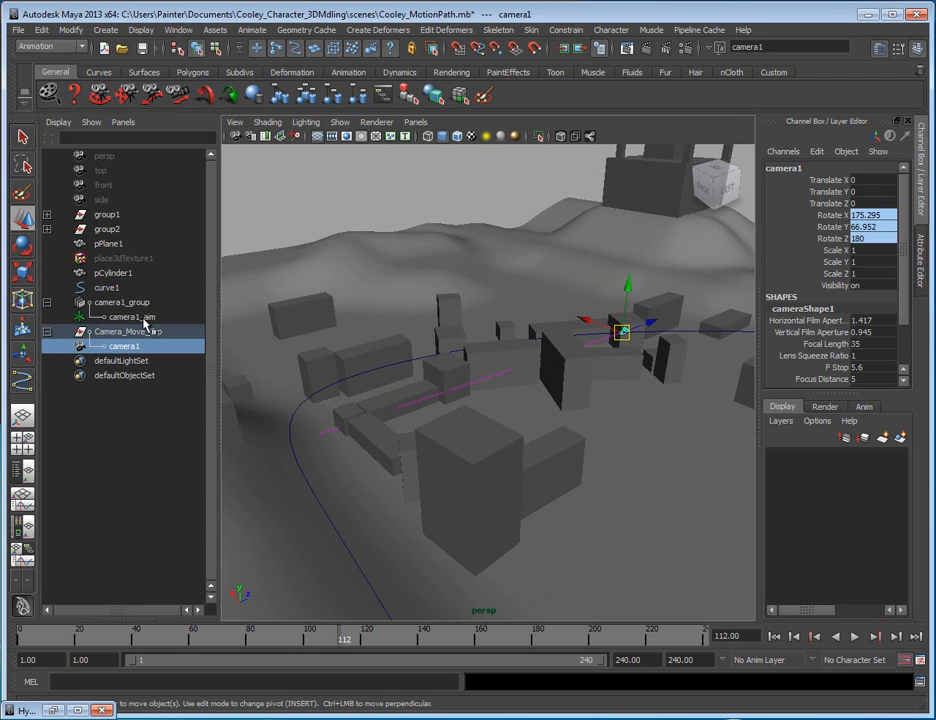
- Move camera1_aim through the village to the bend of curve1, at about X -3.6, Y 5, Z 3.3
left_click(152, 318)
left_click_drag(265, 449, 386, 410)
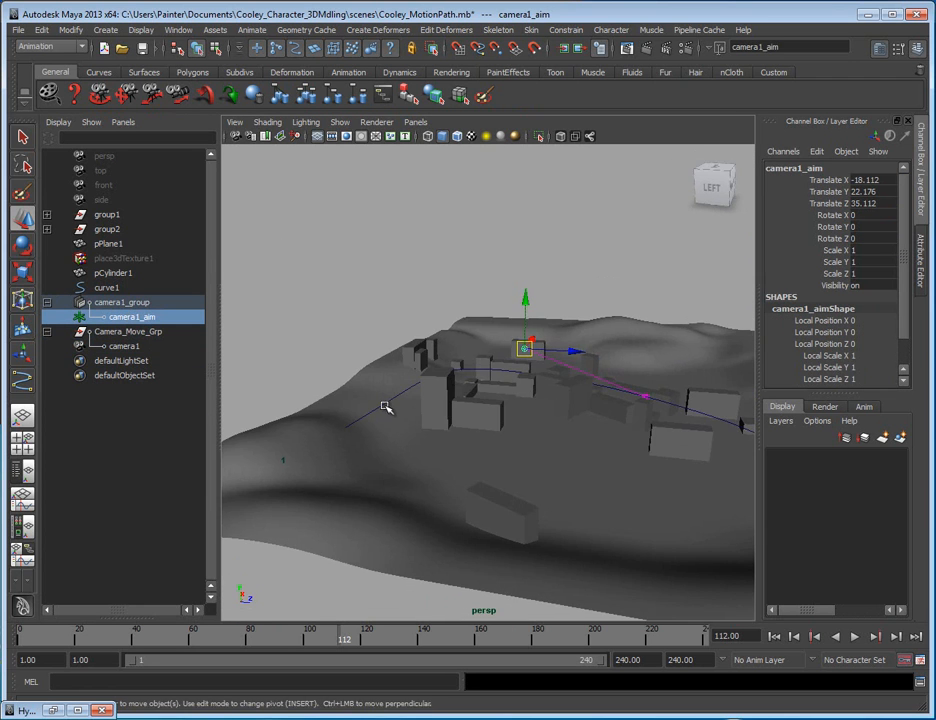
left_click_drag(514, 447, 428, 507, "alt")
left_click_drag(423, 360, 353, 412)
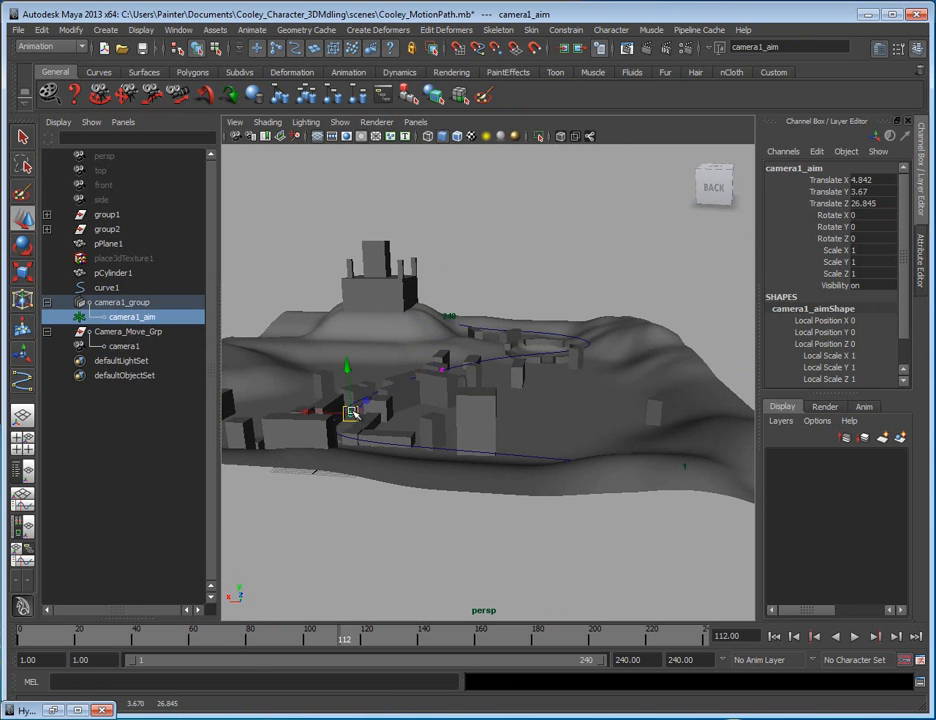
left_click_drag(427, 440, 403, 460, "alt")
left_click_drag(358, 423, 516, 478, "alt")
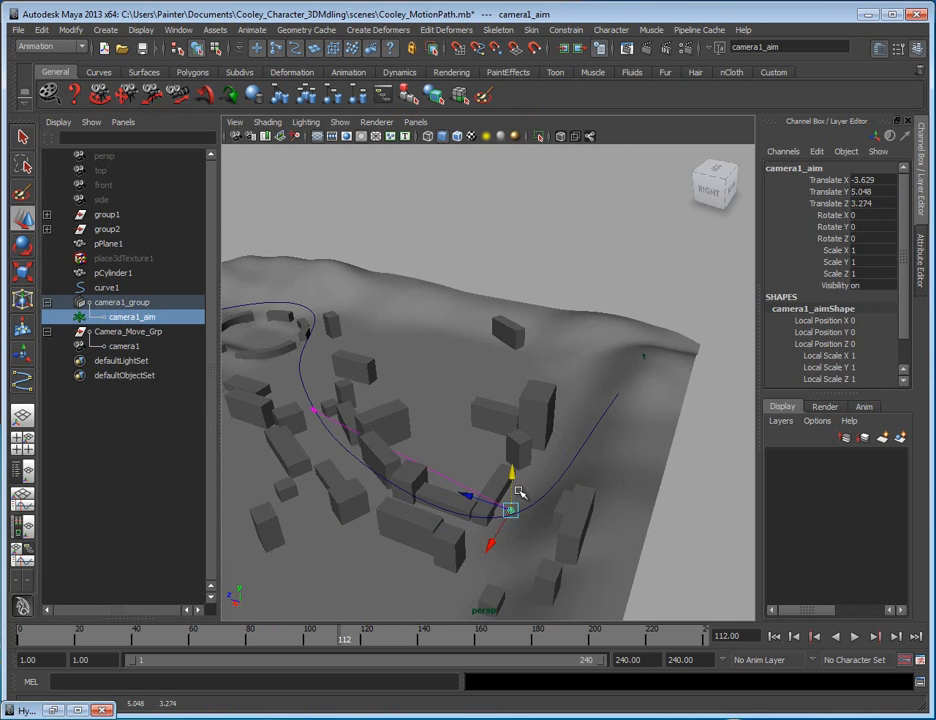
- Return to frame 1 and move the first control vertex of curve1 to adjust the camera's starting position on the path
left_click_drag(46, 638, 10, 638)
left_click_drag(662, 518, 487, 489, "alt")
right_click_drag(487, 489, 600, 510, "alt")
middle_click_drag(600, 510, 518, 460, "alt")
right_click_drag(518, 460, 628, 473, "alt")
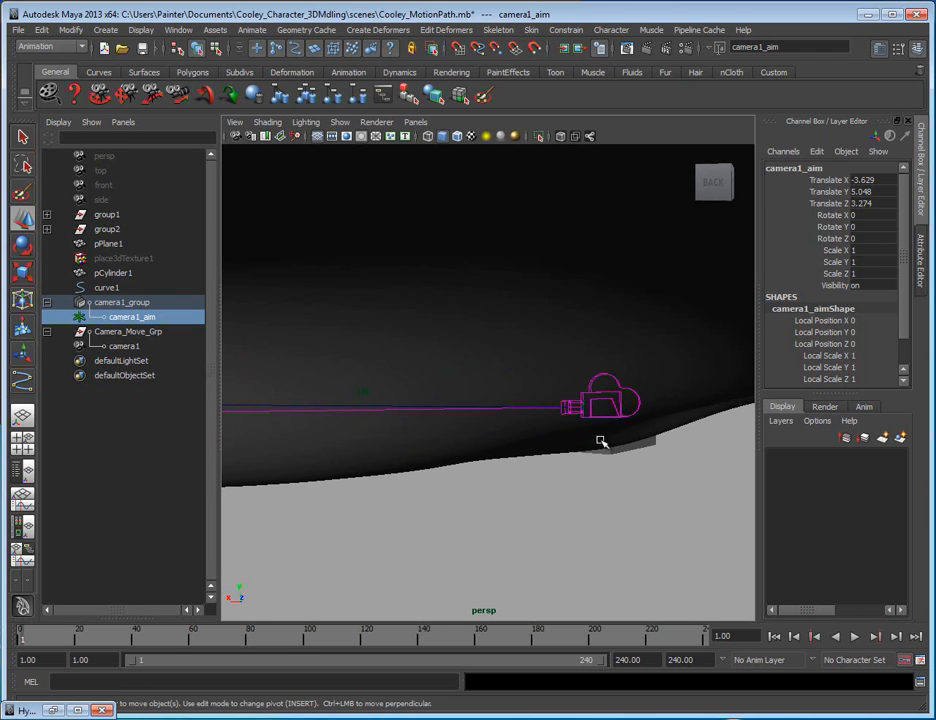
left_click(393, 407)
right_click_drag(577, 503, 500, 500)
left_click_drag(535, 364, 617, 437)
left_click_drag(687, 510, 604, 374, "alt")
scroll(604, 451, "up", 3)
left_click_drag(671, 376, 512, 468)
left_click_drag(512, 360, 515, 437, "alt")
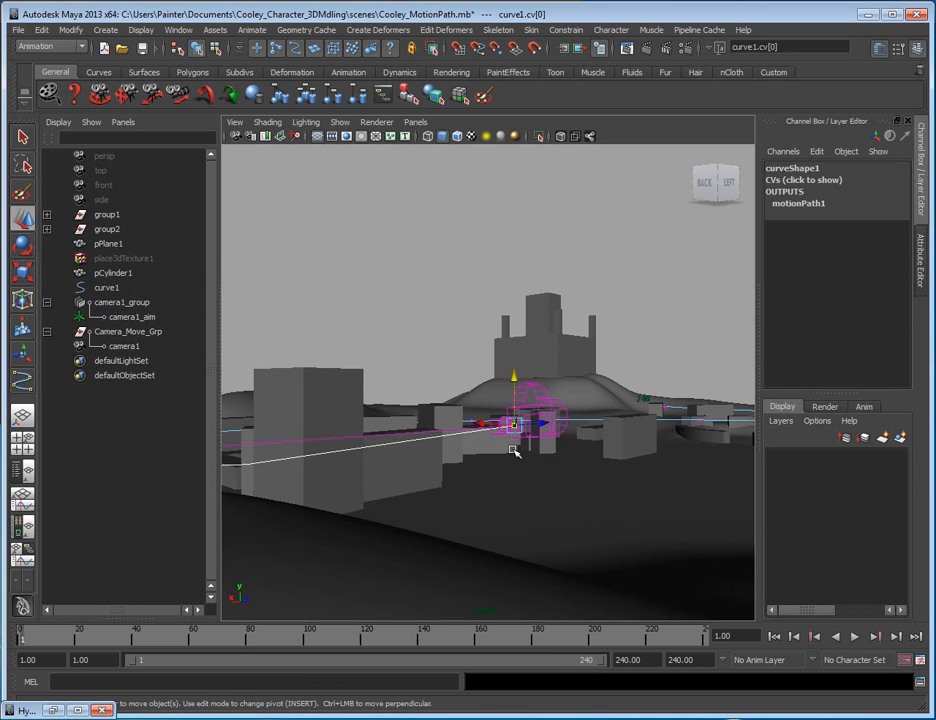
left_click_drag(476, 464, 470, 545, "alt")
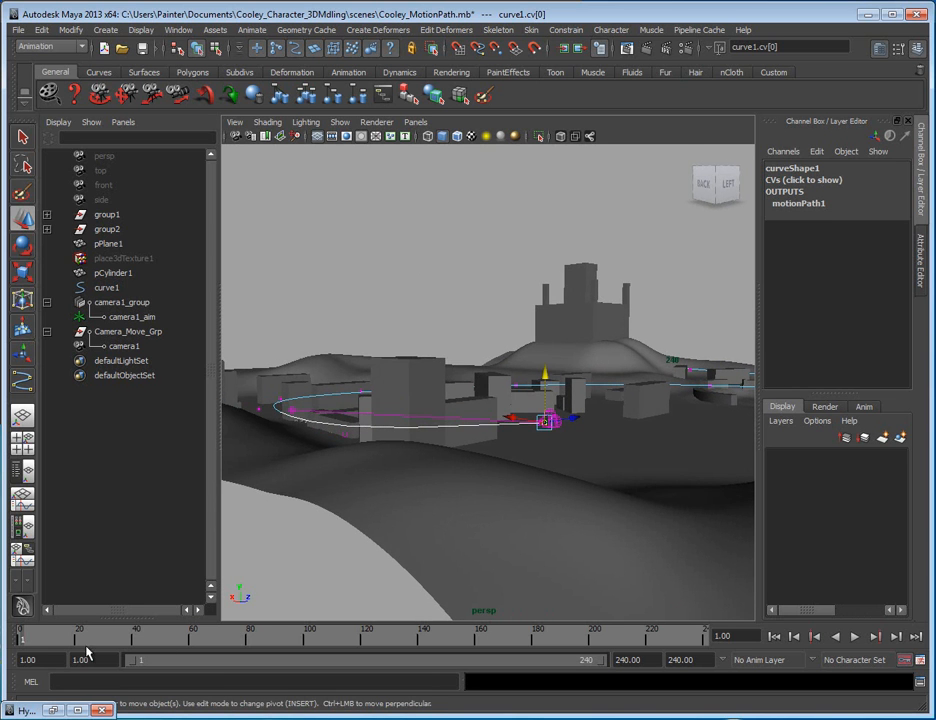
- Switch to the four-view layout and make the top view look through camera1
mouse_move(15, 630)
left_mouse_down()
mouse_move(94, 654)
mouse_move(184, 654)
mouse_move(20, 652)
left_mouse_up()
left_click(23, 446)
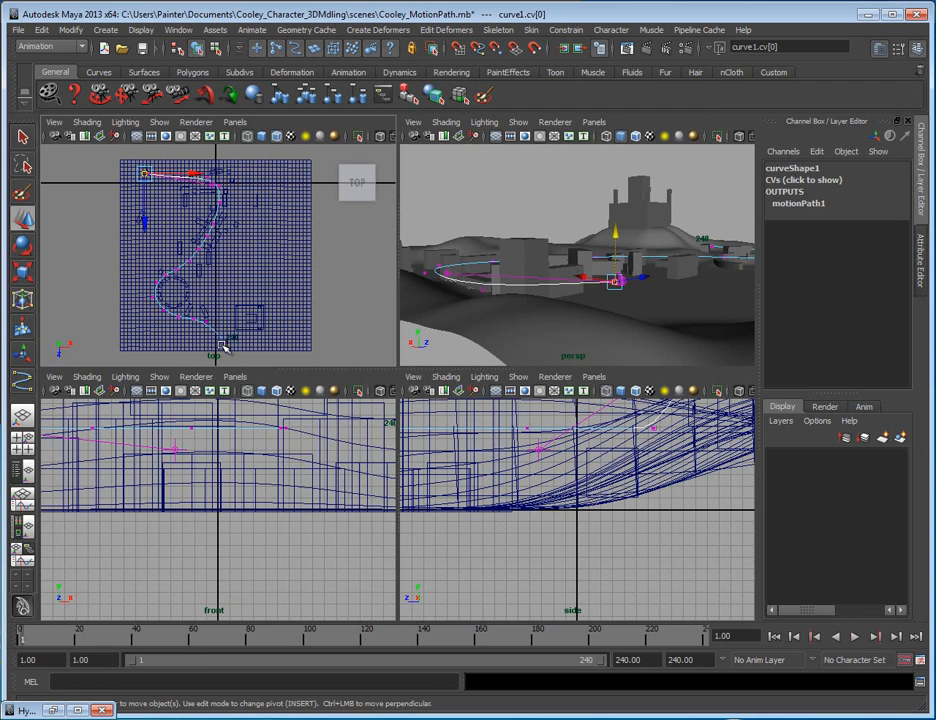
left_click(236, 122)
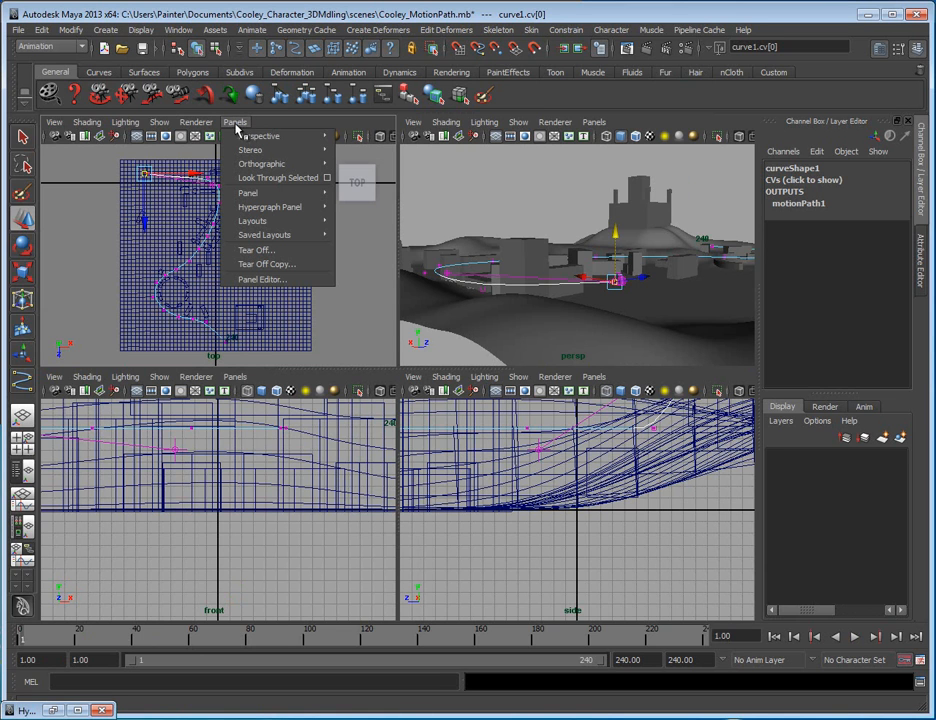
mouse_move(242, 139)
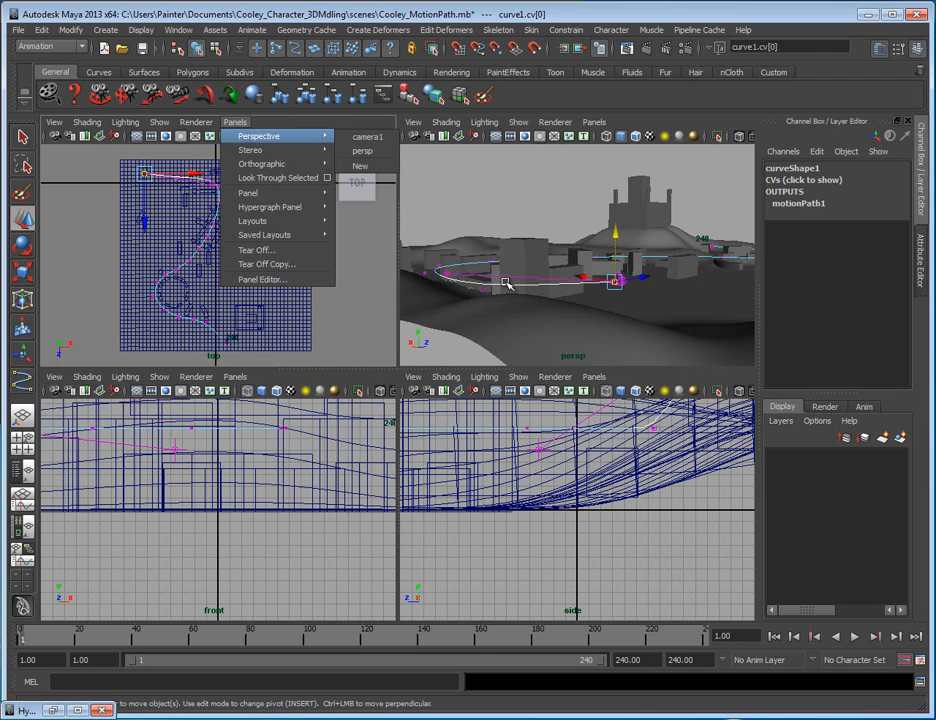
left_click(372, 139)
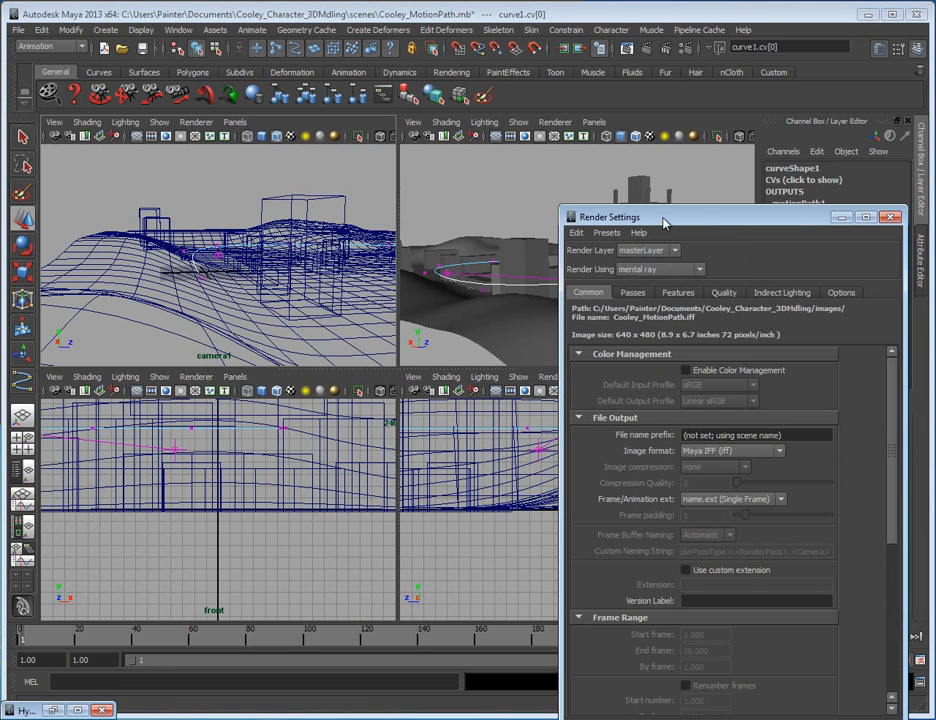
- In the Render Settings, choose camera1 as the renderable camera and the HD 1080 image size preset
left_click_drag(664, 222, 581, 139)
left_click_drag(807, 395, 806, 502)
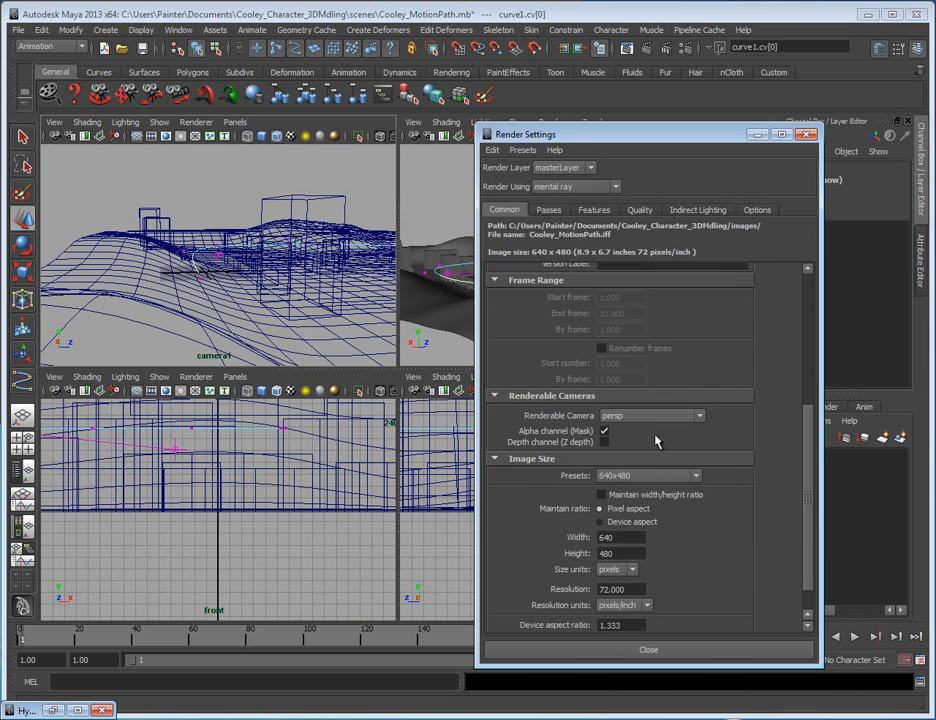
left_click(652, 416)
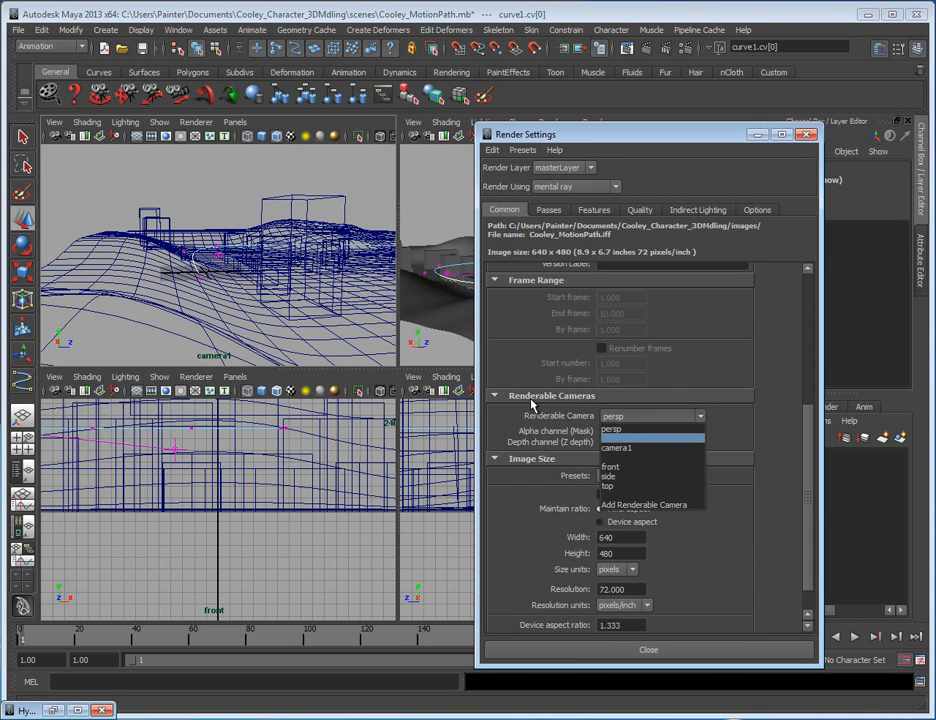
left_click(617, 448)
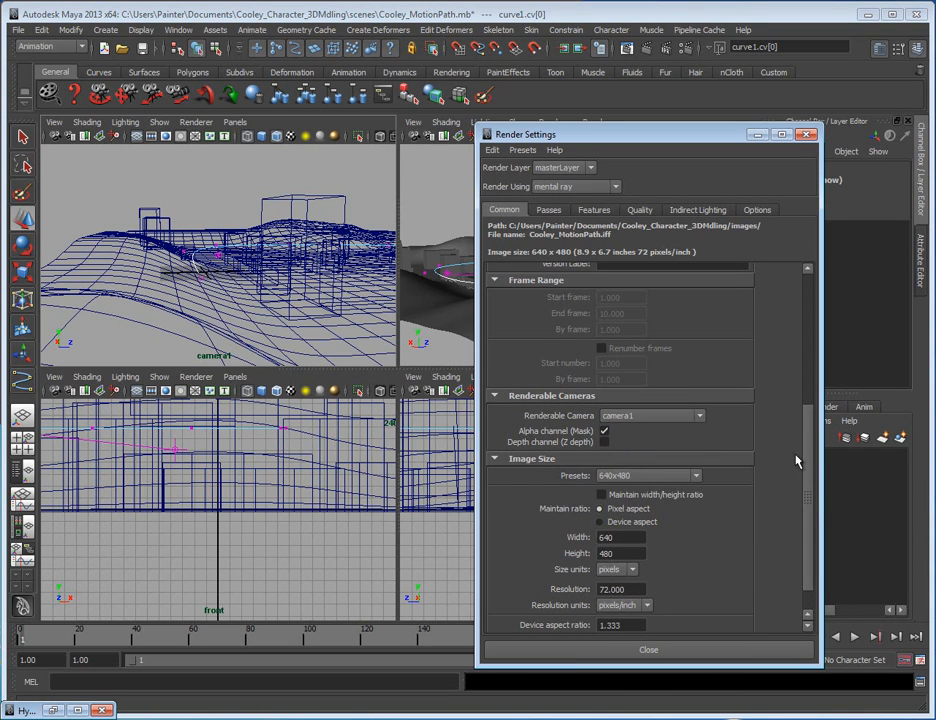
scroll(789, 461, "down", 1)
left_click(664, 443)
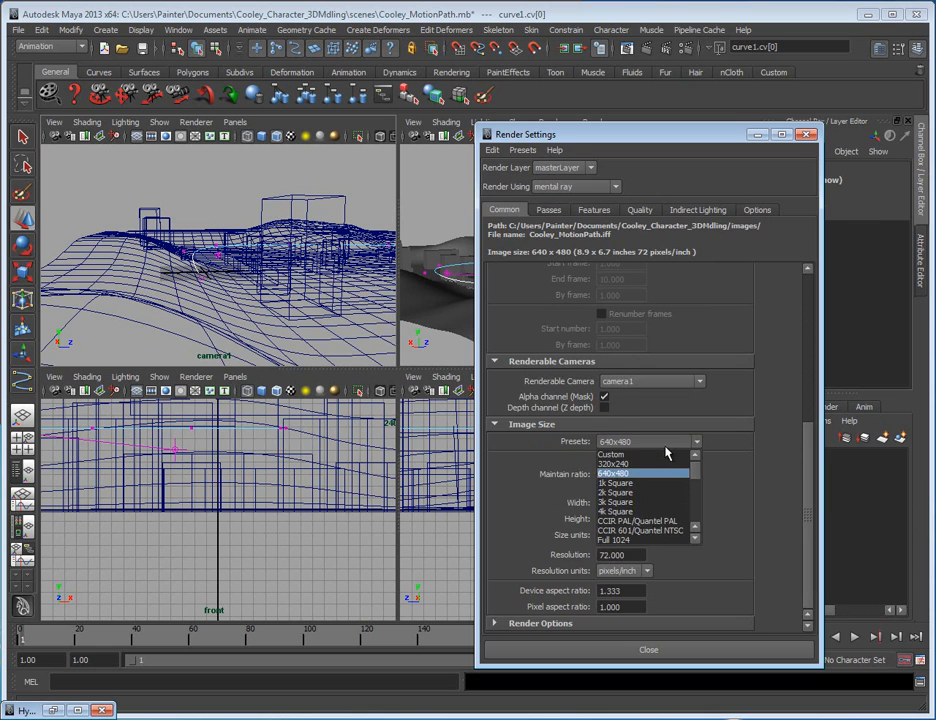
scroll(697, 477, "down", 3)
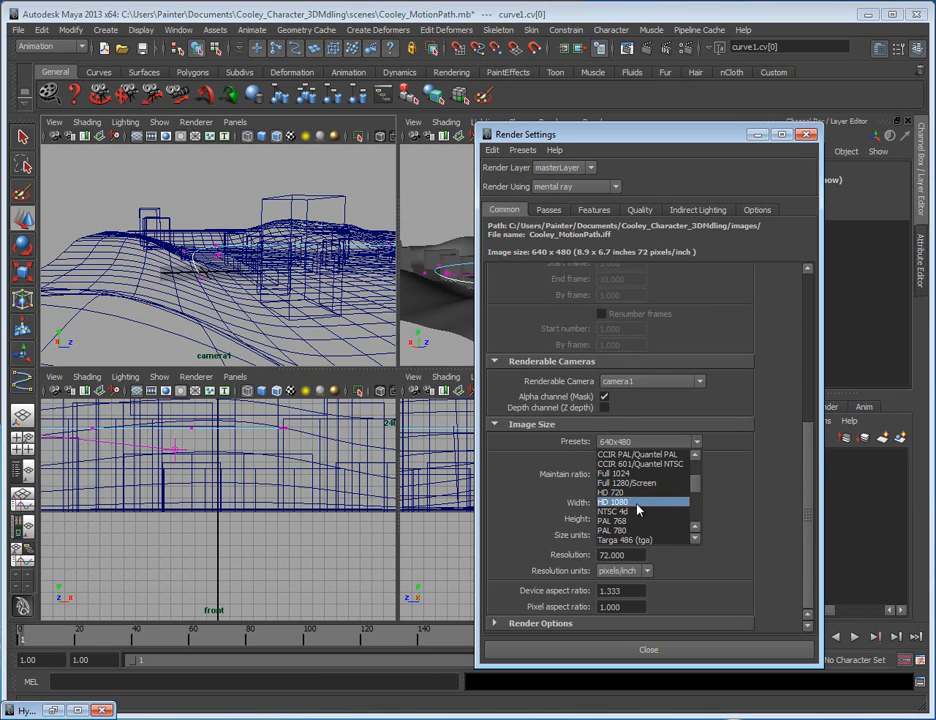
left_click(620, 502)
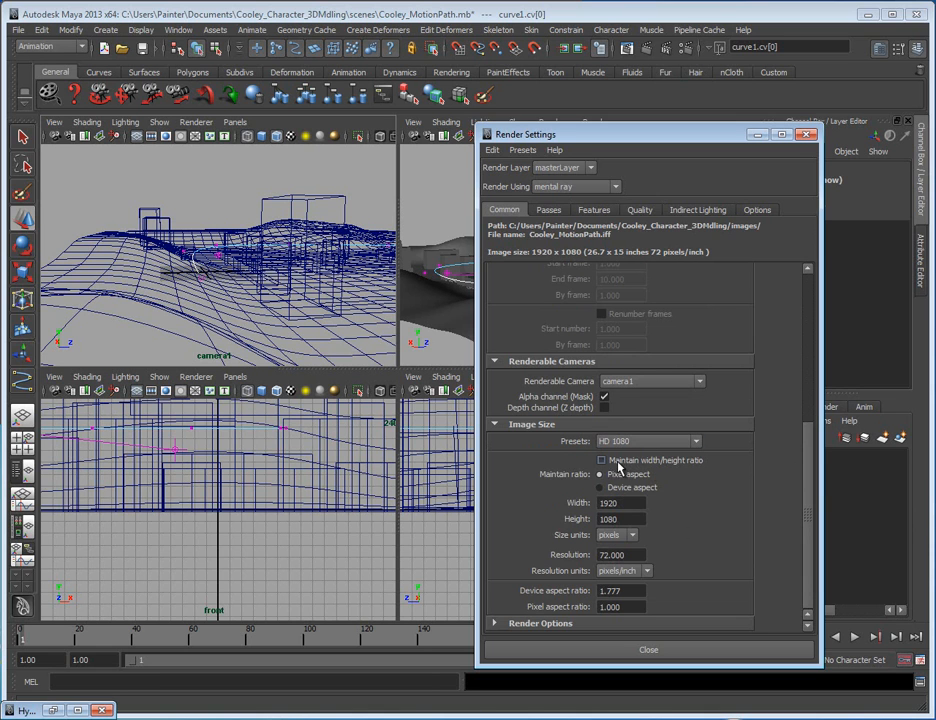
left_click(806, 134)
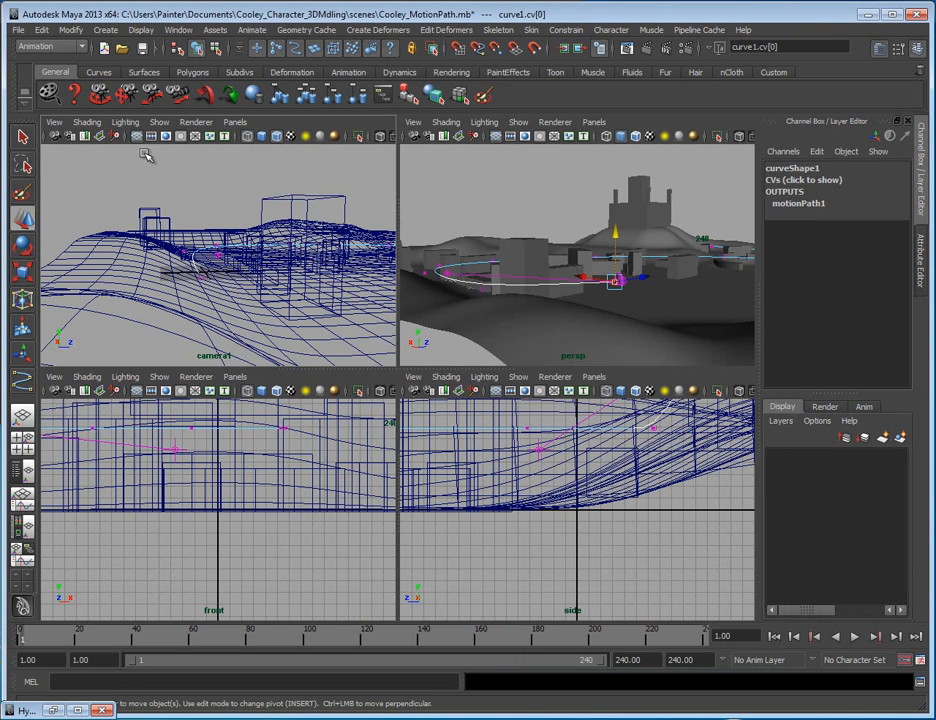
- Display the resolution gate and smooth shading in the camera1 view, and tear off a copy of it as a floating window
left_click(166, 137)
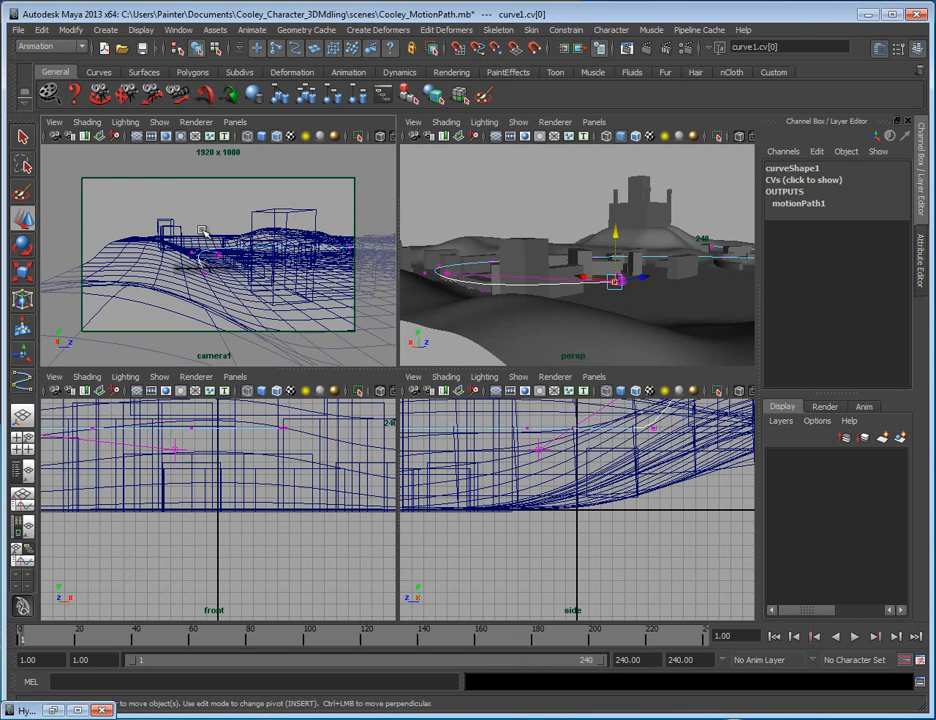
key("5")
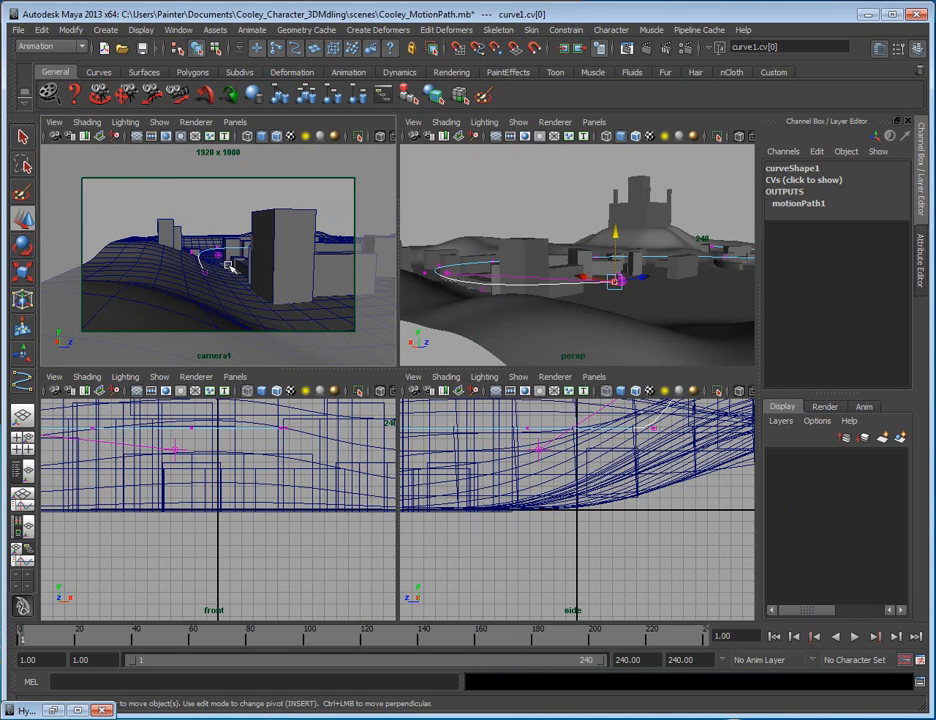
left_click(236, 123)
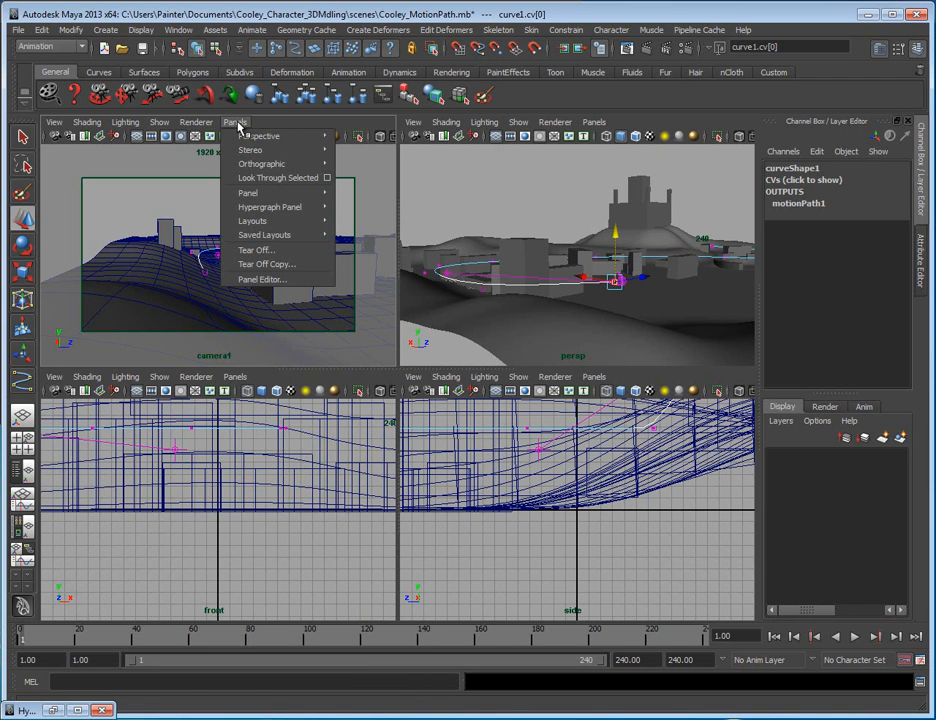
left_click(278, 265)
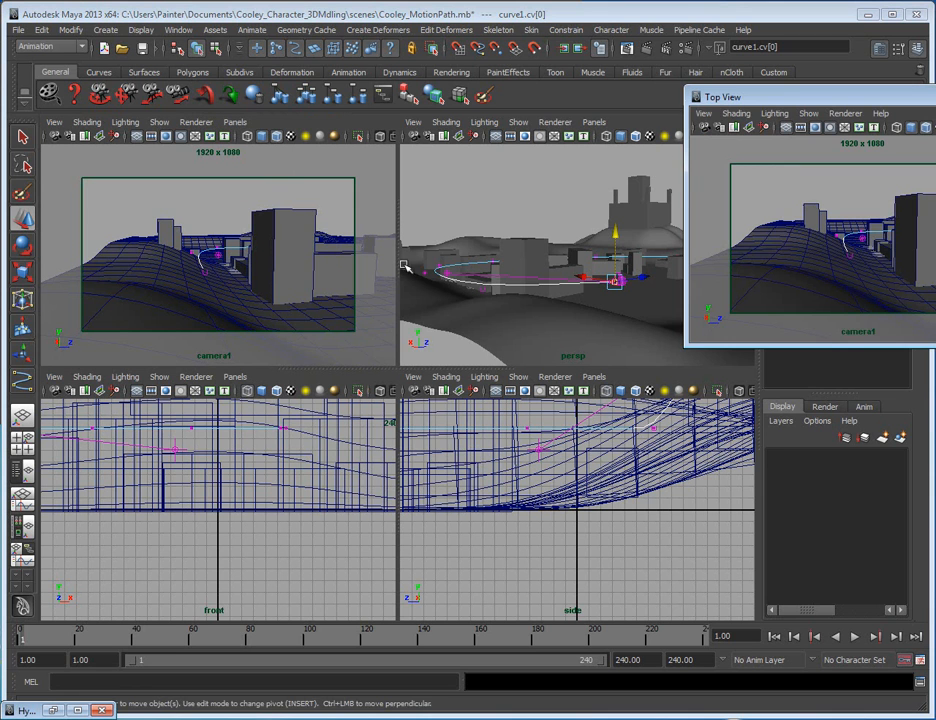
left_click_drag(742, 96, 573, 389)
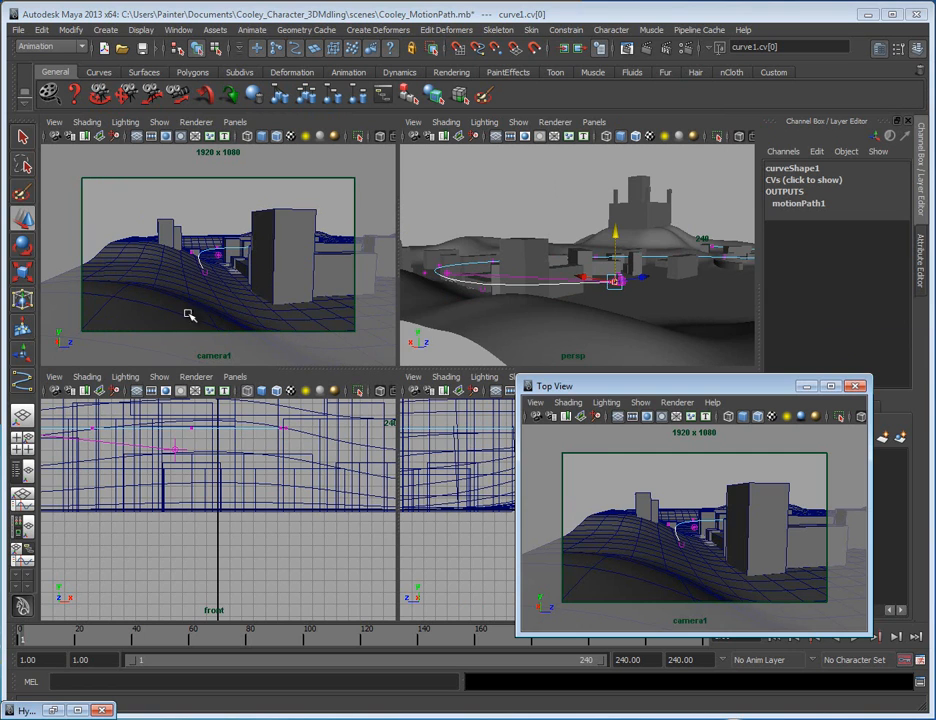
- Maximize the persp view and move the floating camera1 window clear of the path and the time slider
middle_click(482, 236)
key("space")
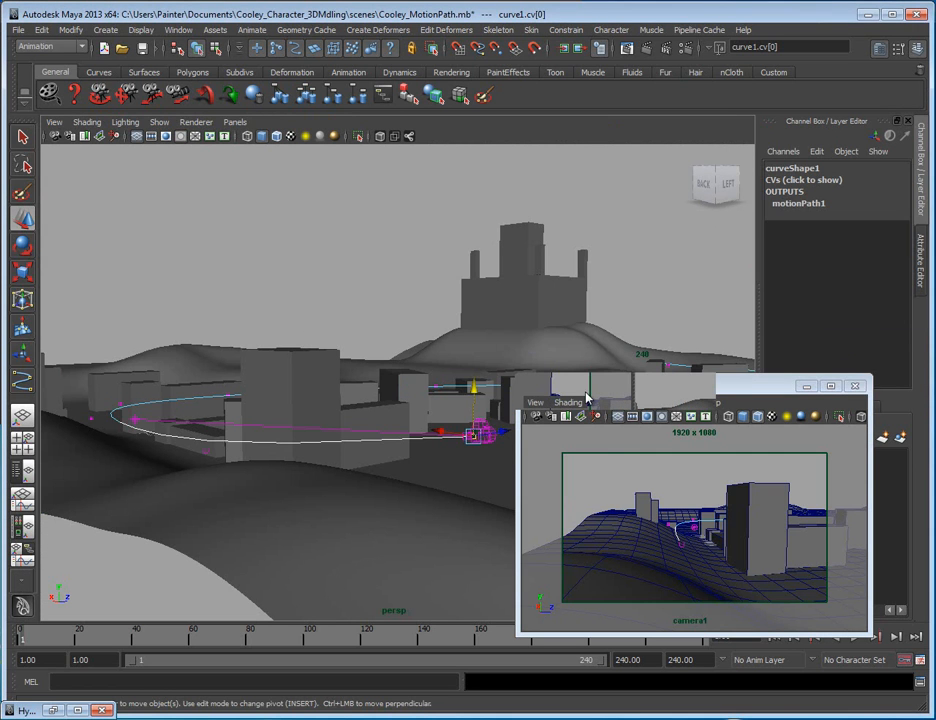
left_click_drag(725, 386, 764, 37)
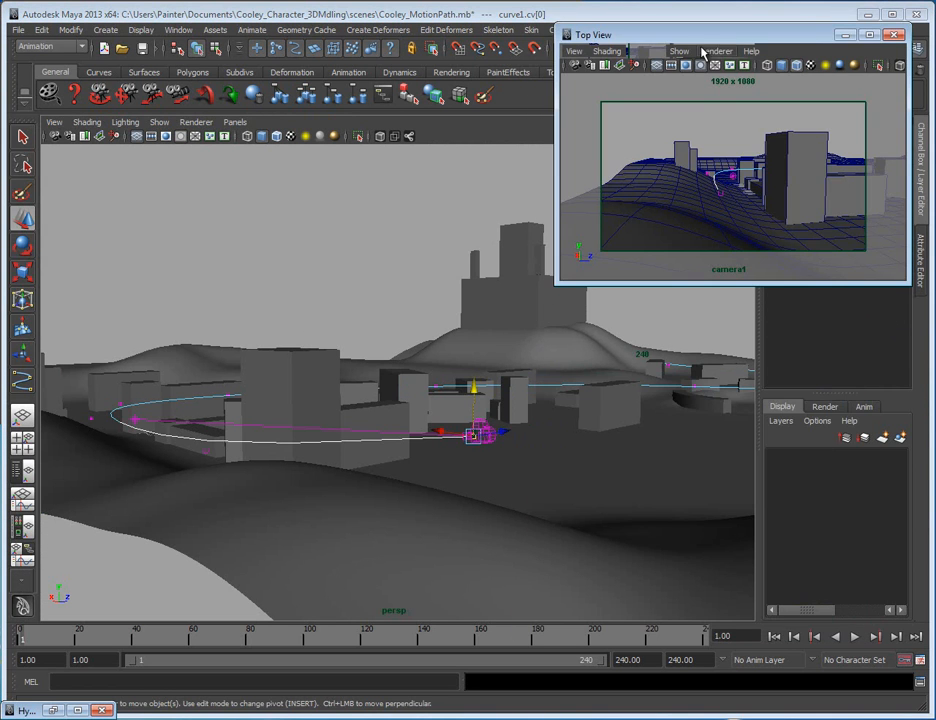
- Select camera1_aim at the path's bend and move it above the village buildings so camera1 frames the castle
left_click_drag(405, 441, 495, 372, "alt")
left_click_drag(557, 341, 330, 416, "alt")
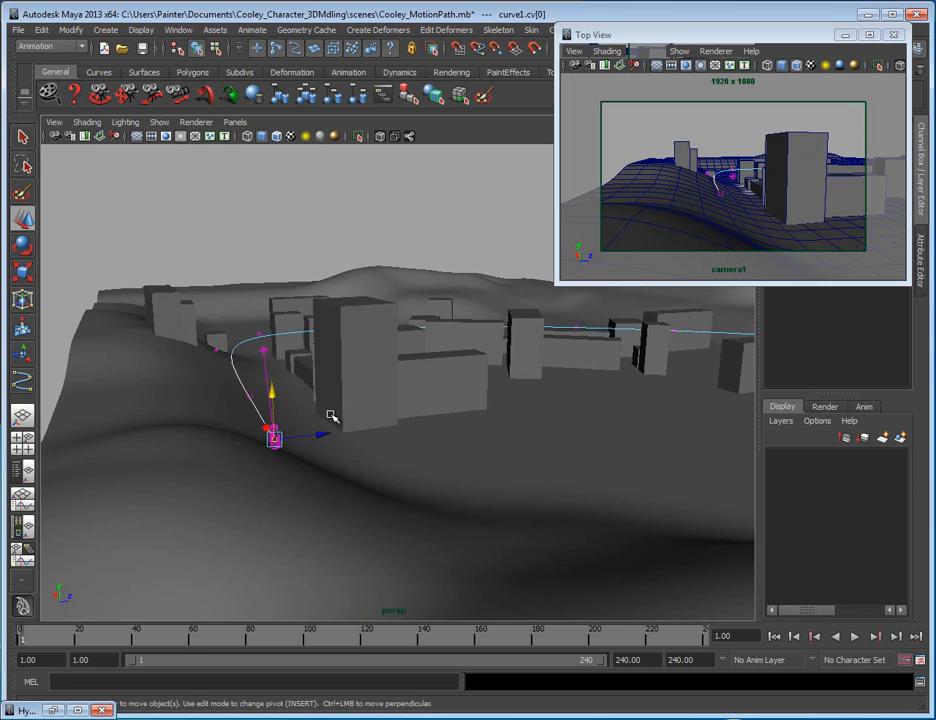
left_click(264, 348)
left_click_drag(274, 359, 205, 458, "alt")
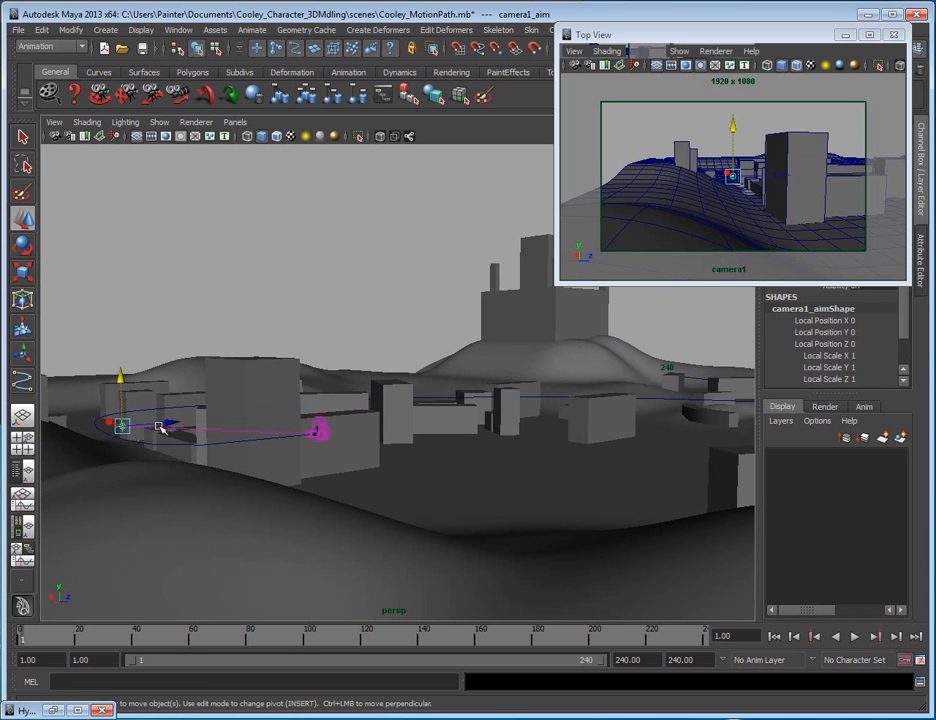
left_click_drag(121, 426, 388, 359)
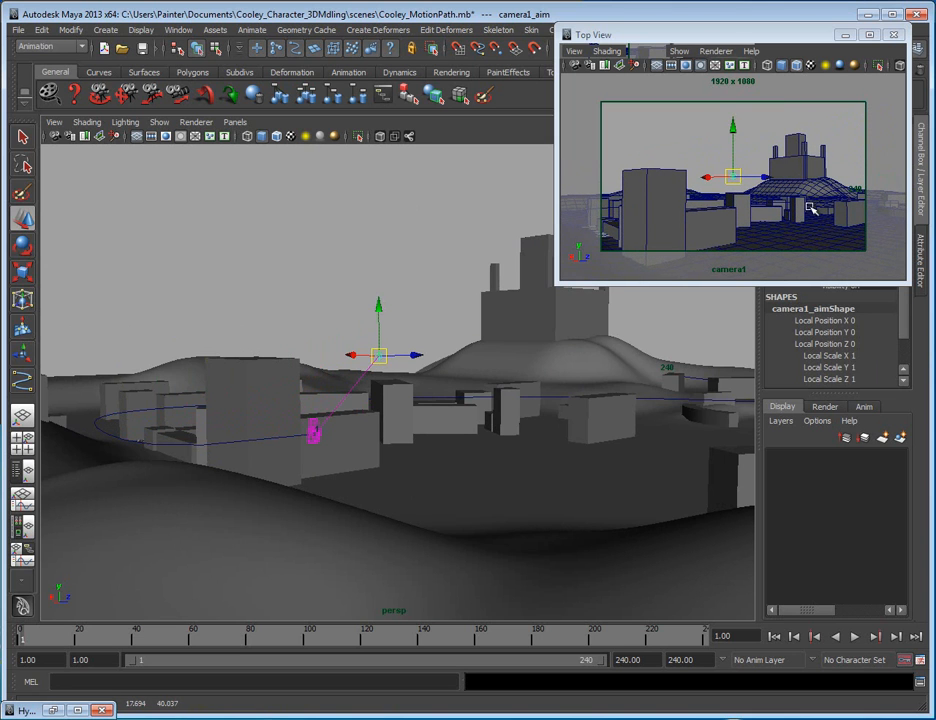
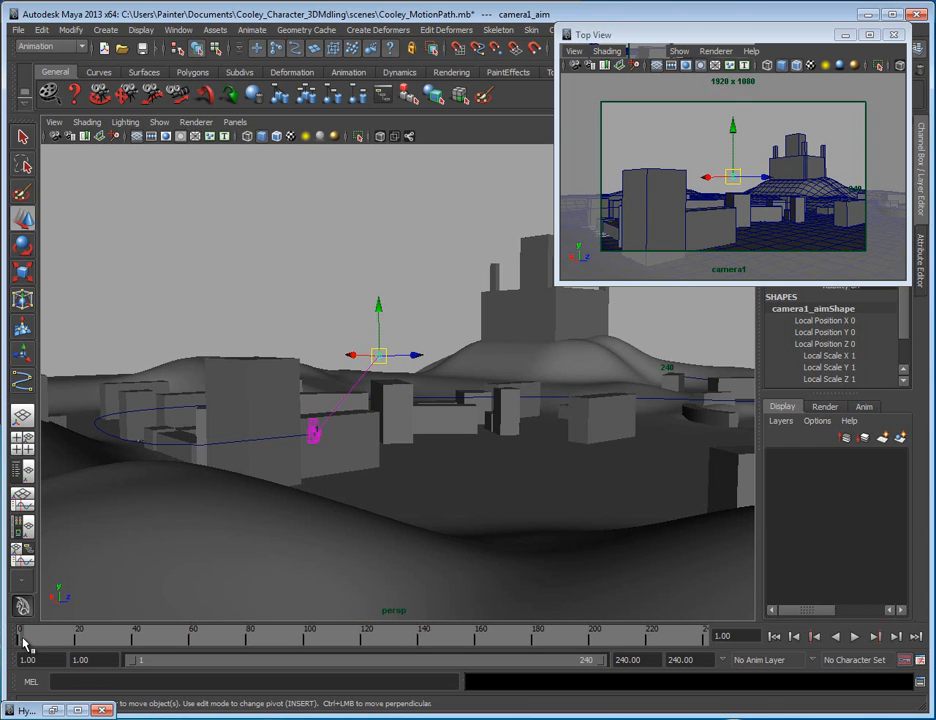
- Play and scrub the animation through the camera1 window to check the framing, ending at frame 1
key("alt+v")
key("alt+v")
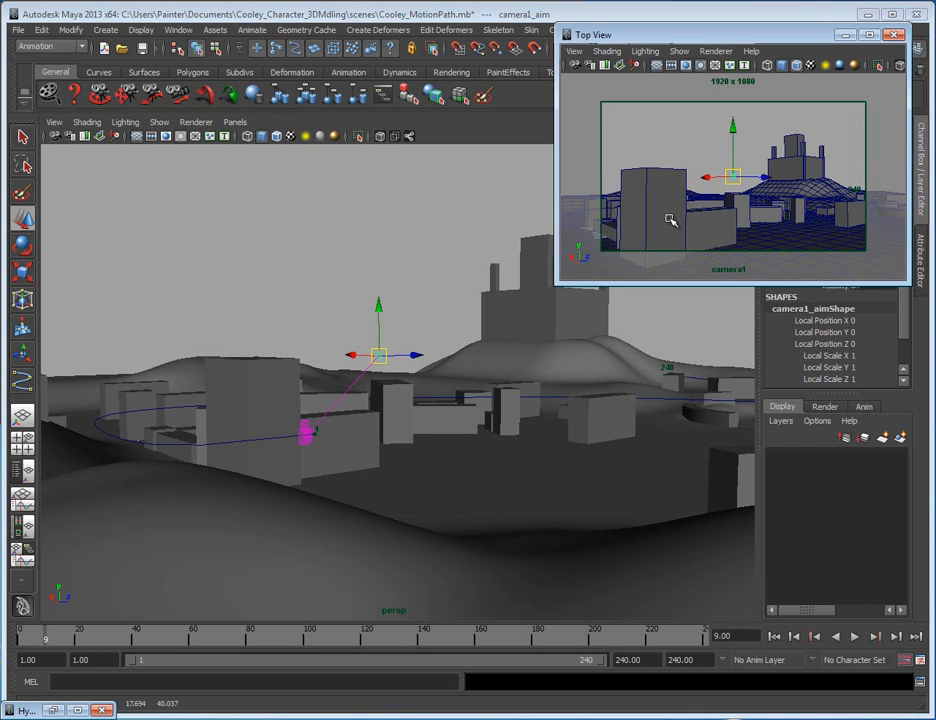
key("alt+v")
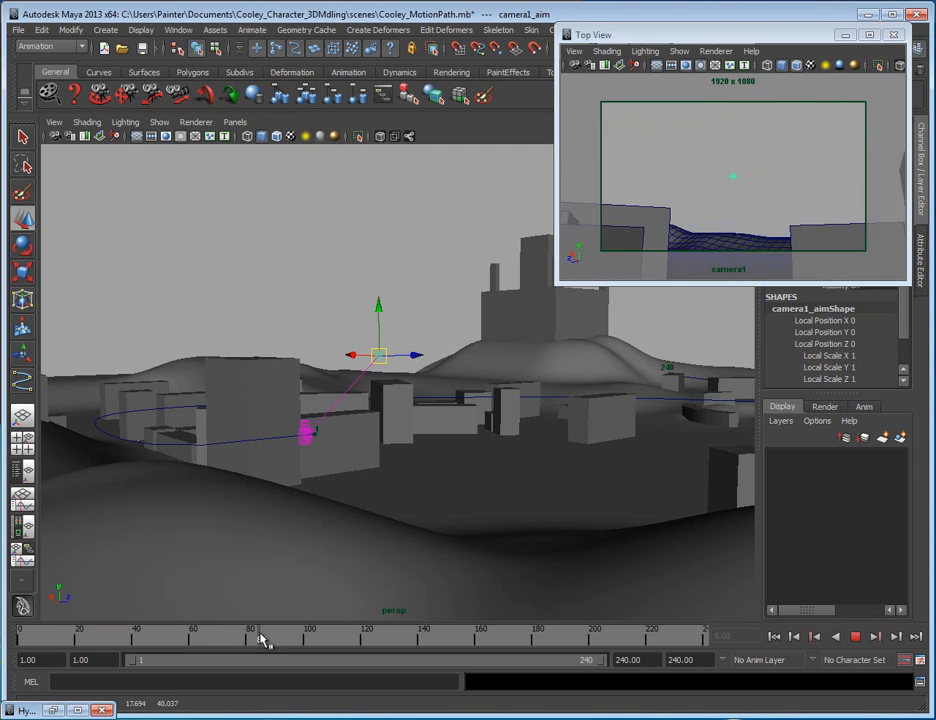
mouse_move(310, 642)
left_mouse_down()
mouse_move(376, 654)
mouse_move(288, 668)
mouse_move(18, 658)
left_mouse_up()
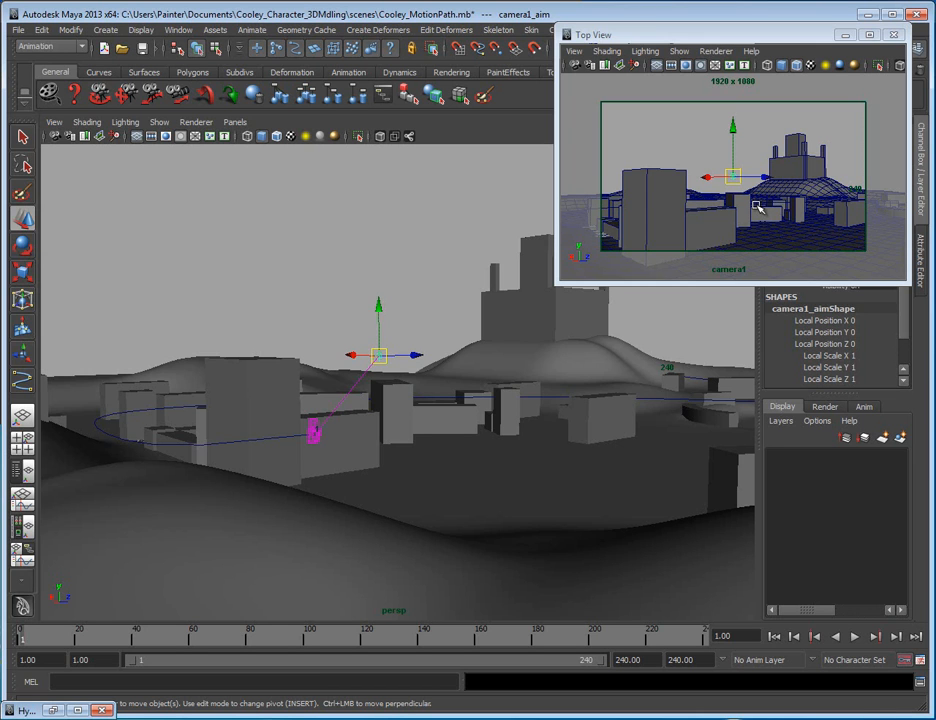
left_click(727, 717)
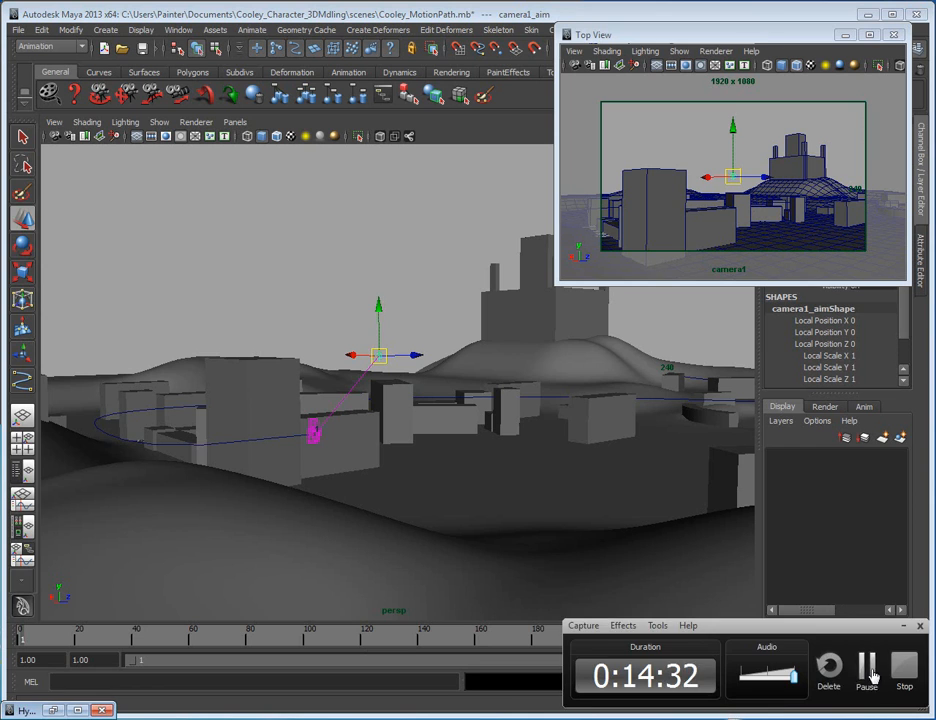
- Save the scene and move the floating camera1 window clear of the channel values
left_click(868, 672)
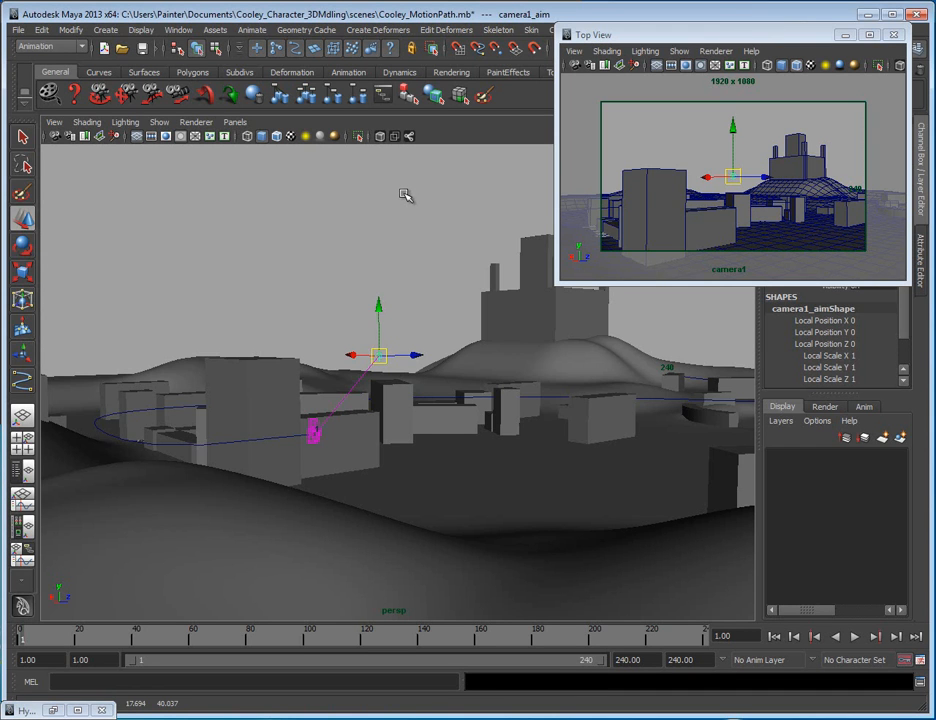
key("ctrl+s")
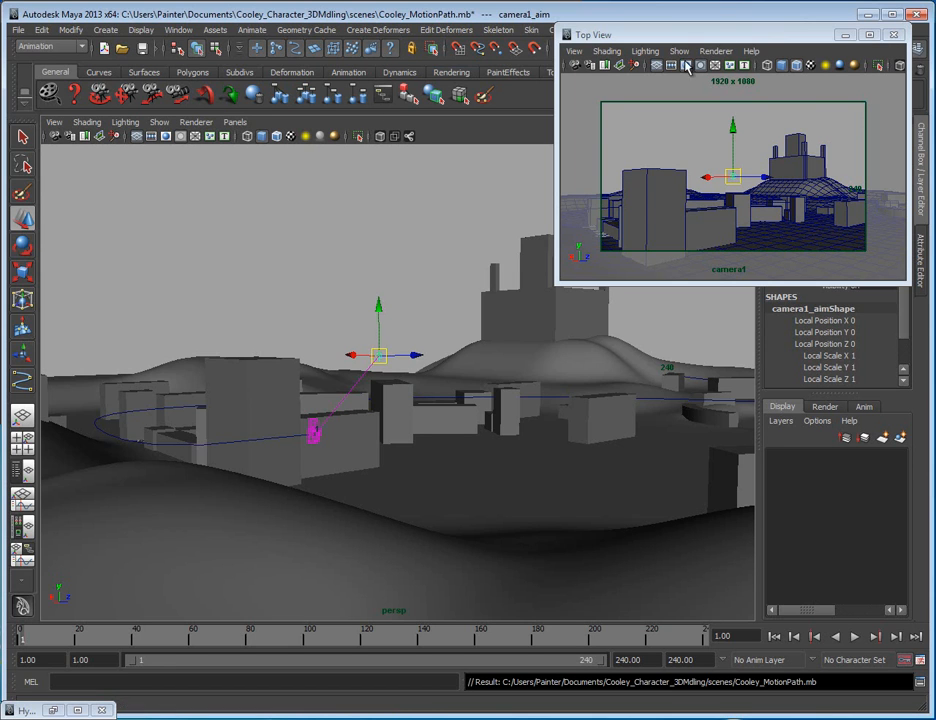
left_click_drag(738, 37, 192, 56)
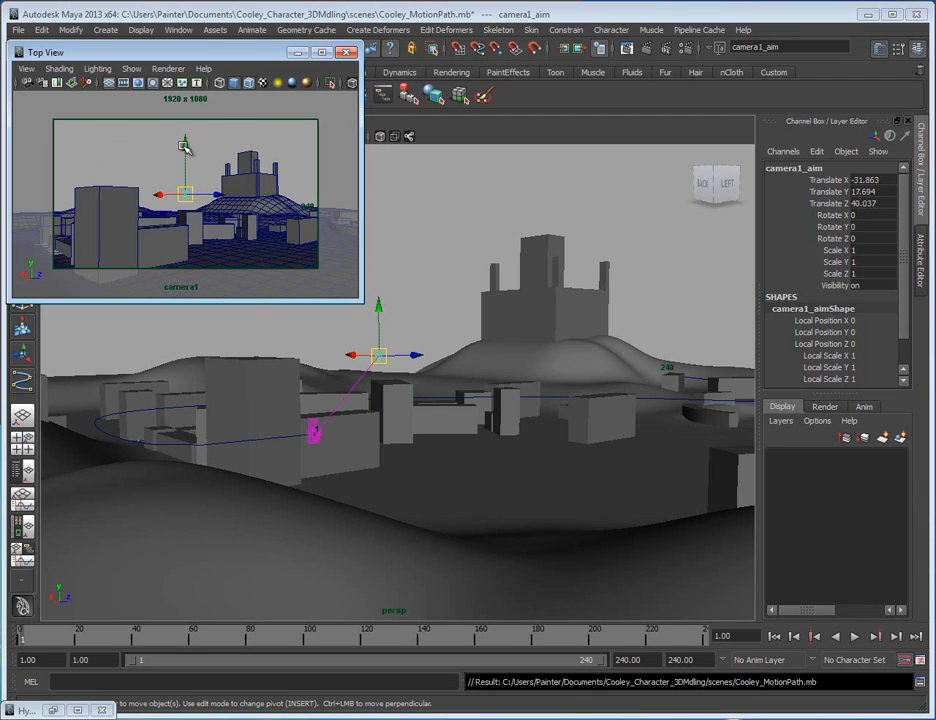
- Orbit to see the whole path and set a key on camera1_aim at frame 1
left_click_drag(296, 274, 322, 353, "alt")
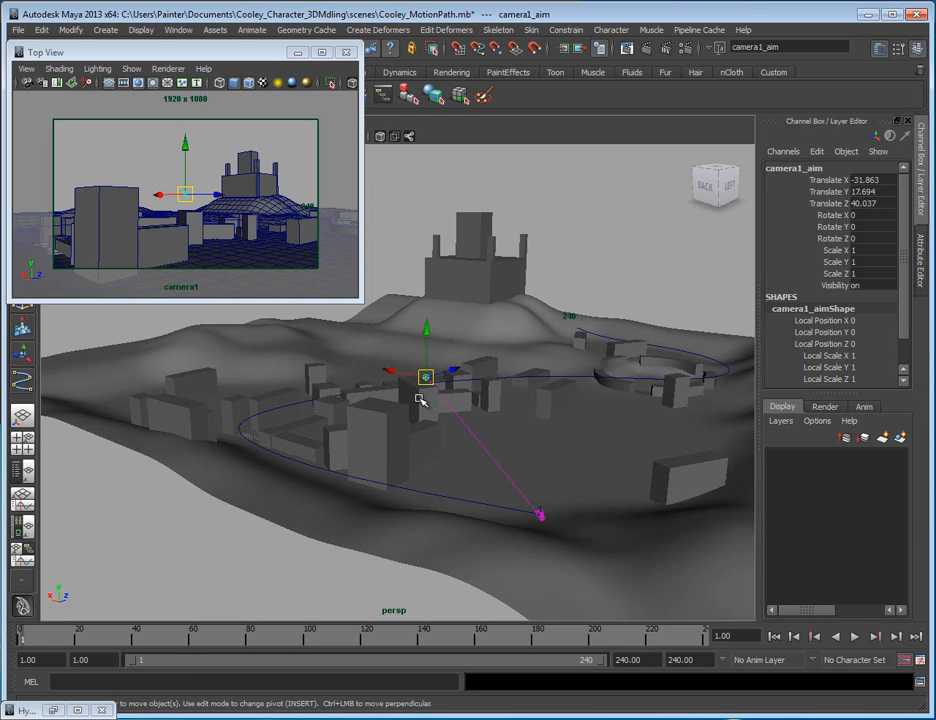
key("s")
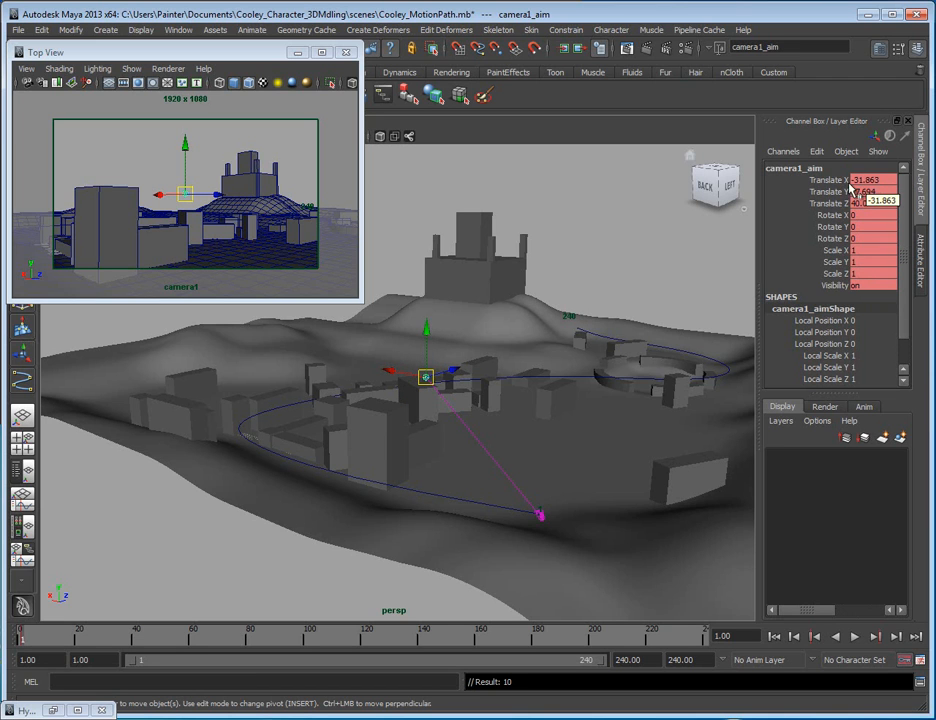
- Examine the time and value keys of curve1's motionPath1 U Value, and reselect camera1_aim with its channels shown
left_click(576, 379)
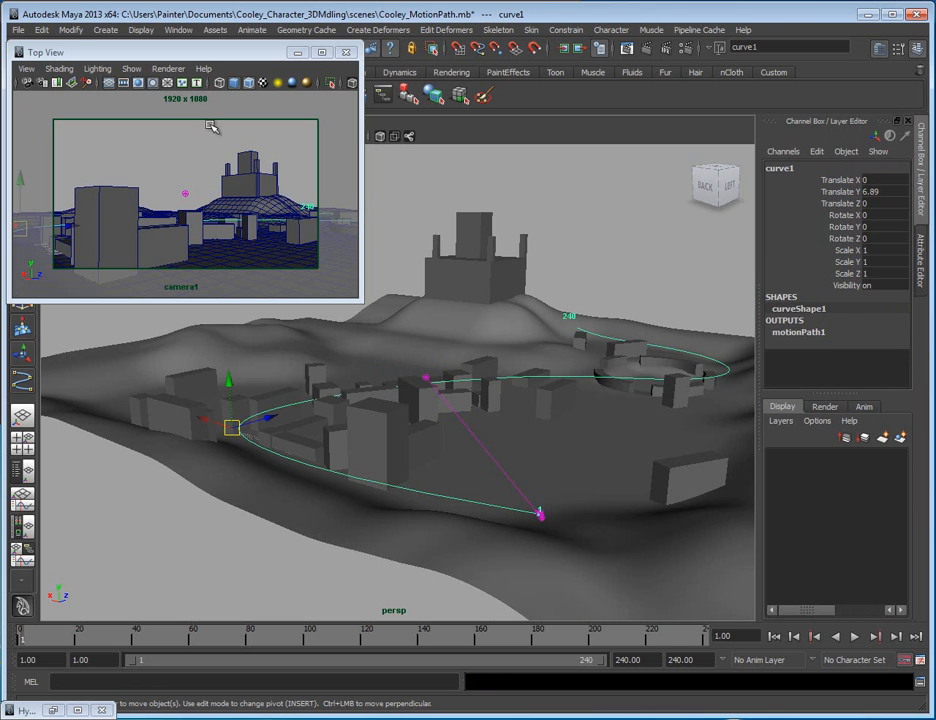
key("ctrl+a")
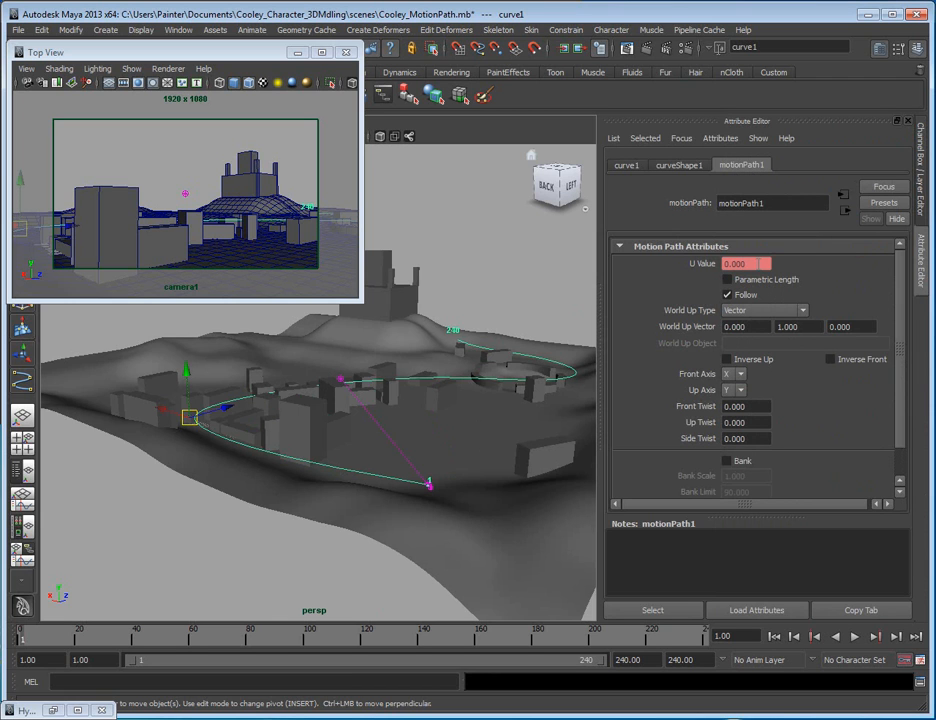
right_click(748, 263)
left_click(800, 273)
left_click(640, 357)
left_click(648, 376)
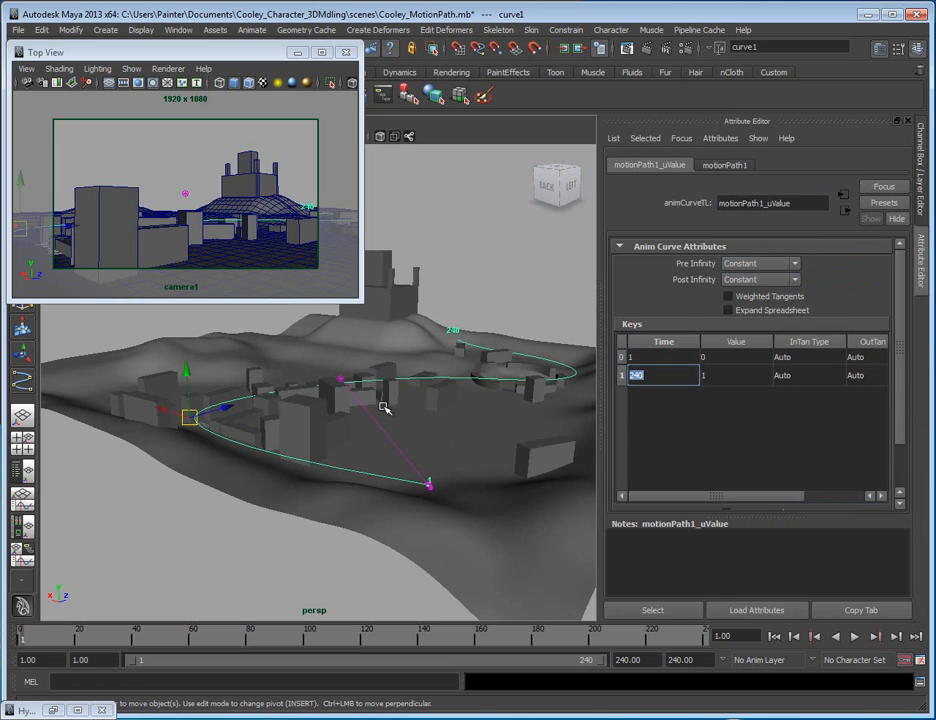
left_click(340, 378)
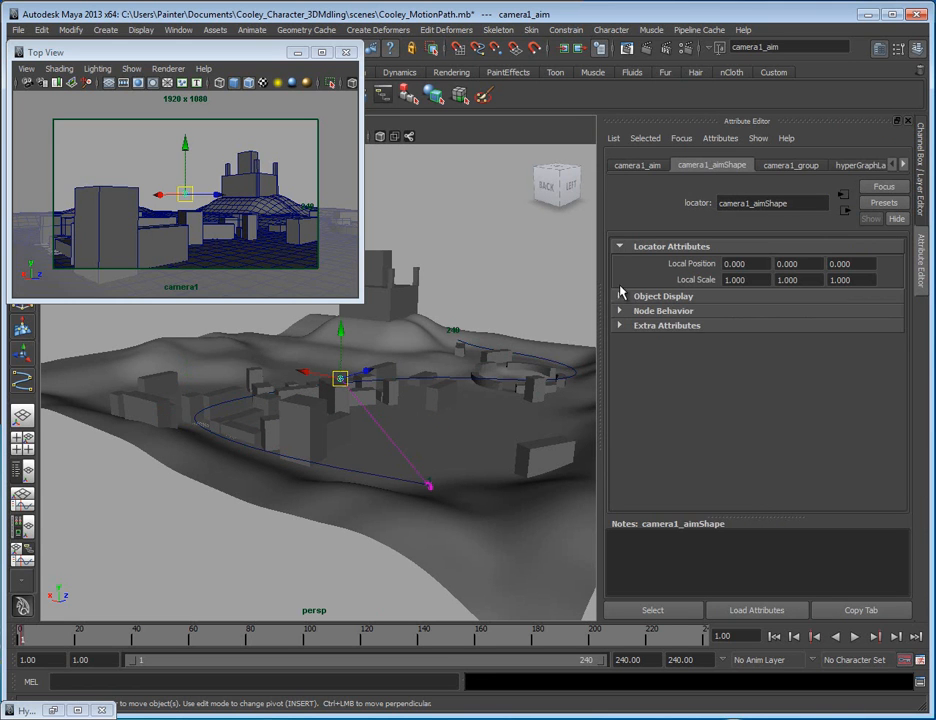
key("ctrl+a")
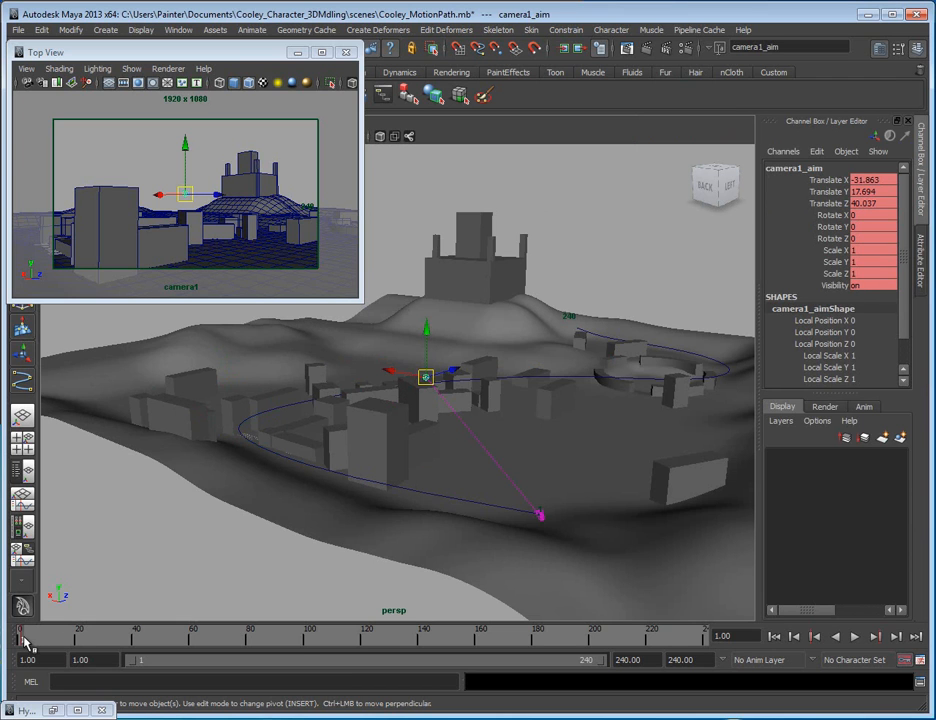
- At frame 39, key camera1_aim at X 11.46, Y 17.694, Z 30.965 and play back the move
left_click_drag(22, 640, 133, 643)
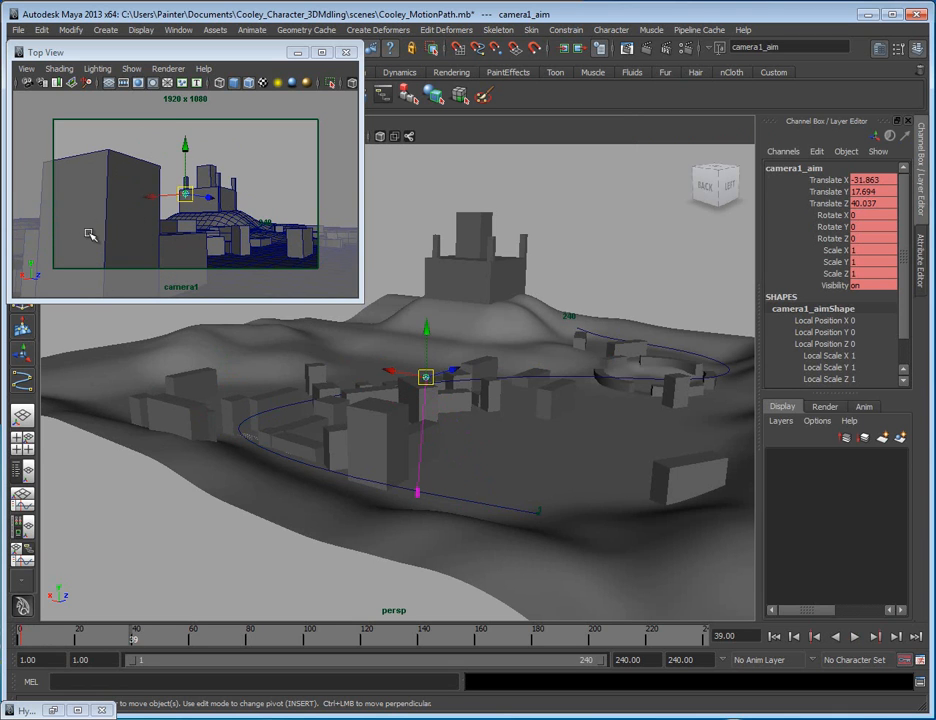
left_click_drag(270, 274, 462, 366, "alt")
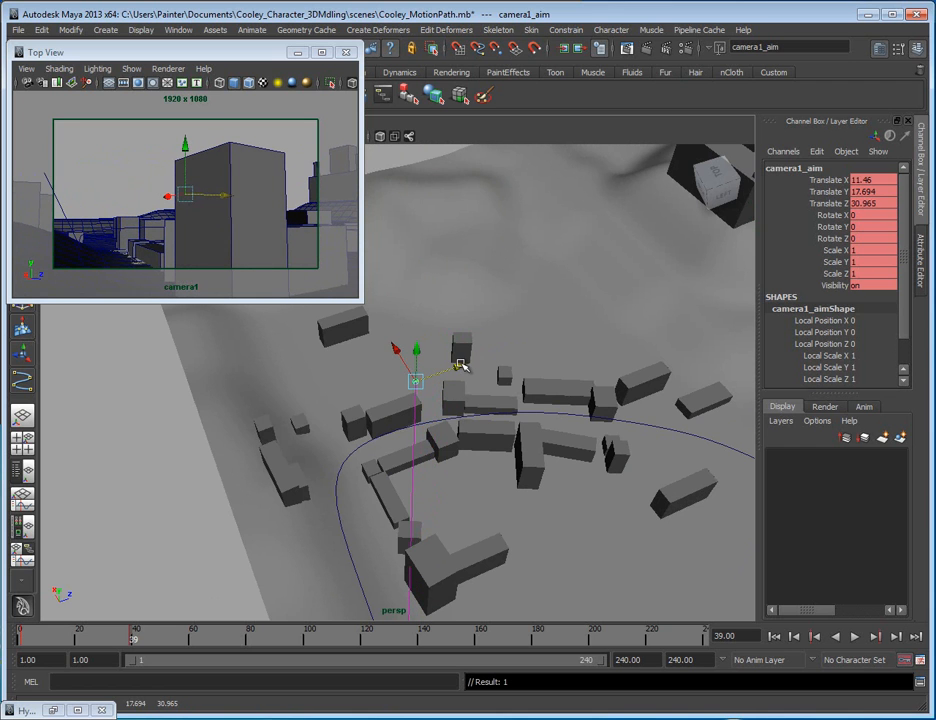
left_click_drag(491, 439, 420, 386, "alt")
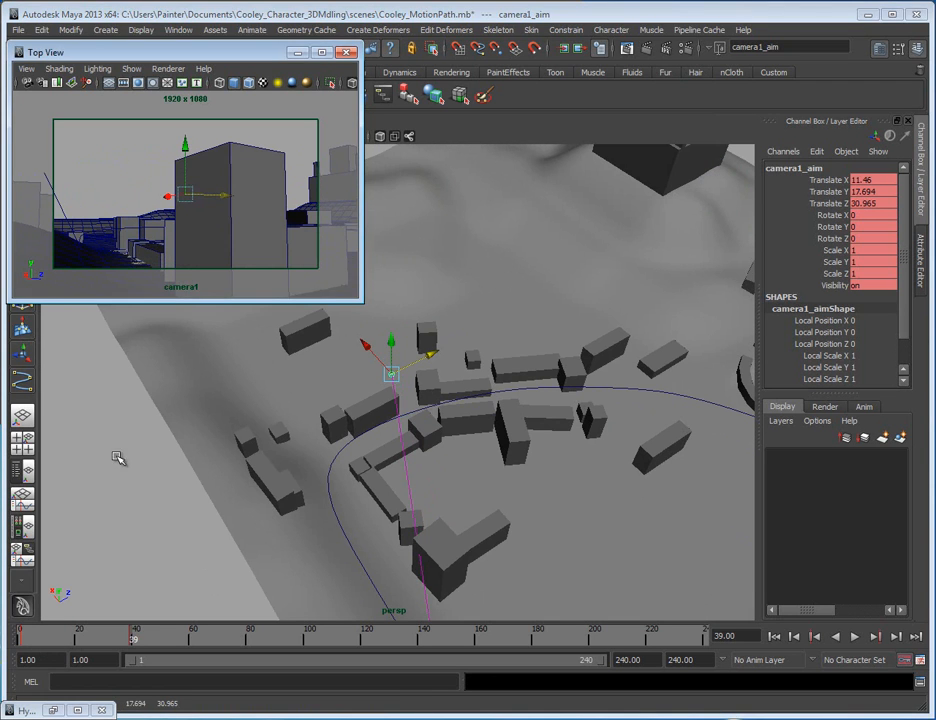
key("alt+v")
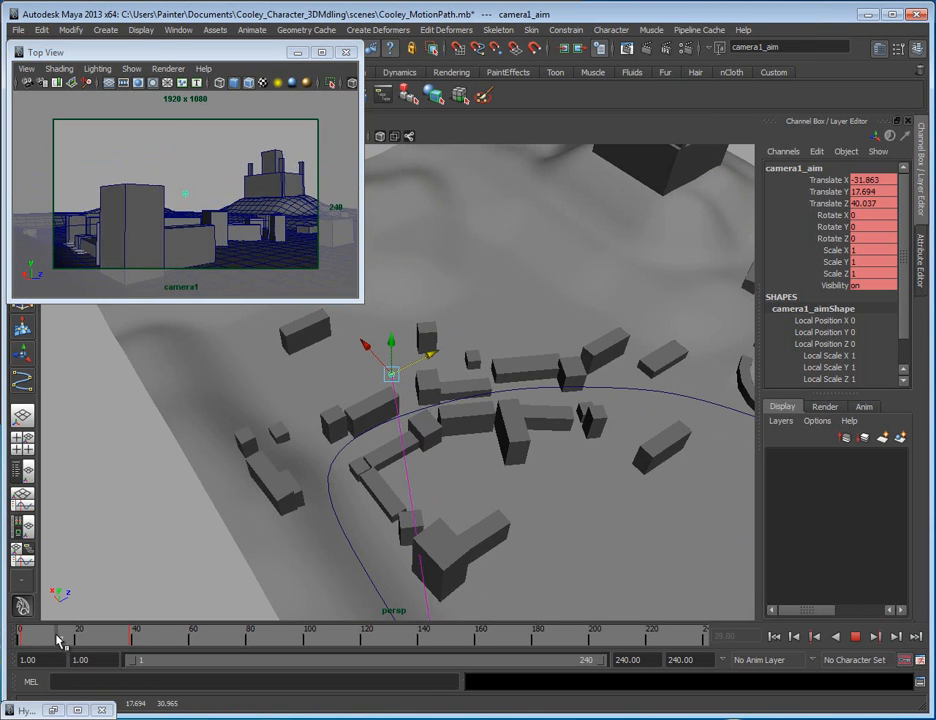
- At frame 63, key camera1_aim at X 16.089, Y 8.131, Z 71.296 and review the opening frames
left_click_drag(96, 638, 200, 654)
left_click_drag(357, 480, 393, 414, "alt")
left_click_drag(464, 476, 384, 416, "alt")
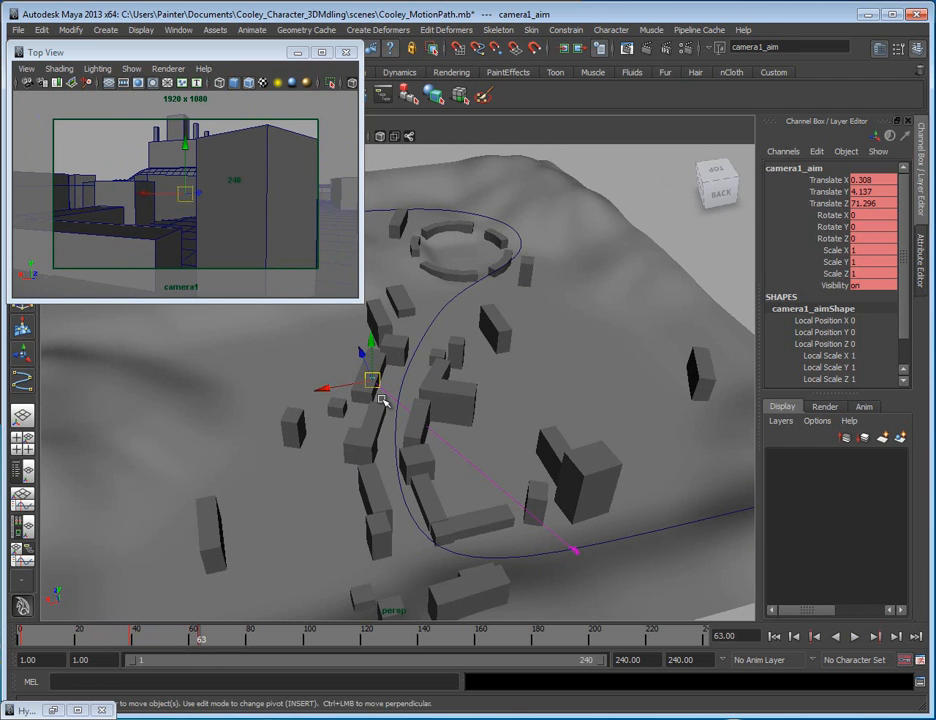
left_click_drag(324, 389, 273, 397)
left_click_drag(318, 355, 320, 334)
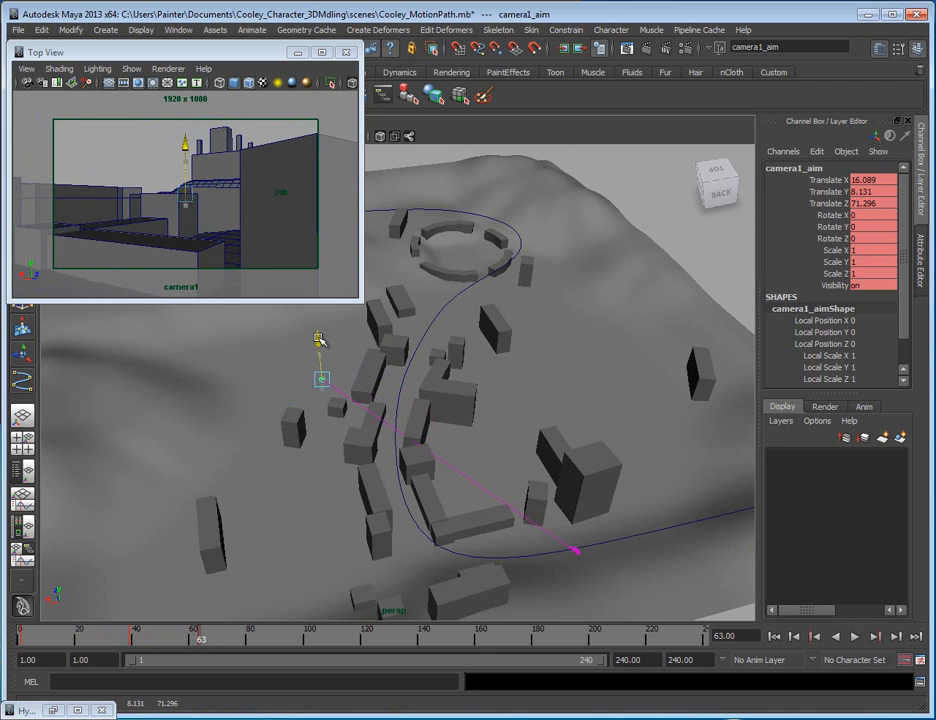
middle_click(215, 211)
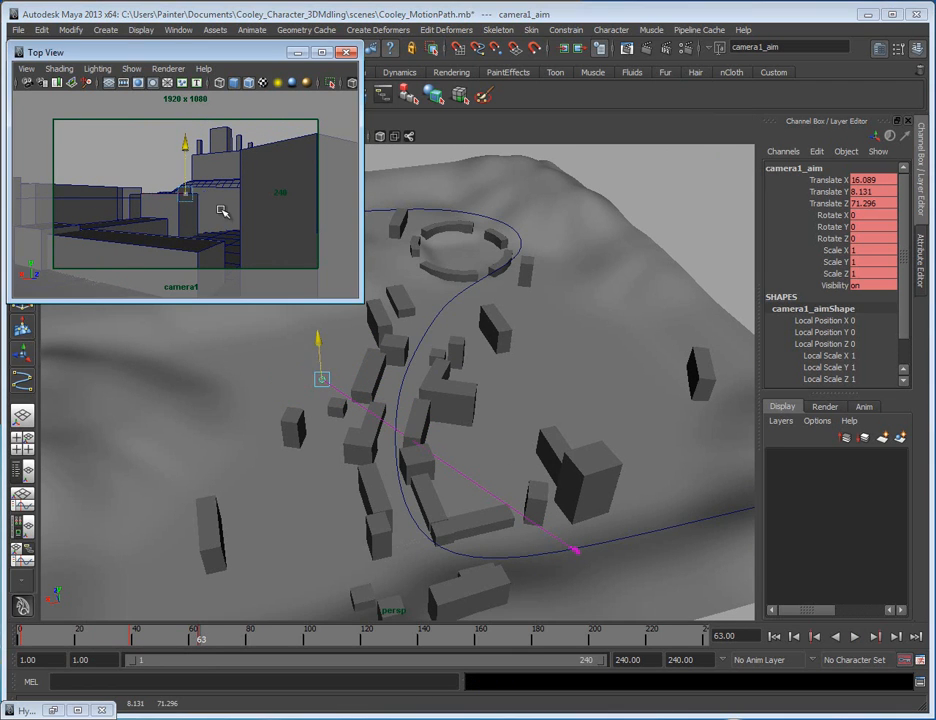
left_click_drag(23, 640, 62, 645)
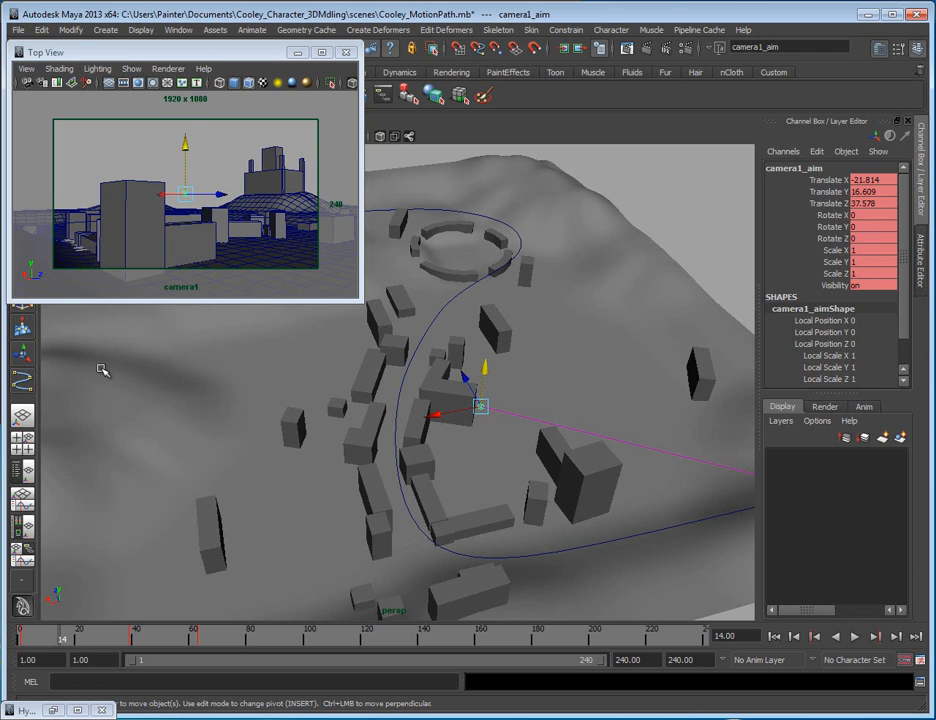
key("alt+v")
- At frame 83, key camera1_aim between the village buildings at X -5.876, Y 4.13, Z 66.876 and play it back
left_click_drag(62, 642, 257, 670)
left_click_drag(398, 413, 407, 380, "alt")
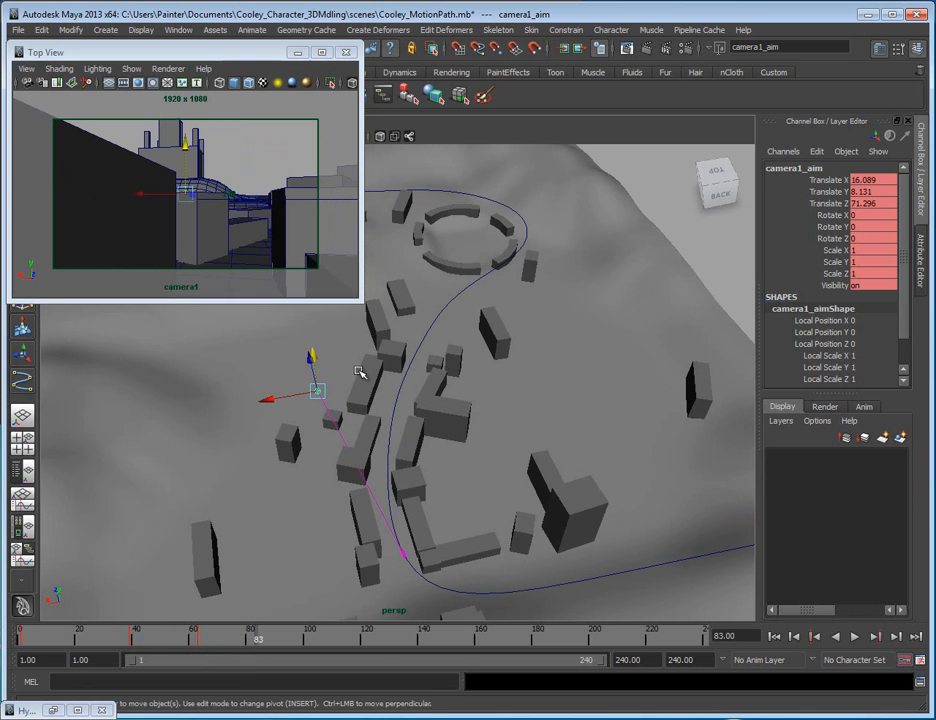
left_click_drag(318, 389, 443, 386)
left_click_drag(355, 386, 356, 396)
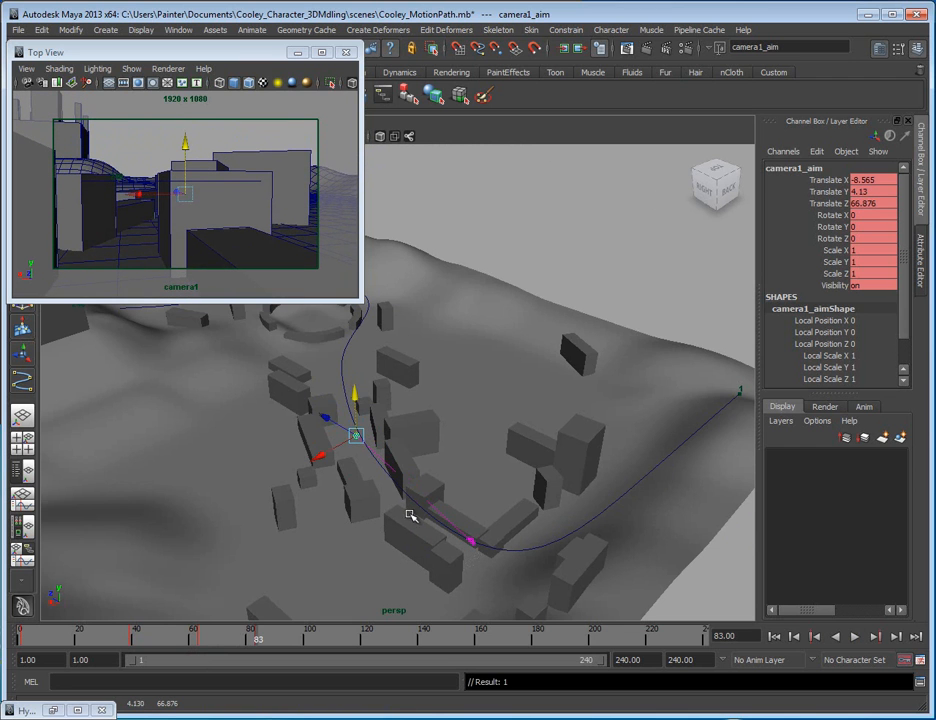
left_click_drag(419, 543, 338, 447, "alt")
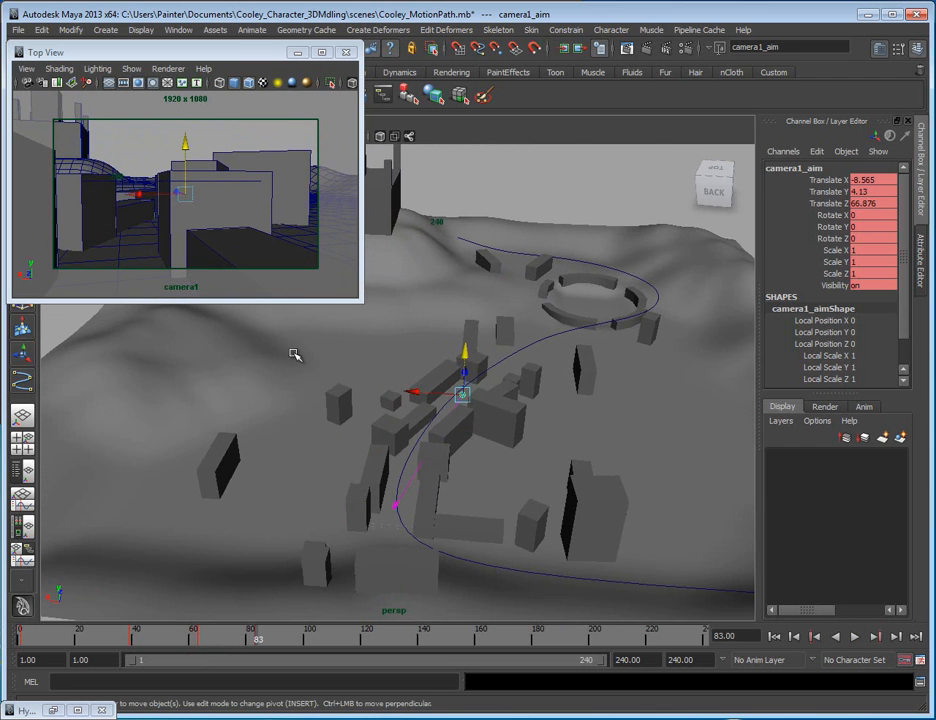
left_click_drag(188, 275, 433, 390, "alt")
left_click_drag(390, 358, 372, 347)
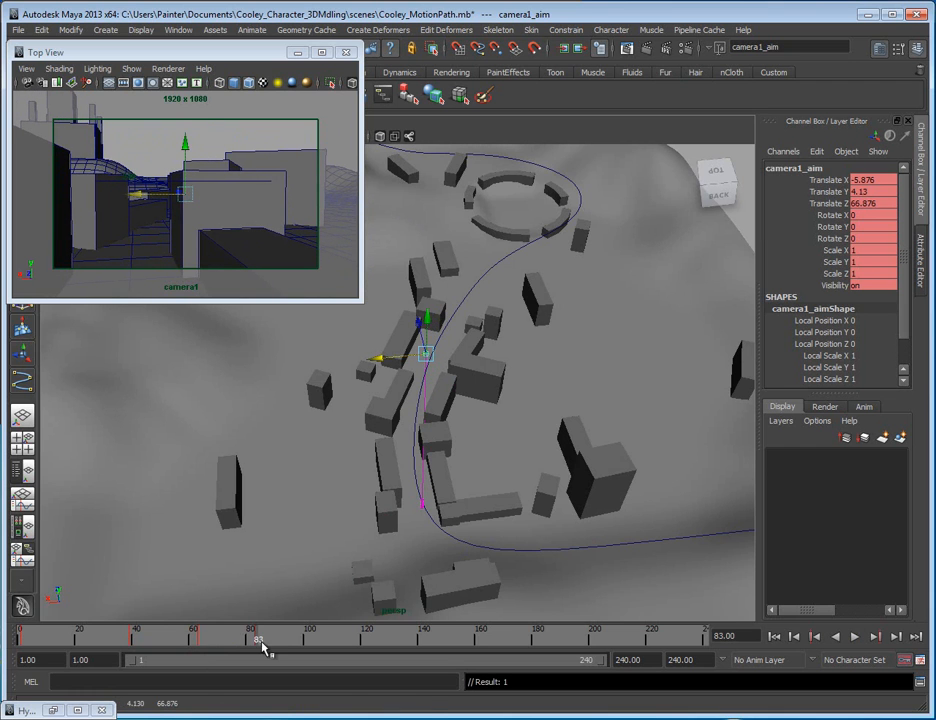
left_click(200, 119)
key("alt+v")
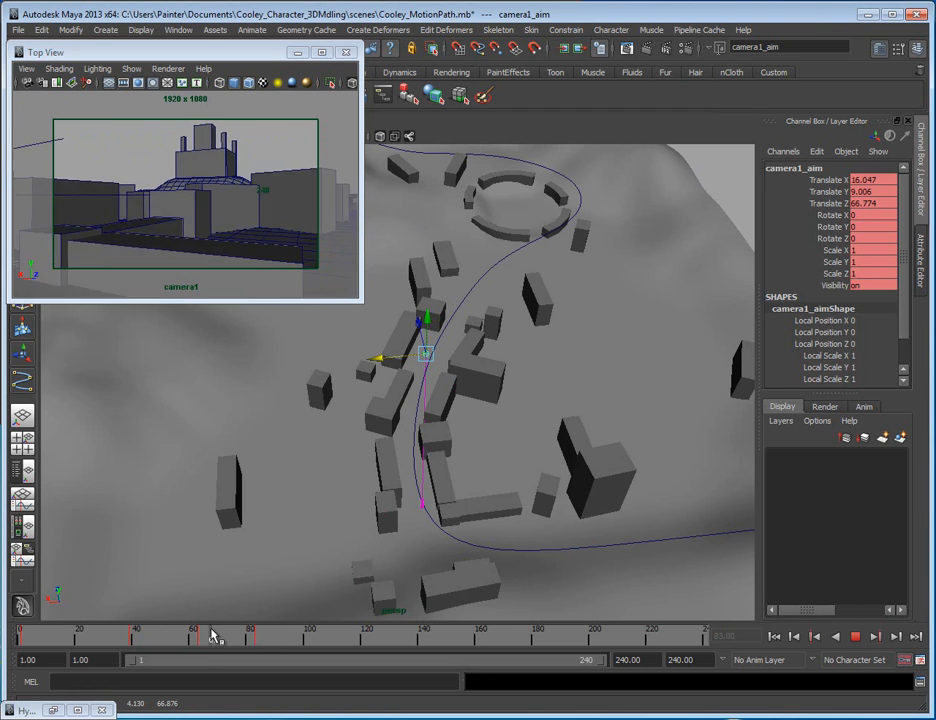
- Key camera1_aim at frames 96 and 103, placing it inside the round enclosure at X -55.241, Y 5.554, Z 143.723 by frame 103
left_click_drag(258, 638, 267, 640)
left_click_drag(365, 477, 262, 489, "alt")
right_click_drag(262, 489, 422, 501, "alt")
middle_click_drag(422, 501, 240, 460, "alt")
left_click_drag(312, 456, 277, 454, "alt")
scroll(297, 493, "down", 5)
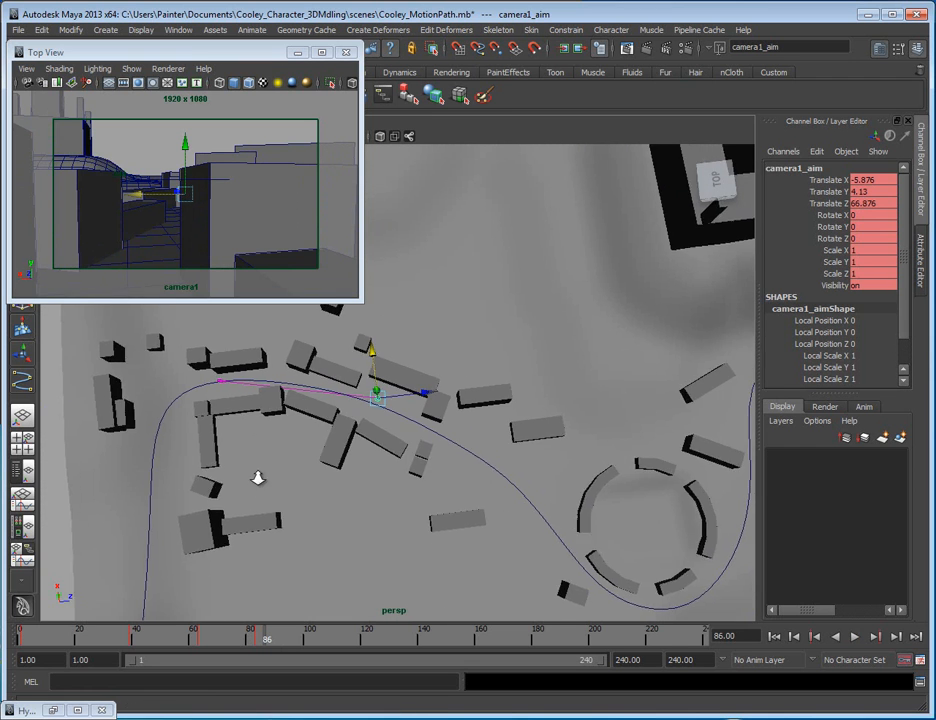
left_click_drag(264, 636, 295, 635)
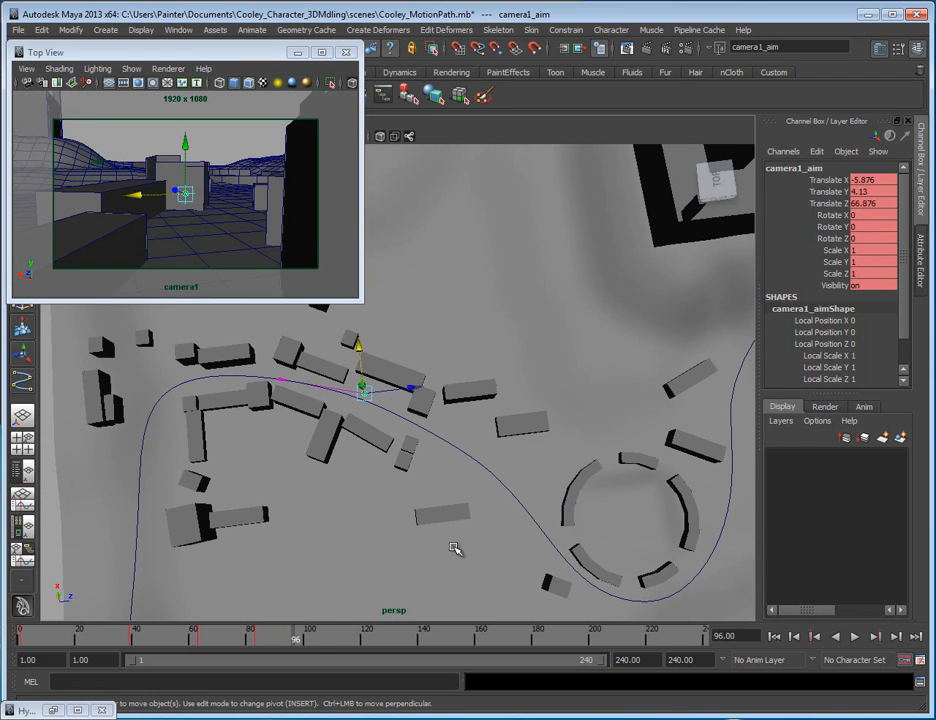
middle_click_drag(393, 580, 311, 549, "alt")
left_click_drag(290, 362, 579, 464)
left_click_drag(296, 641, 318, 641)
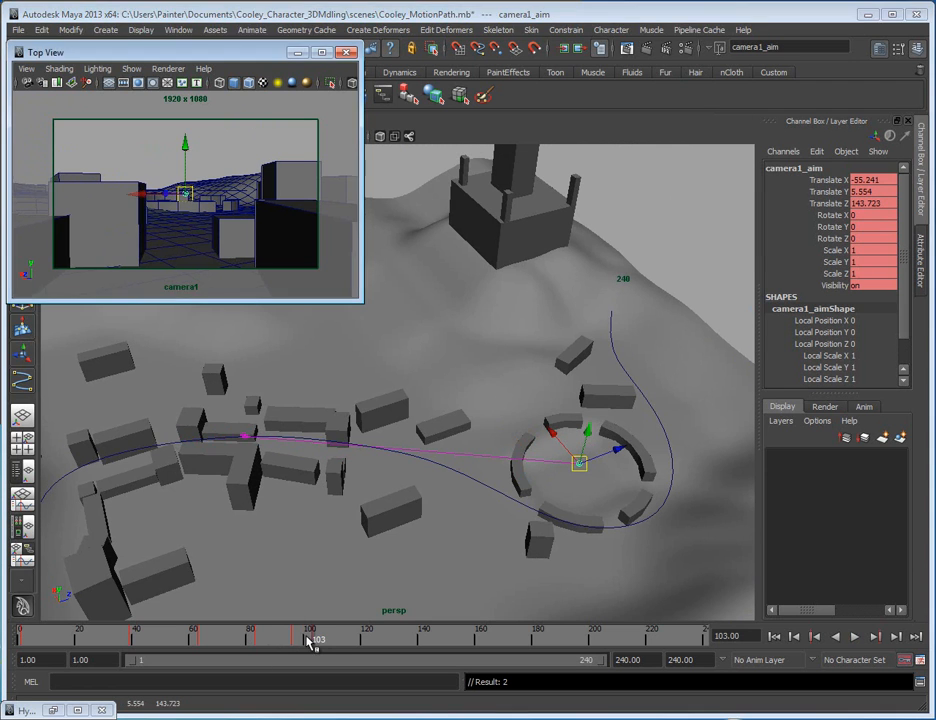
- Review the shot past frame 103 and key camera1_aim in place inside the enclosure at frame 148
key("alt+v")
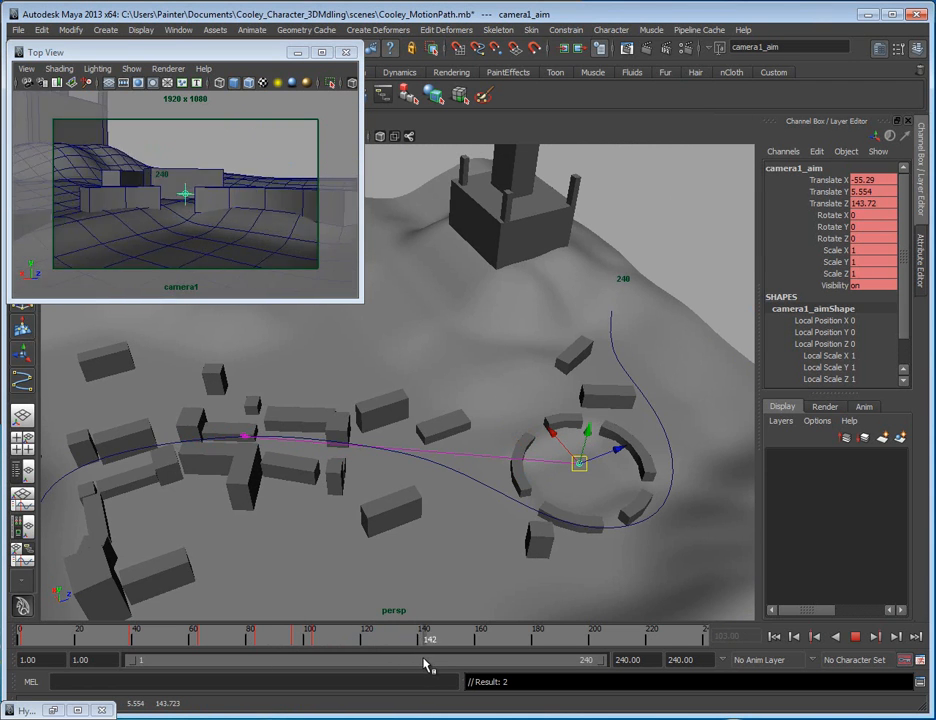
key("alt+v")
left_click_drag(434, 385, 387, 500, "alt")
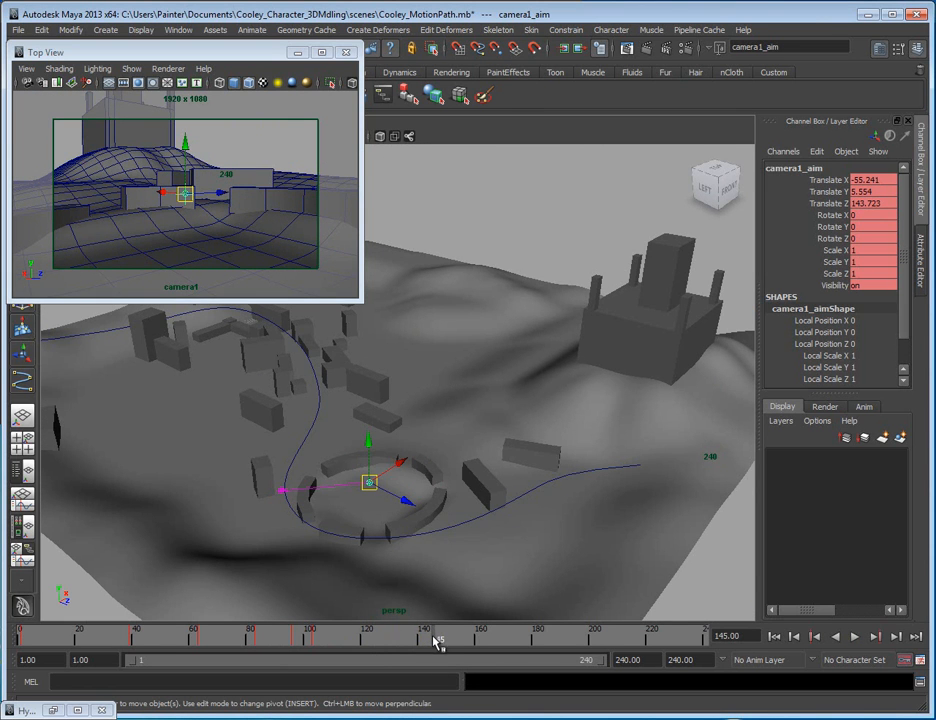
key("alt+v")
left_click_drag(447, 643, 470, 643)
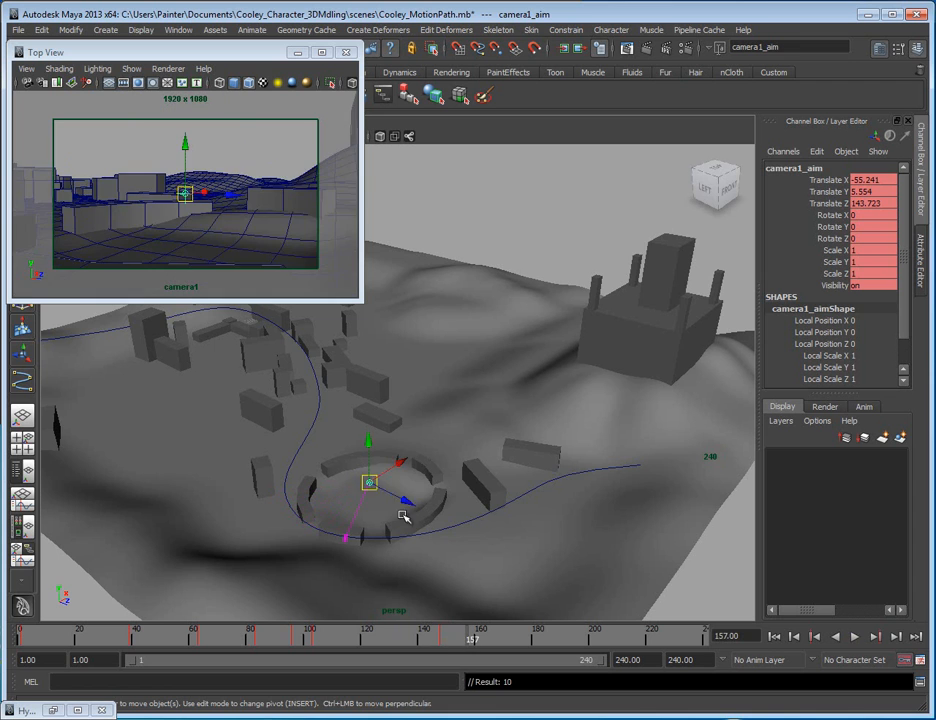
- Try nudging camera1_aim inside the enclosure at frame 157, undo it, and scrub the frames from 104 on
mouse_move(368, 484)
left_mouse_down()
mouse_move(418, 474)
mouse_move(380, 474)
mouse_move(373, 485)
left_mouse_up()
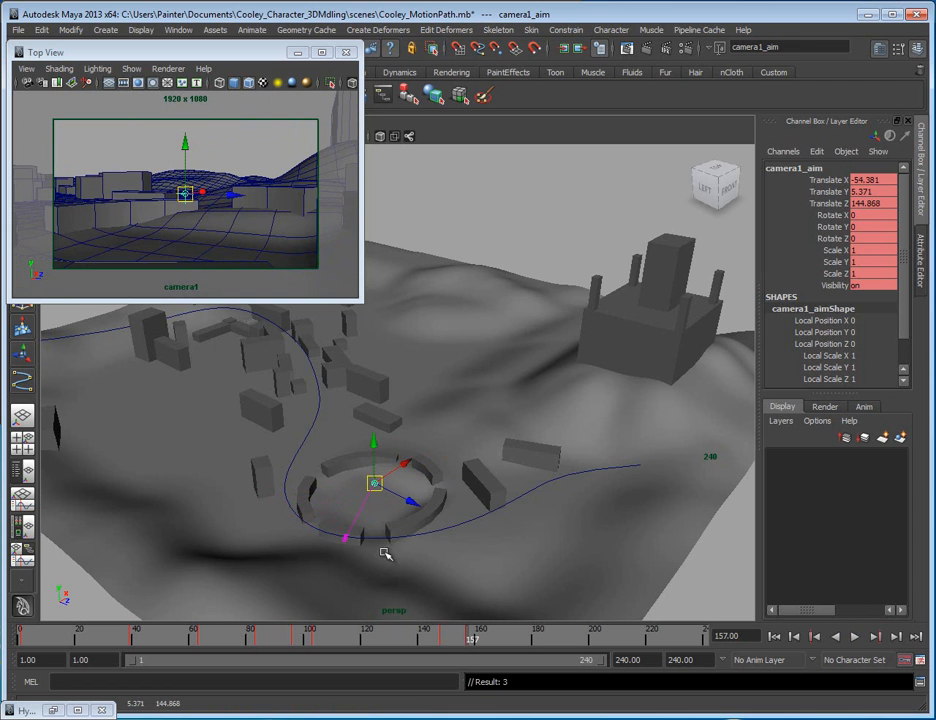
key("ctrl+z")
left_click_drag(282, 639, 338, 638)
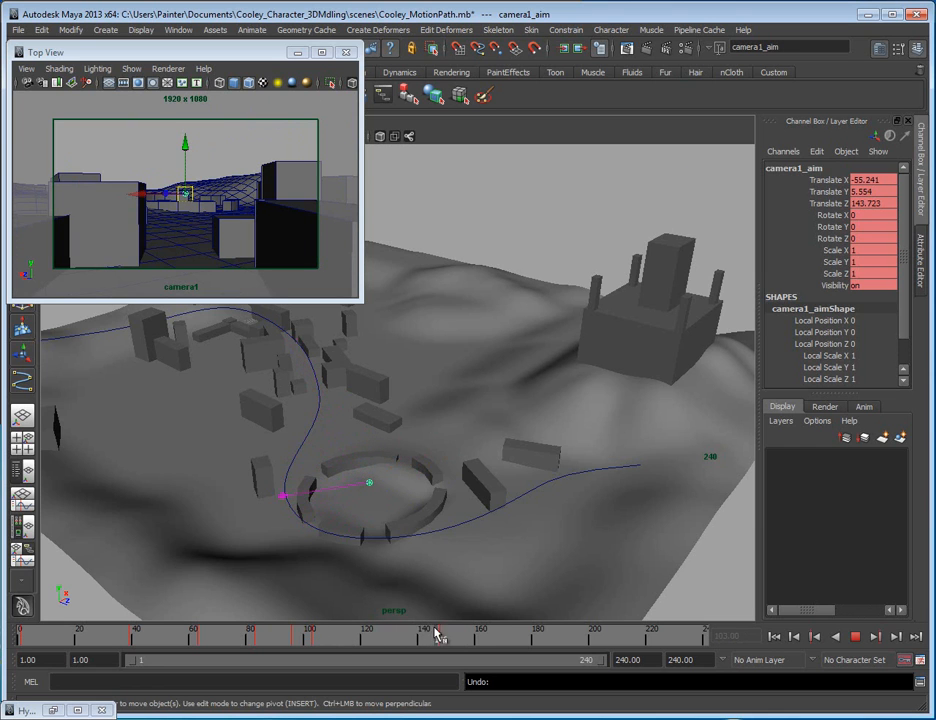
left_click_drag(446, 640, 448, 645)
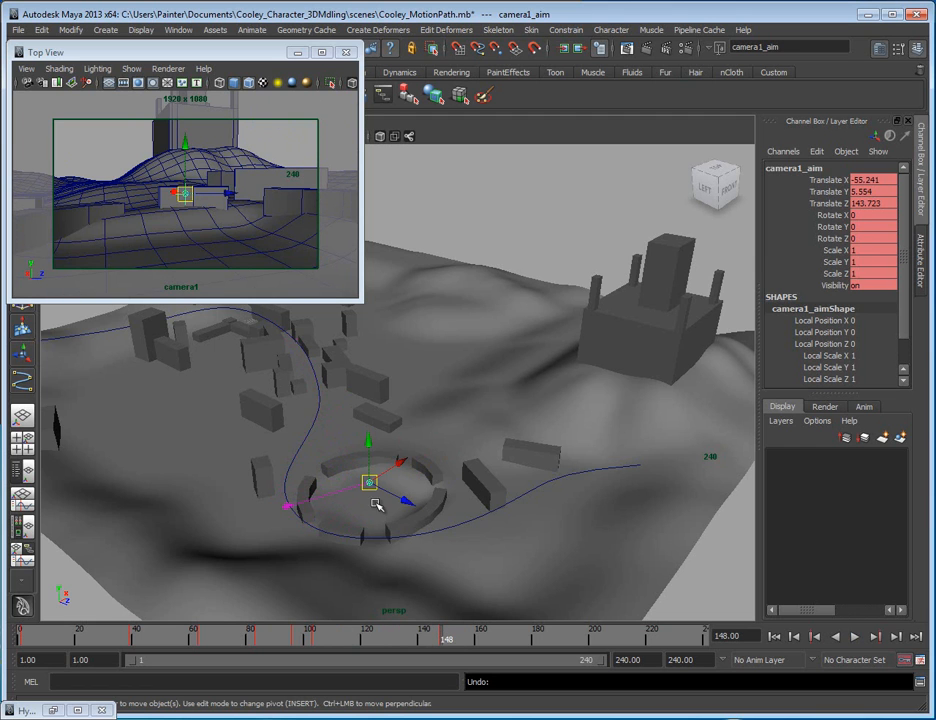
left_click(319, 645)
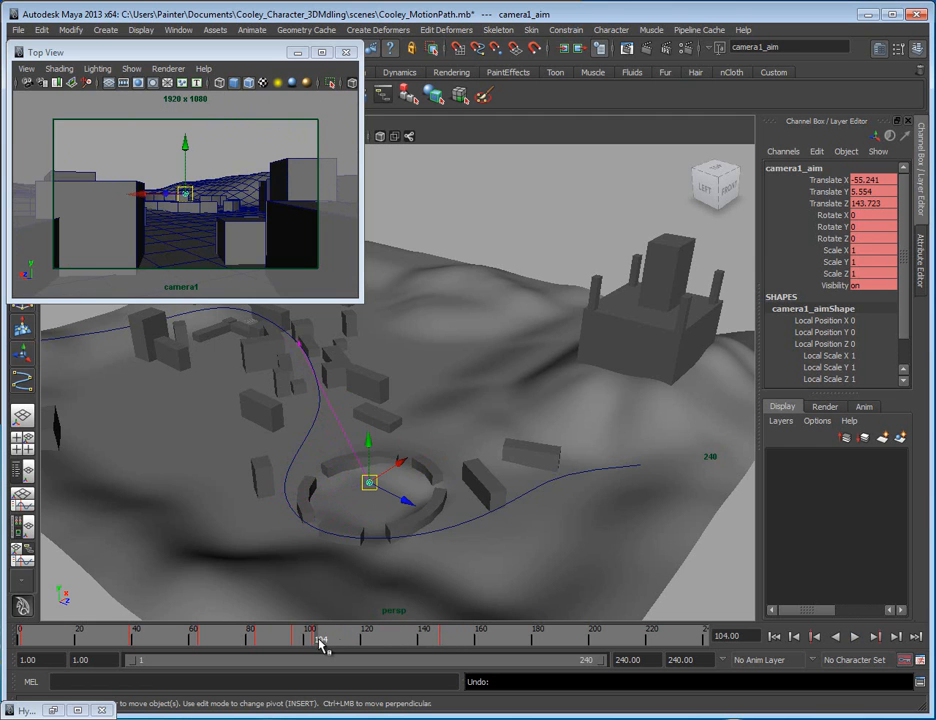
mouse_move(324, 645)
left_mouse_down()
mouse_move(422, 648)
mouse_move(339, 645)
left_mouse_up()
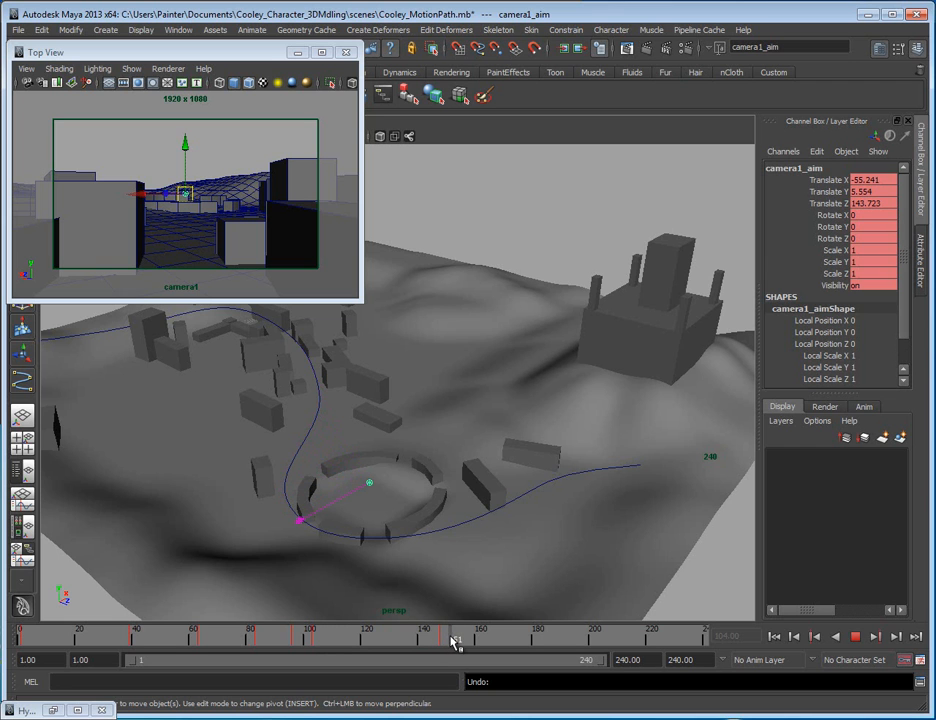
- At frame 166, move camera1_aim onto the castle at about X 32, Y 36, Z 178
left_click_drag(457, 642, 467, 640)
middle_click_drag(410, 514, 363, 517, "alt")
left_click_drag(319, 485, 598, 315)
left_click_drag(650, 437, 522, 414, "alt")
middle_click_drag(522, 414, 408, 452, "alt")
left_click_drag(356, 351, 467, 379)
left_click_drag(412, 385, 570, 428, "alt")
left_click_drag(512, 330, 510, 359)
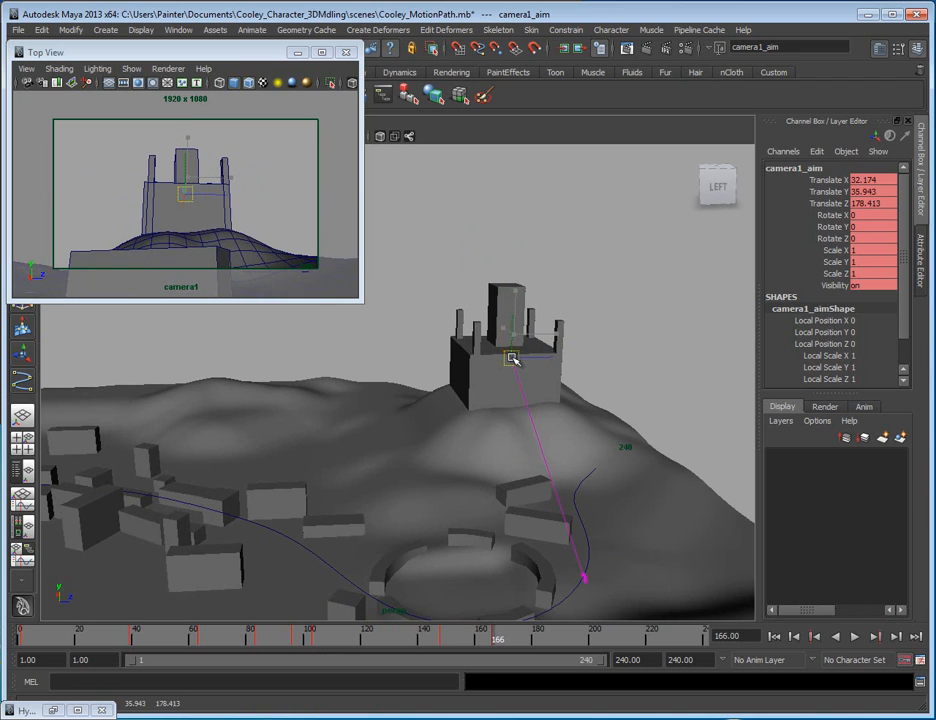
- Scrub and play around frames 144 to 149 to examine how camera1_aim leaves the round enclosure
left_click_drag(495, 501, 456, 513, "alt")
mouse_move(412, 639)
left_mouse_down()
mouse_move(533, 646)
mouse_move(415, 645)
mouse_move(437, 643)
left_mouse_up()
right_click_drag(378, 587, 401, 568, "alt")
left_click_drag(401, 568, 396, 576, "alt")
middle_click_drag(396, 576, 388, 497, "alt")
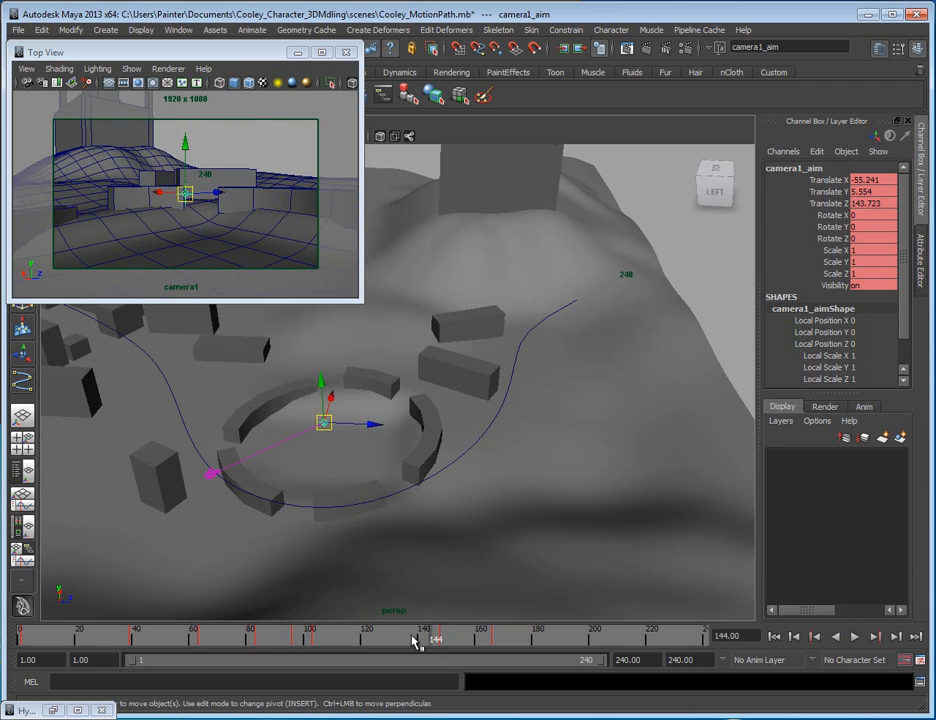
key("alt+v")
key("alt+v")
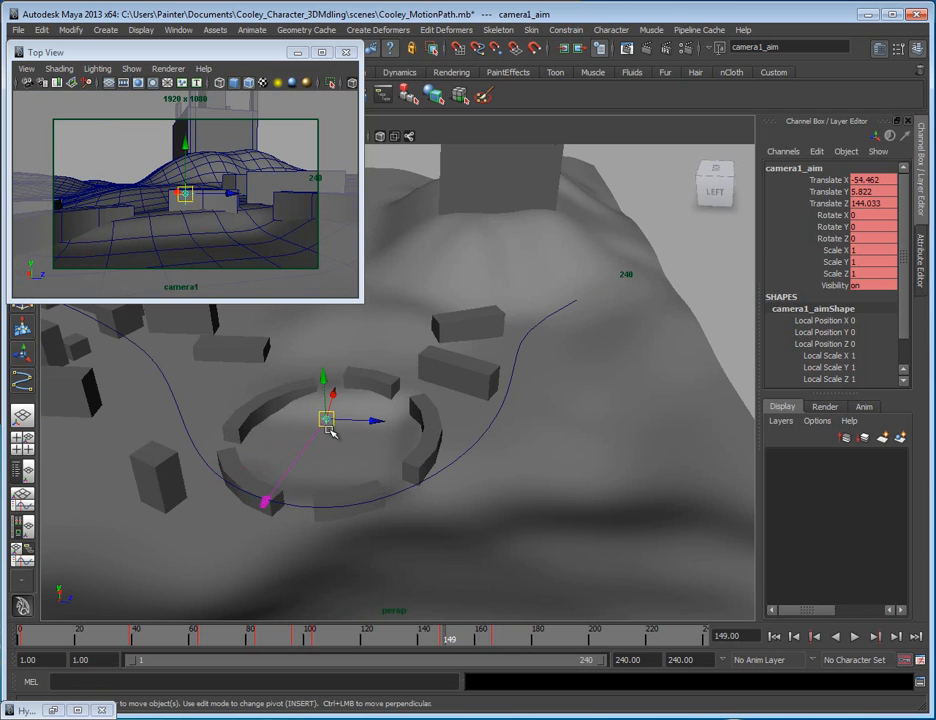
left_click(189, 188)
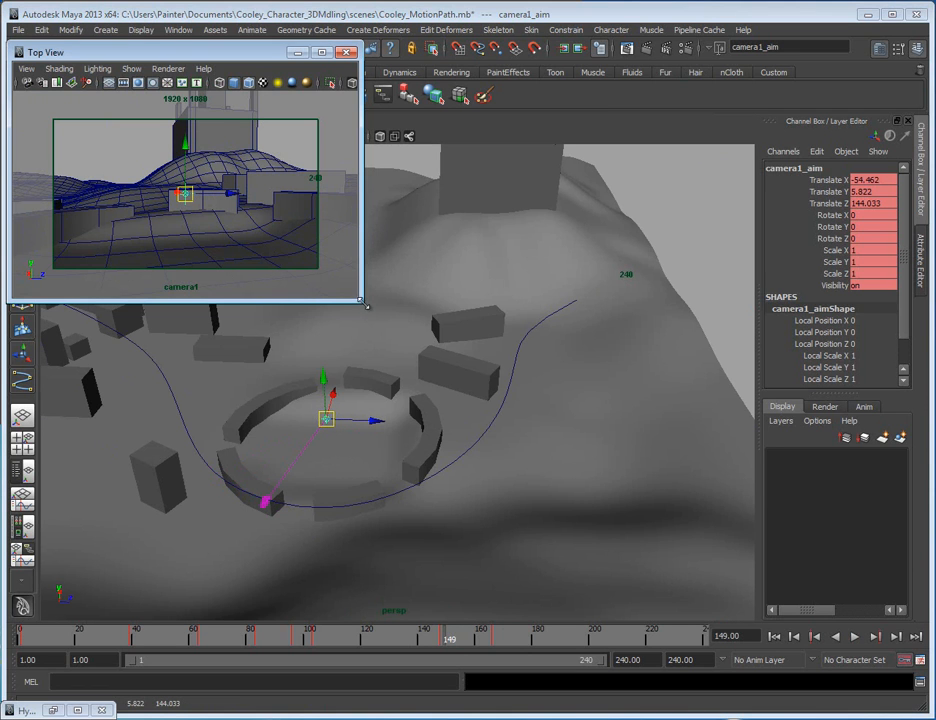
- Enlarge the floating camera1 window and replay the animation in it
left_click_drag(365, 305, 546, 433)
key("alt+v")
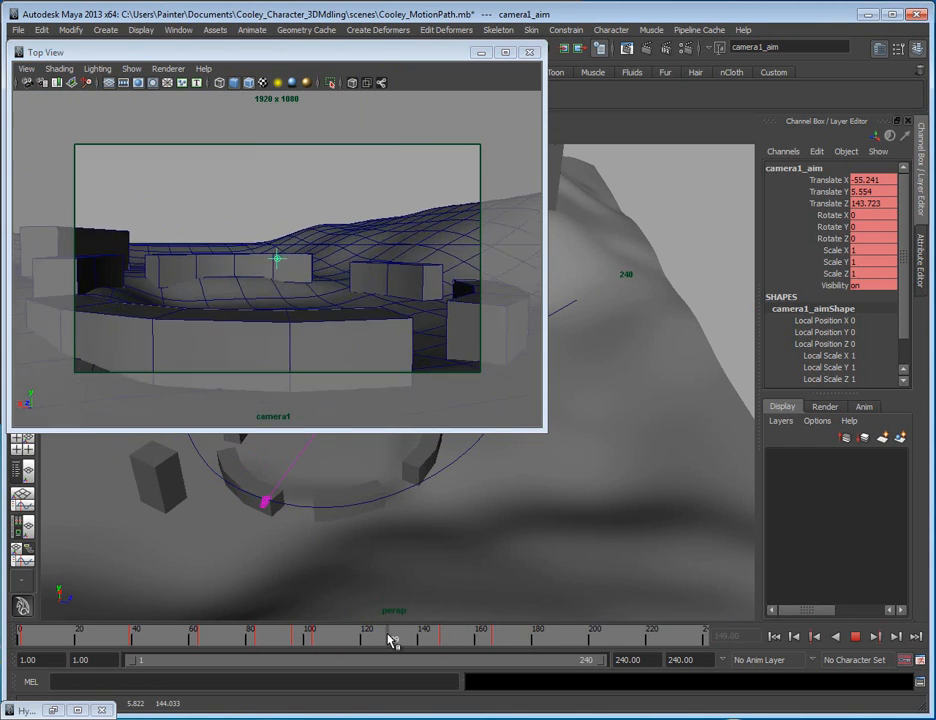
- Play and scrub the camera move between about frames 120 and 148 to examine the aim's transition toward the castle
mouse_move(452, 641)
left_mouse_down()
mouse_move(470, 643)
mouse_move(428, 654)
mouse_move(473, 655)
mouse_move(439, 660)
left_mouse_up()
key("w")
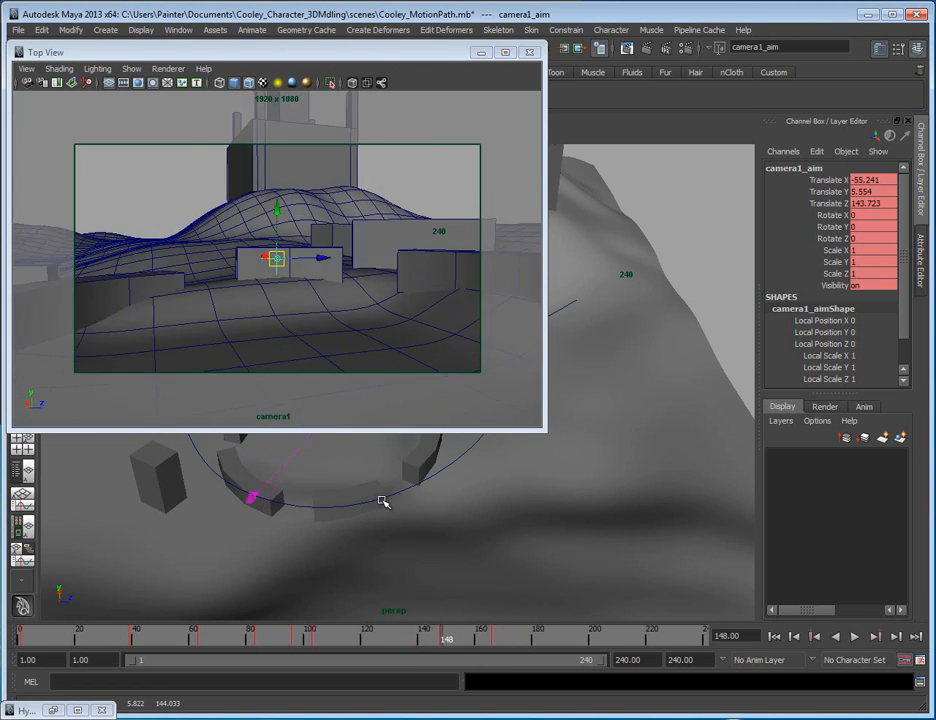
key("alt+v")
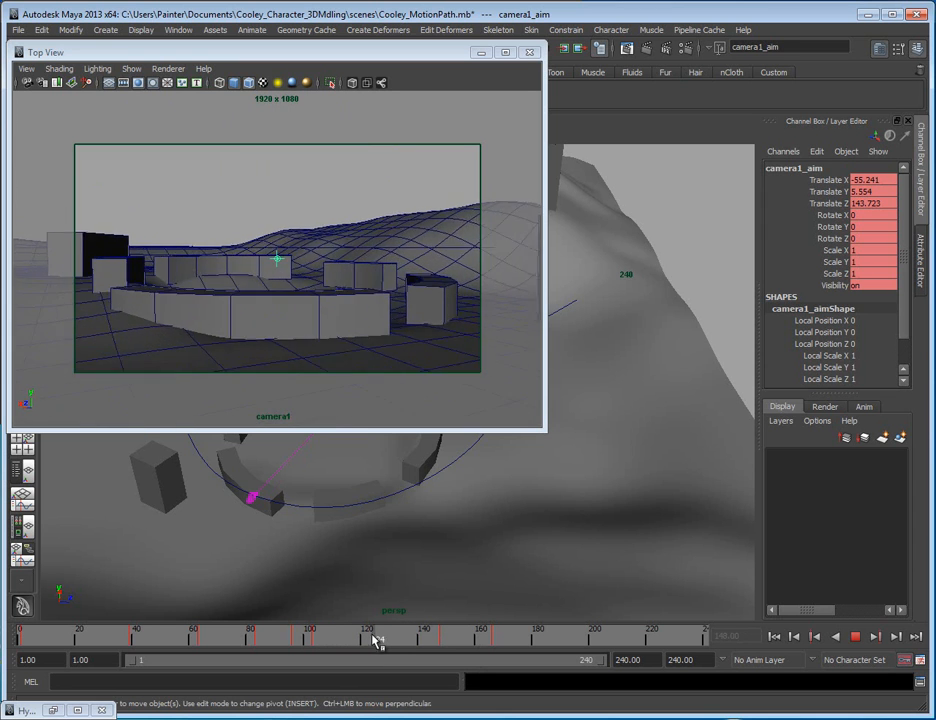
key("alt+v")
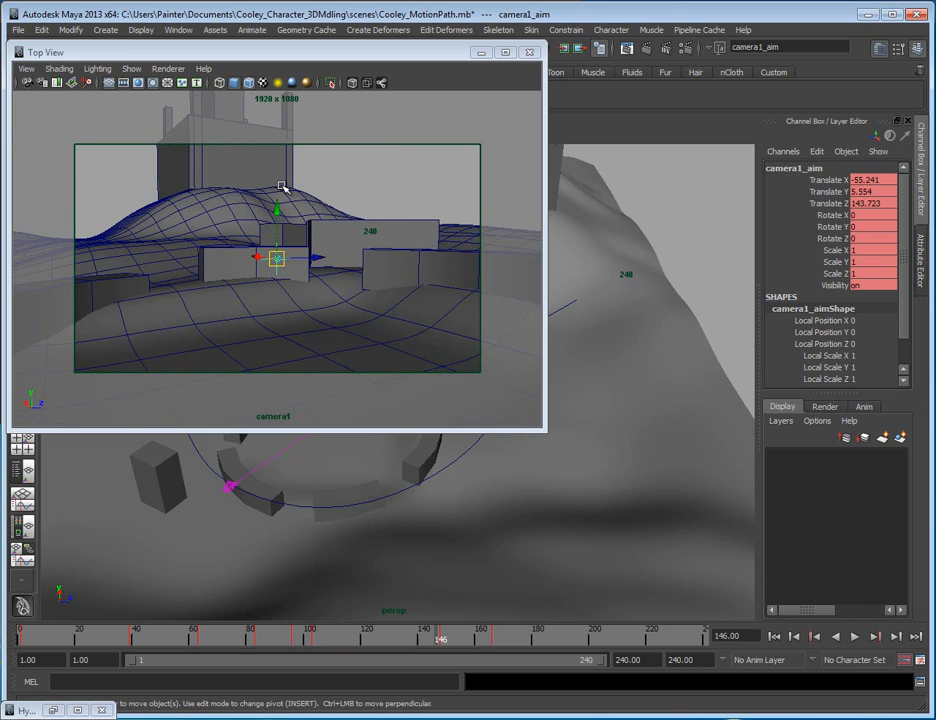
left_click(443, 644)
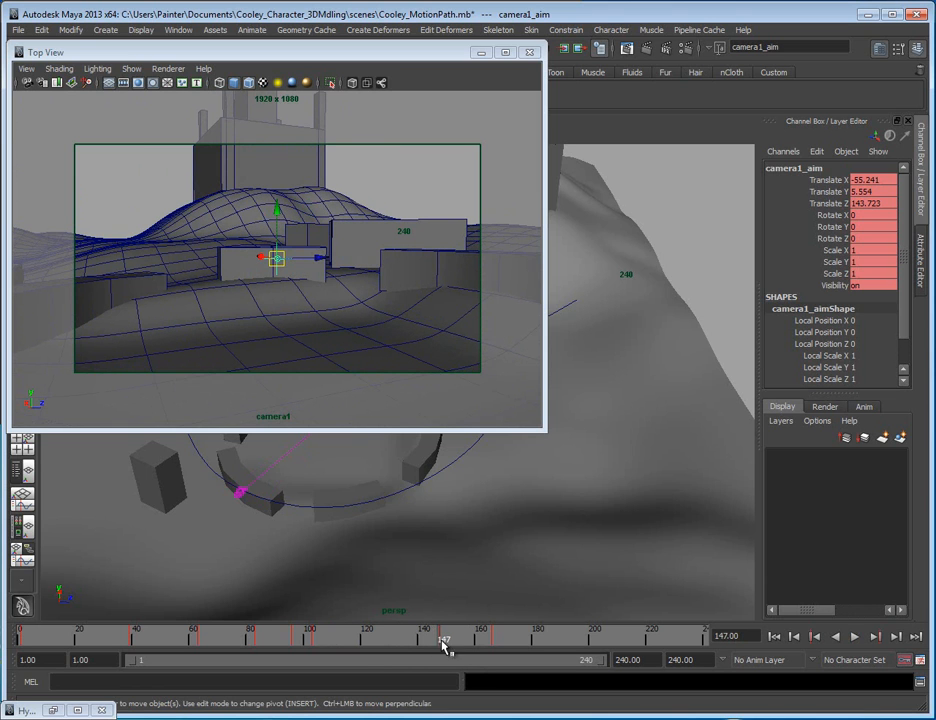
left_click(446, 643)
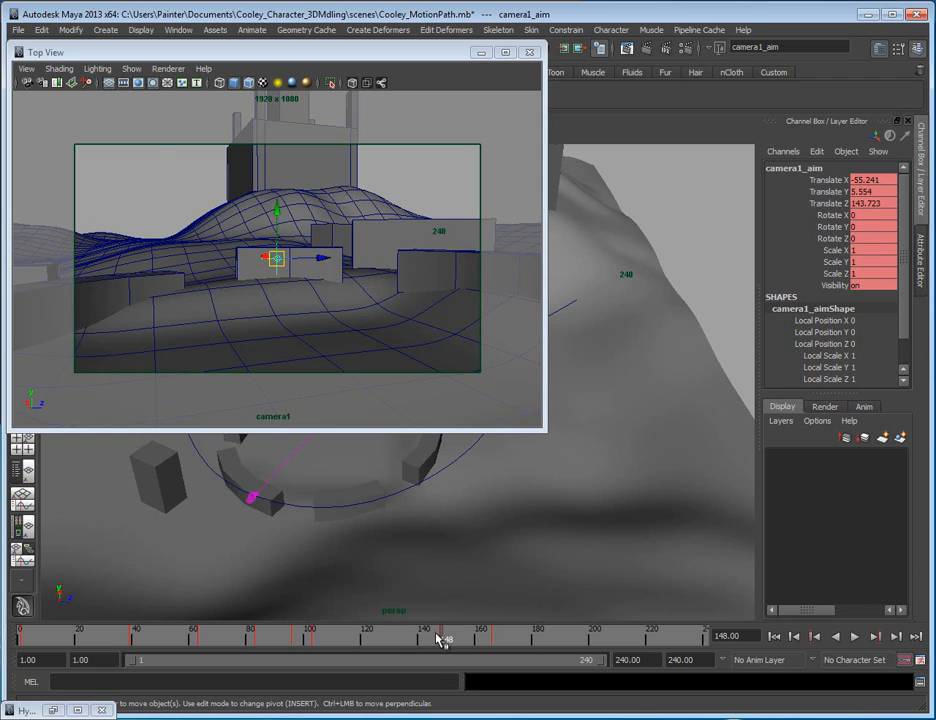
key("alt+v")
key("alt+v")
- Shift the camera aim's key near frame 147 back to about frame 139 and check the retimed move through camera1
left_click_drag(440, 634, 422, 640)
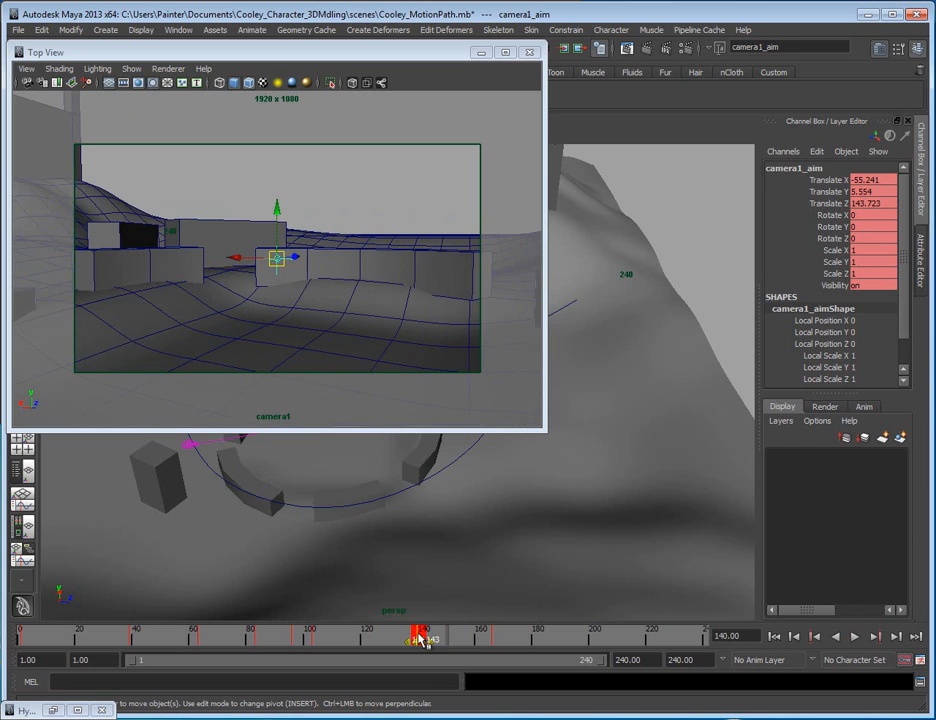
left_click(308, 641)
left_click_drag(418, 643, 435, 643)
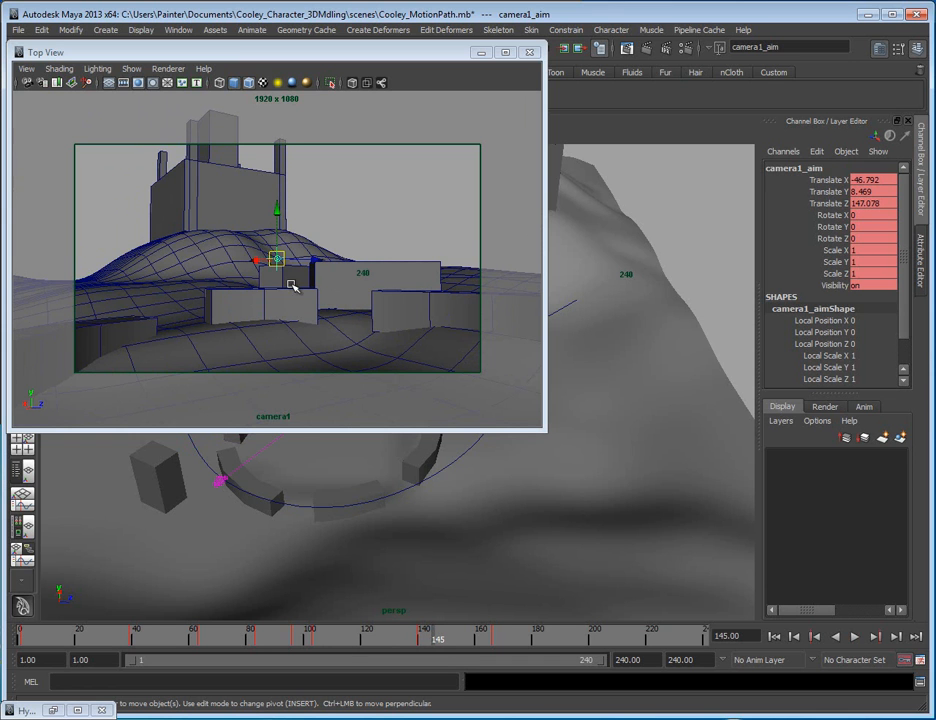
left_click_drag(287, 645, 672, 675)
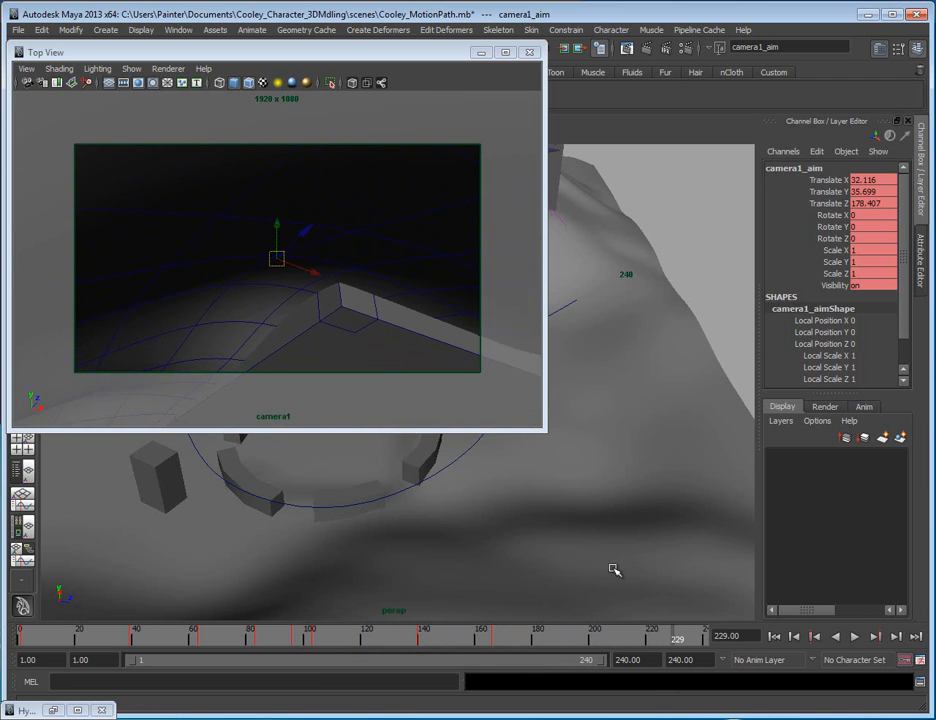
- Move the control vertices at the end of the camera's motion path clear of the hill beside the castle
left_click_drag(669, 309, 623, 503, "alt")
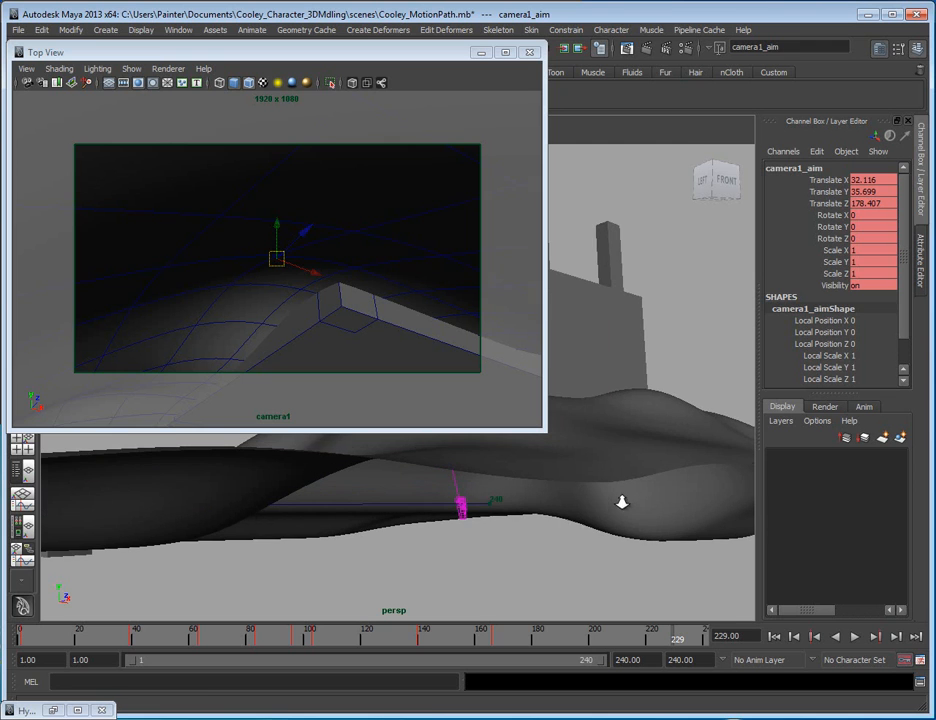
left_click(478, 504)
right_click_drag(479, 504, 436, 501)
left_click_drag(523, 541, 471, 475)
left_click_drag(480, 480, 354, 542, "alt")
left_click(327, 571)
left_click_drag(428, 512, 522, 462, "alt")
middle_click_drag(375, 536, 386, 523, "alt")
left_click(407, 590)
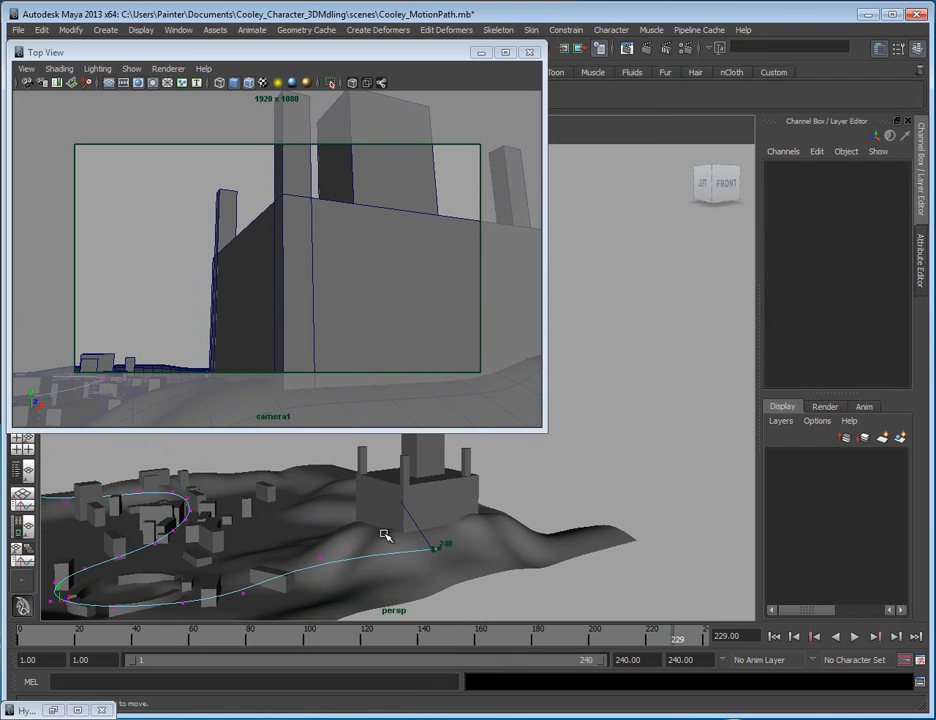
- Select the camera aim and review the camera's travel along the reshaped path to frame 240, then return to frame 1
left_click_drag(590, 638, 457, 642)
middle_click_drag(299, 530, 378, 514, "alt")
right_click_drag(378, 514, 341, 555, "alt")
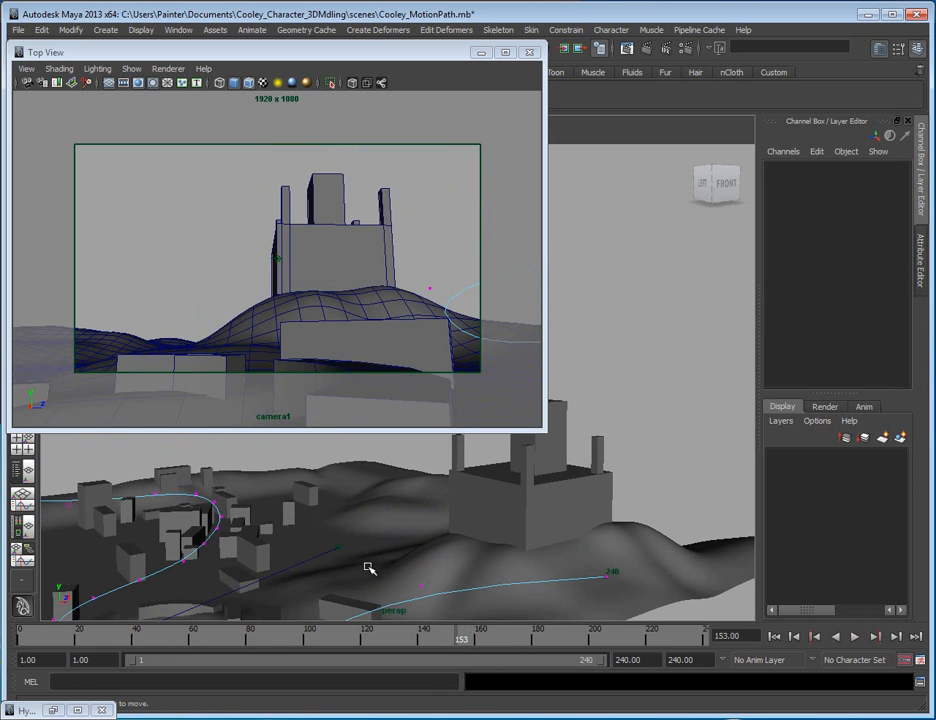
left_click(341, 549)
middle_click_drag(377, 568, 378, 558, "alt")
right_click_drag(545, 546, 437, 560, "alt")
middle_click_drag(437, 560, 425, 576, "alt")
left_click_drag(461, 640, 512, 641)
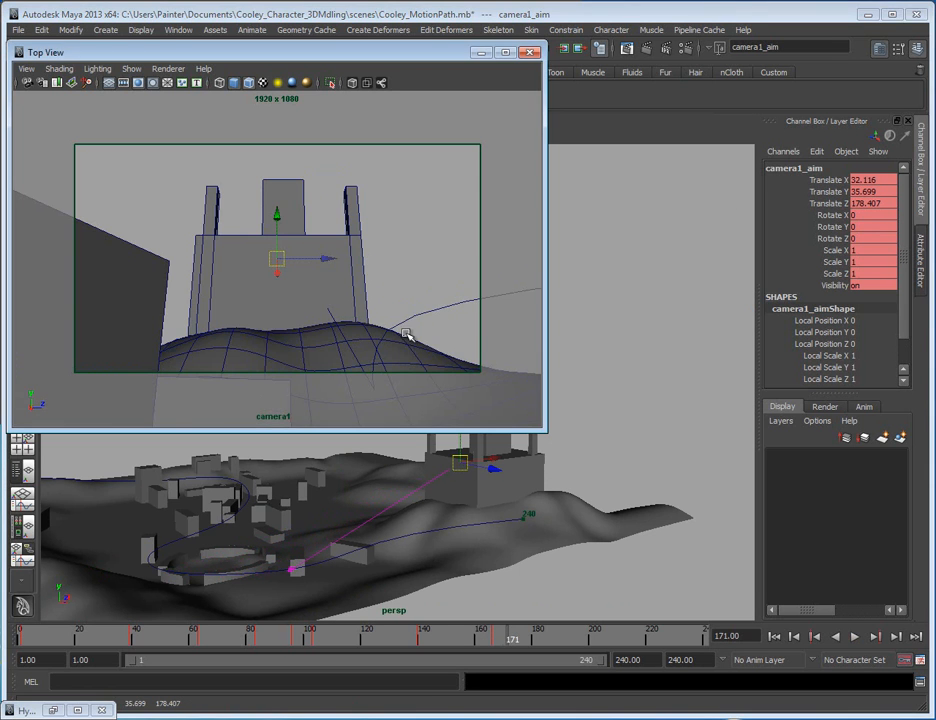
key("alt+v")
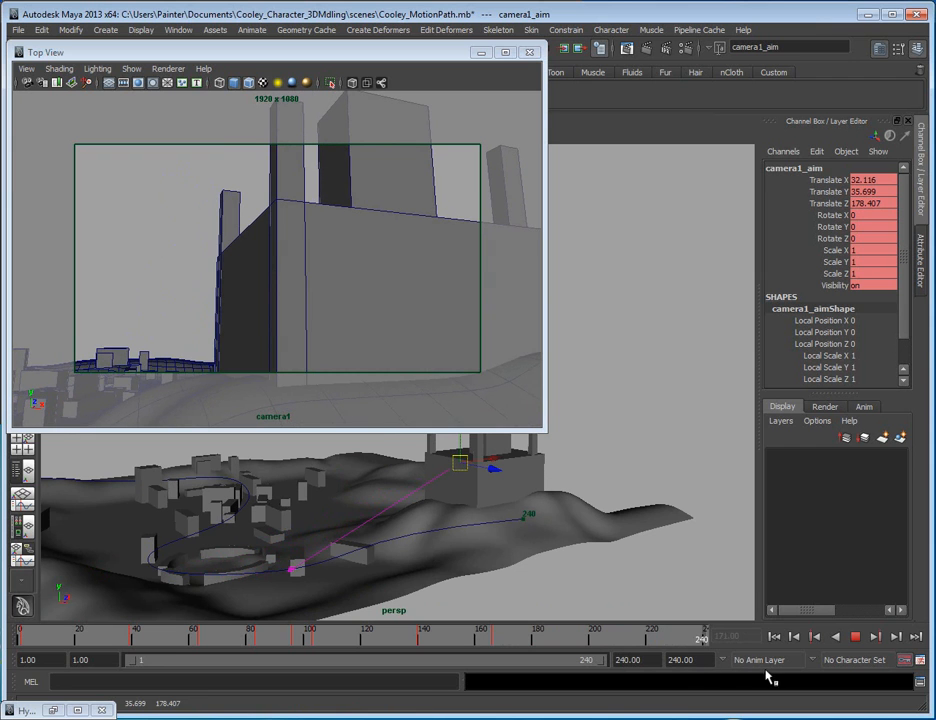
mouse_move(462, 493)
left_mouse_down("alt")
mouse_move(422, 516)
mouse_move(476, 502)
left_mouse_up("alt")
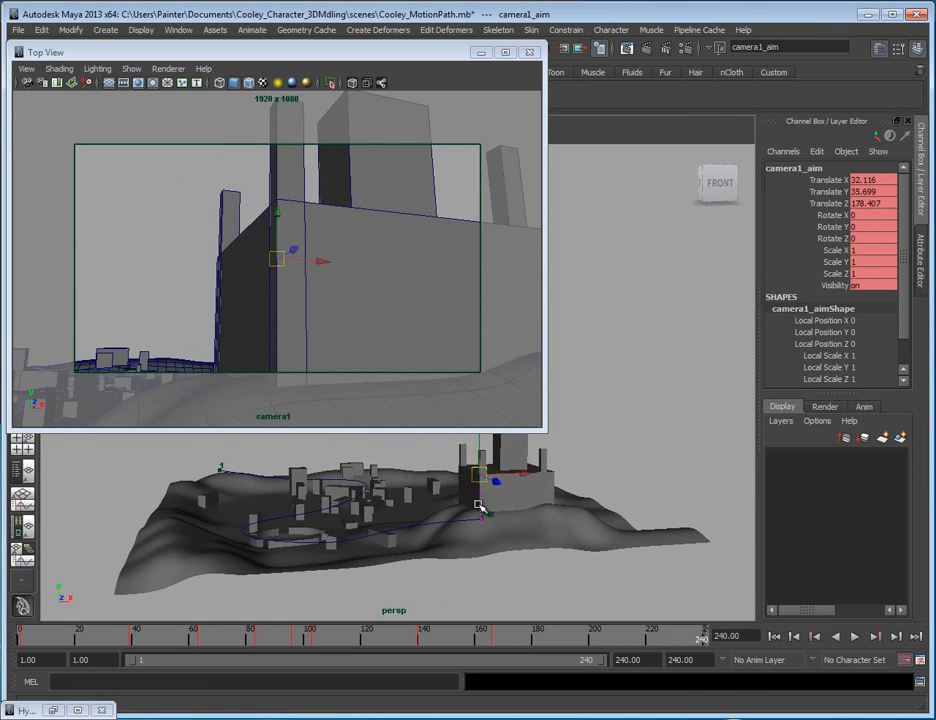
left_click(22, 637)
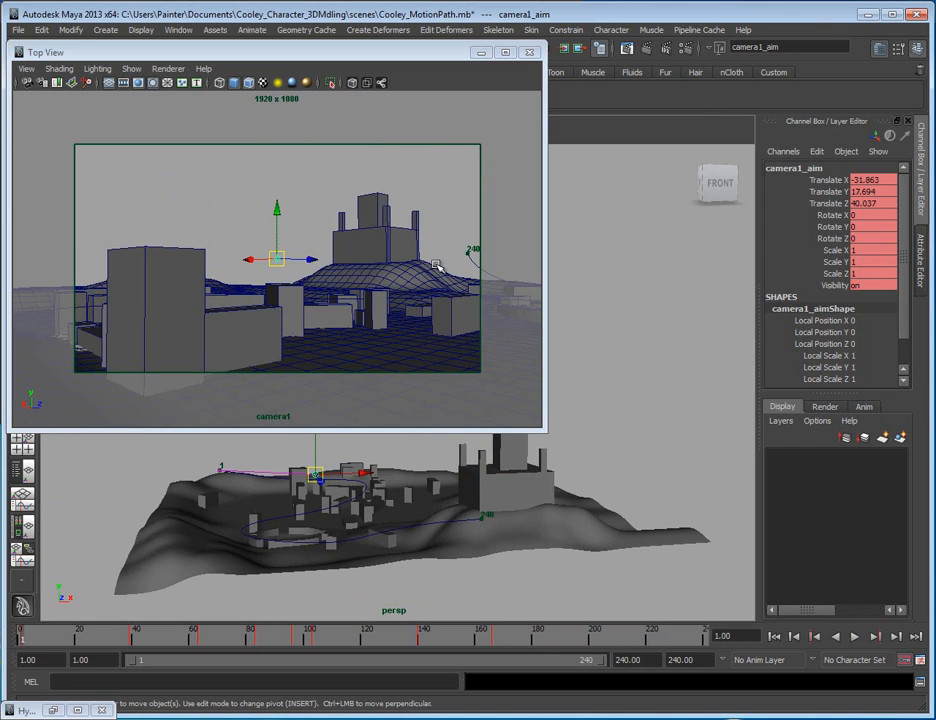
- At frame 240, move the camera aim to about X 6.65, Y 21.7, Z 190.16 and key it, looking back over the town
left_click(702, 636)
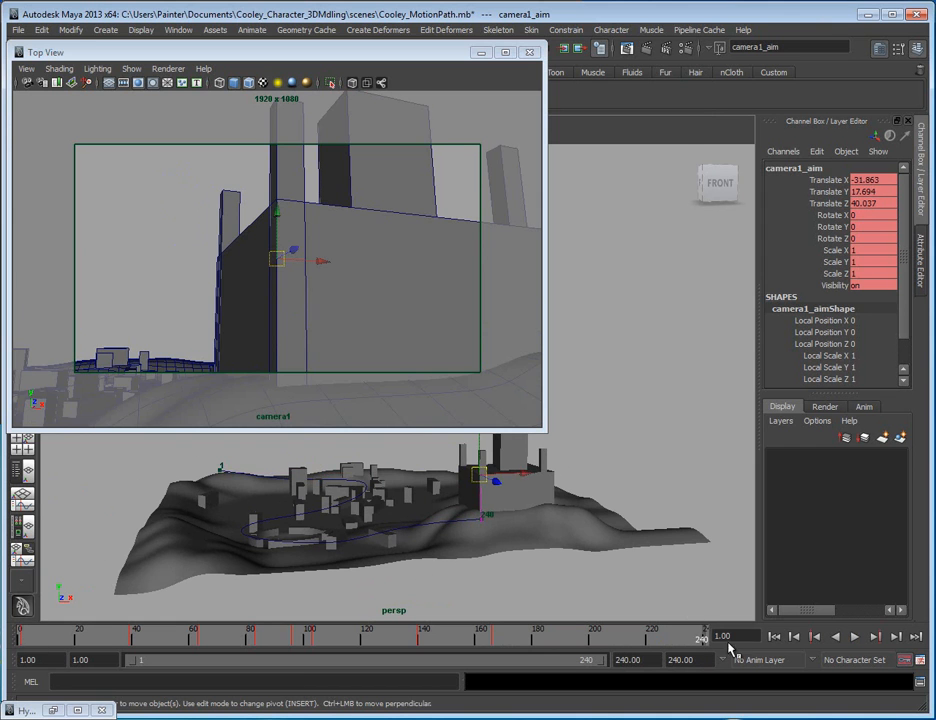
left_click_drag(436, 477, 434, 598, "alt")
right_click_drag(408, 562, 492, 572, "alt")
middle_click_drag(492, 572, 437, 513, "alt")
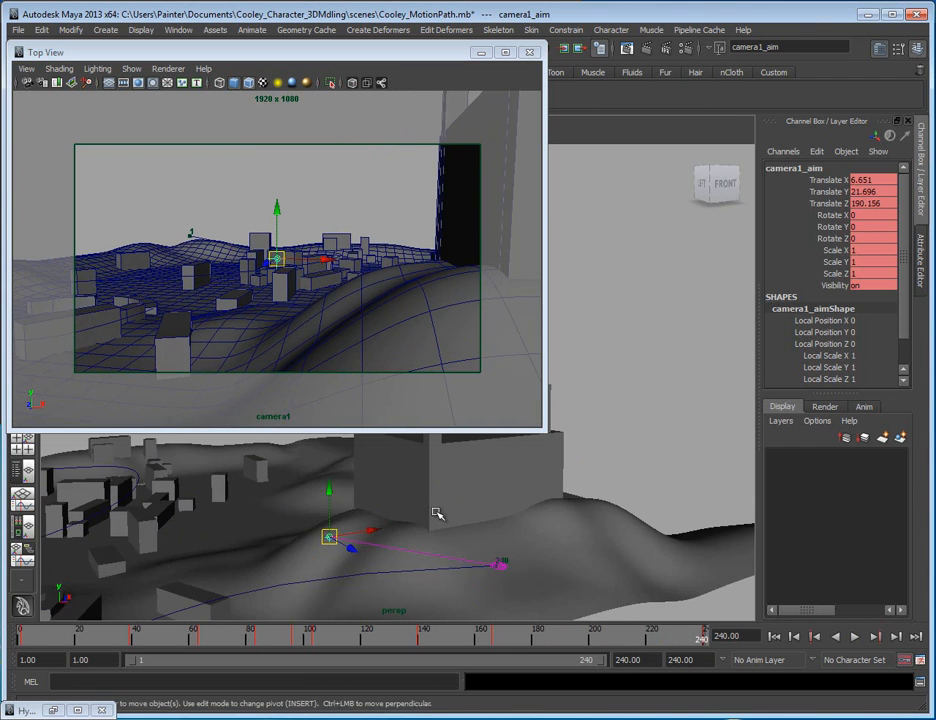
- Raise the end control vertex of the motion path to about the height of the castle's roof
left_click(450, 569)
right_click_drag(448, 570, 393, 524)
left_click(495, 566)
left_click_drag(563, 527, 436, 508, "alt")
left_click_drag(441, 478, 451, 487)
left_click_drag(430, 535, 507, 557, "alt")
- At frame 240, reposition the camera aim to about X 9.53, Y 31.63, Z 191.76 to frame the town, then deselect it
left_click(397, 568)
middle_click_drag(409, 582, 472, 585, "alt")
left_click_drag(472, 585, 367, 540, "alt")
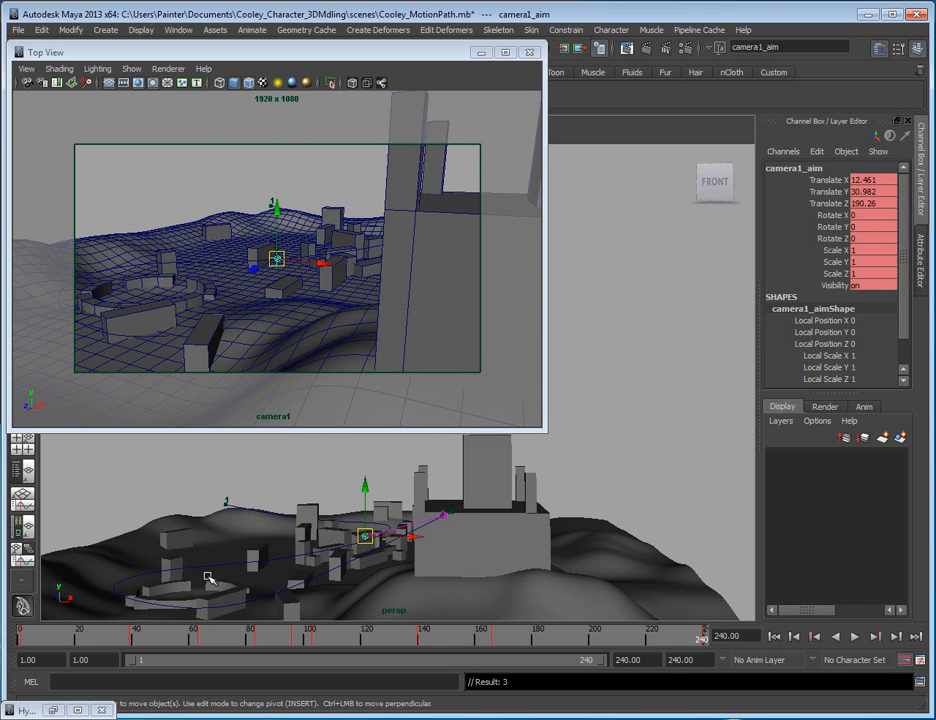
left_click_drag(286, 268, 160, 290)
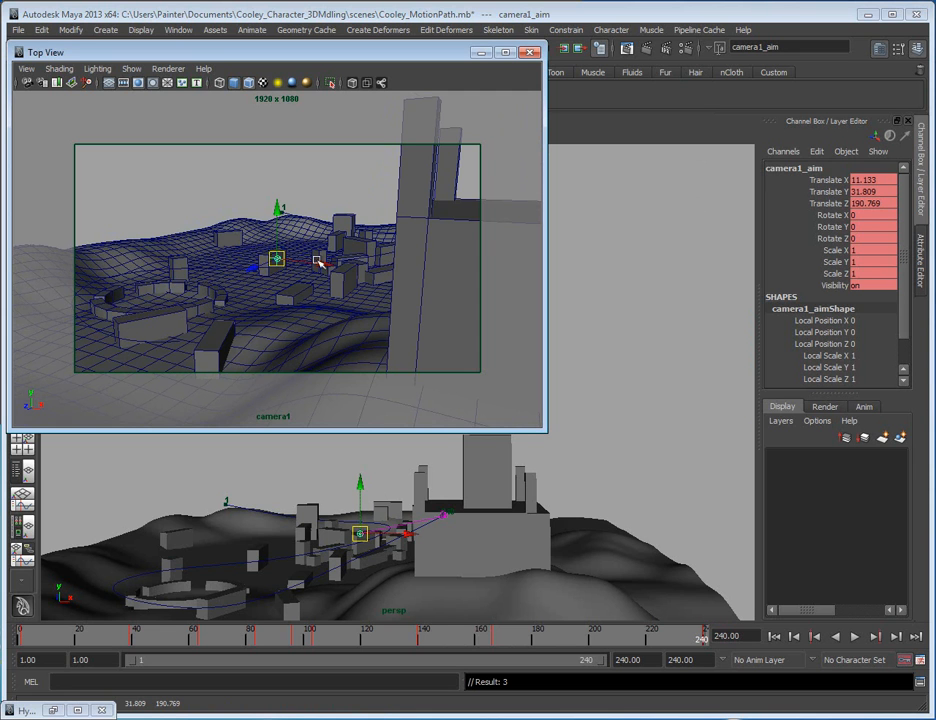
left_click_drag(276, 259, 211, 292)
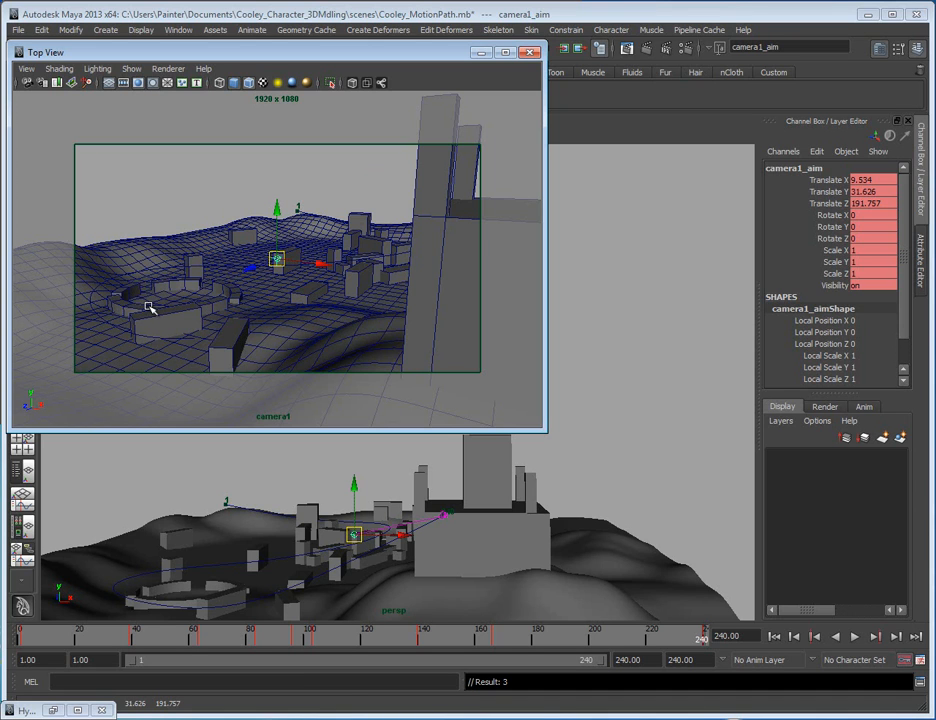
left_click(236, 209)
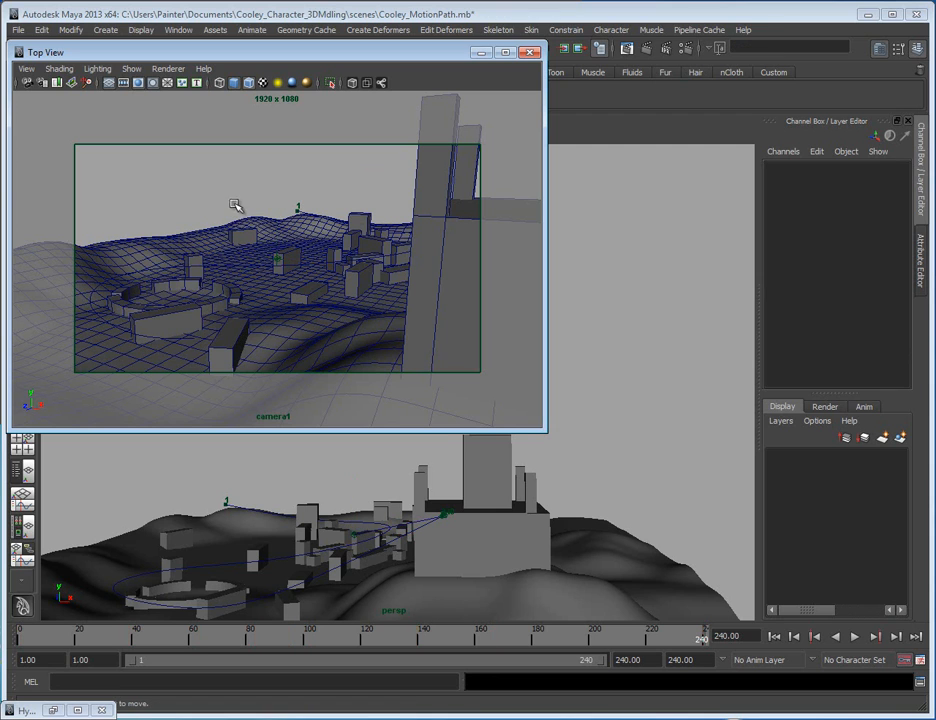
- Reposition the floating camera1 view nearer the centre, play the animation from frame 1, and rewind it
left_click_drag(30, 641, 13, 642)
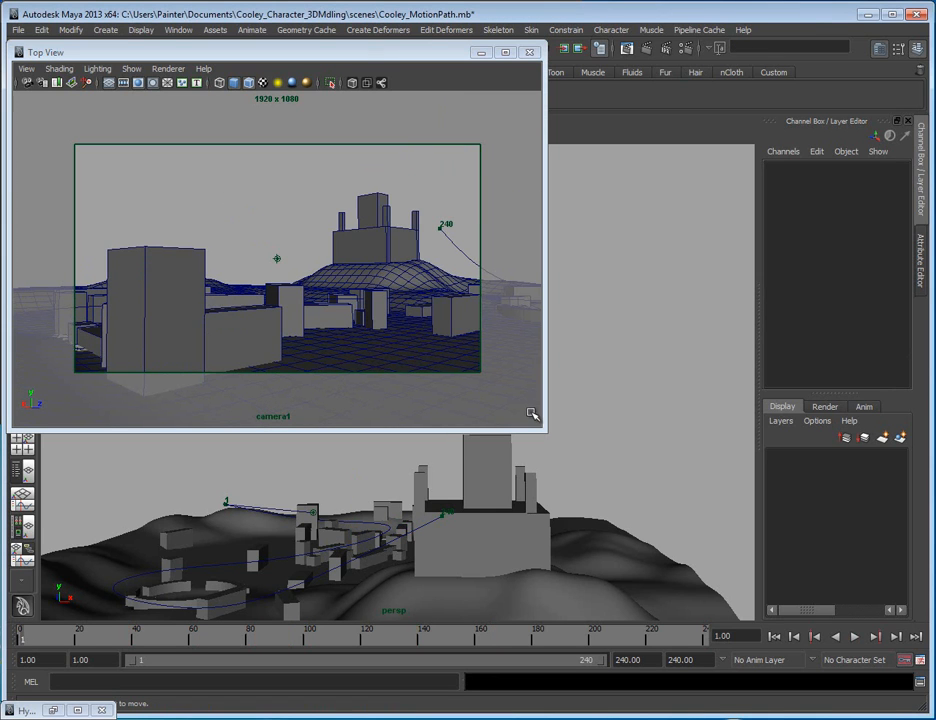
left_click_drag(366, 56, 478, 138)
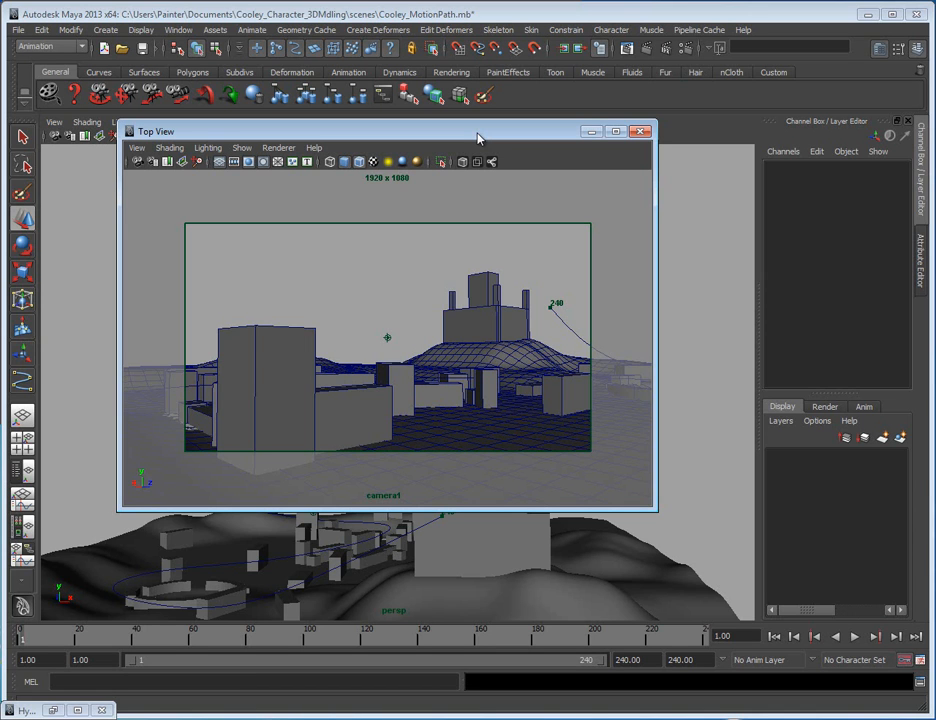
left_click(854, 636)
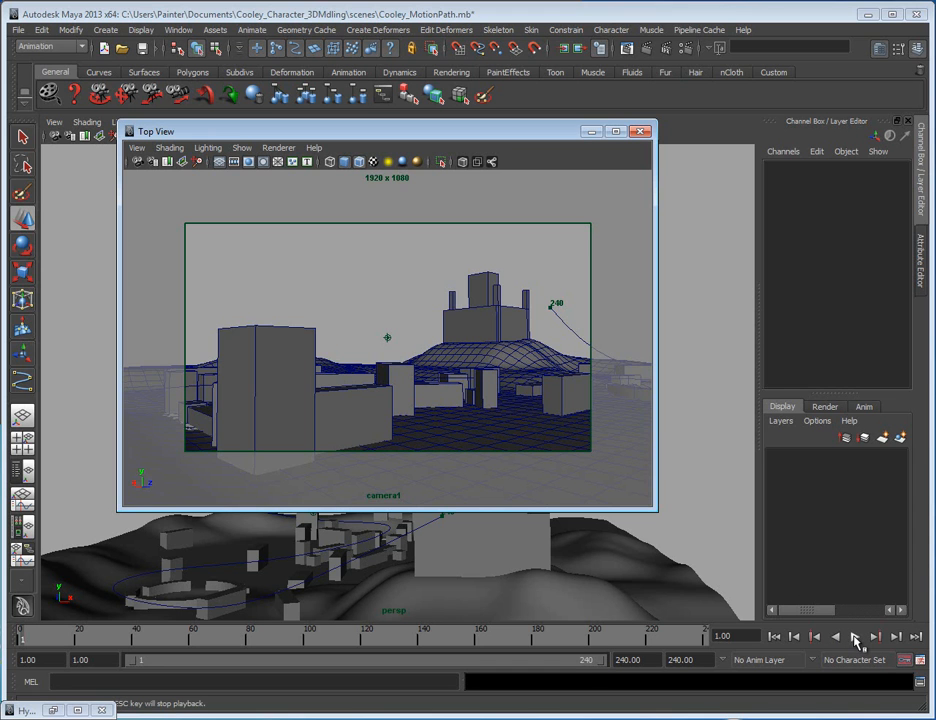
left_click(855, 637)
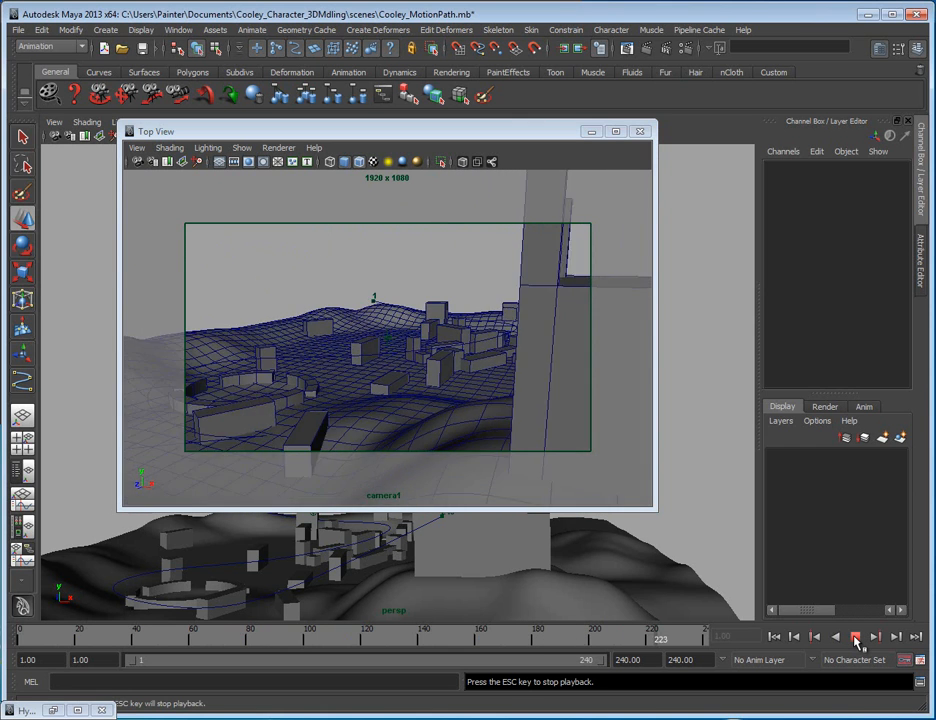
left_click(855, 636)
left_click(774, 636)
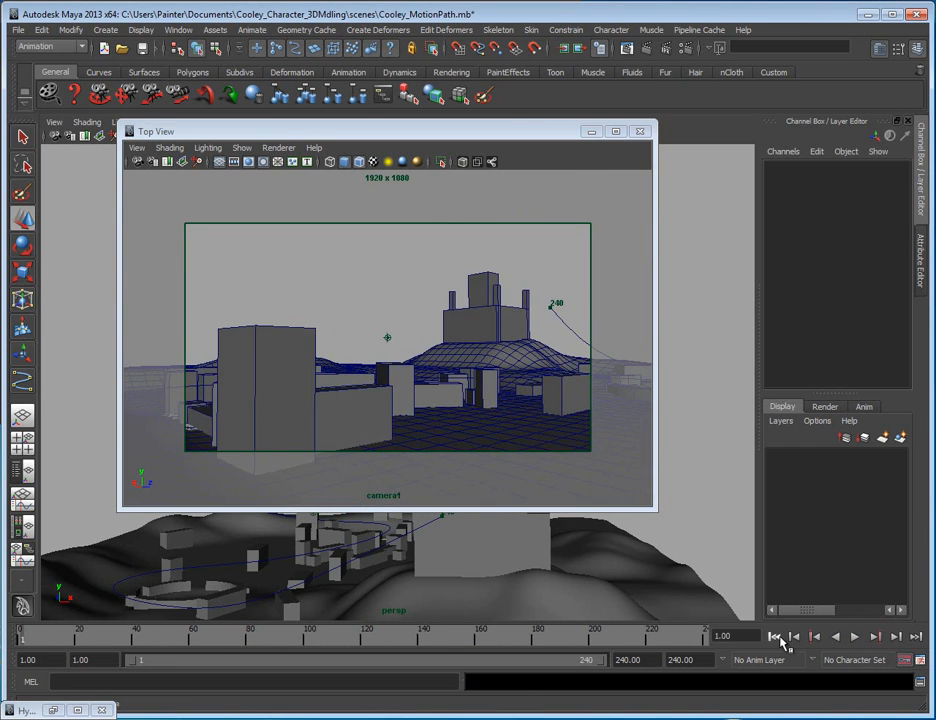
- Set the timeline's playback speed to Real-time
right_click(641, 636)
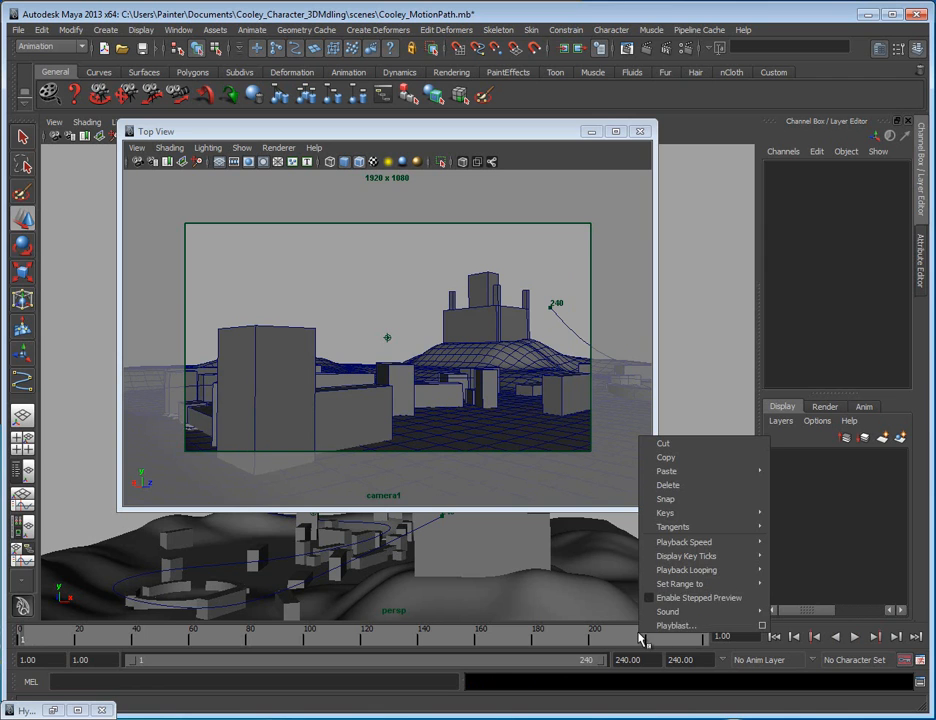
mouse_move(688, 571)
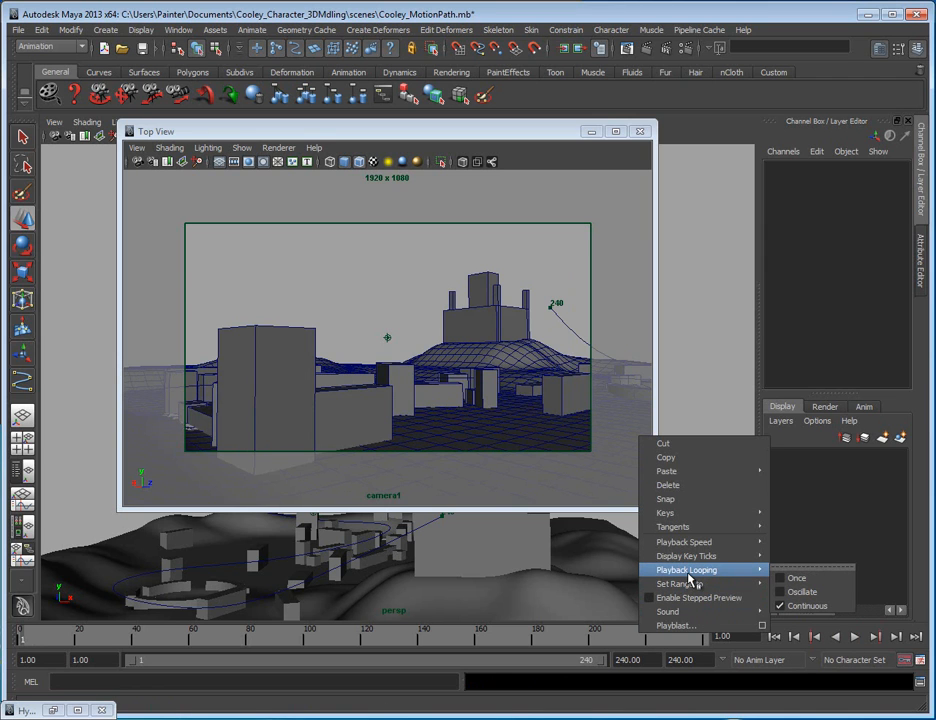
mouse_move(690, 543)
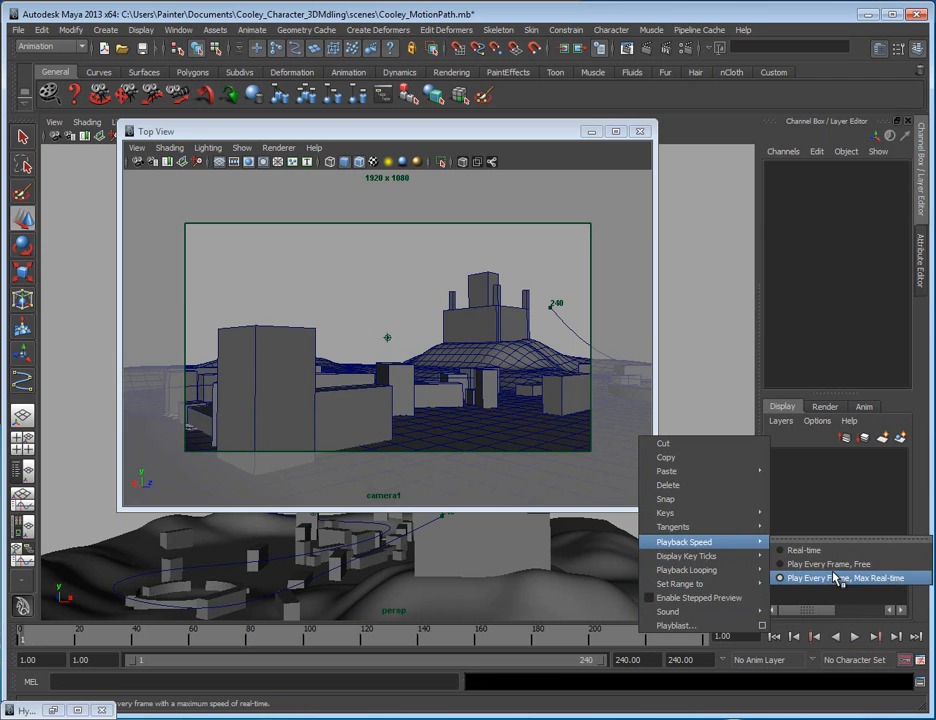
left_click(782, 551)
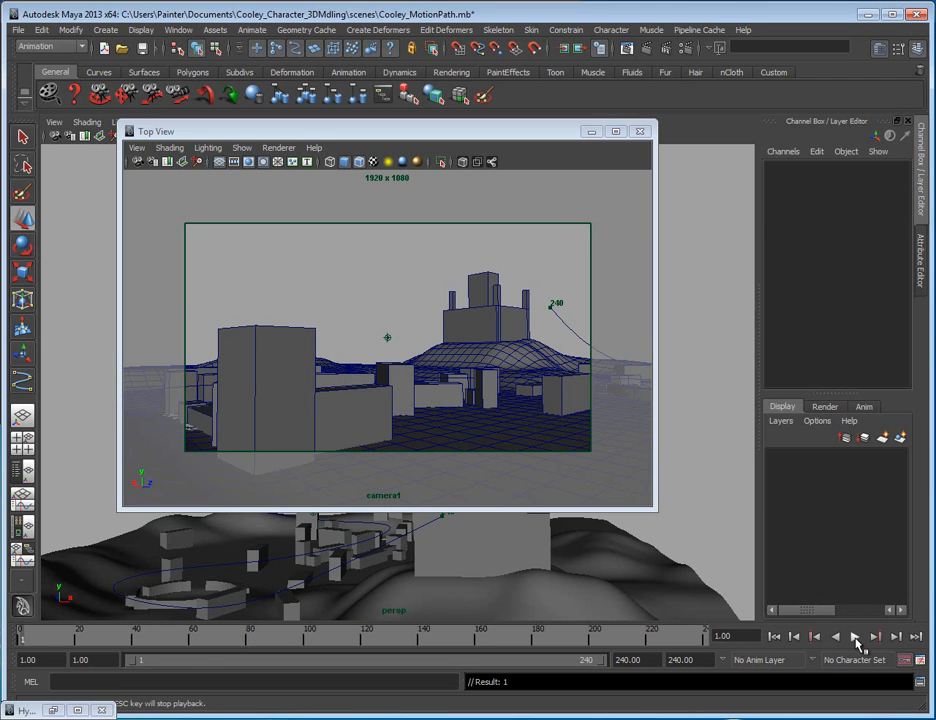
- Play the camera animation at real-time speed to judge its pacing, then stop and return to frame 1
left_click(586, 440)
left_click(854, 637)
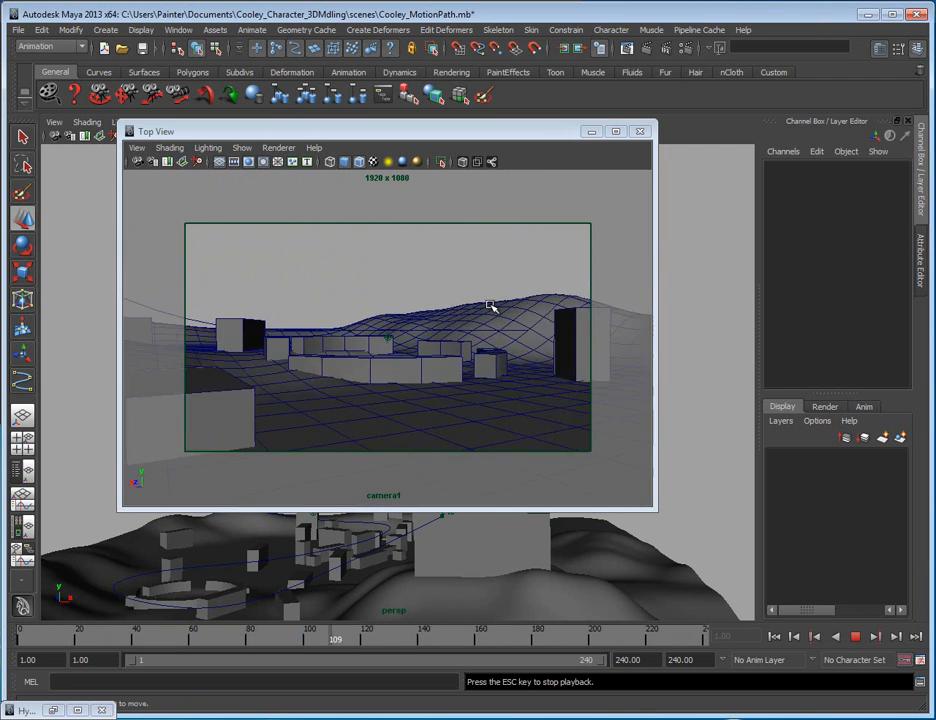
left_click(855, 636)
left_click(776, 637)
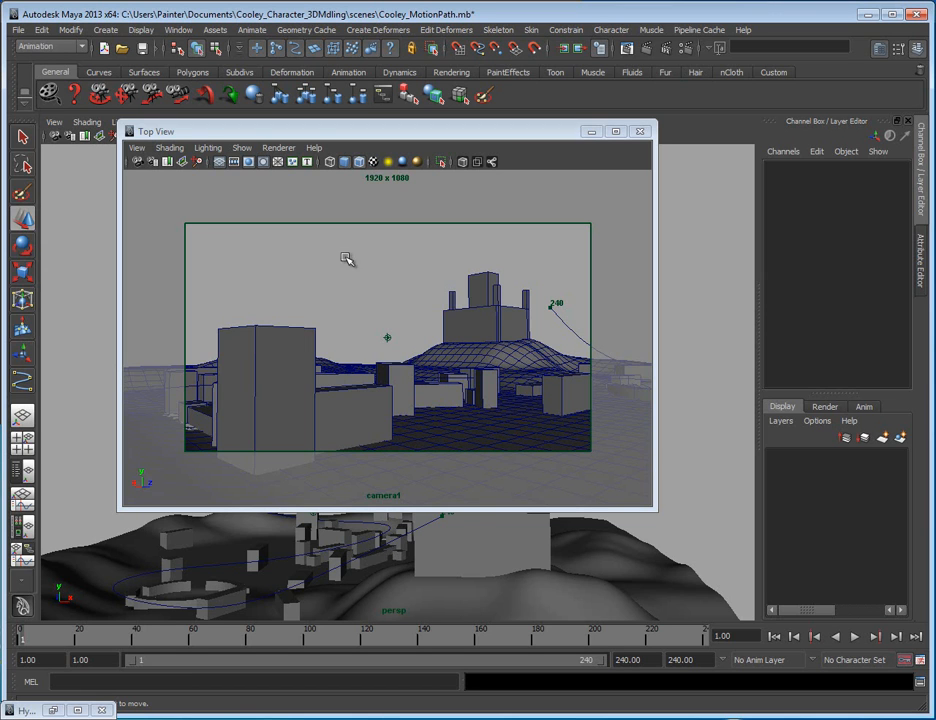
- Open the playblast options from the timeline and reset them to their default settings
right_click(289, 640)
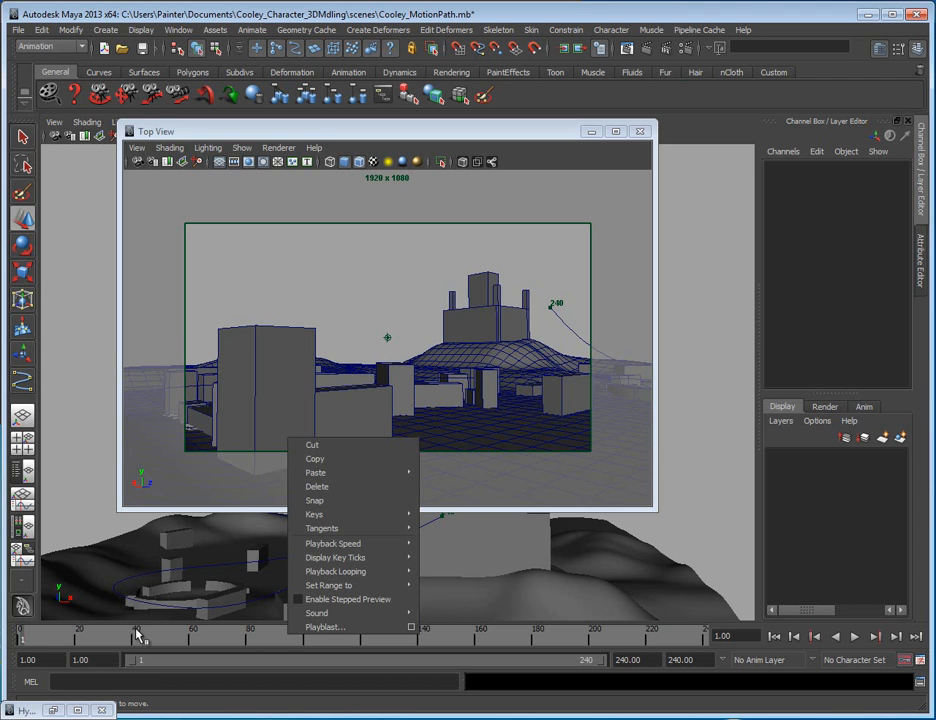
left_click_drag(27, 640, 67, 640)
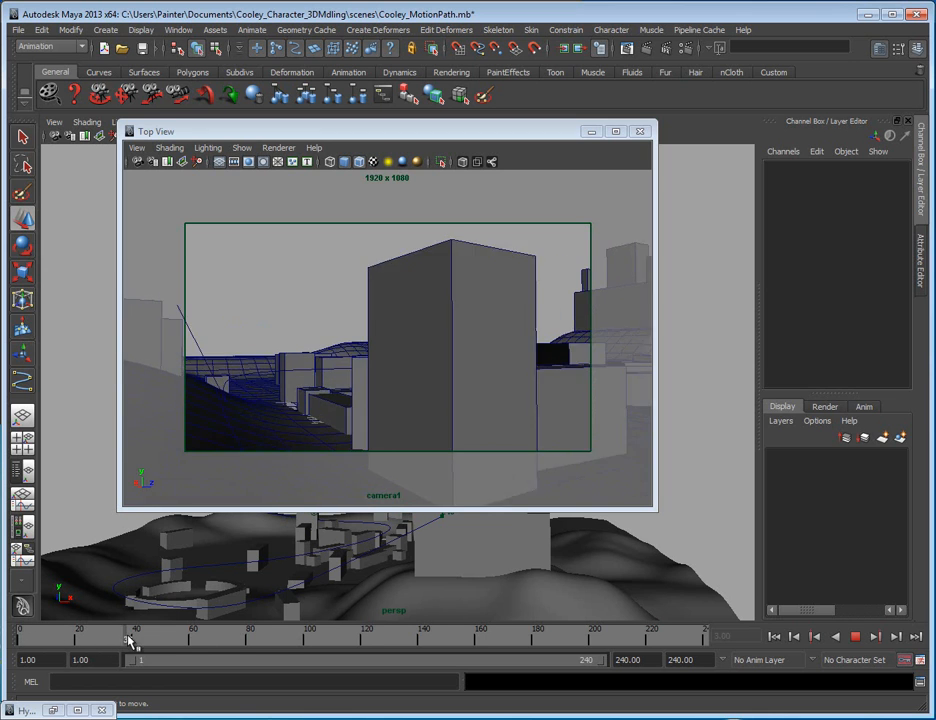
right_click(276, 643)
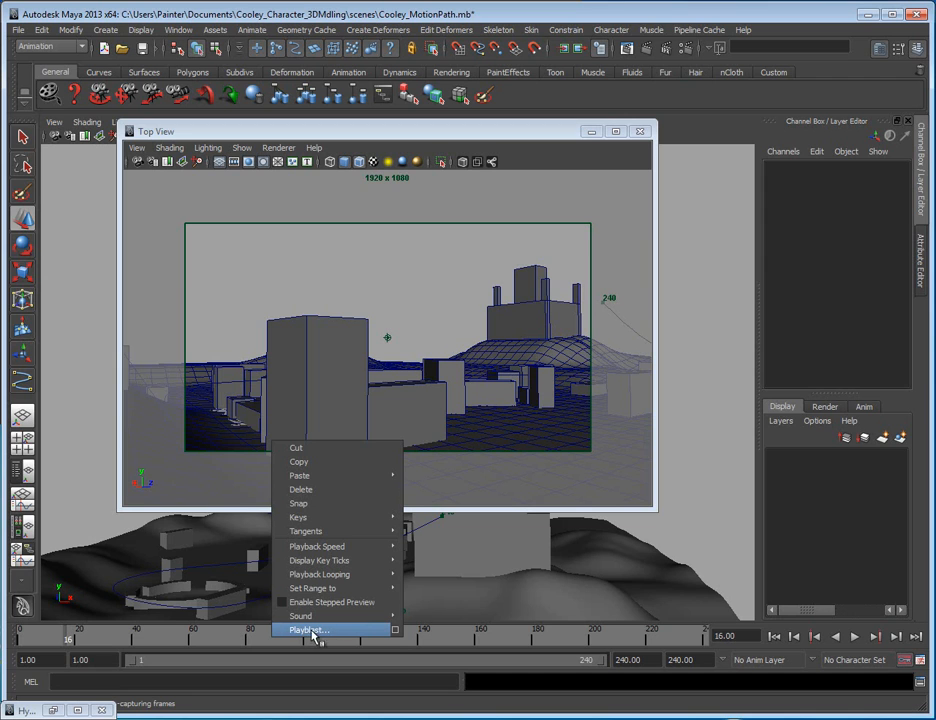
left_click(396, 631)
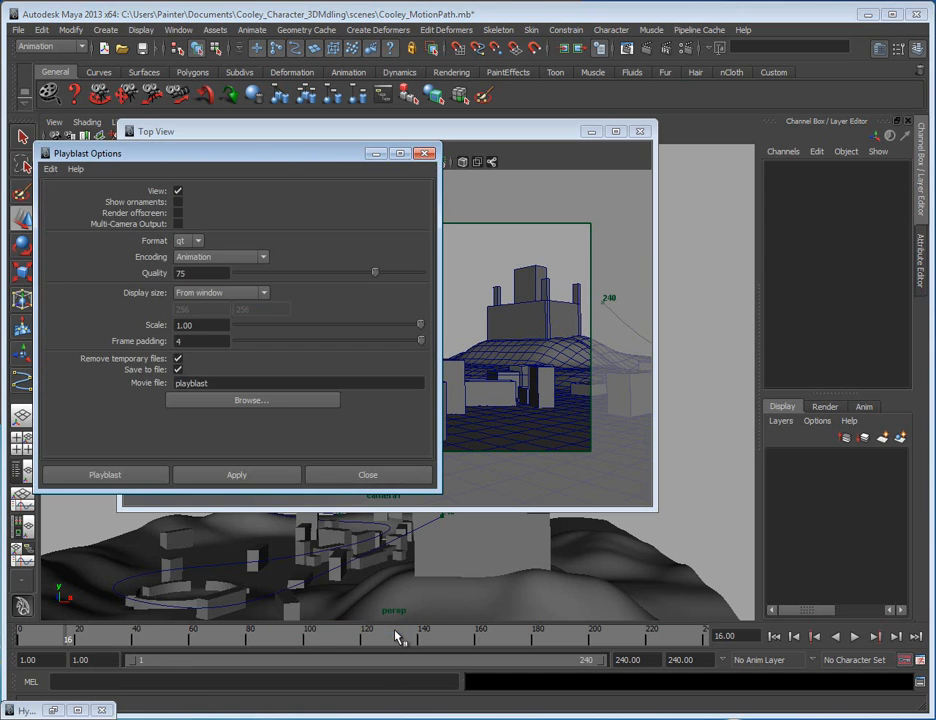
left_click(50, 168)
left_click(58, 195)
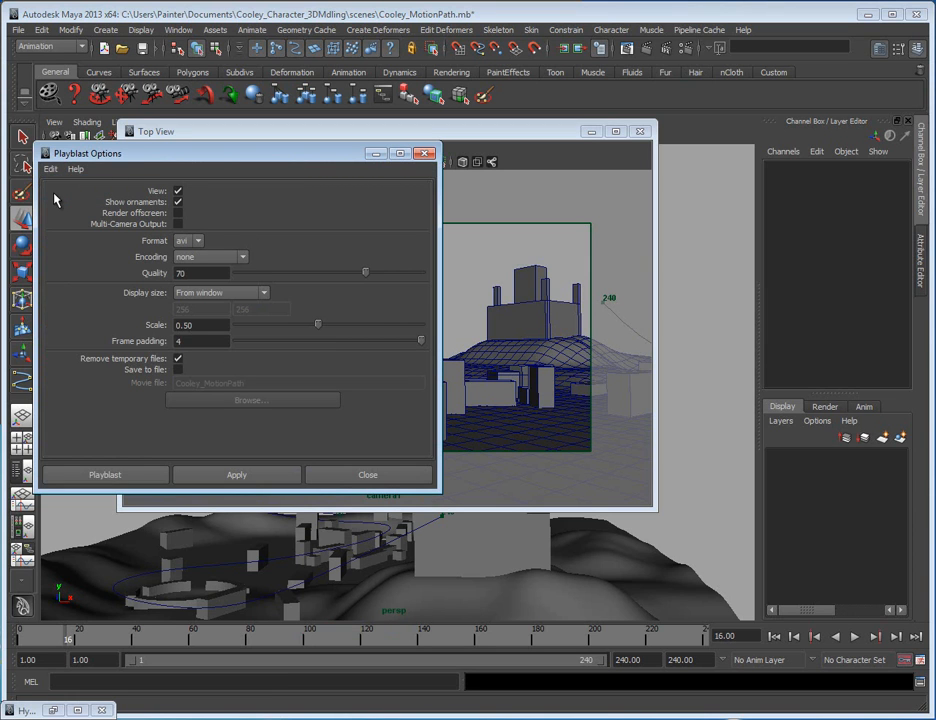
- Set the playblast format to qt and the encoding to H.264
left_click(199, 241)
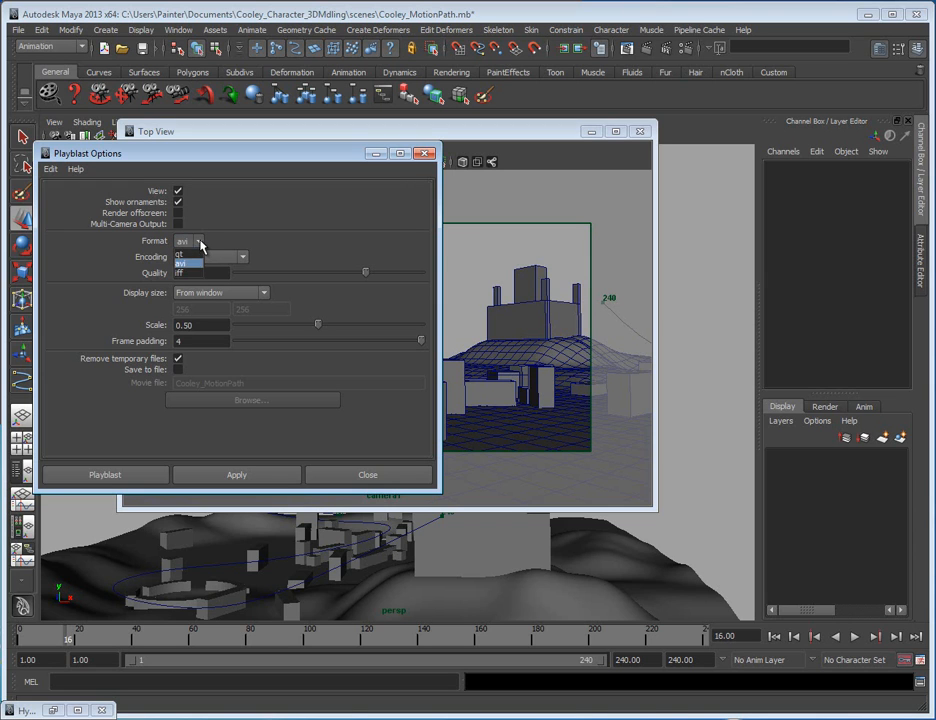
left_click(192, 257)
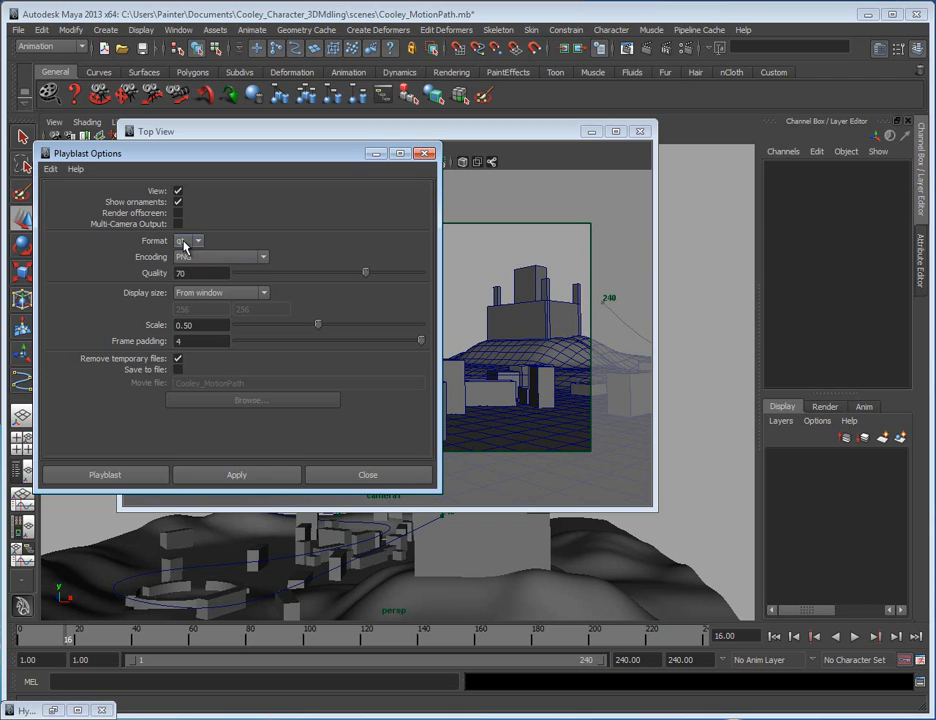
left_click(260, 258)
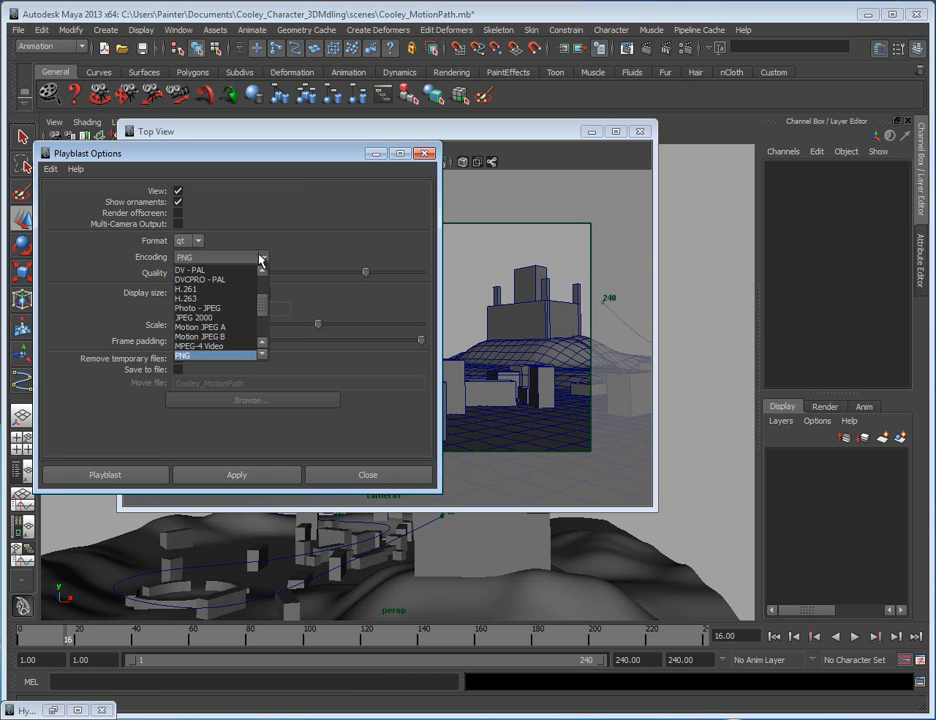
scroll(260, 308, "down", 4)
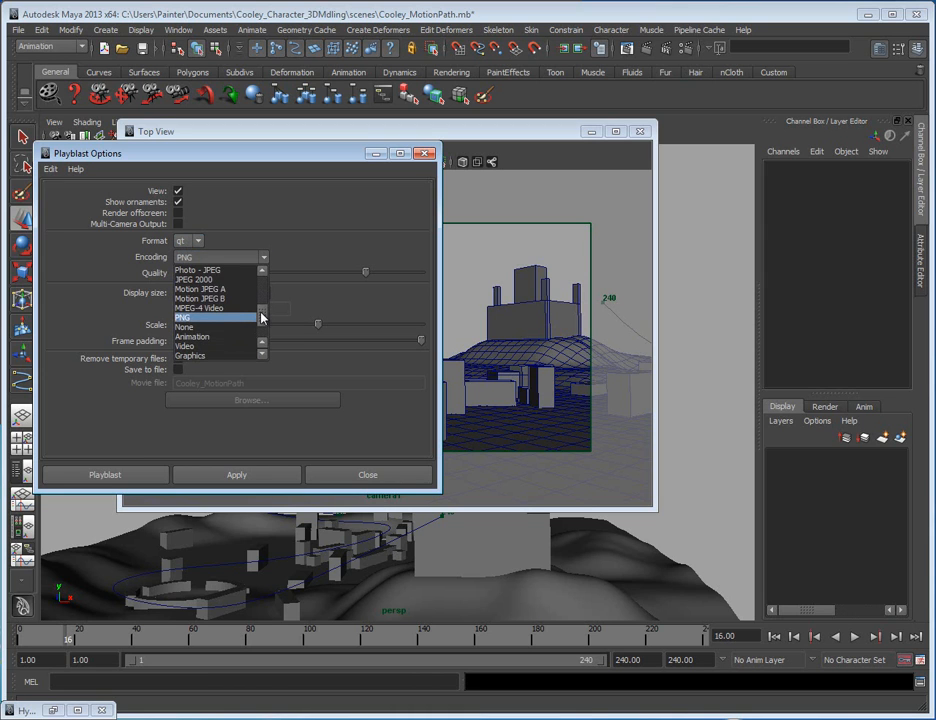
scroll(260, 316, "down", 3)
scroll(259, 312, "up", 12)
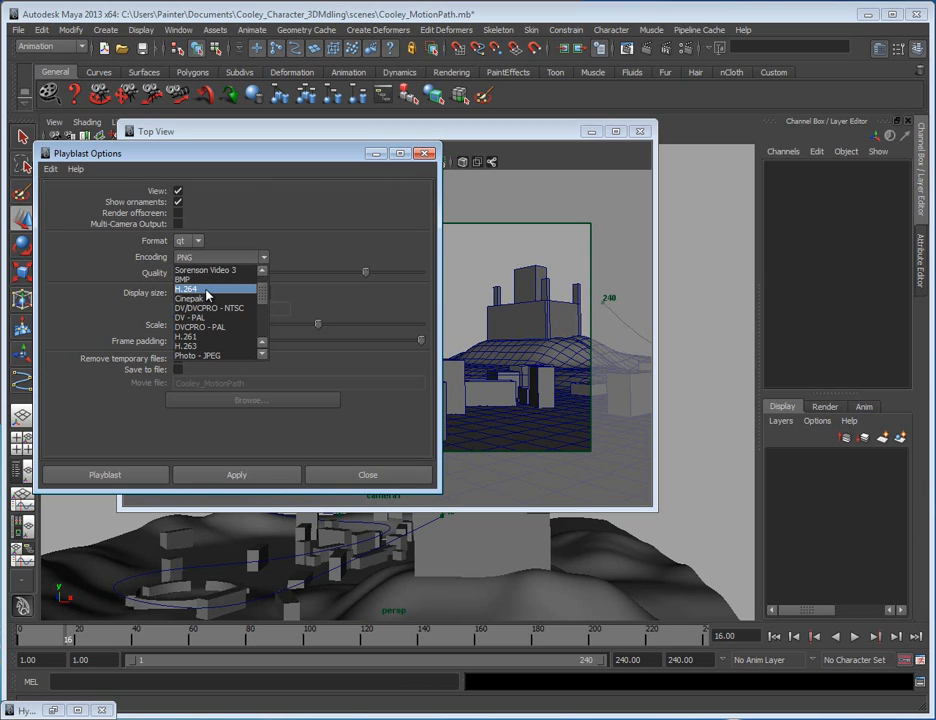
left_click(207, 290)
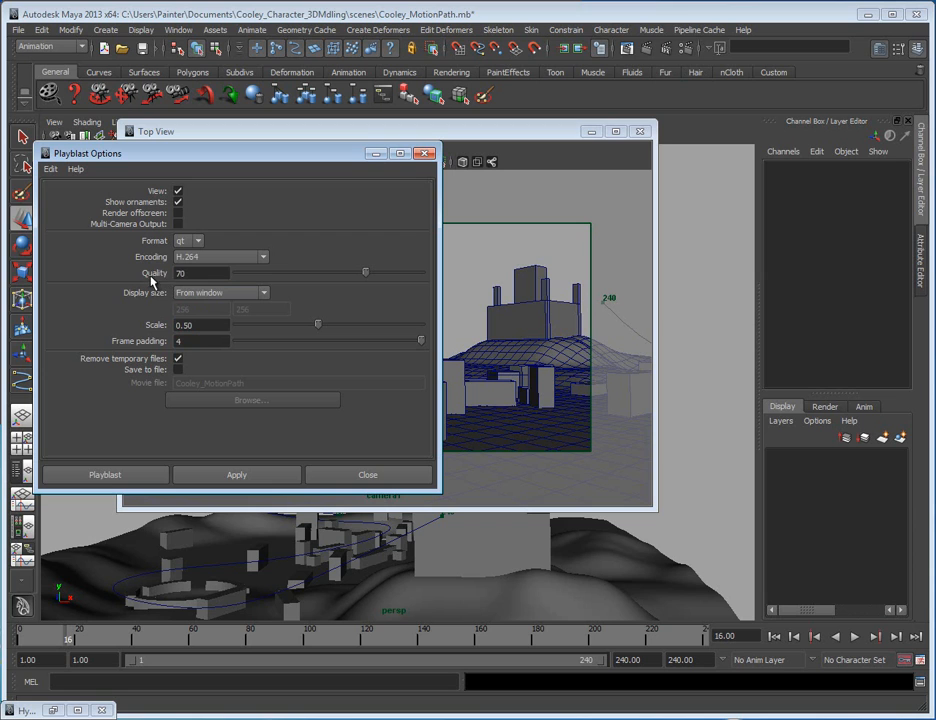
- Set the playblast quality to 100, and rearrange the windows so a smaller floating camera1 view sits clear of the options dialog
left_click(191, 274)
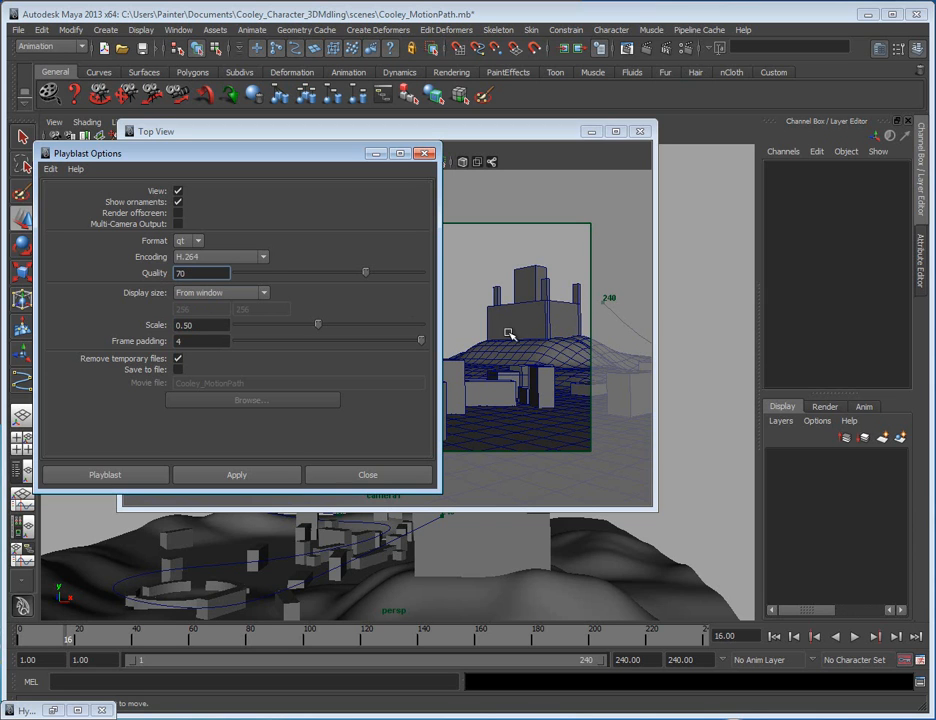
left_click_drag(367, 272, 428, 272)
left_click_drag(242, 159, 685, 330)
left_click_drag(487, 130, 401, 66)
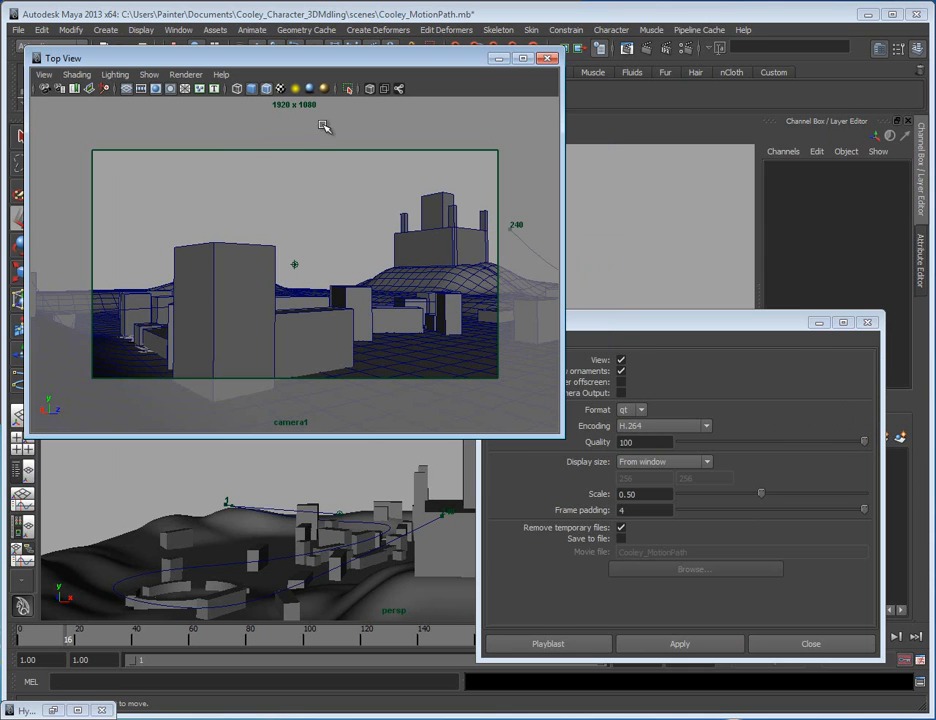
left_click_drag(561, 436, 480, 388)
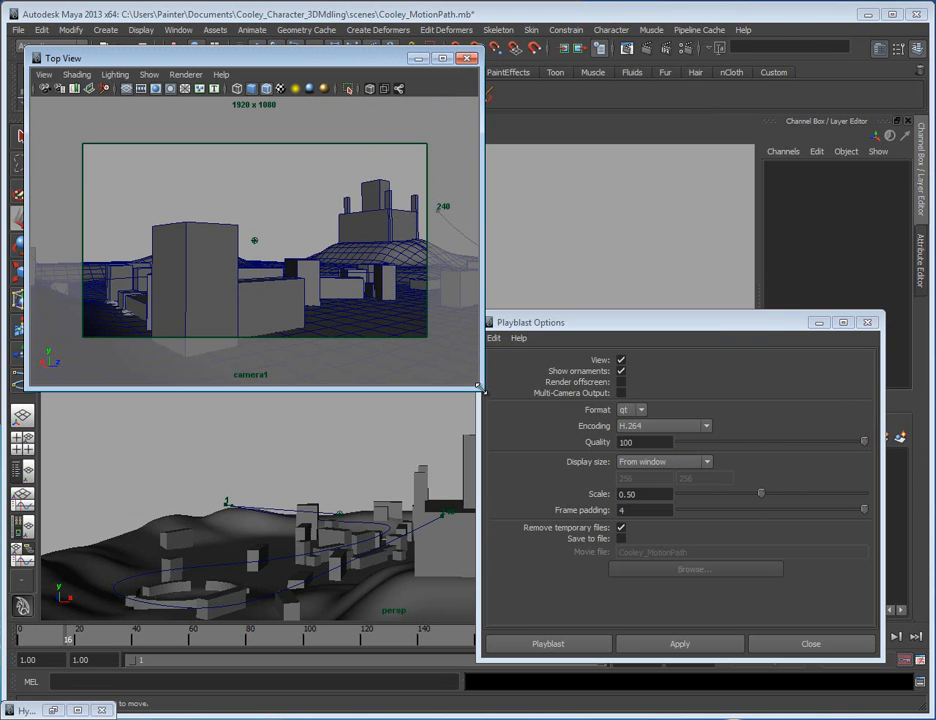
left_click(560, 324)
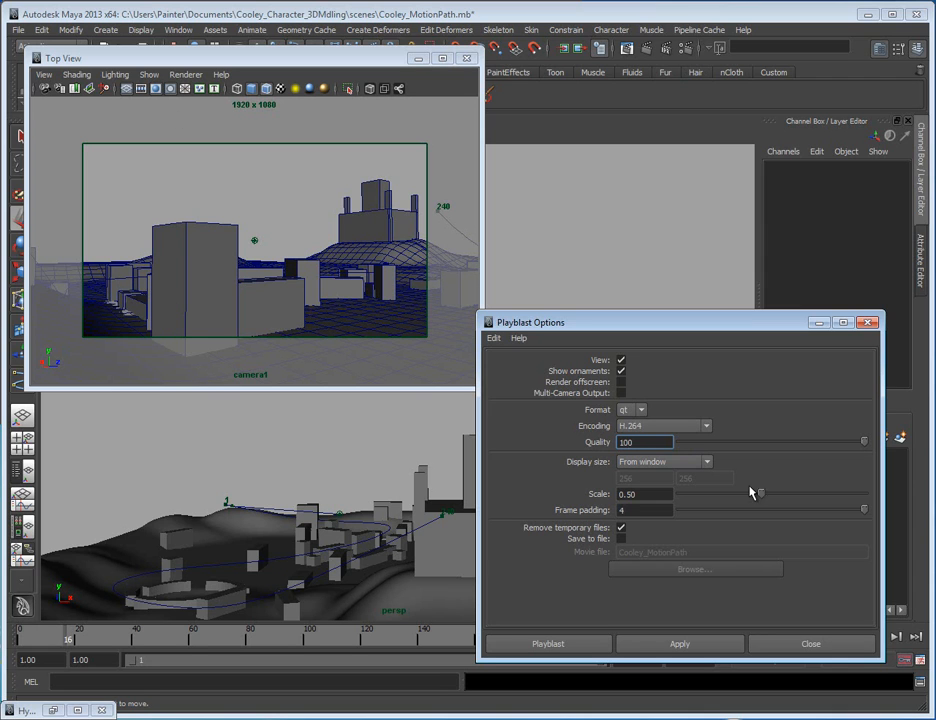
- Set the playblast scale to 1.00 and move the options dialog higher on the screen
left_click_drag(763, 494, 865, 494)
left_click_drag(645, 322, 649, 190)
left_click(648, 362)
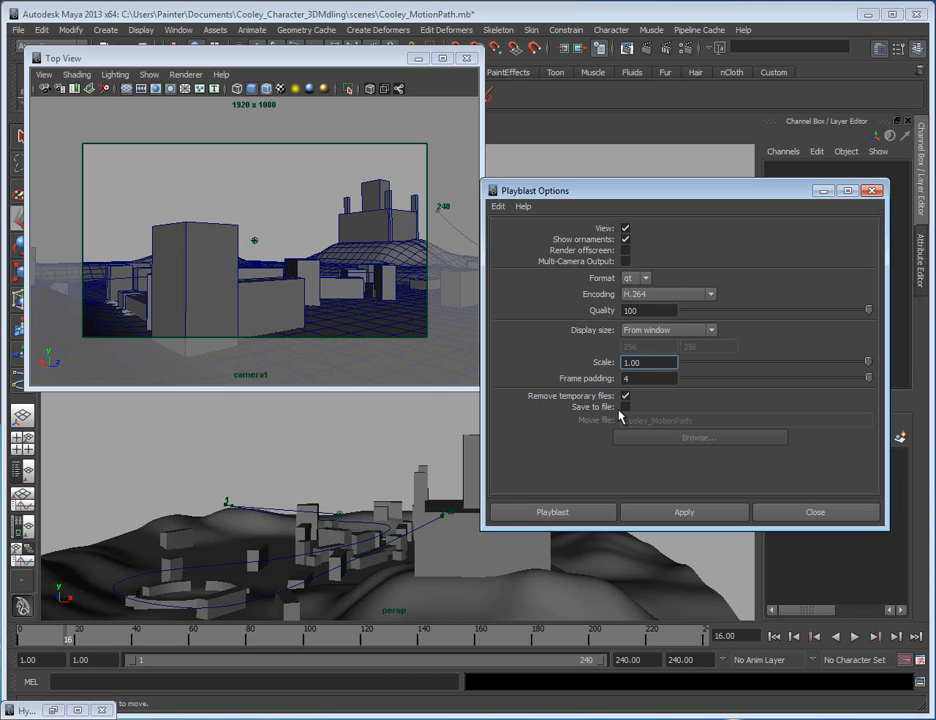
- Enable saving the playblast to a file, turn off removing temporary files, and keep the movie file name Cooley_MotionPath
left_click(625, 406)
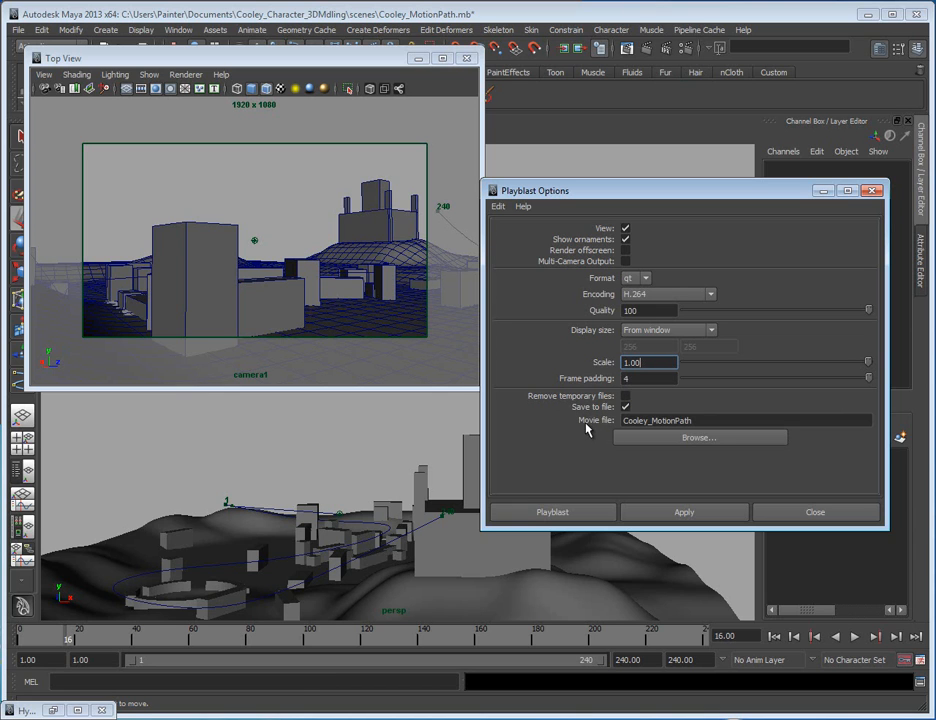
left_click_drag(622, 421, 692, 422)
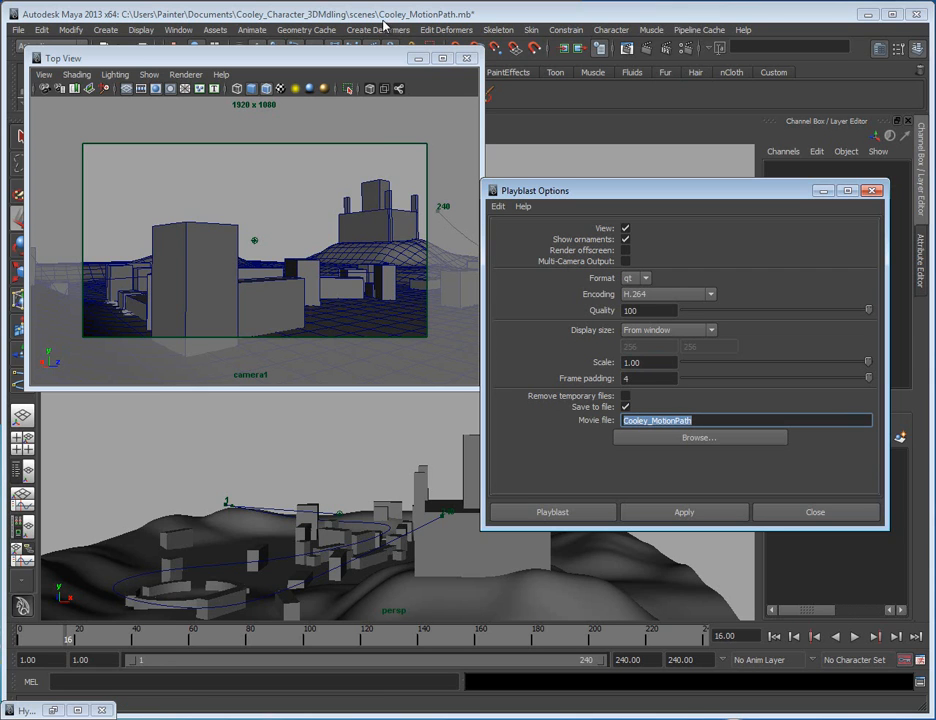
left_click(702, 420)
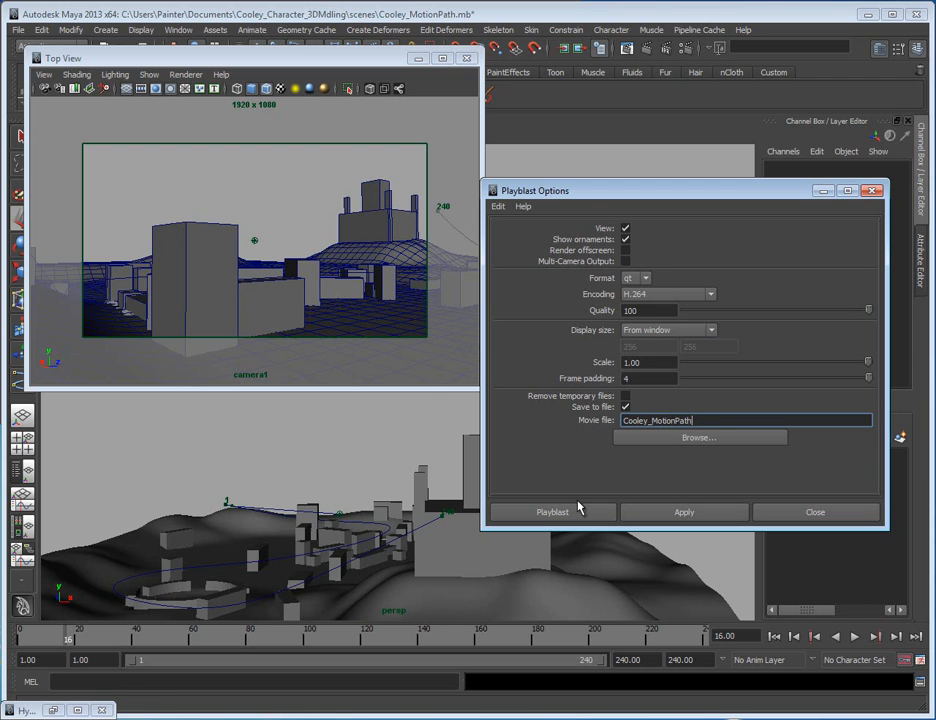
- Playblast the camera1 view, watch the resulting movie, and close the media player
left_click(372, 225)
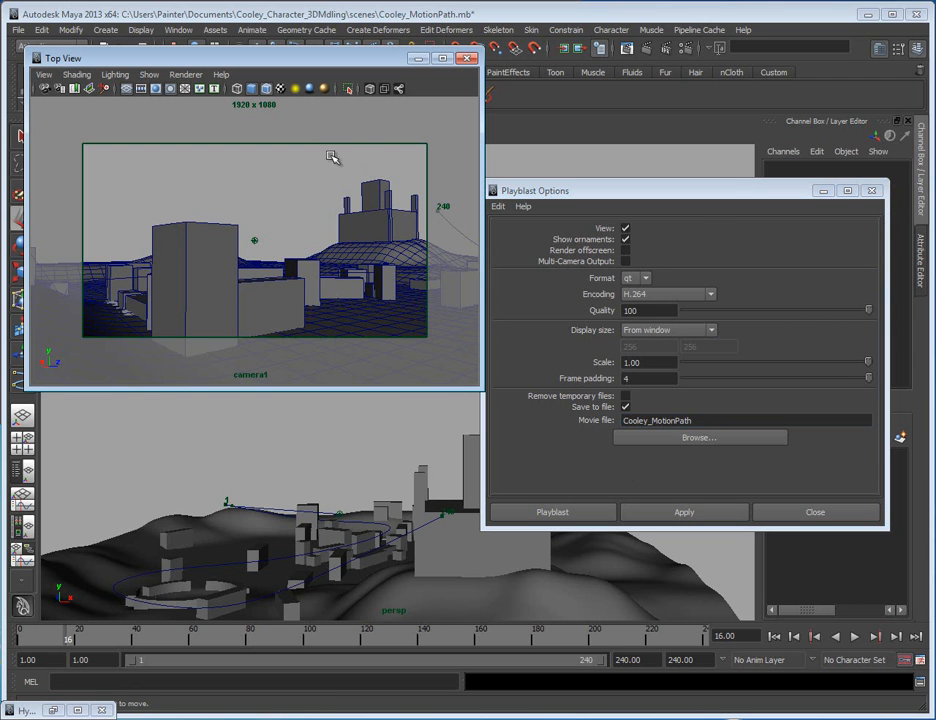
left_click(563, 514)
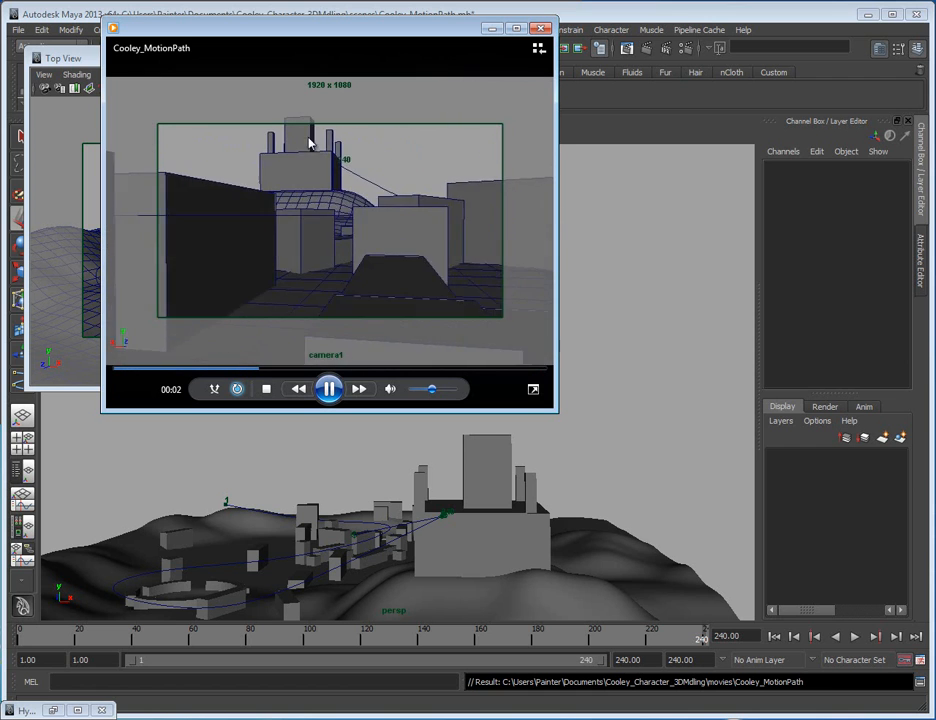
left_click(328, 390)
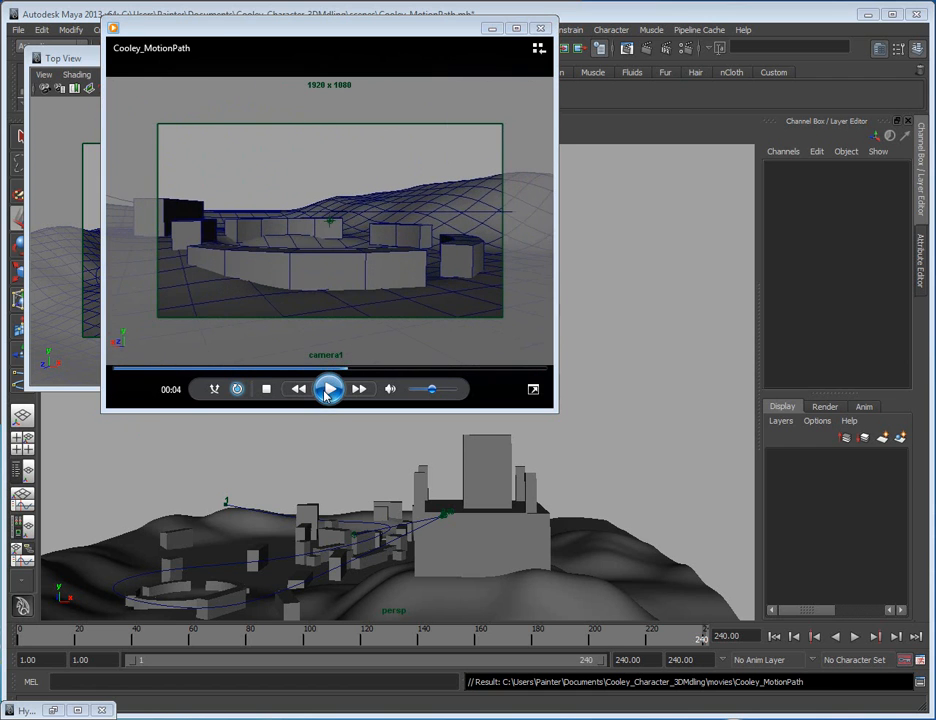
left_click(542, 30)
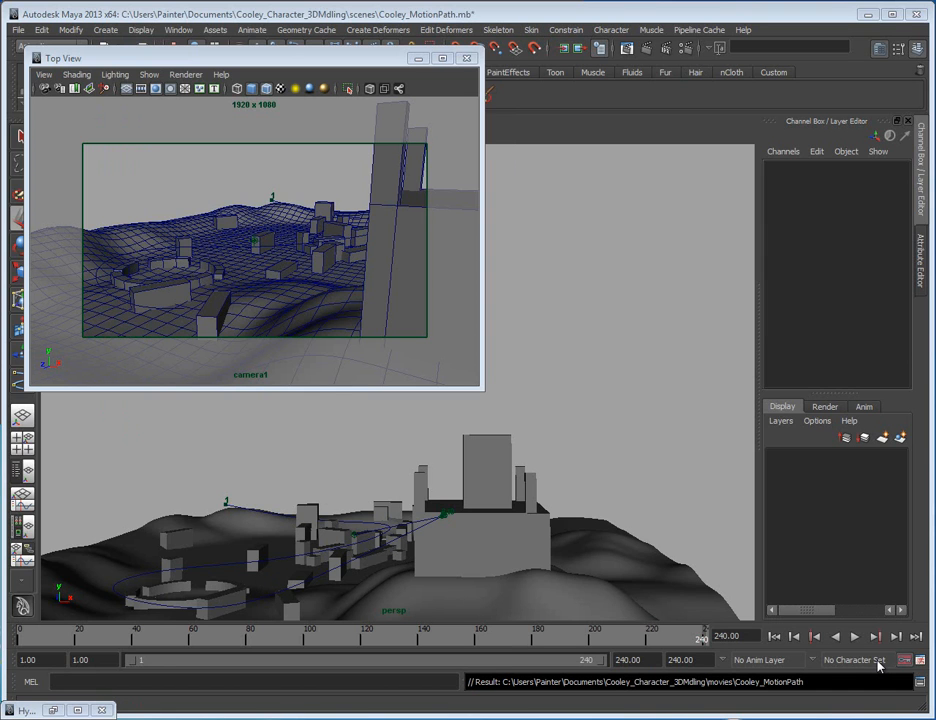
- Minimize the floating camera view and delete the keyframes of camera1_aim from frame 36 through 240
left_click(418, 62)
left_click_drag(328, 445, 376, 493, "alt")
left_click(467, 416)
left_click(21, 637)
middle_click_drag(336, 432, 451, 455, "alt")
scroll(451, 455, "up", 3)
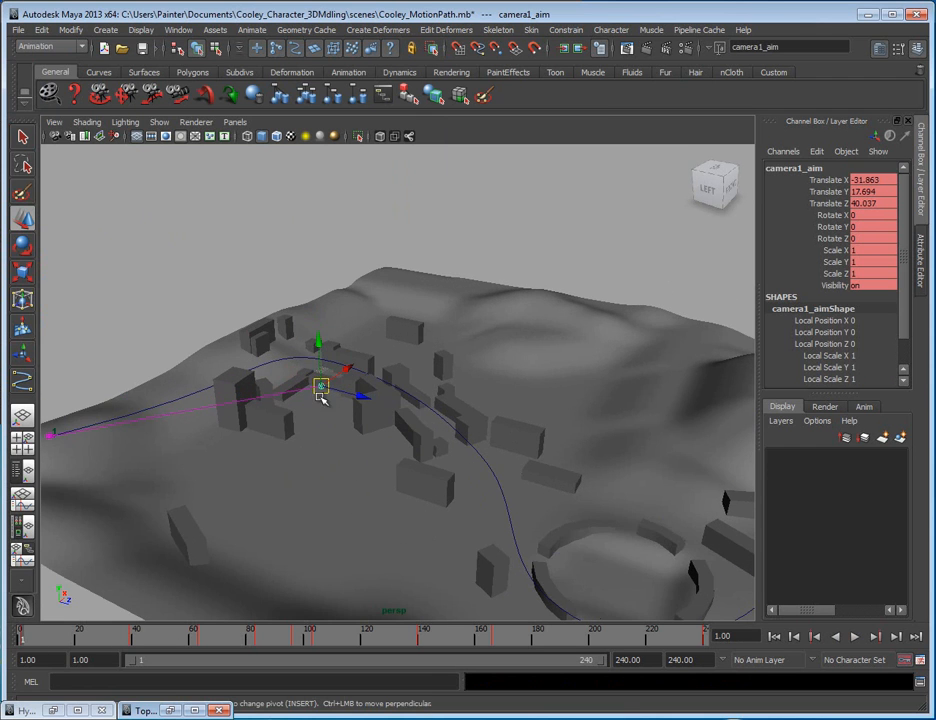
left_click_drag(321, 398, 398, 561, "alt")
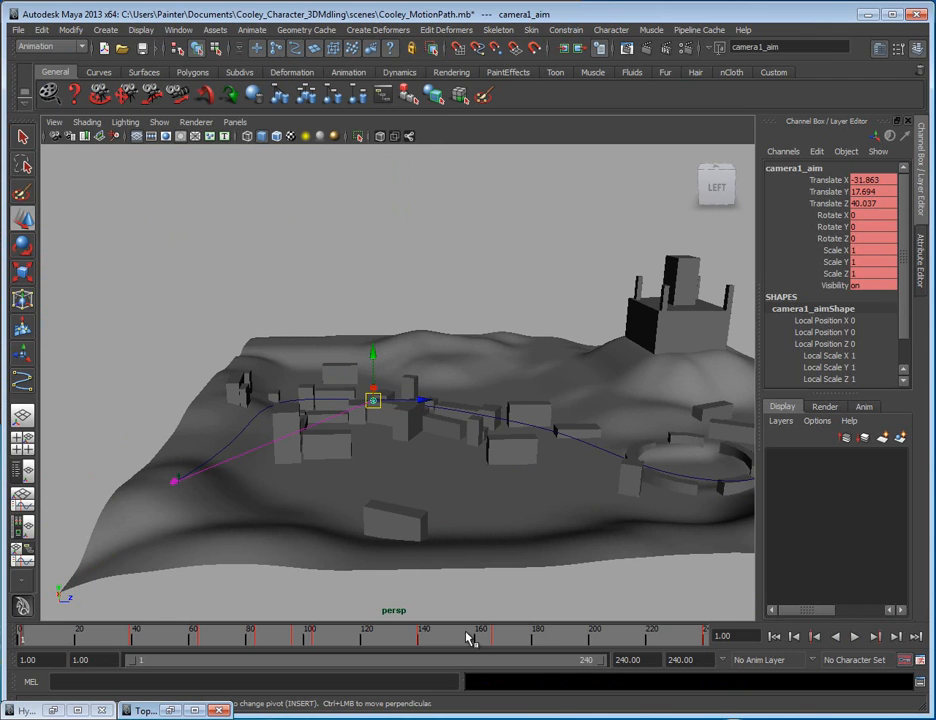
left_click_drag(121, 637, 712, 650, "shift")
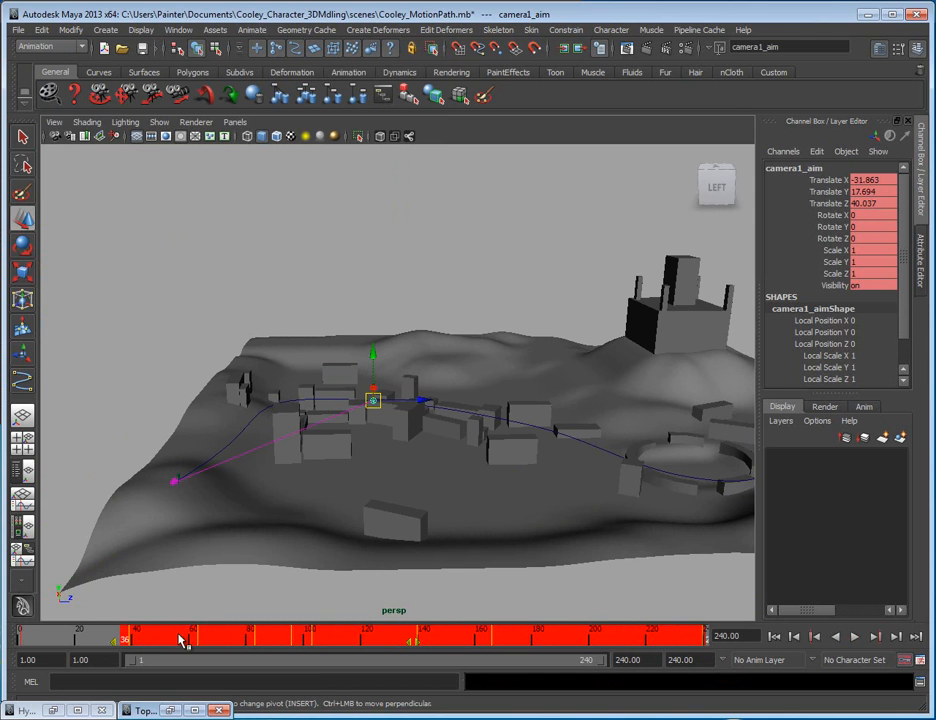
right_click(301, 639)
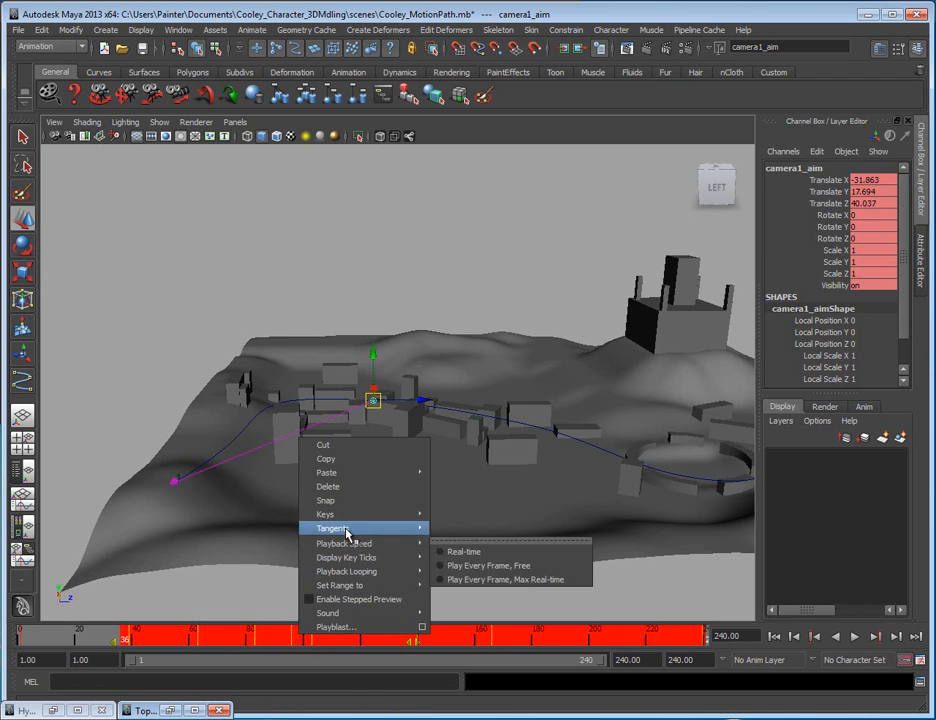
left_click(329, 487)
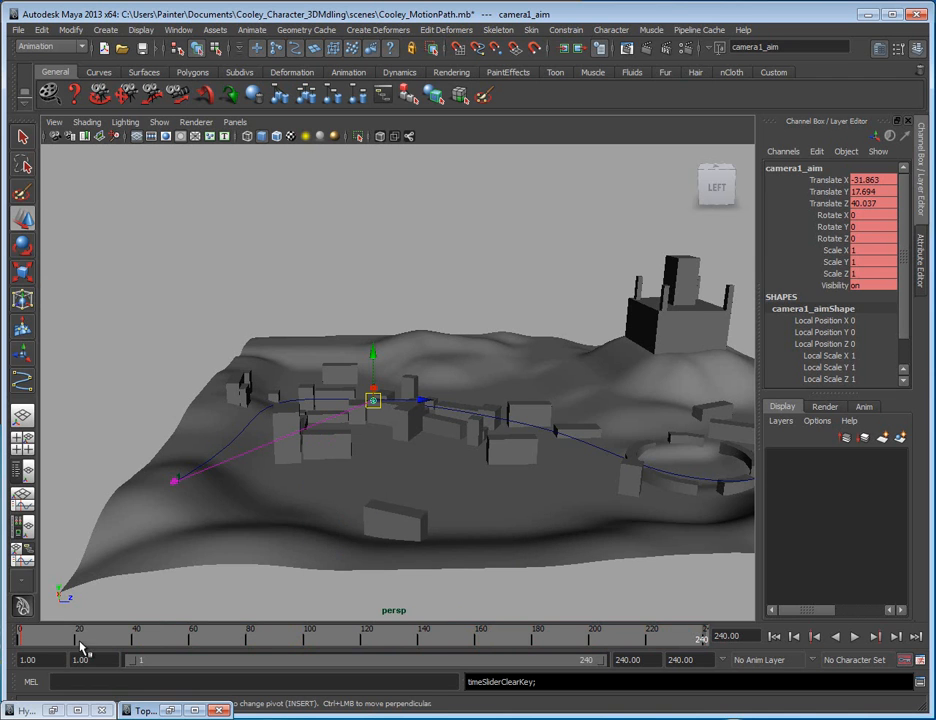
- Return to frame 1 and select the motion path curve near the camera's starting point
left_click_drag(27, 640, 6, 626)
middle_click_drag(178, 474, 197, 449, "alt")
right_click_drag(197, 449, 203, 484, "alt")
middle_click_drag(203, 484, 313, 429, "alt")
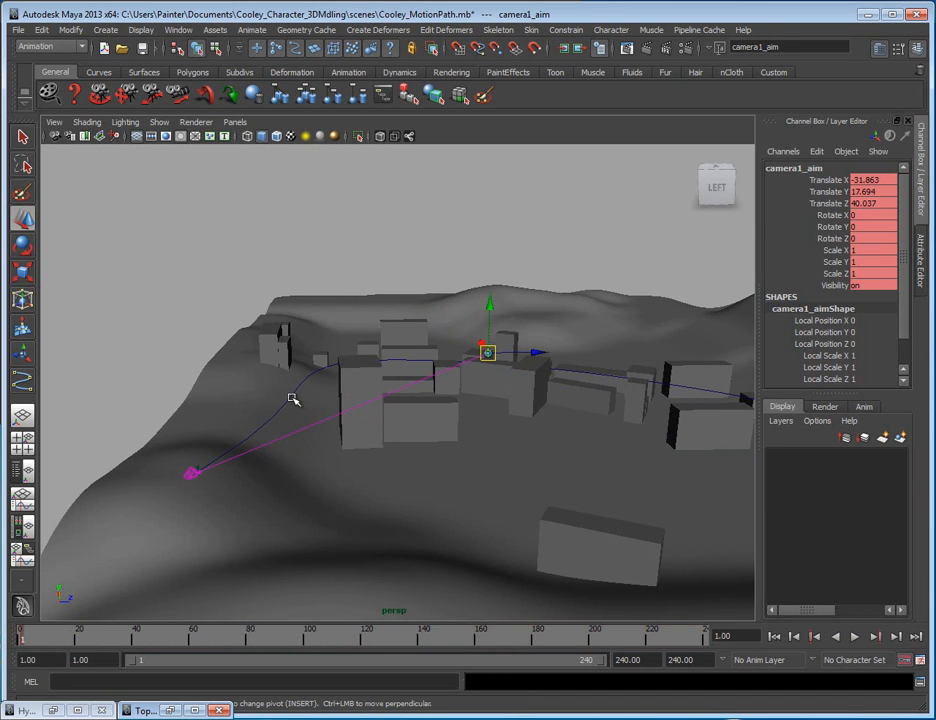
left_click(292, 398)
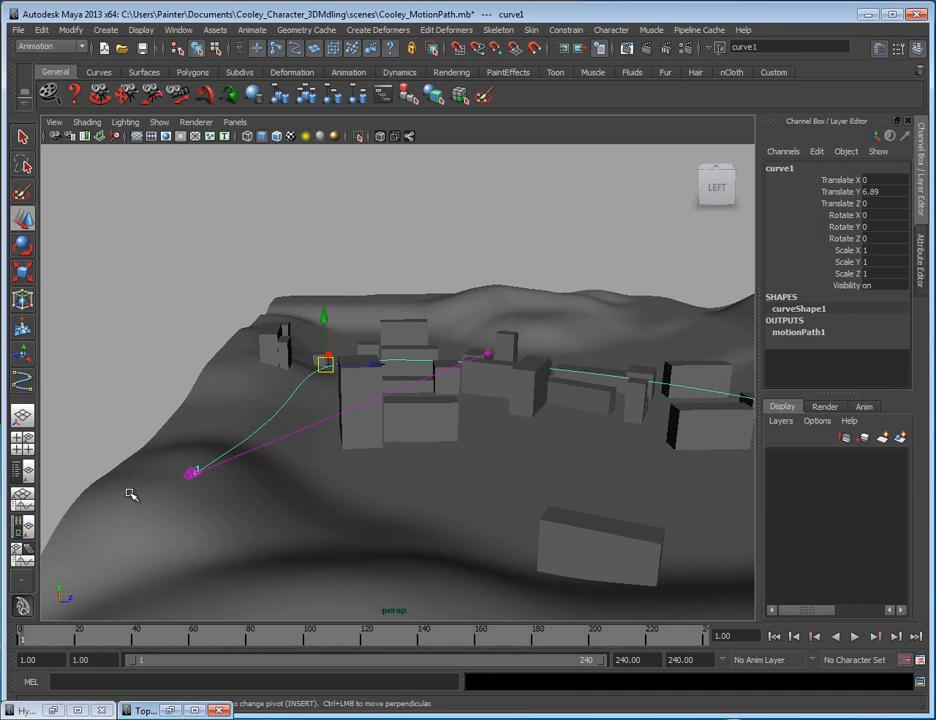
middle_click_drag(134, 494, 190, 477, "alt")
- Show the Outliner beside the perspective view and examine the motionPath1 attributes through Camera_Move_Grp and curve1
left_click(26, 473)
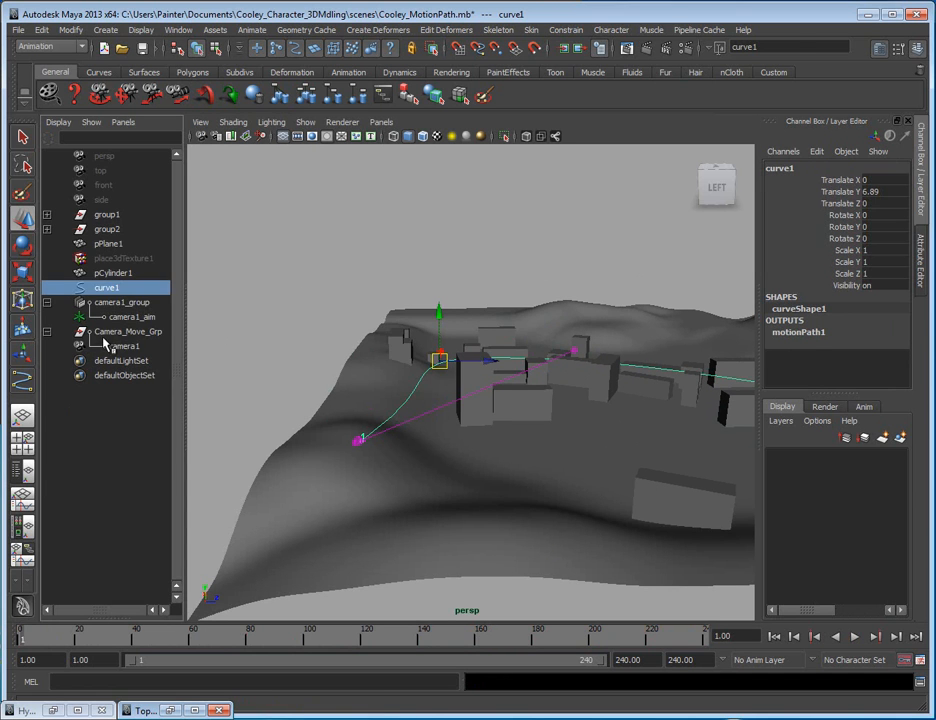
left_click(112, 332)
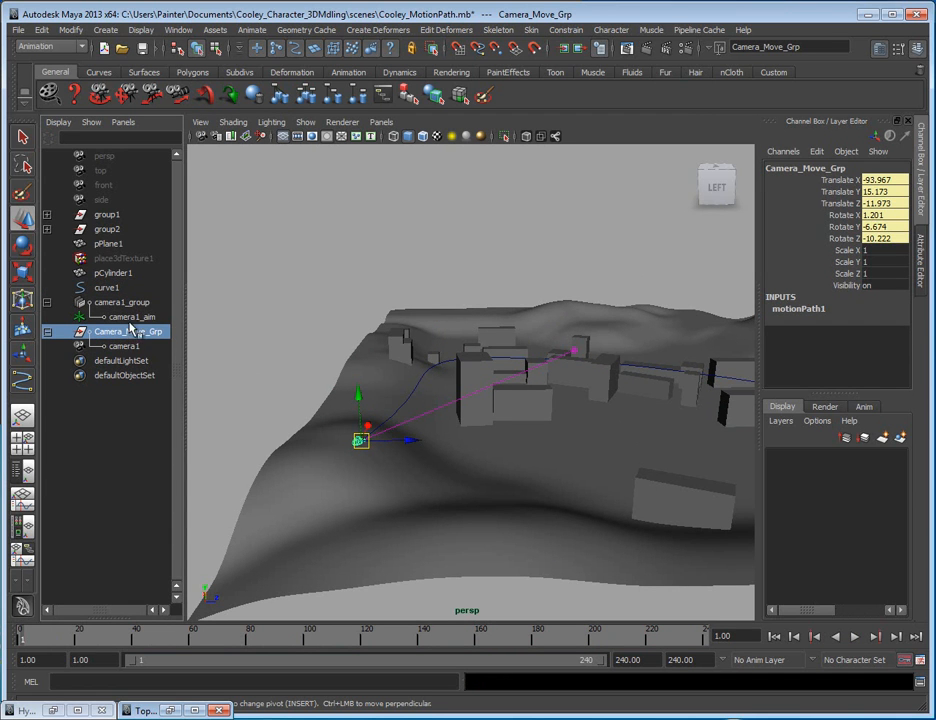
key("ctrl+a")
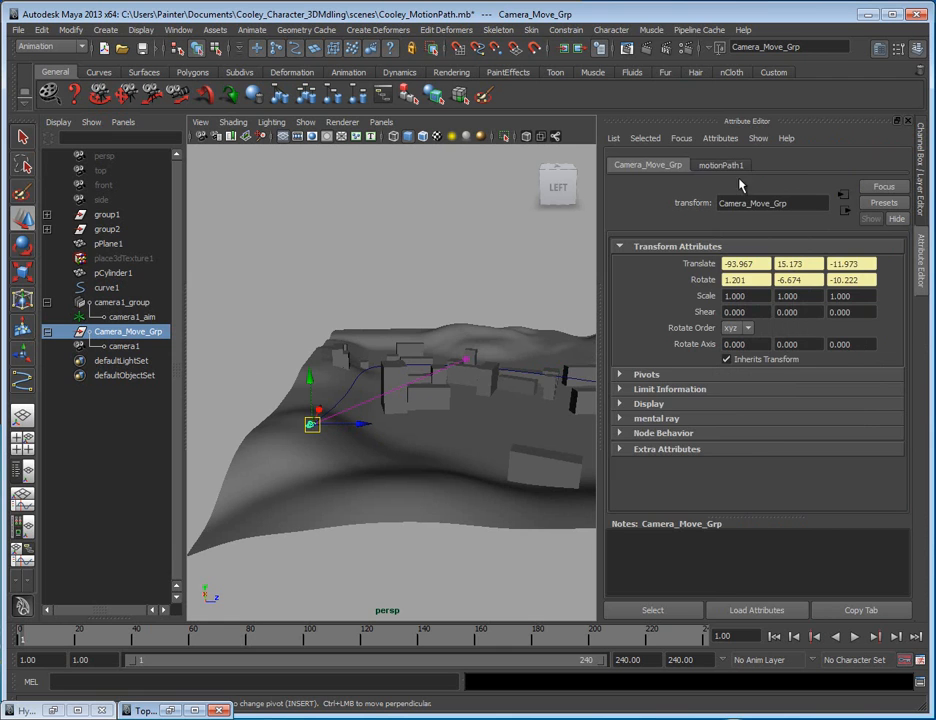
left_click(712, 166)
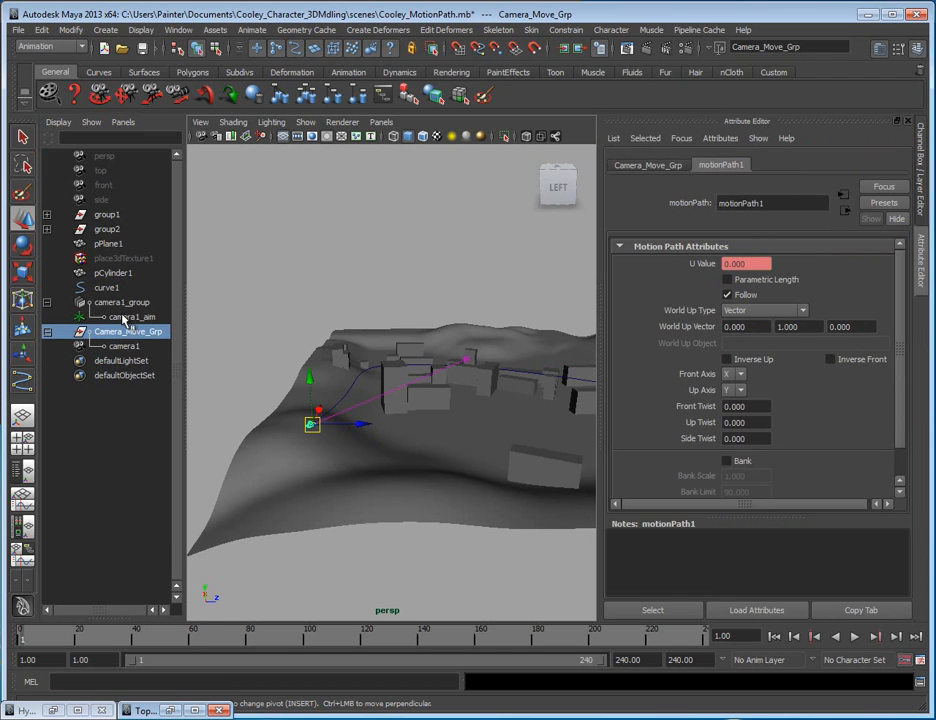
left_click(106, 288)
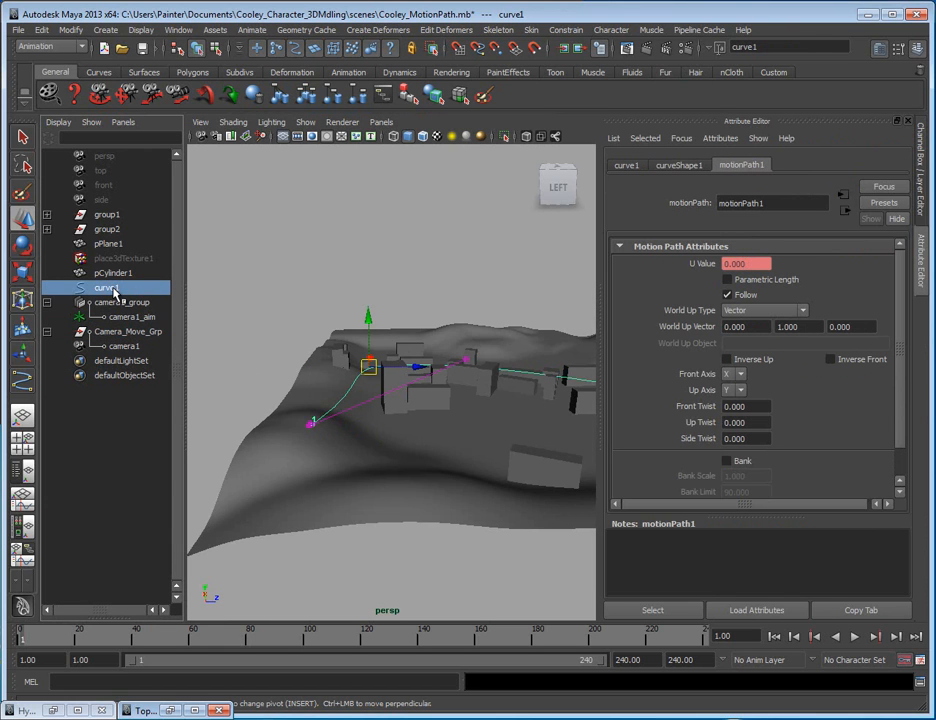
- Compare Camera_Move_Grp and curve1, then open the motionPath1_uValue animation curve connected to the motion path's U Value
left_click(123, 332)
left_click(112, 290)
left_click(114, 332)
left_click(109, 290)
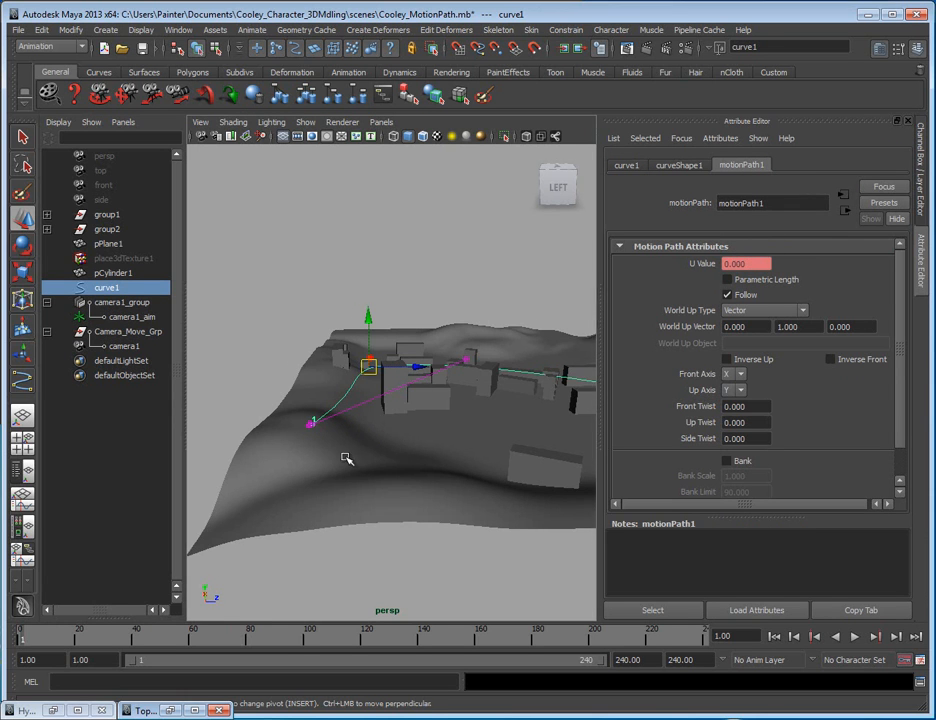
left_click_drag(357, 444, 400, 440, "alt")
right_click(743, 266)
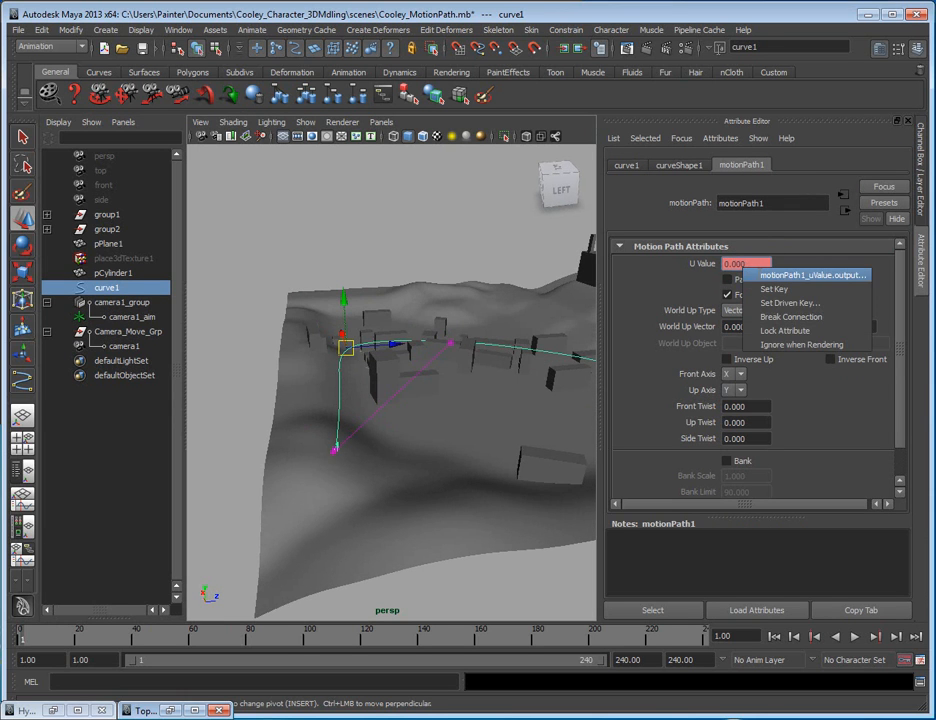
left_click(760, 275)
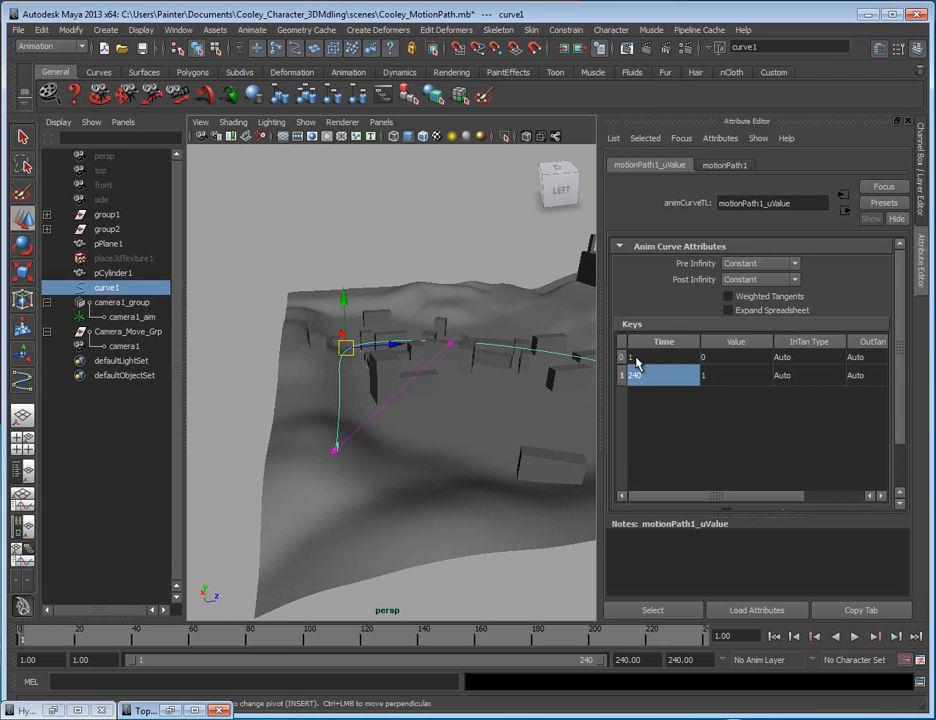
- Examine the time and value of both keys on the motionPath1_uValue curve
double_click(636, 357)
double_click(728, 356)
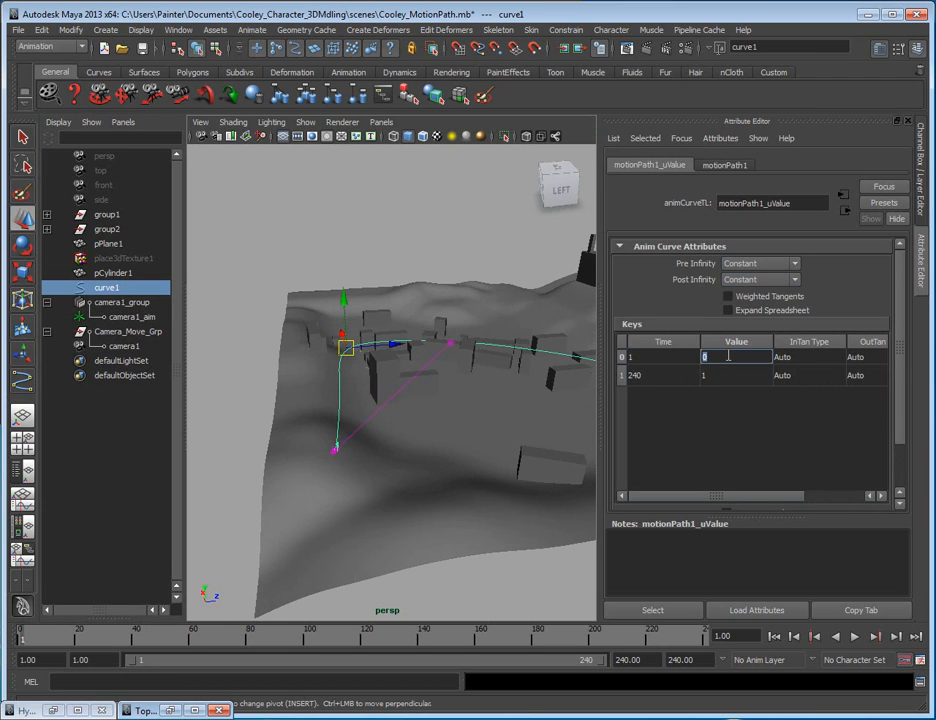
double_click(638, 376)
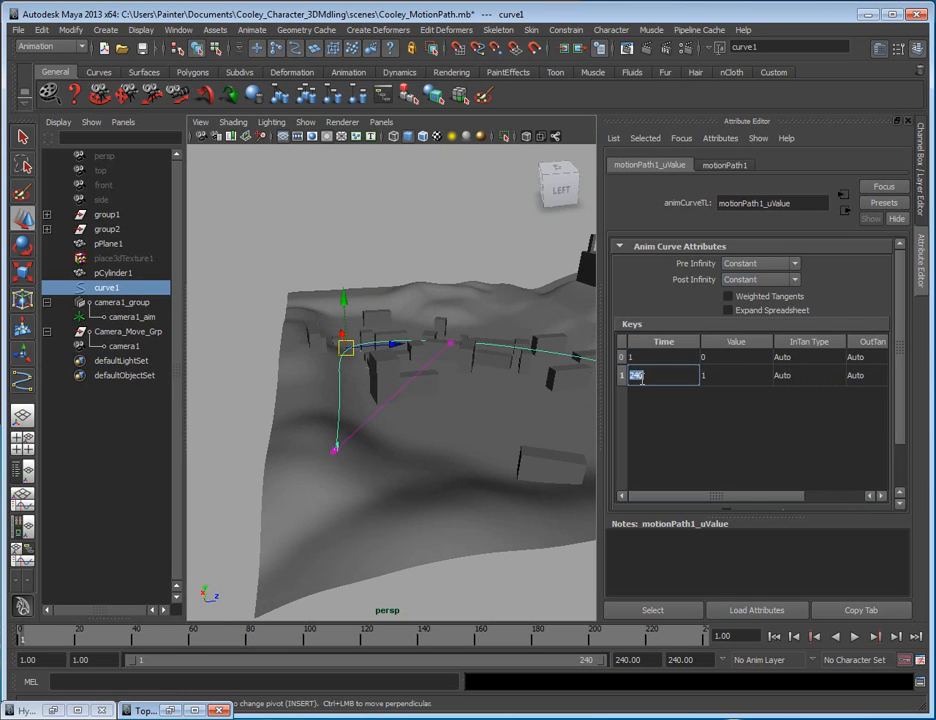
double_click(726, 378)
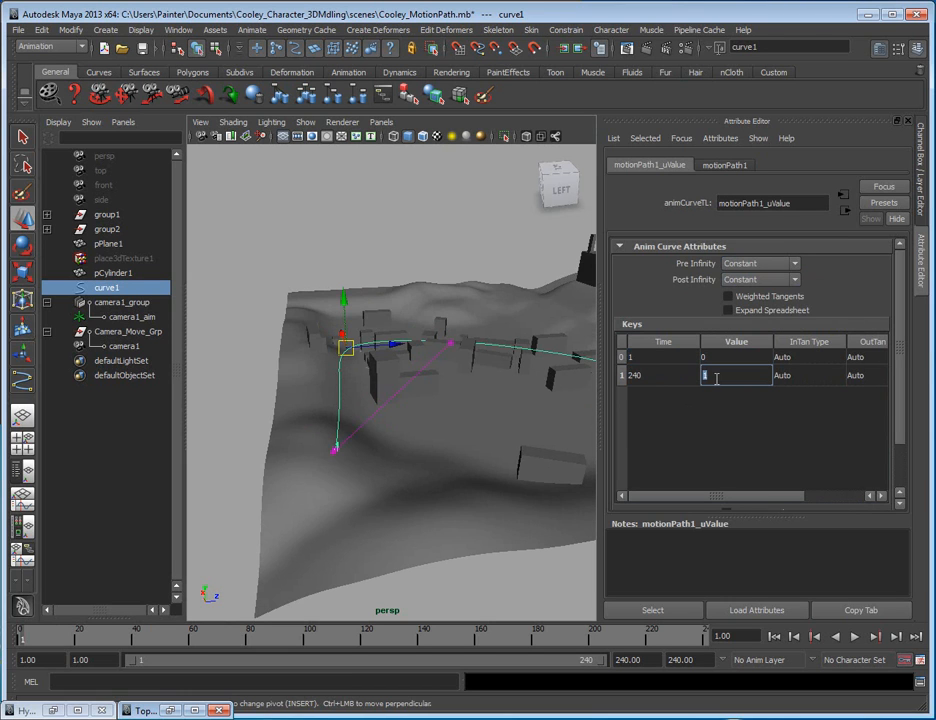
- Set the animation end time to 480 and extend the playback range to frame 480
left_click_drag(694, 660, 667, 662)
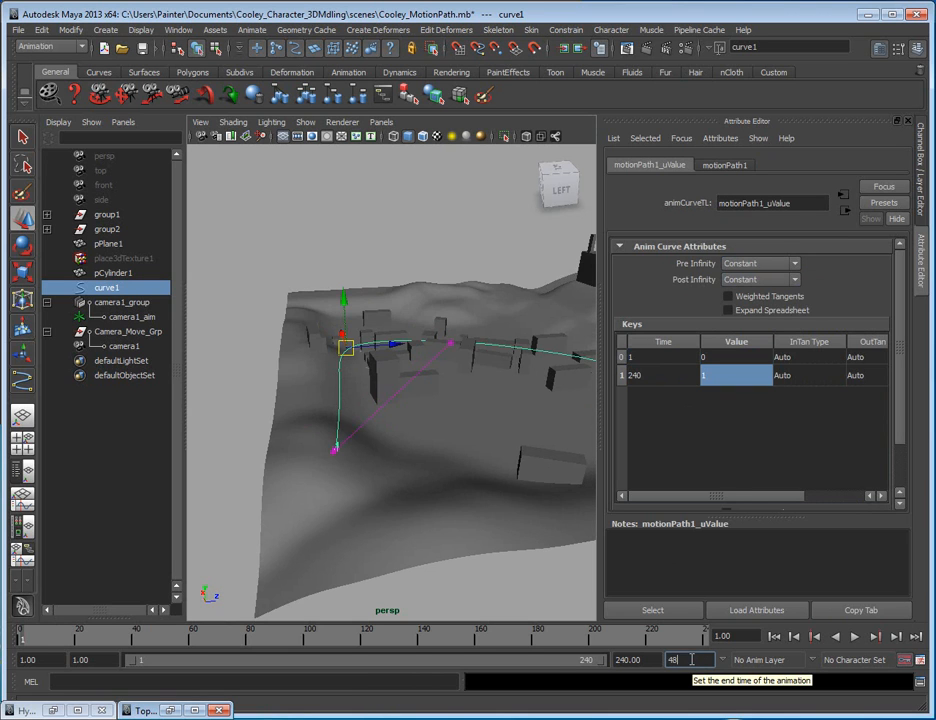
type("480")
key("Return")
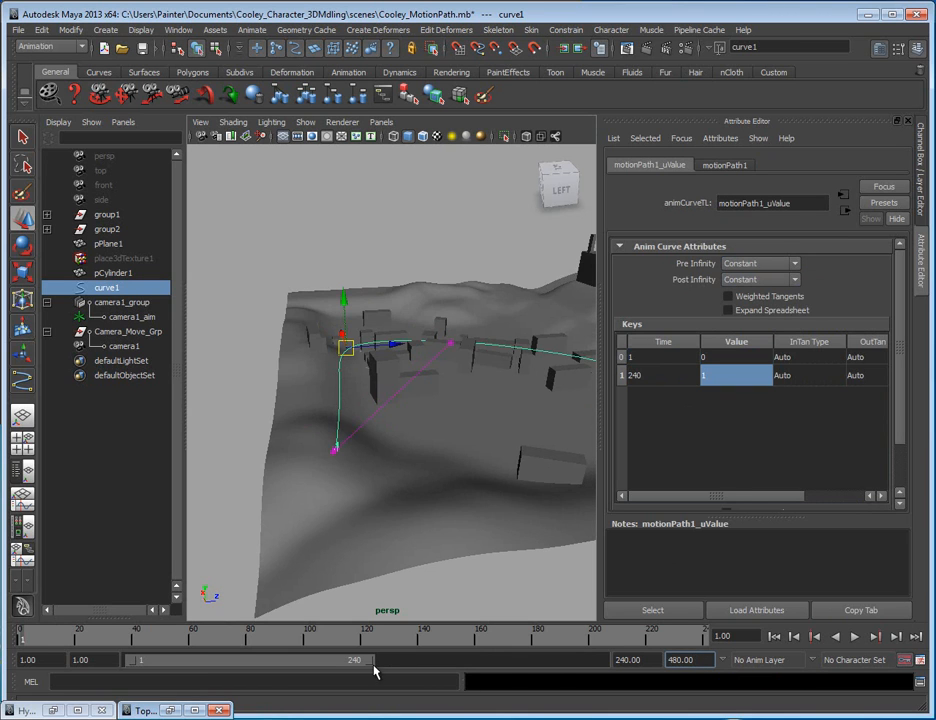
left_click_drag(372, 667, 641, 670)
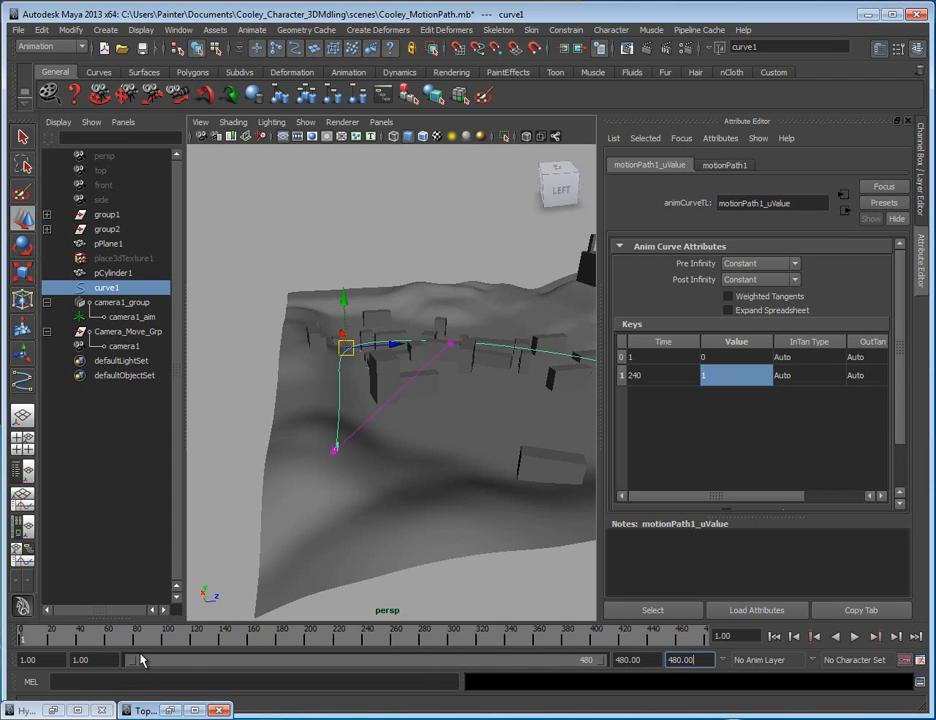
- Set the time of the second motionPath1_uValue key to 480
double_click(645, 375)
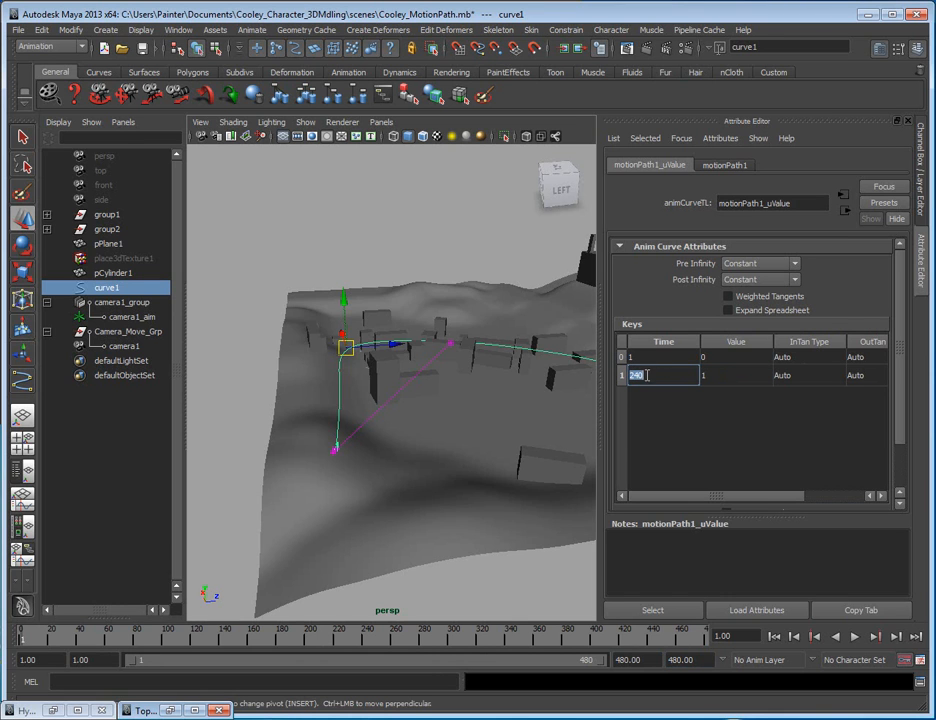
type("480")
key("Return")
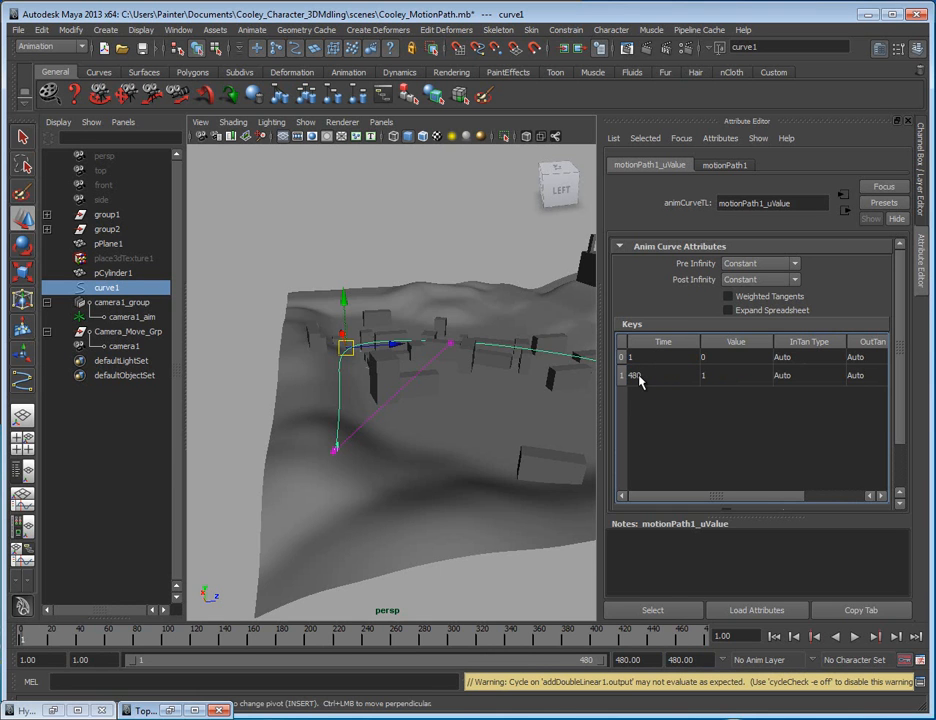
- Change the second uValue key's time to 240 and return it to 480, watching the marker at the path's far end
left_click_drag(470, 428, 408, 479, "alt")
scroll(428, 476, "down", 3)
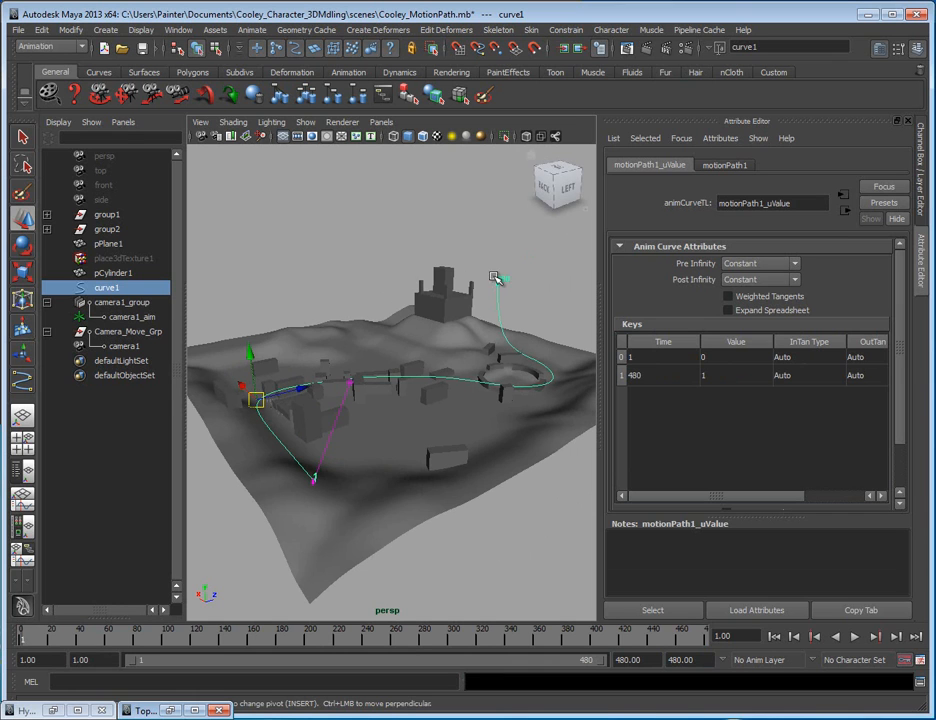
double_click(636, 375)
type("240")
key("Return")
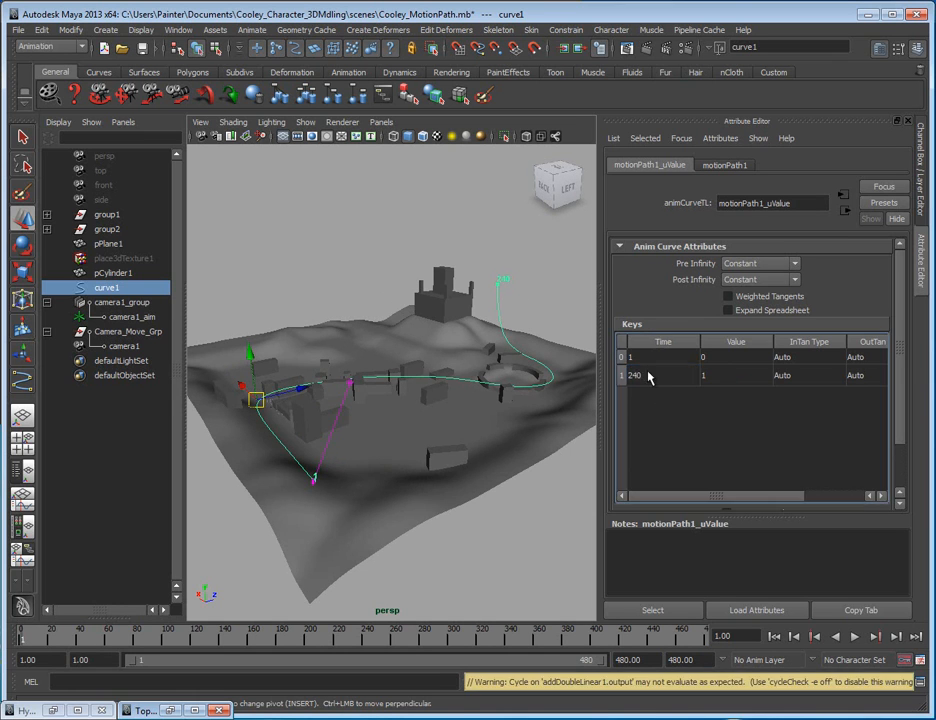
double_click(657, 376)
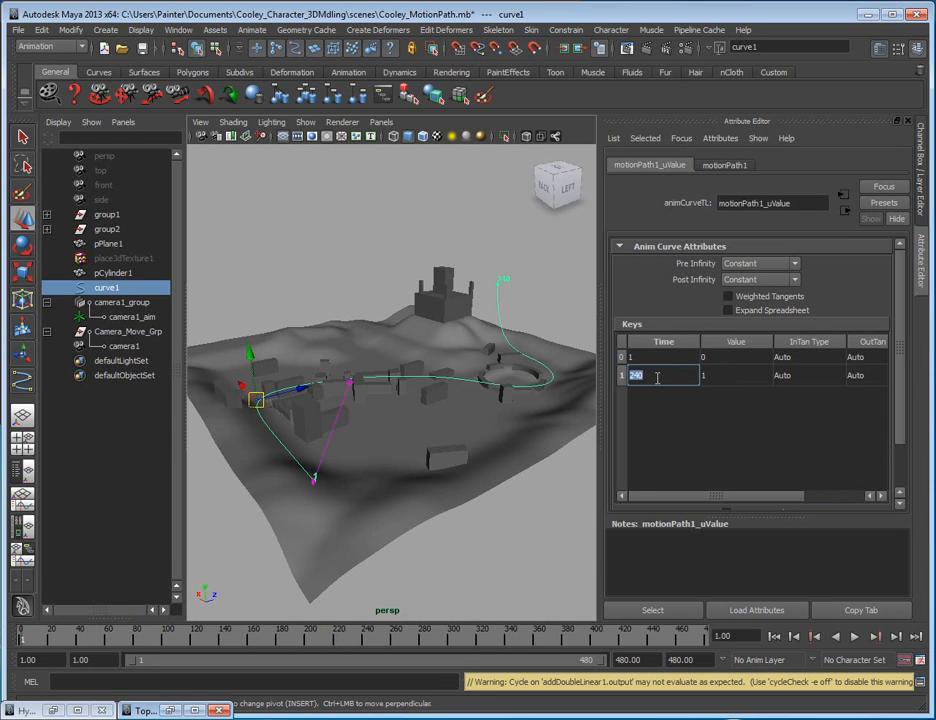
key("Return")
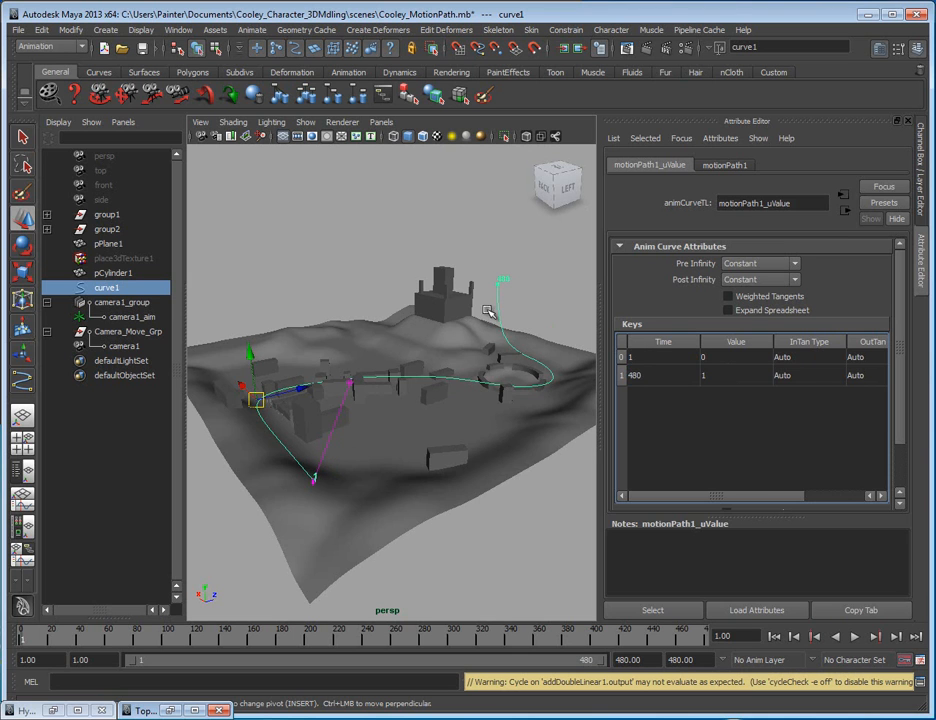
- Play the animation in the perspective view, watch the camera travel along the path from several angles, and stop playback
left_click_drag(488, 321, 501, 447, "alt")
left_click(855, 636)
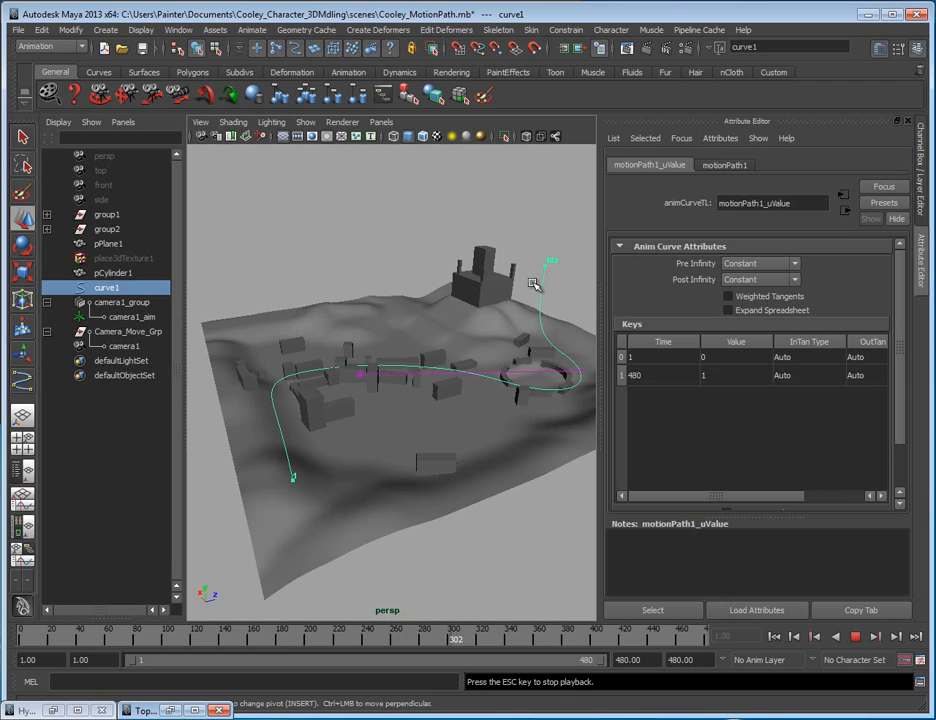
left_click_drag(527, 436, 407, 457, "alt")
scroll(463, 462, "down", 2)
left_click_drag(463, 462, 449, 470, "alt")
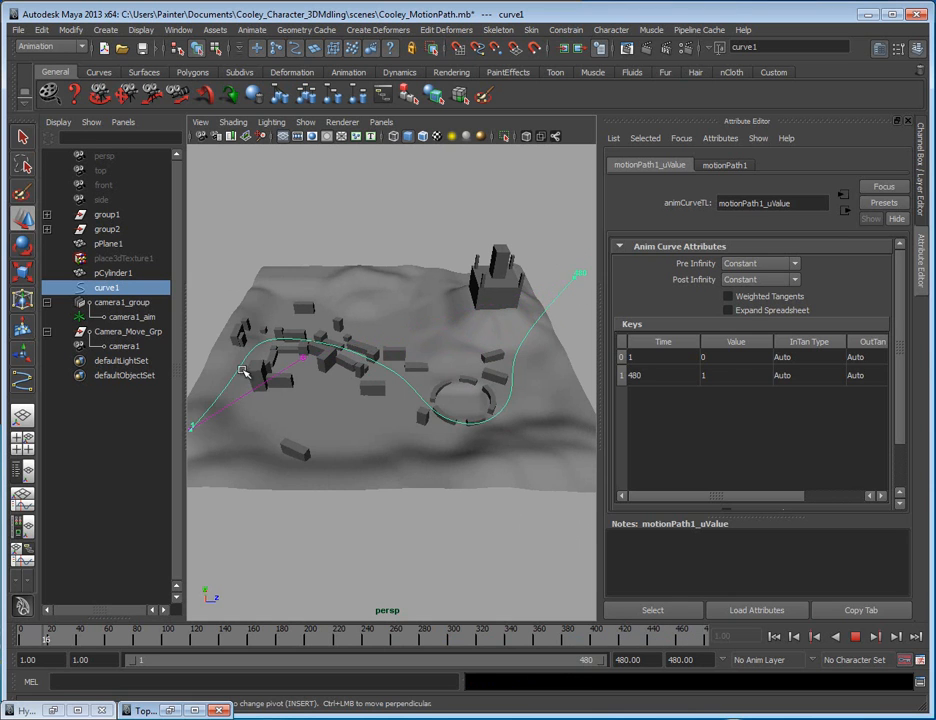
left_click(856, 637)
- Select Camera_Move_Grp while viewing the start of the path and the town from above
left_click_drag(432, 498, 384, 472, "alt")
right_click_drag(384, 472, 378, 472, "alt")
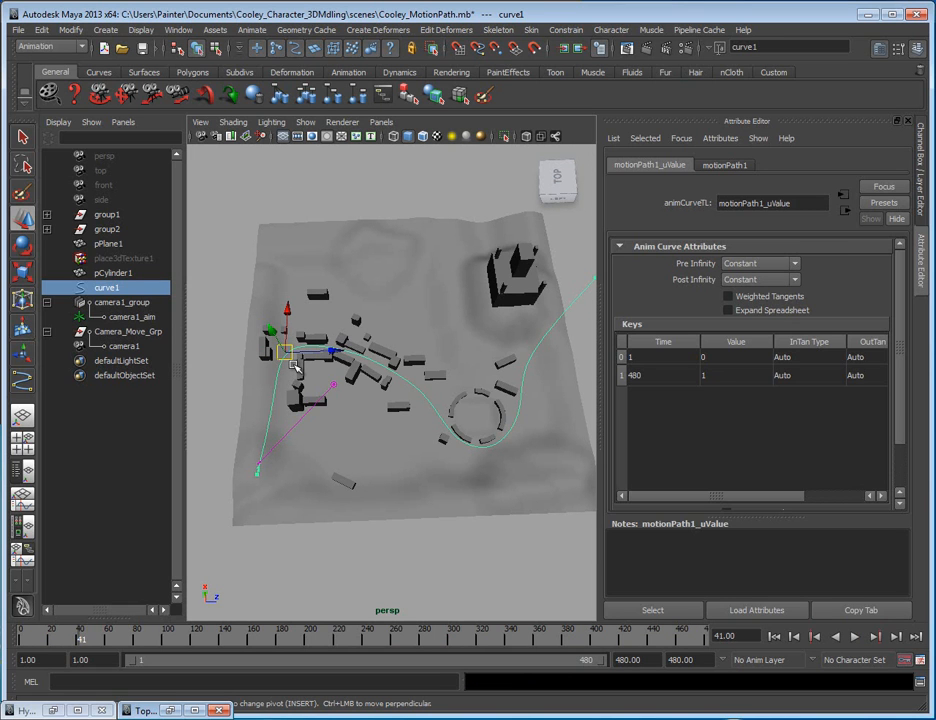
right_click_drag(267, 441, 372, 448, "alt")
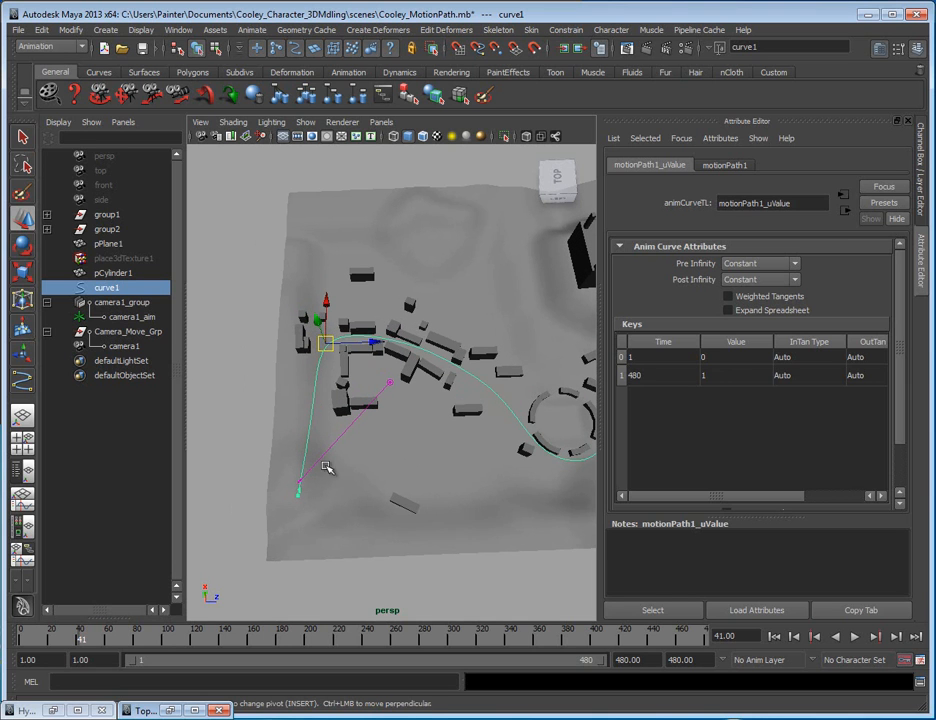
left_click(124, 332)
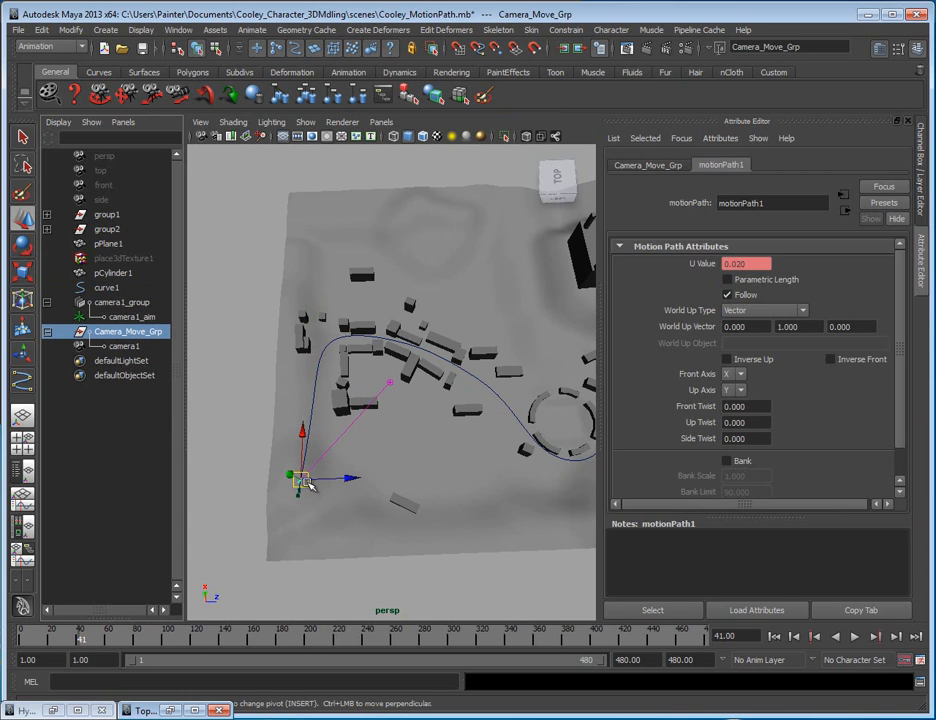
- Show the top orthographic view full-size, framed on the path from its start through the town buildings
key("space")
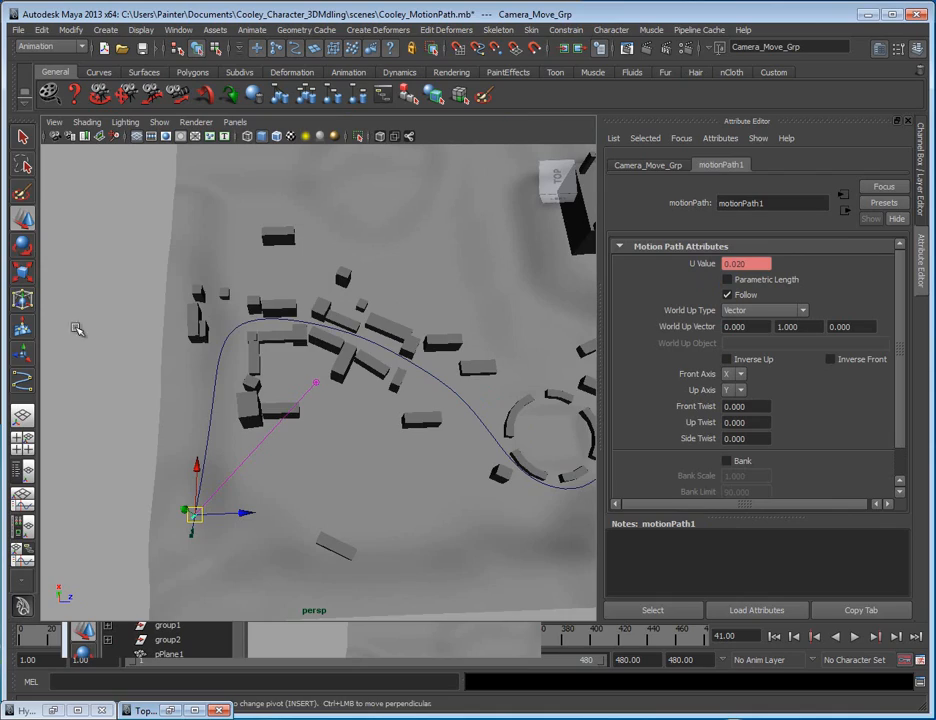
left_click(22, 440)
key("space")
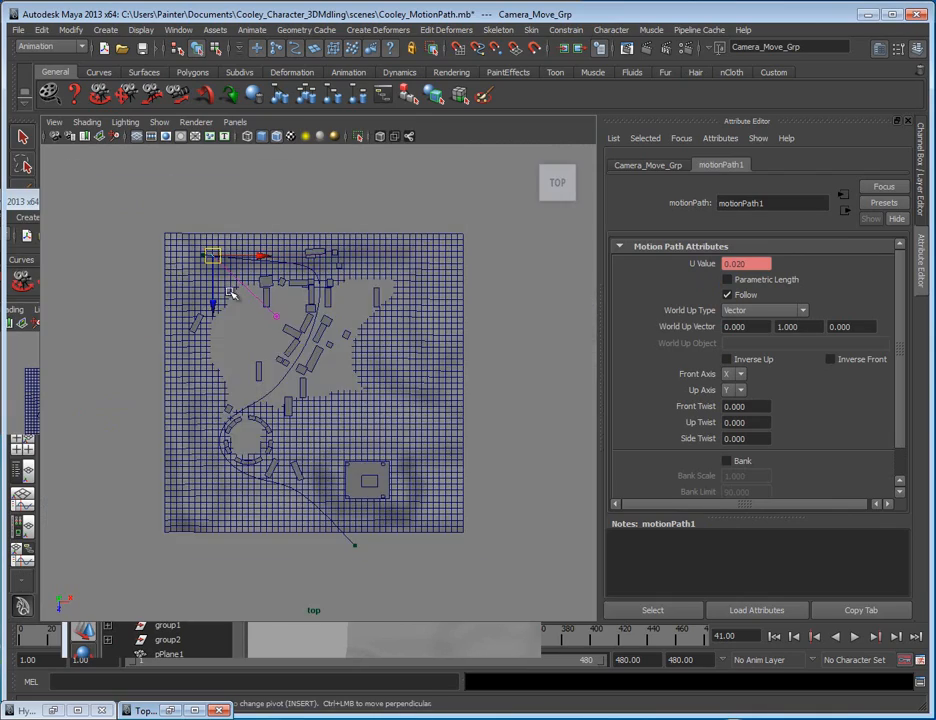
scroll(468, 369, "up", 5)
middle_click_drag(380, 371, 382, 265, "alt")
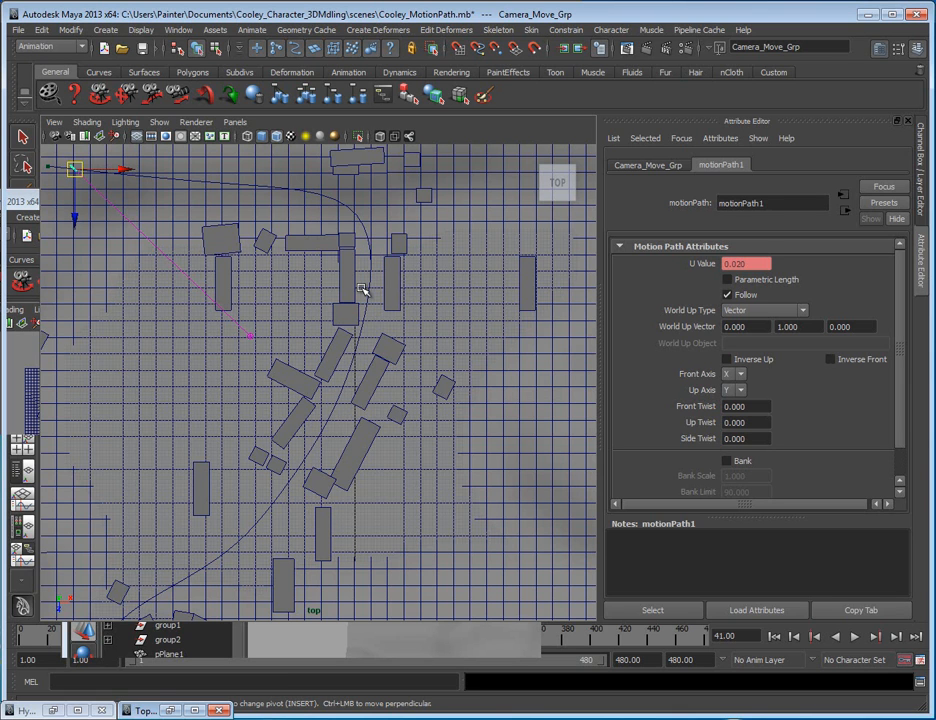
right_click_drag(292, 394, 286, 392, "alt")
middle_click_drag(286, 392, 311, 404, "alt")
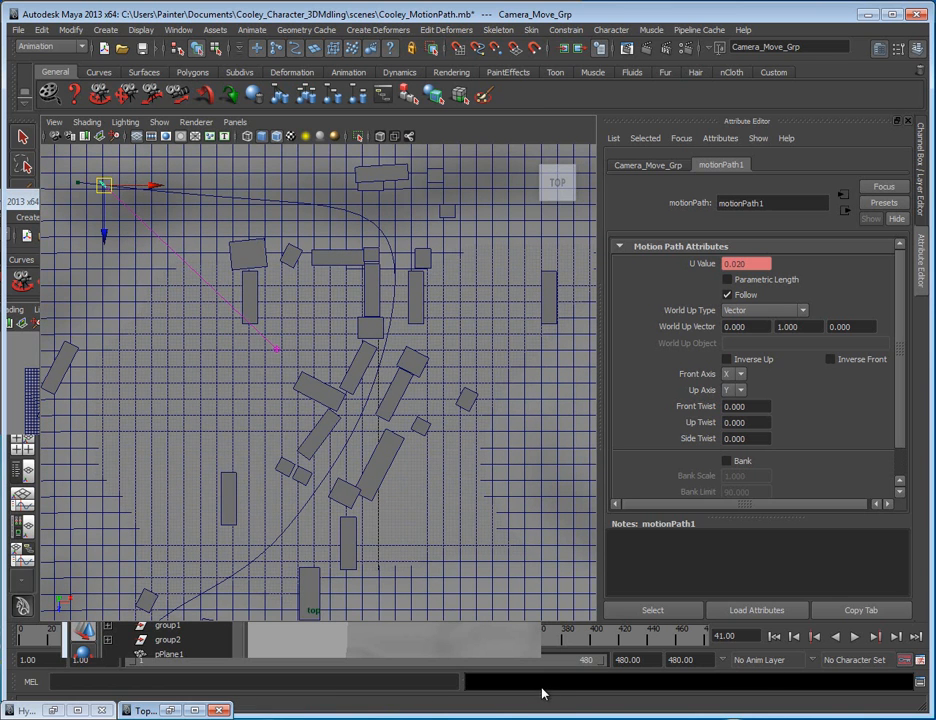
left_click_drag(541, 712, 541, 708)
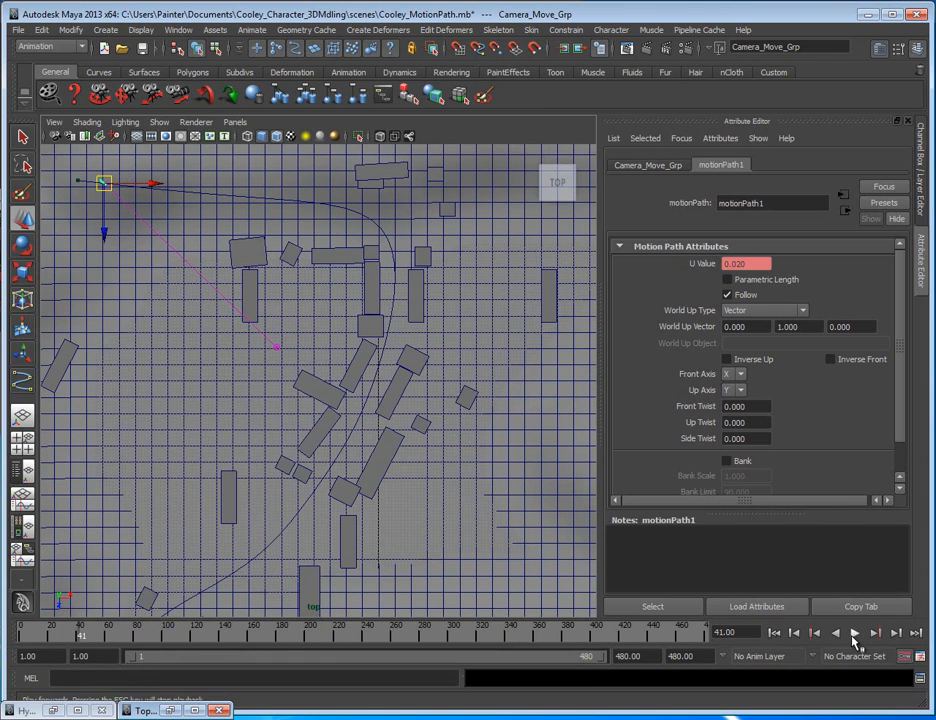
- Play and stop the animation in the top view, and scrub to frame 152, where the camera rounds the town corner
left_click(853, 637)
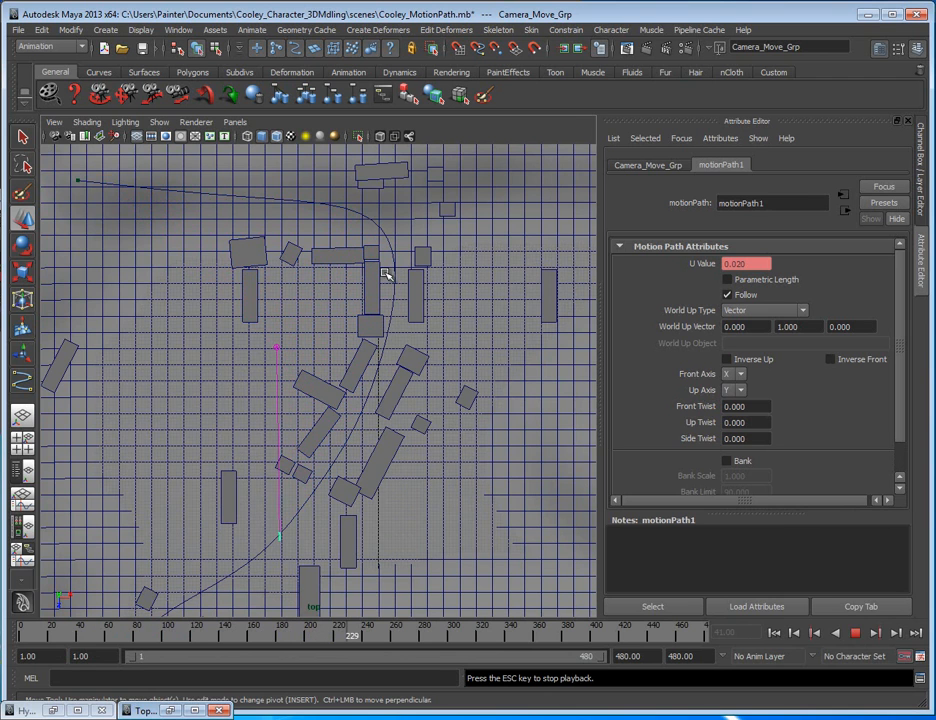
left_click(853, 633)
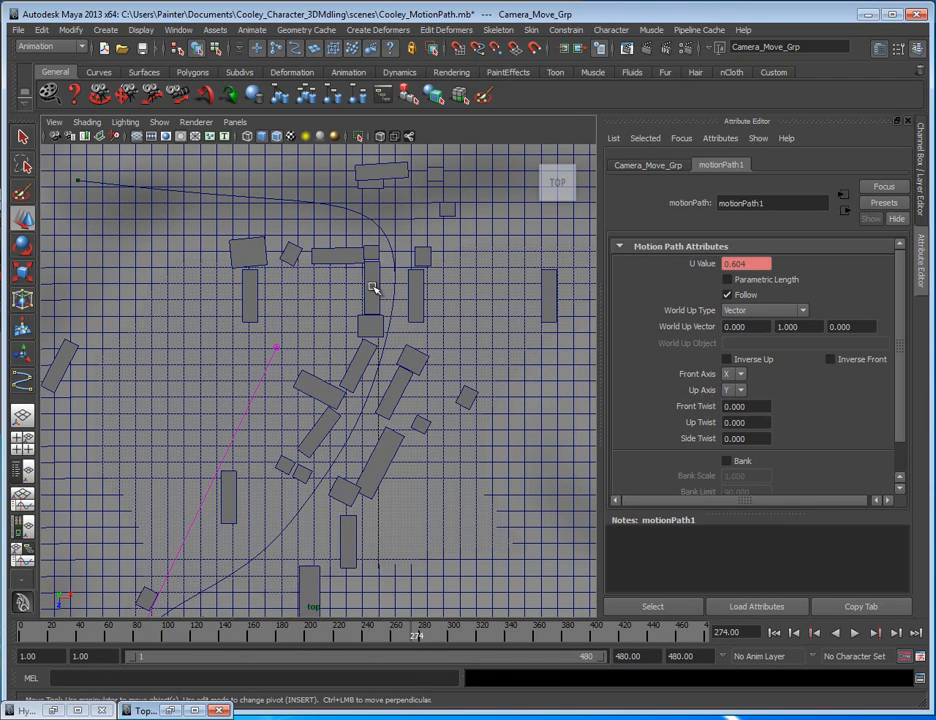
left_click_drag(378, 634, 245, 633)
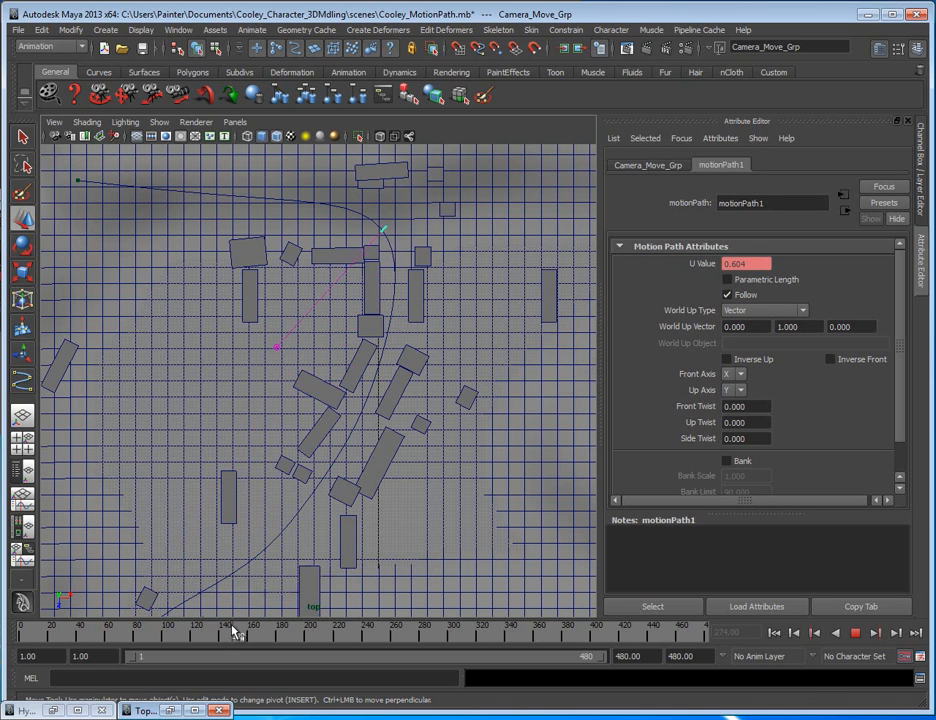
left_click(390, 245)
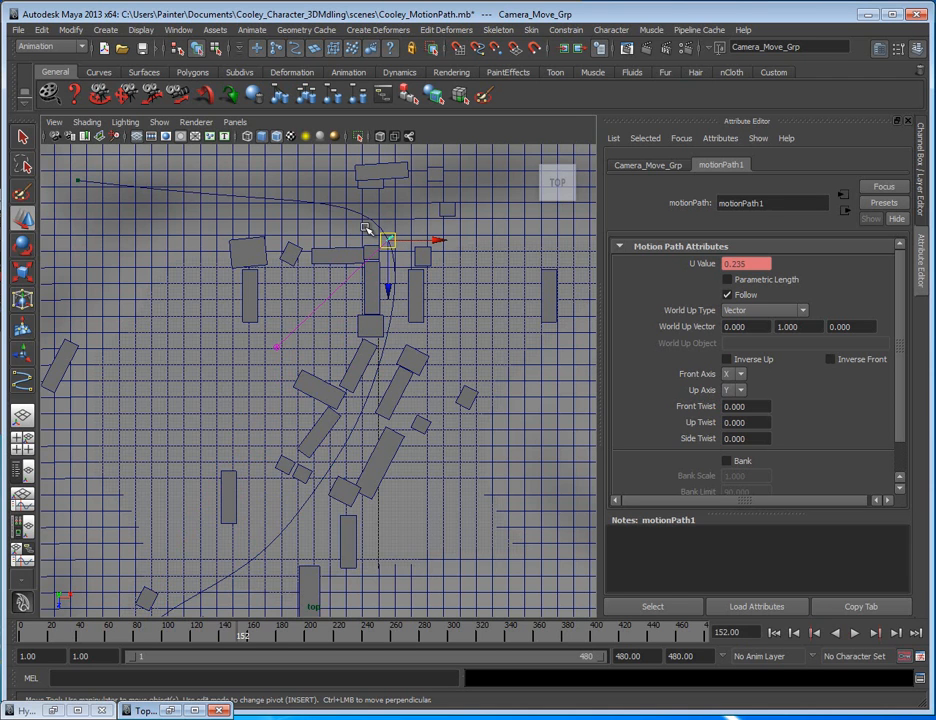
- Float the Motion Paths commands in their own window and set a motion path key for Camera_Move_Grp at frame 152
left_click(250, 33)
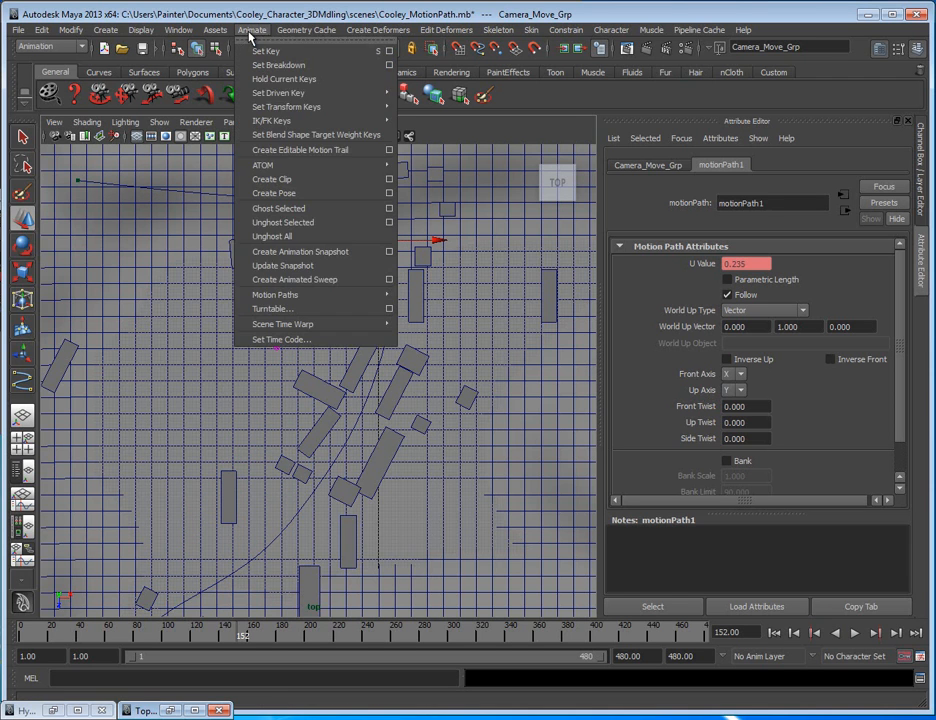
mouse_move(380, 295)
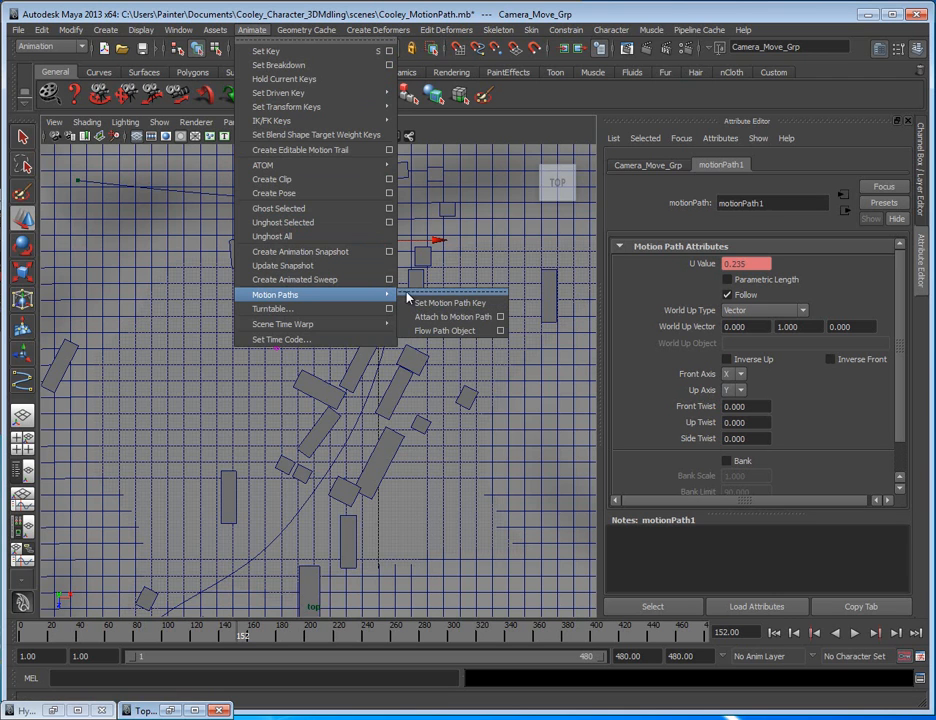
left_click(456, 293)
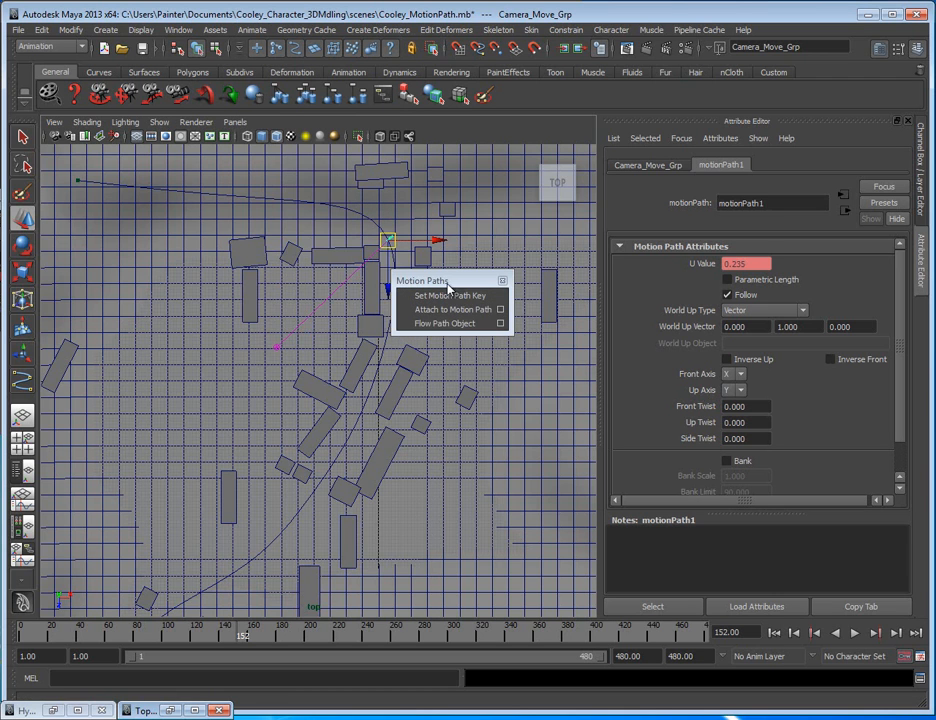
left_click_drag(429, 285, 210, 186)
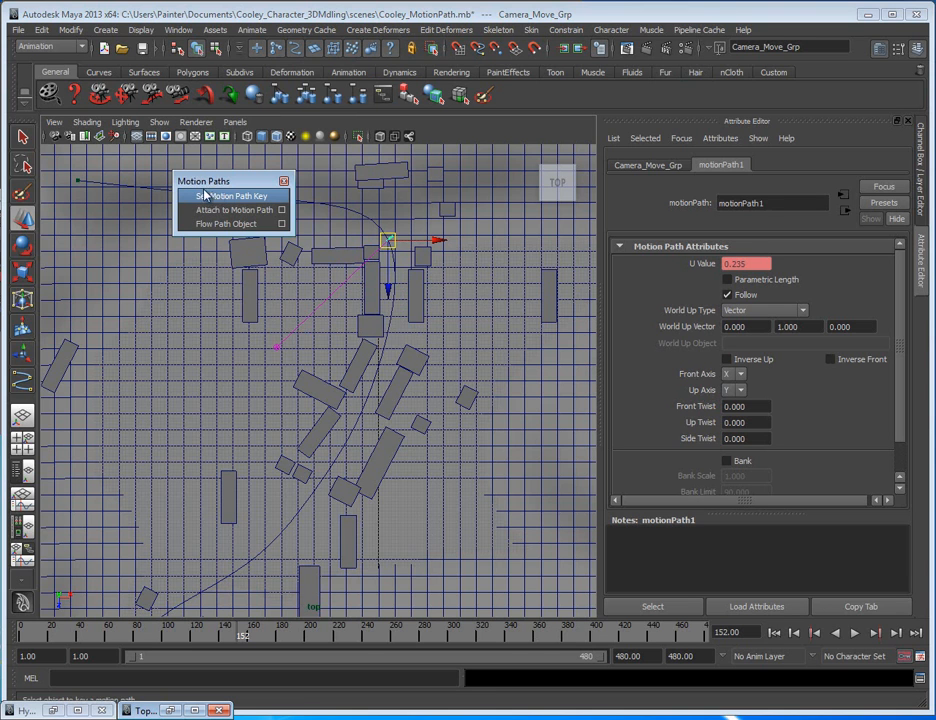
left_click(215, 197)
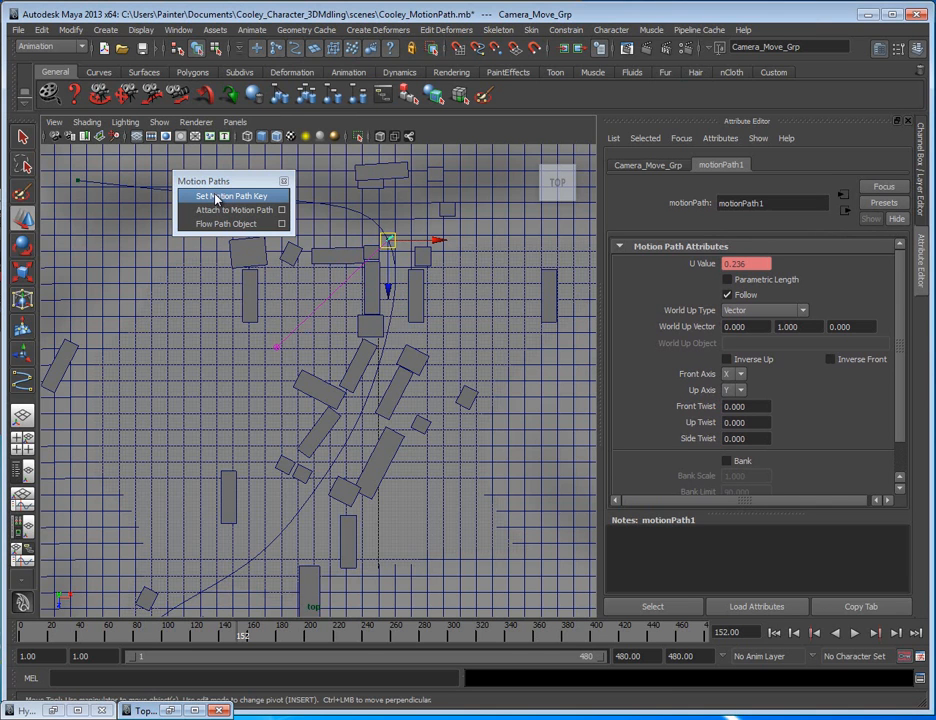
- Open the motion path's U Value animation curve and examine the time and value of its keys at the path start and town corner
right_click(735, 264)
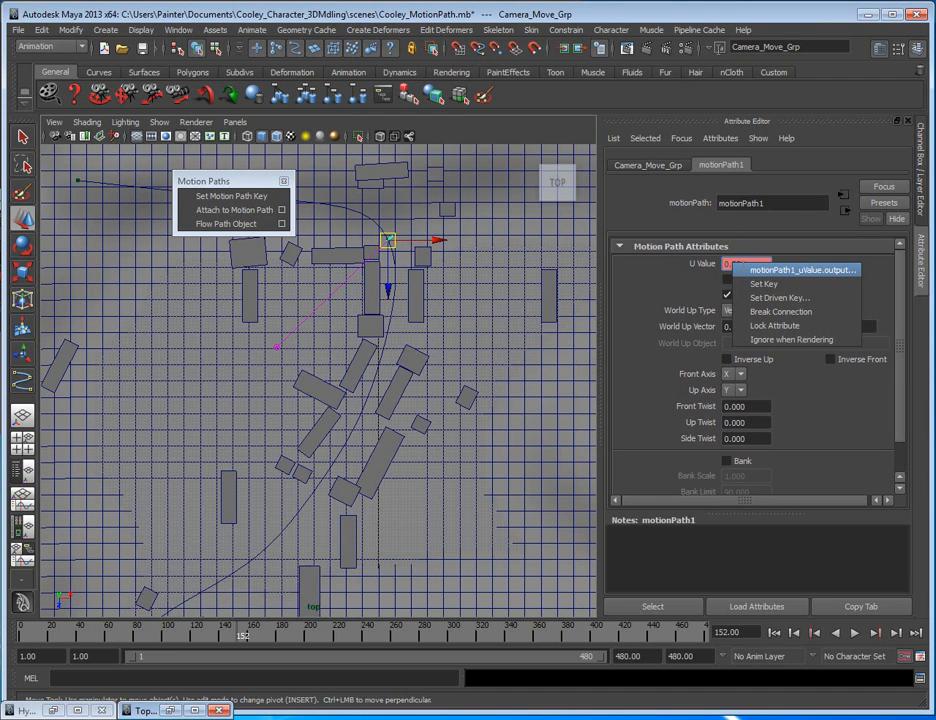
left_click(795, 270)
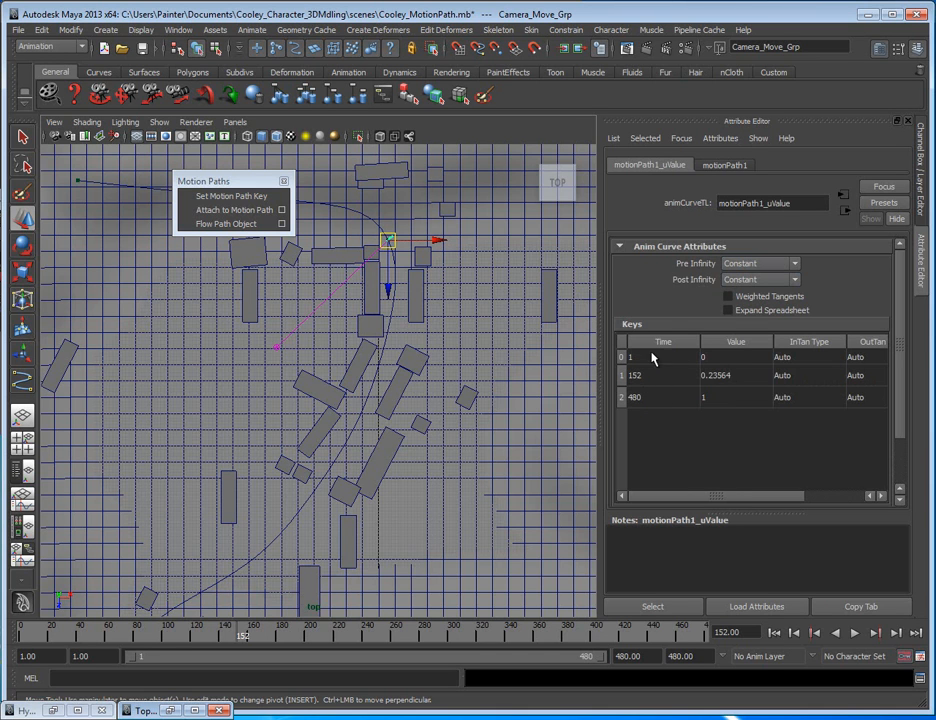
double_click(648, 375)
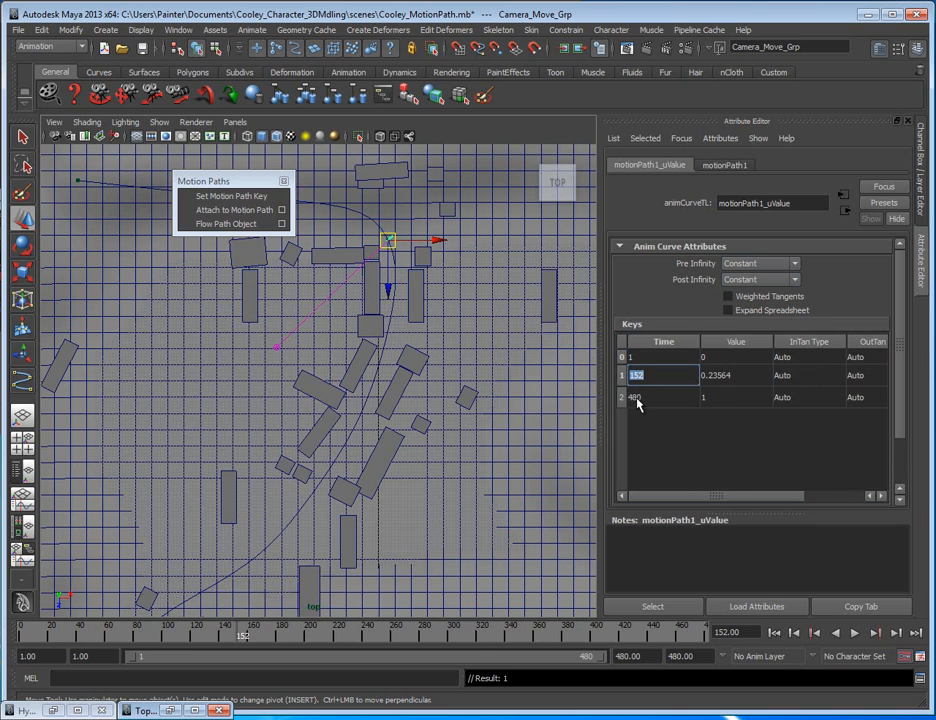
double_click(718, 375)
left_click(742, 375)
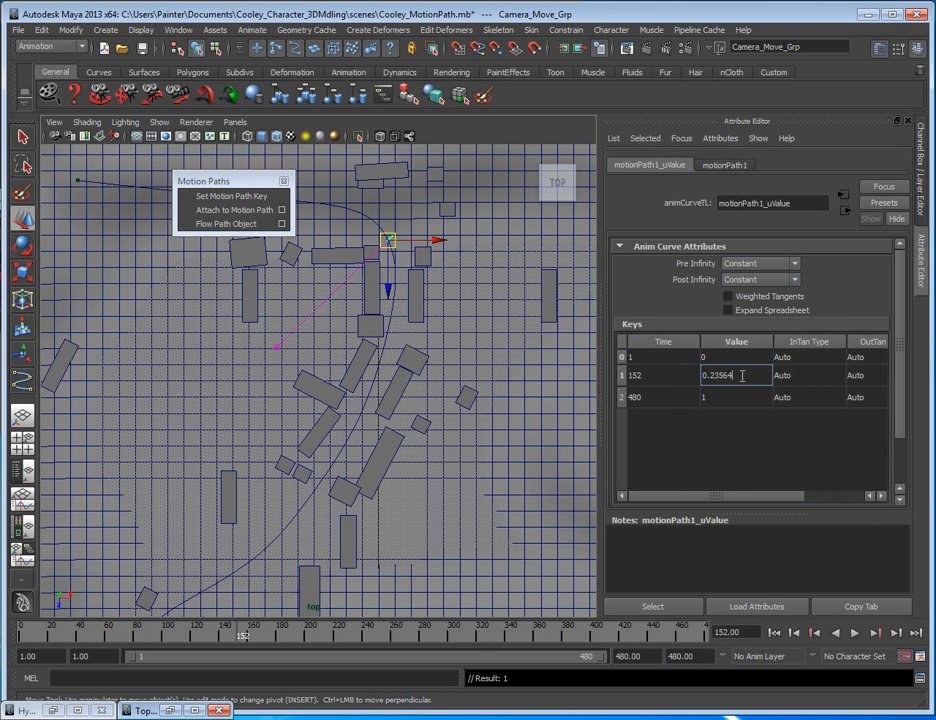
double_click(632, 357)
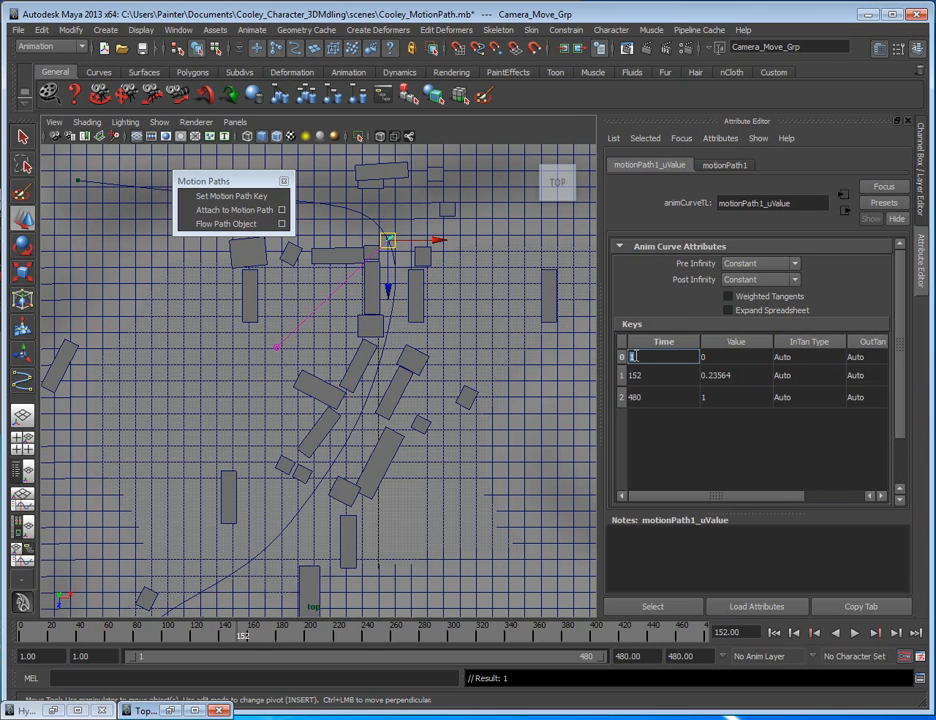
double_click(668, 375)
double_click(718, 360)
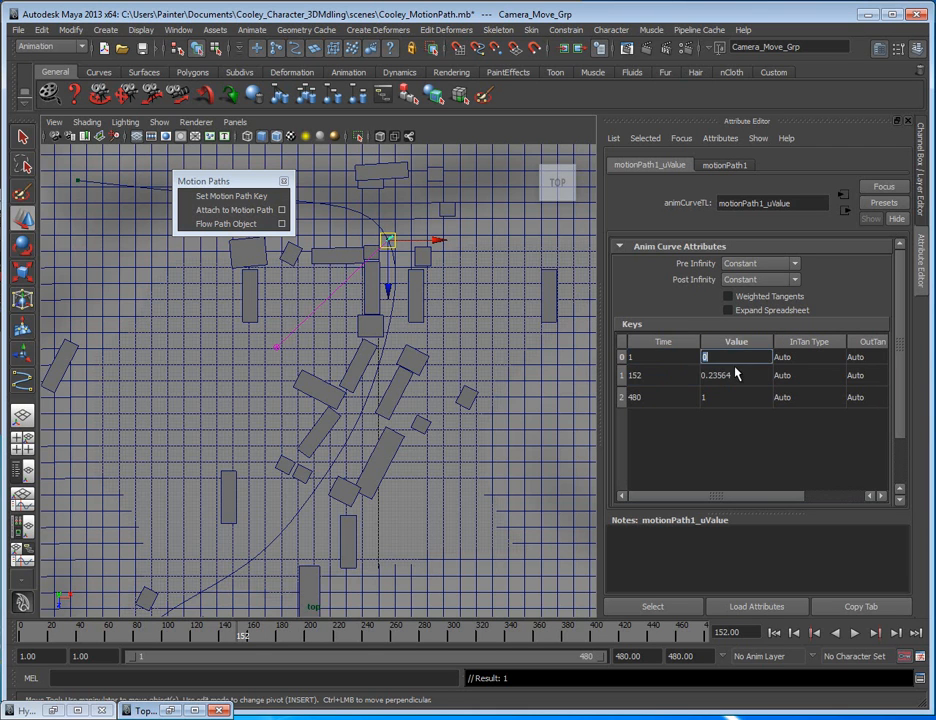
double_click(712, 377)
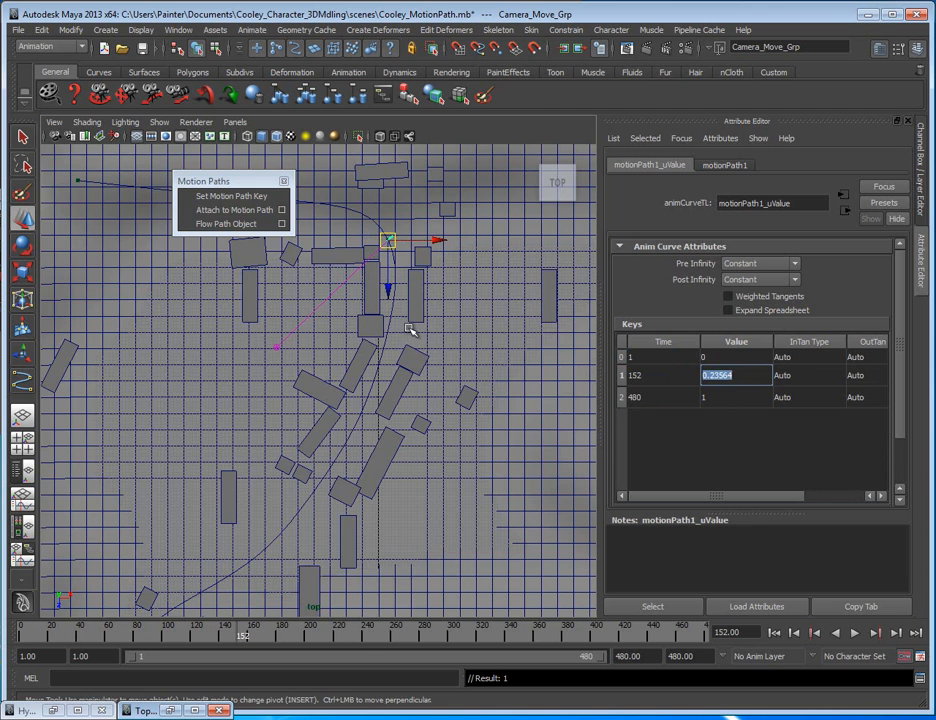
- Scrub to frame 226, where the camera leaves the row of buildings, and set a motion path key there
middle_click_drag(411, 334, 425, 331, "alt")
left_click(241, 638)
left_click_drag(241, 638, 345, 638)
left_click(331, 489)
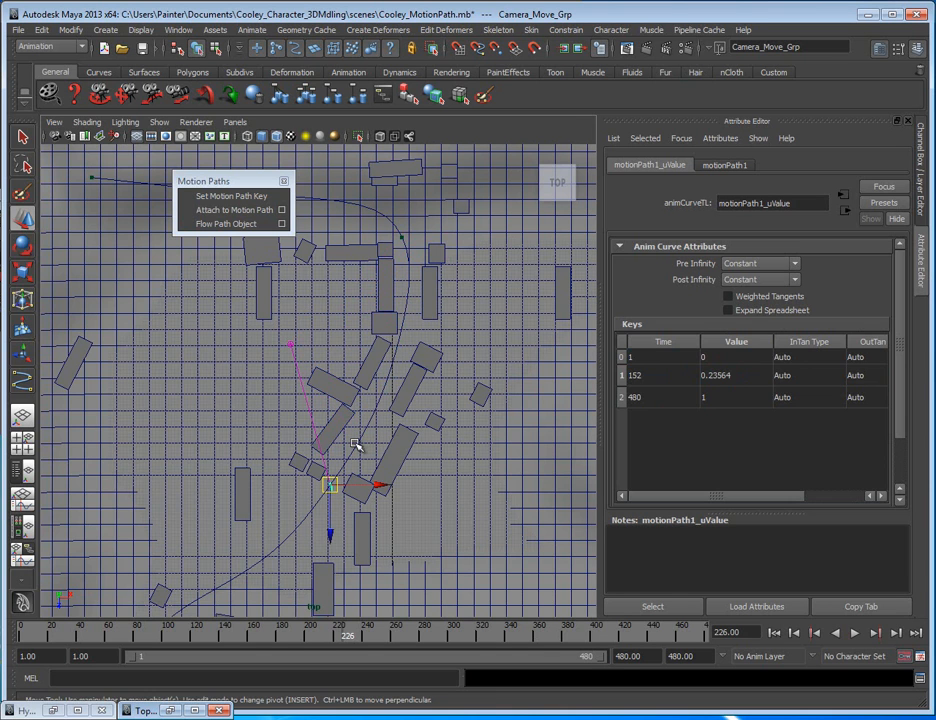
left_click(205, 196)
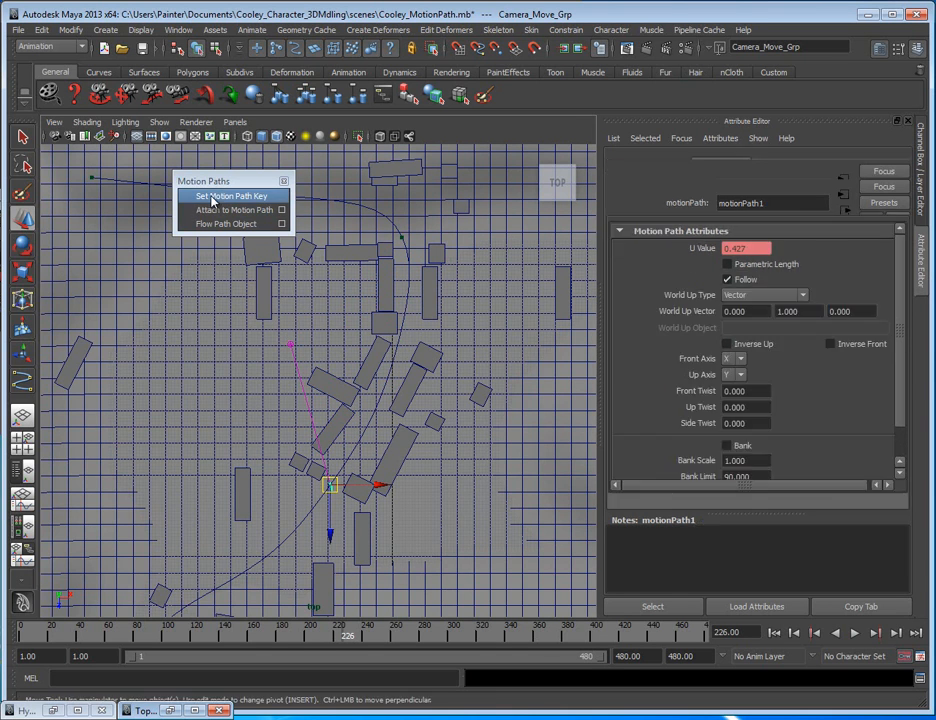
- Open the U Value animation curve and set the time of the new third key to frame 280
right_click(748, 263)
left_click(785, 271)
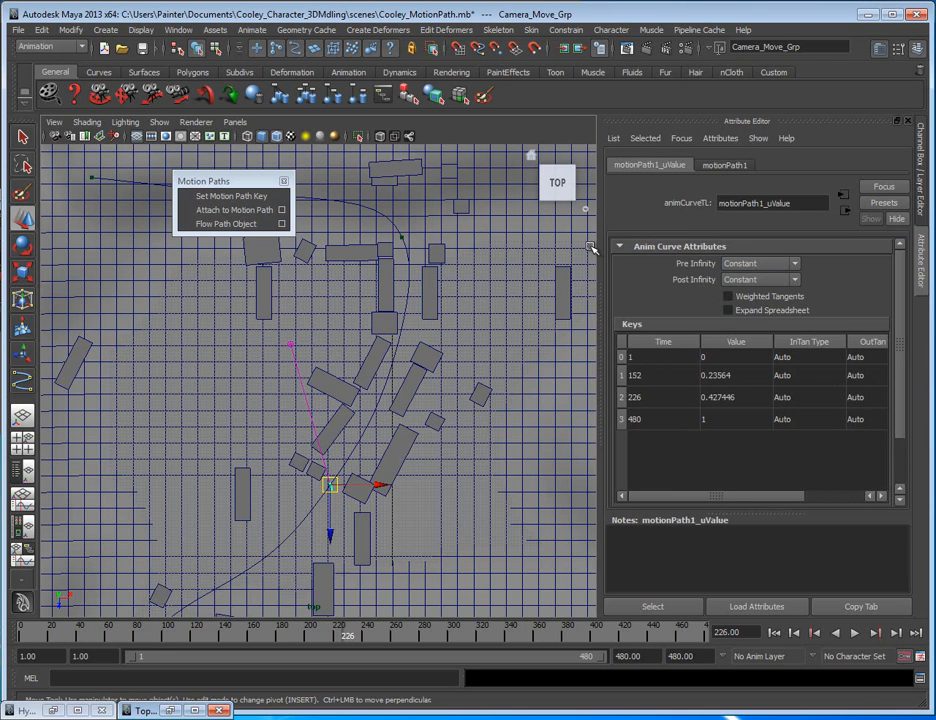
double_click(647, 398)
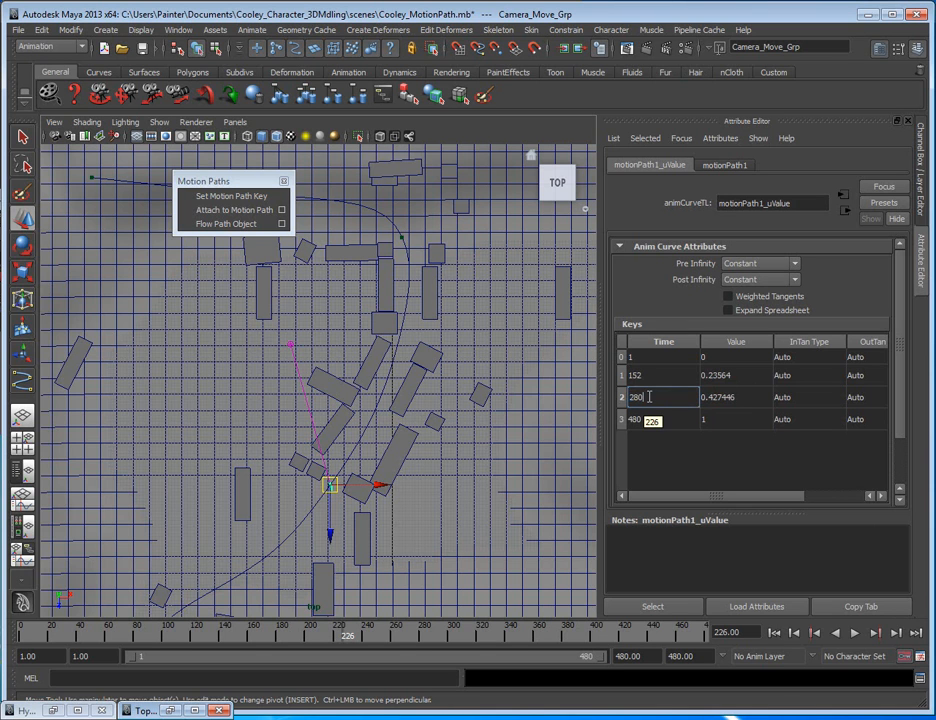
key("Return")
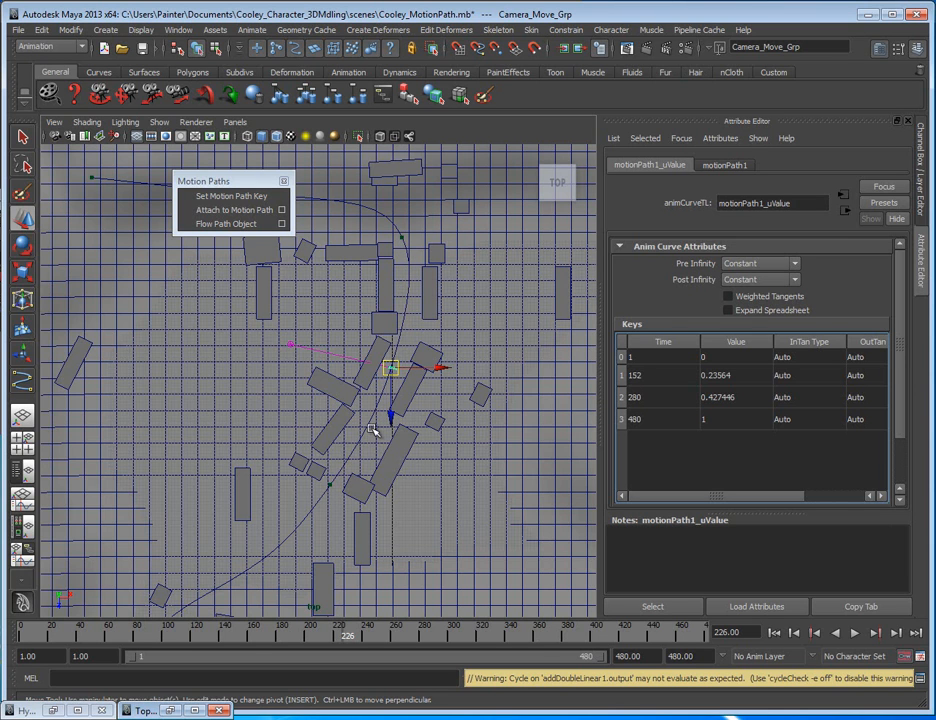
- Move the Motion Paths window clear of the path and play the animation from the first frame past the third key
left_click_drag(244, 183, 527, 160)
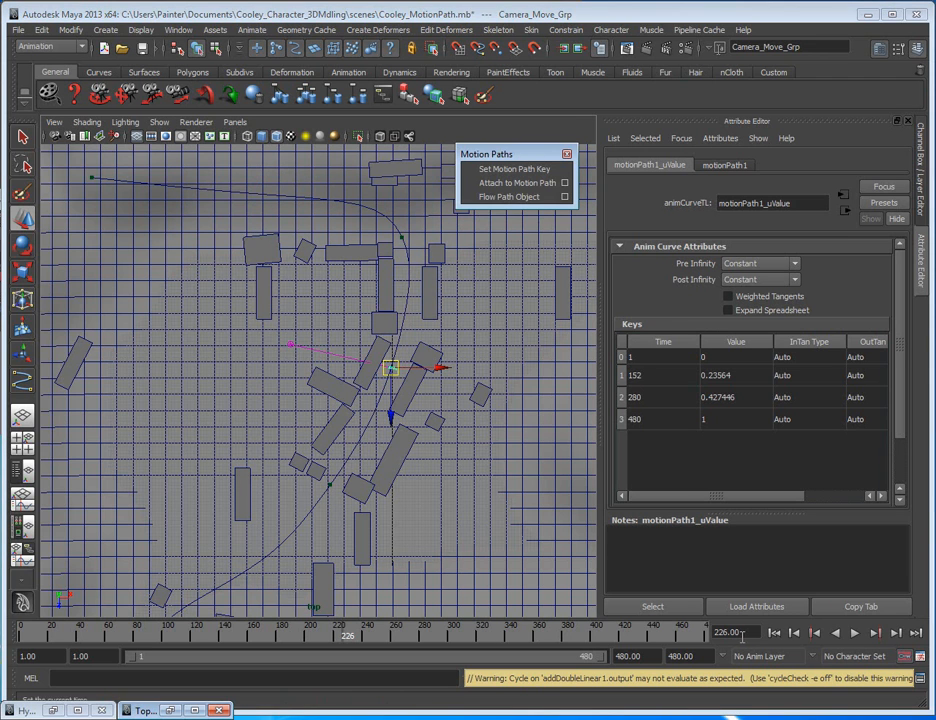
left_click(775, 632)
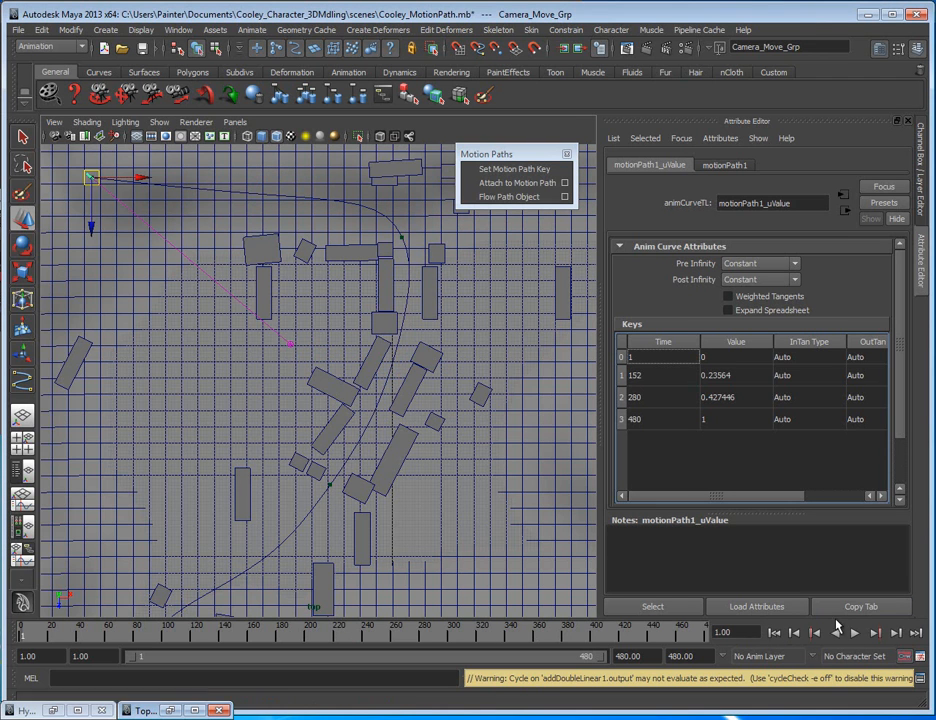
left_click(854, 632)
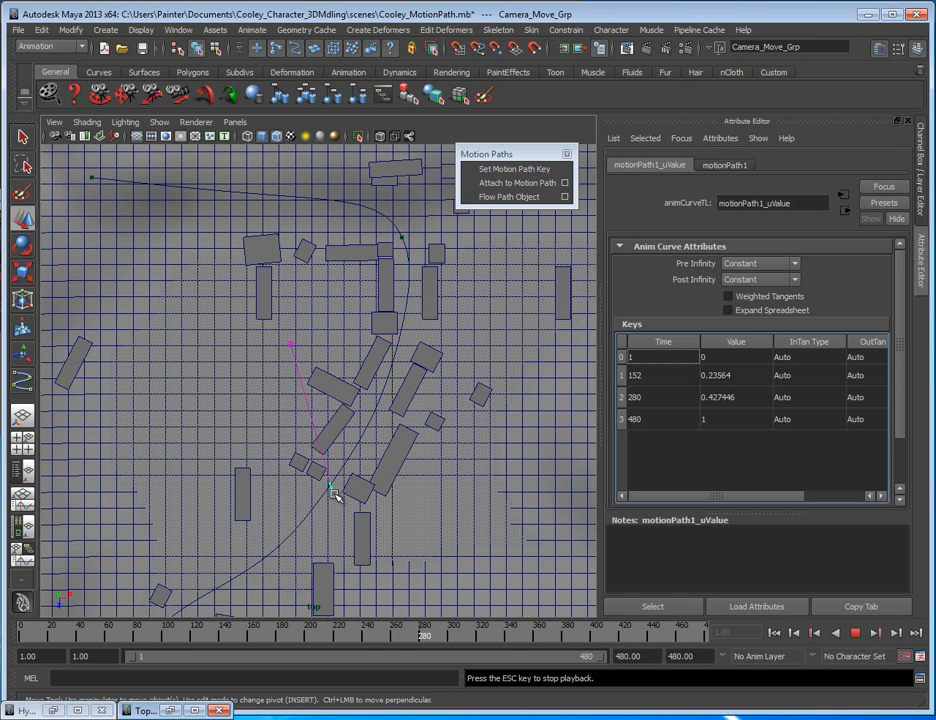
key("Escape")
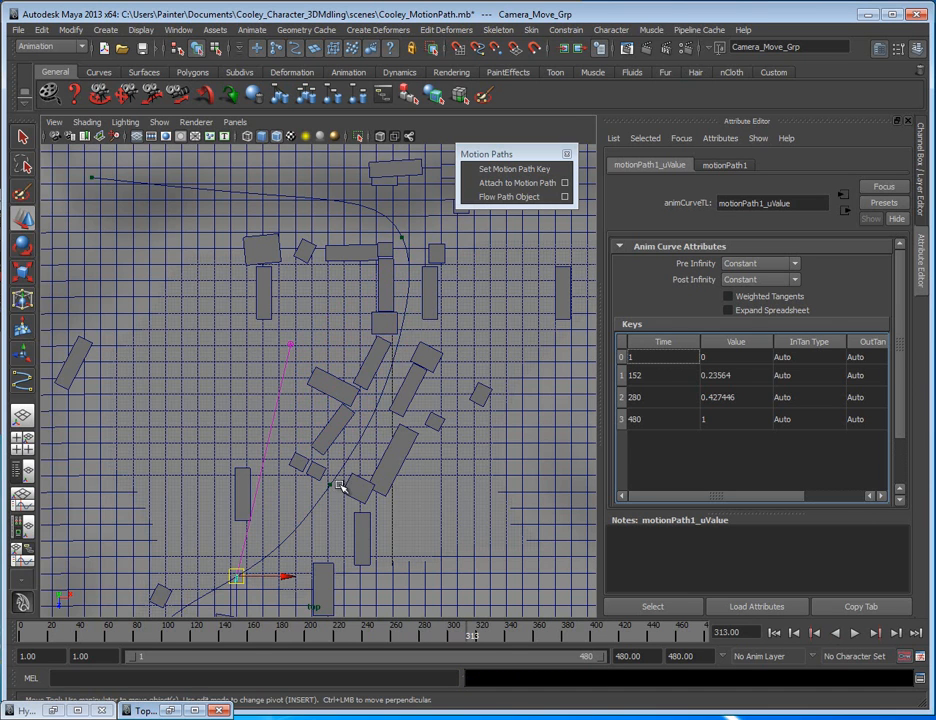
- Set the time of the third U Value key to frame 320
double_click(652, 400)
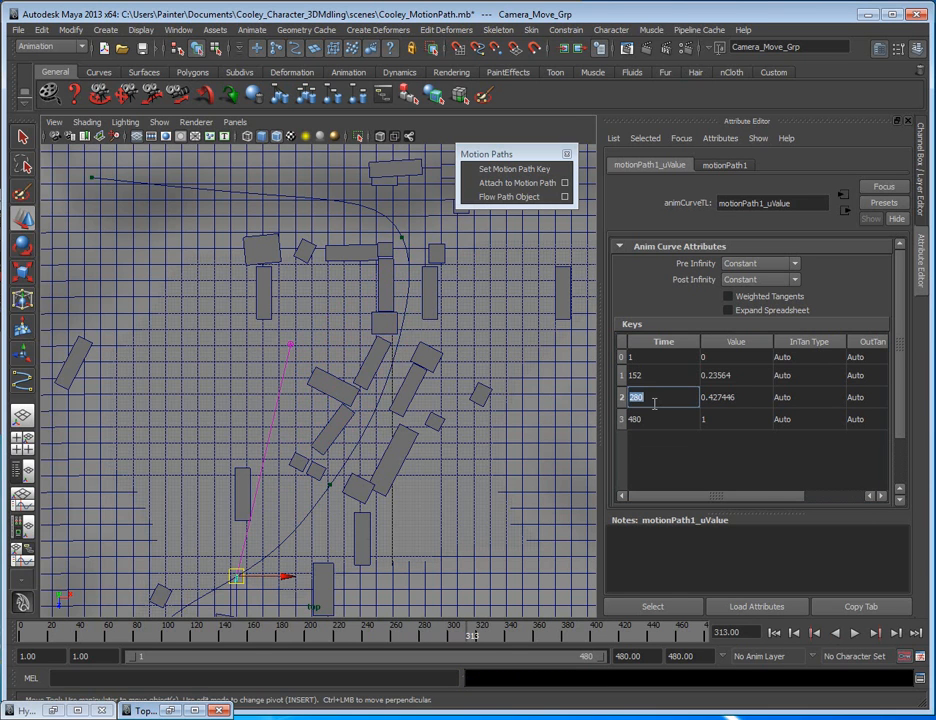
type("320")
key("Return")
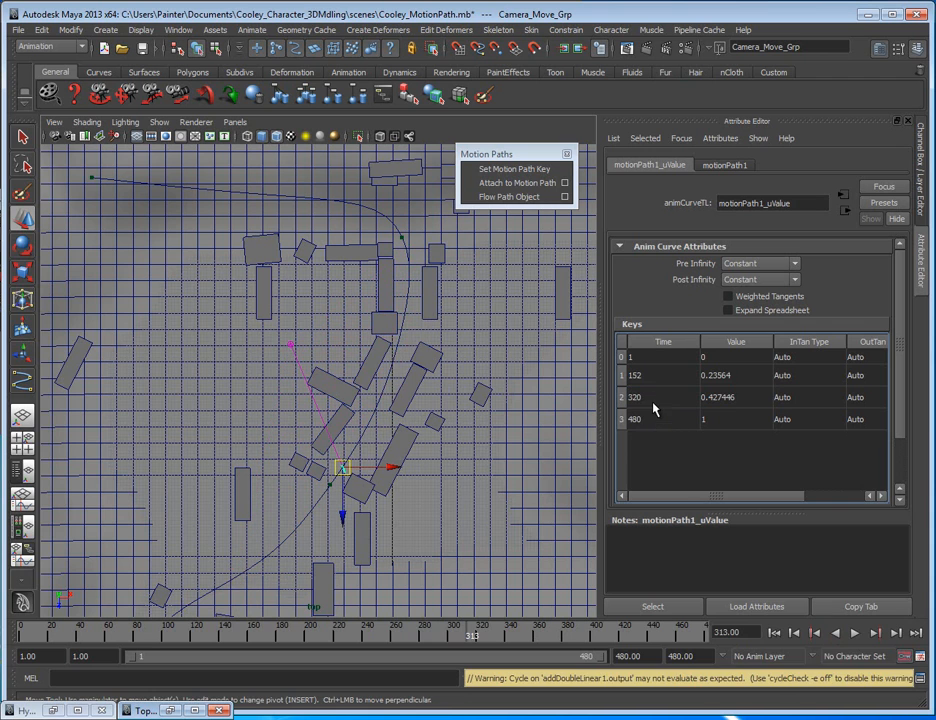
- Play the animation, following the camera in the top view through the town to the end of the path, and stop it
left_click(855, 632)
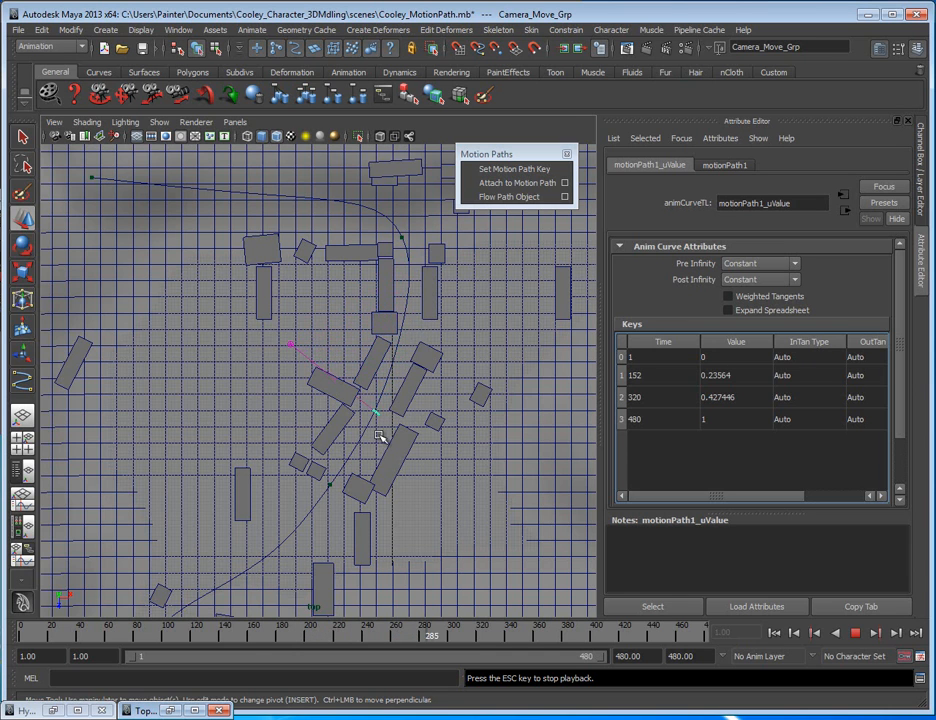
middle_click_drag(342, 502, 375, 254, "alt")
right_click_drag(428, 398, 290, 422, "alt")
middle_click_drag(284, 420, 269, 328, "alt")
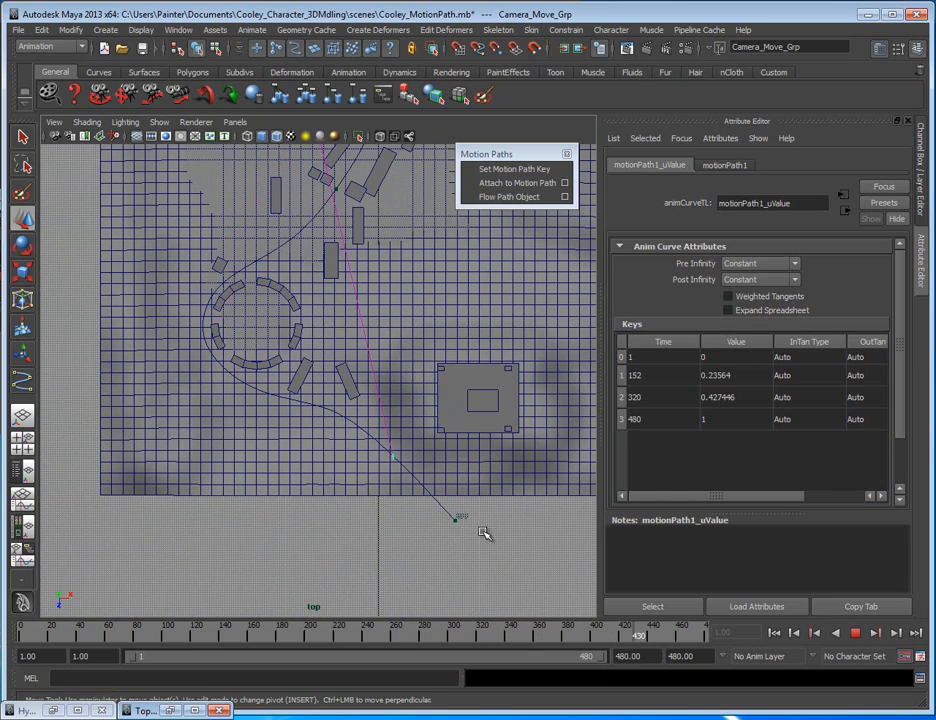
left_click(855, 638)
- Select the path curve at the town corner and show the keys of its motion path's U Value animation curve
middle_click_drag(354, 254, 395, 554, "alt")
right_click_drag(282, 366, 436, 391, "alt")
middle_click_drag(436, 391, 401, 402, "alt")
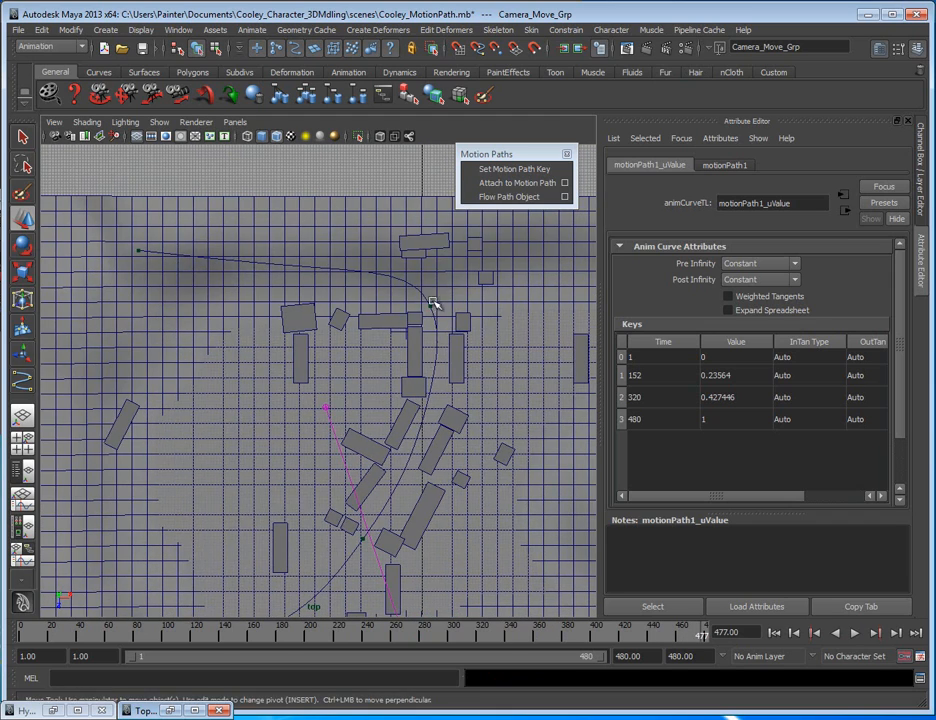
left_click(433, 310)
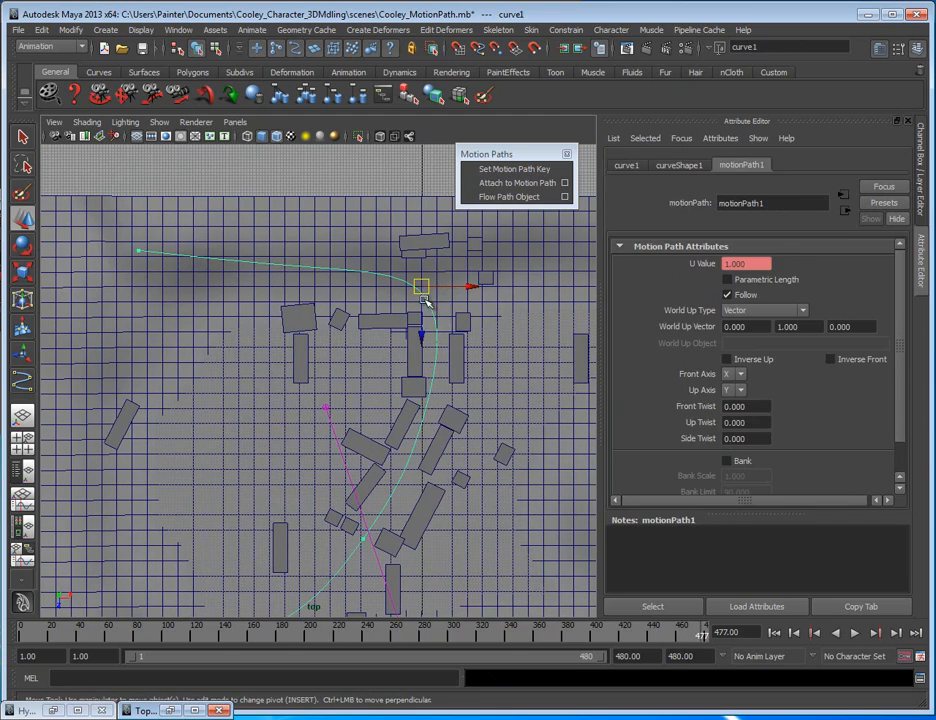
right_click(740, 263)
left_click(738, 268)
- Set the time of the second U Value key, at the town corner, to frame 75
double_click(644, 375)
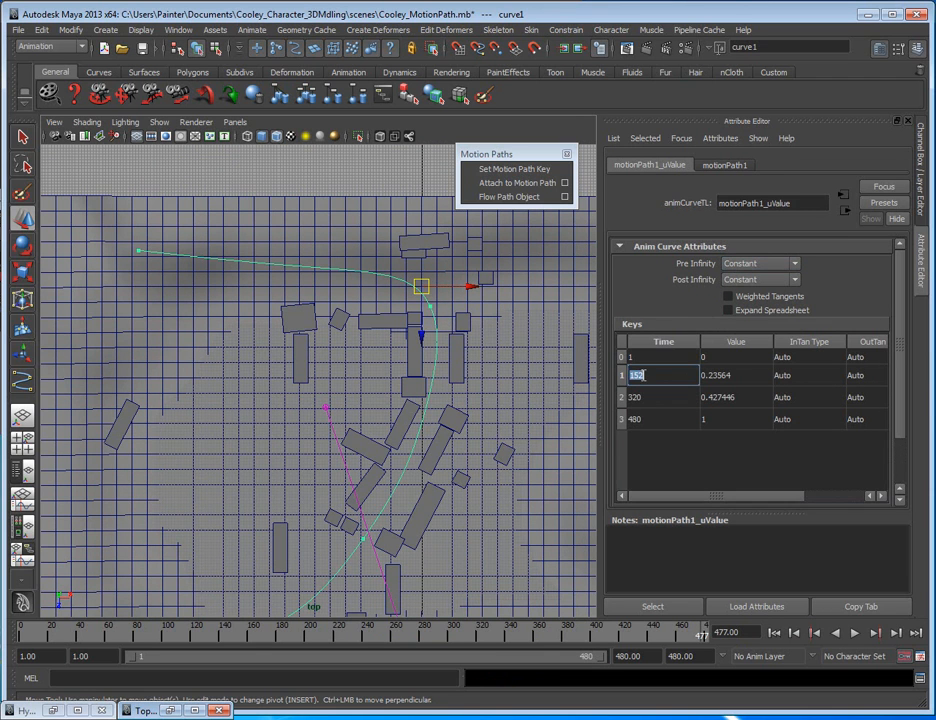
double_click(707, 381)
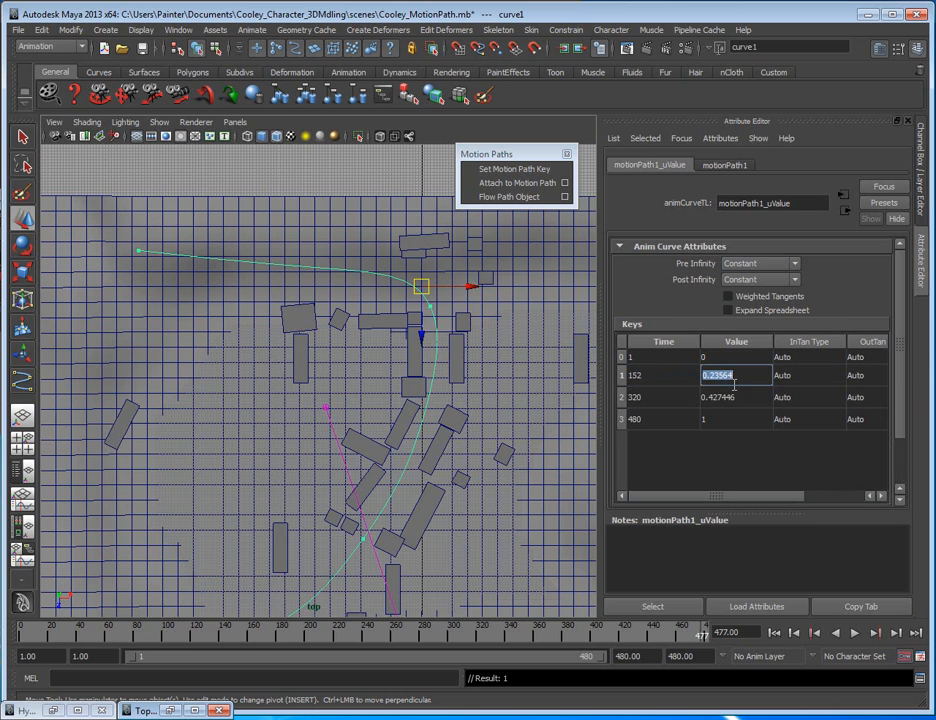
double_click(646, 384)
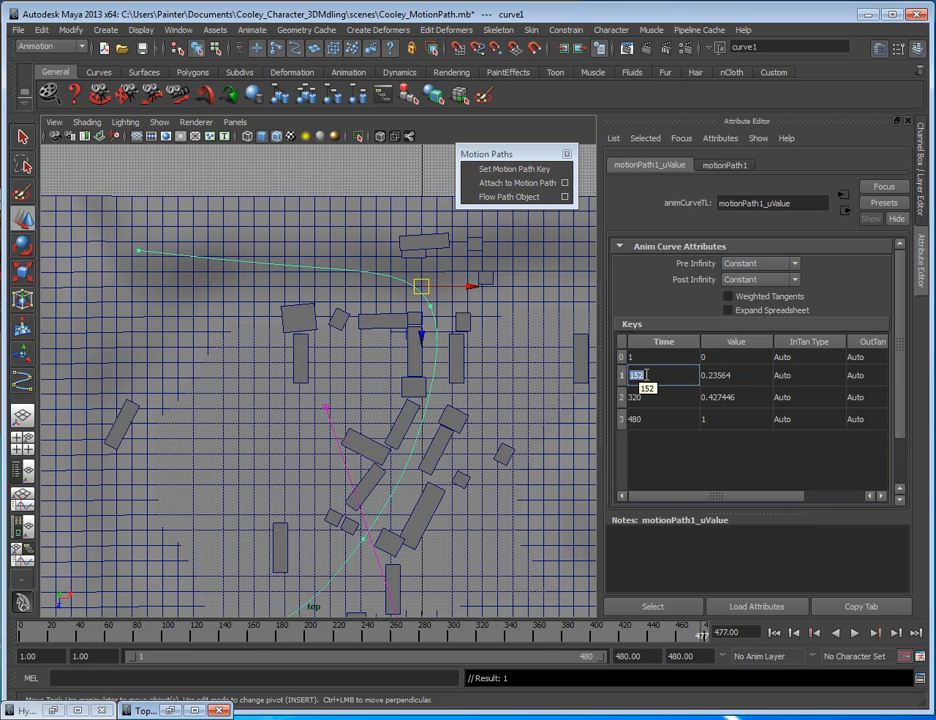
key("Return")
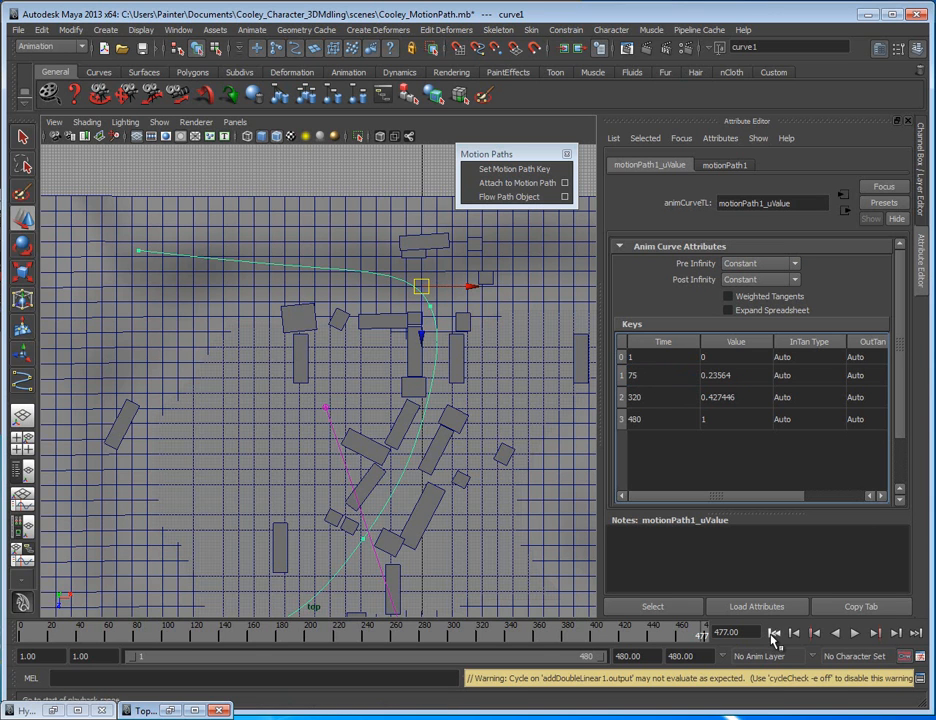
- Play the animation from the first frame to check the speed between keys, and move the current time to frame 75
left_click(773, 632)
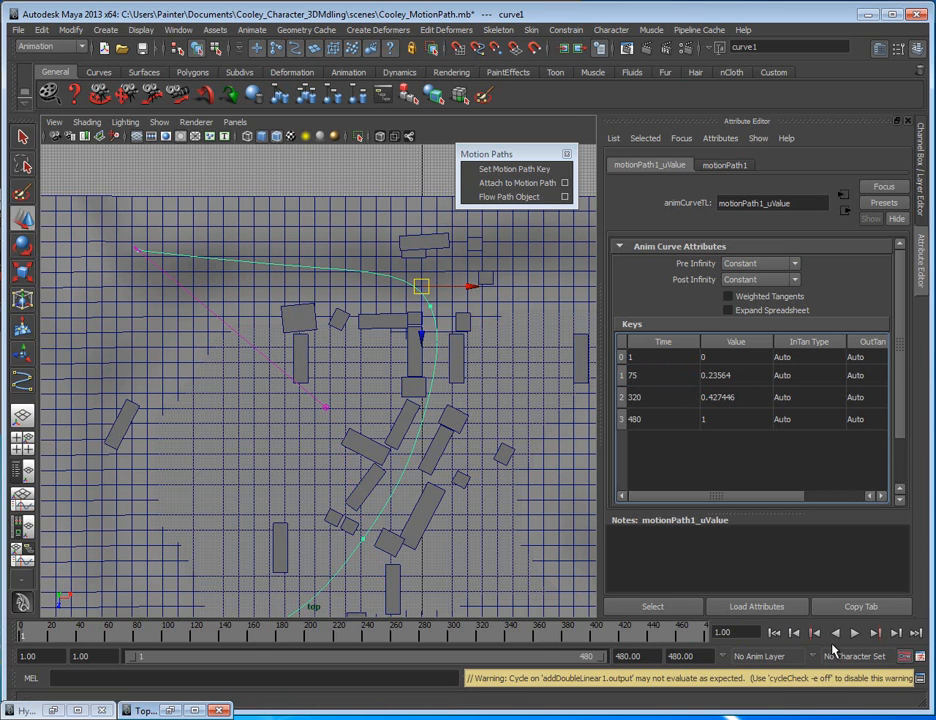
left_click(854, 633)
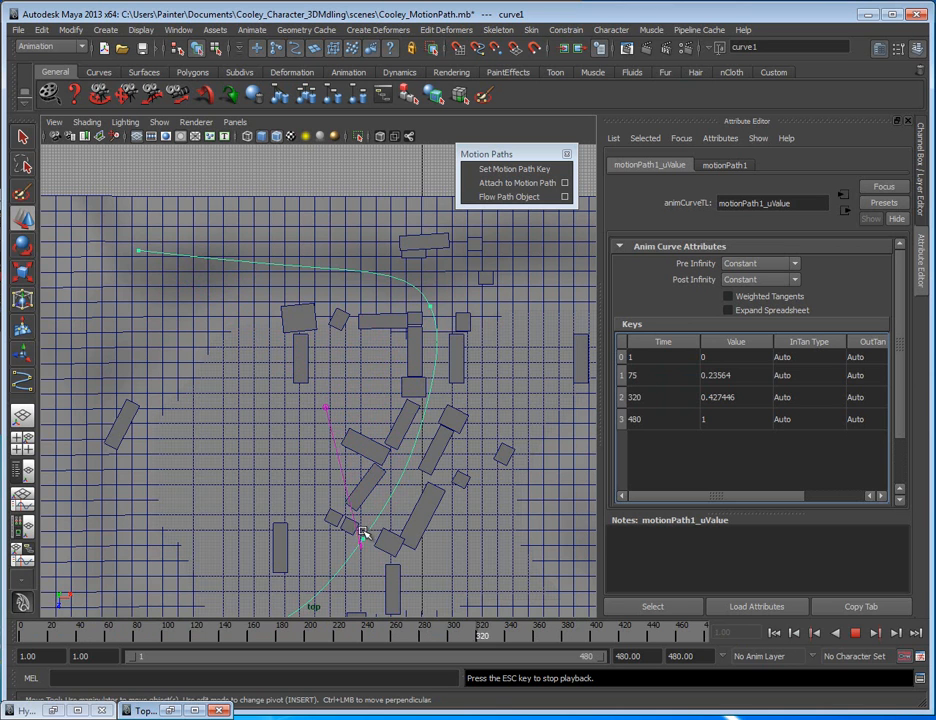
left_click(855, 633)
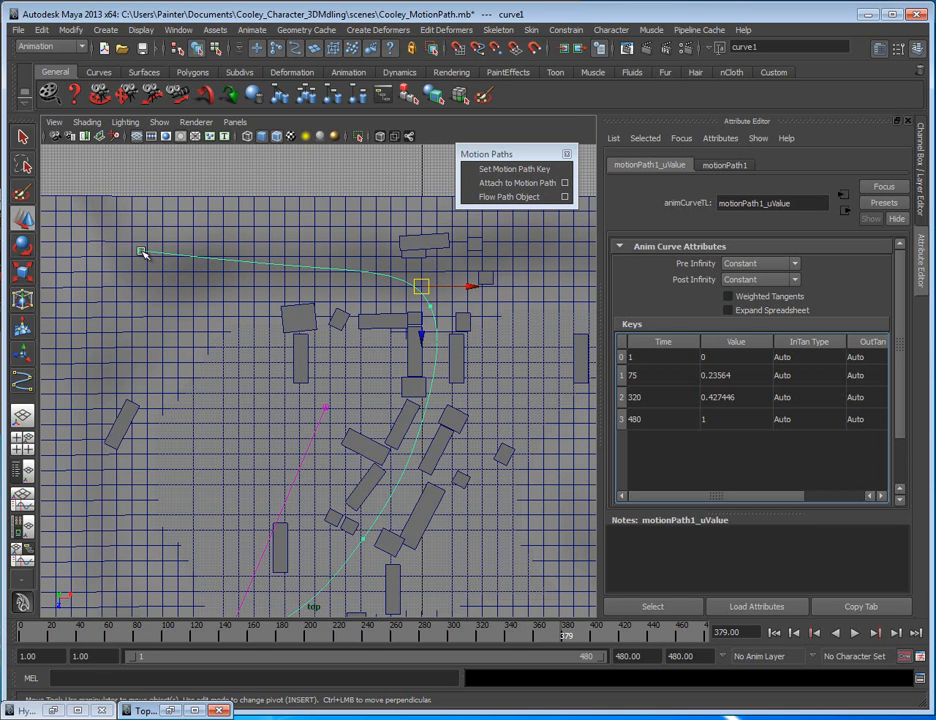
key("alt+v")
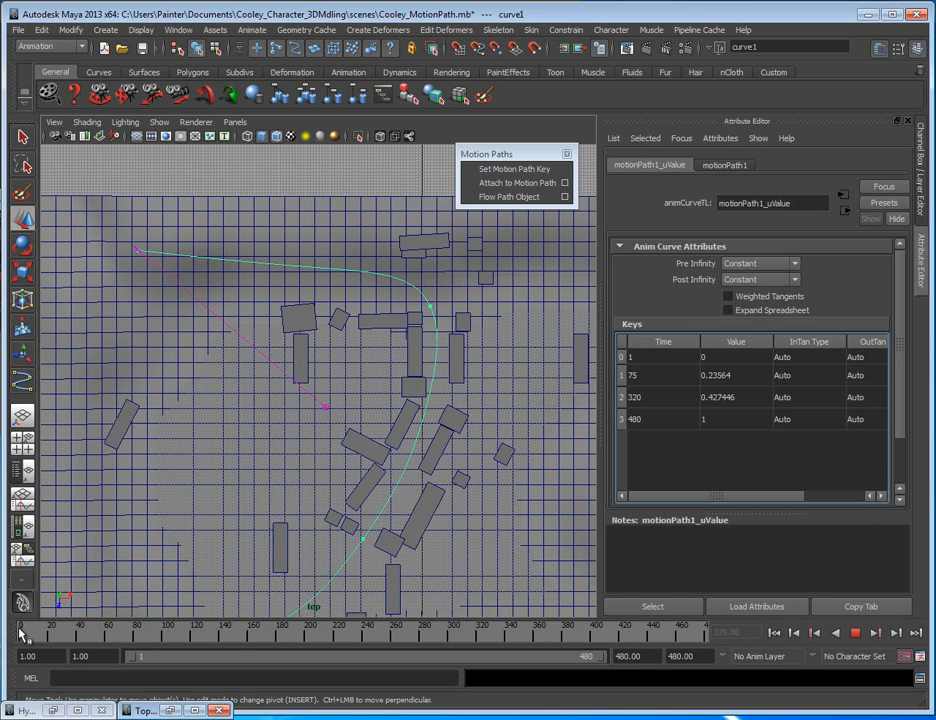
left_click(128, 636)
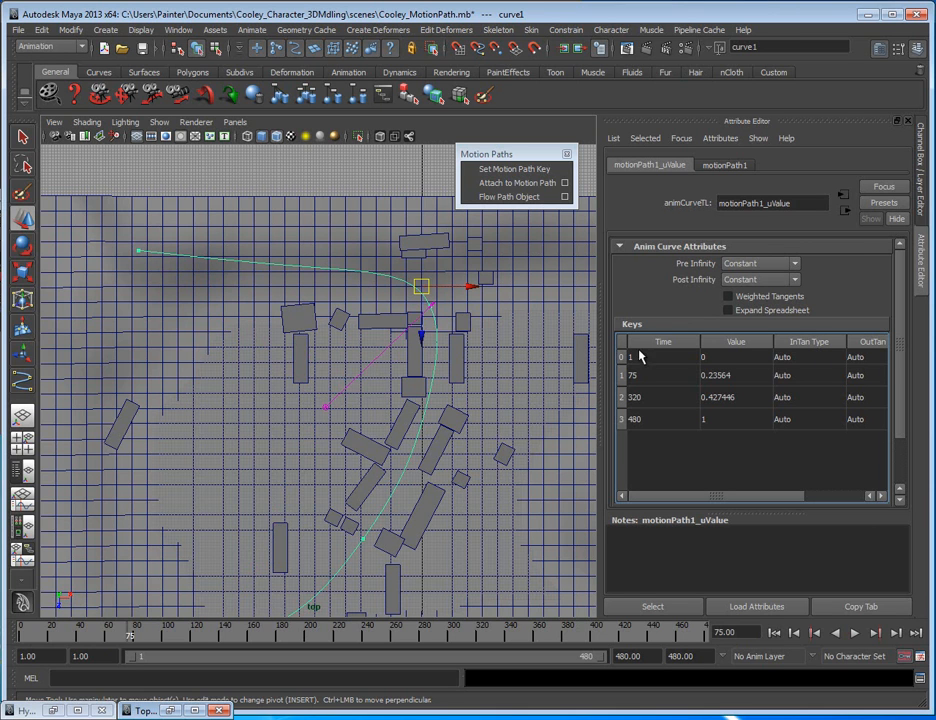
- Set the time of the second U Value key, at the town corner, to frame 115
left_click(641, 378)
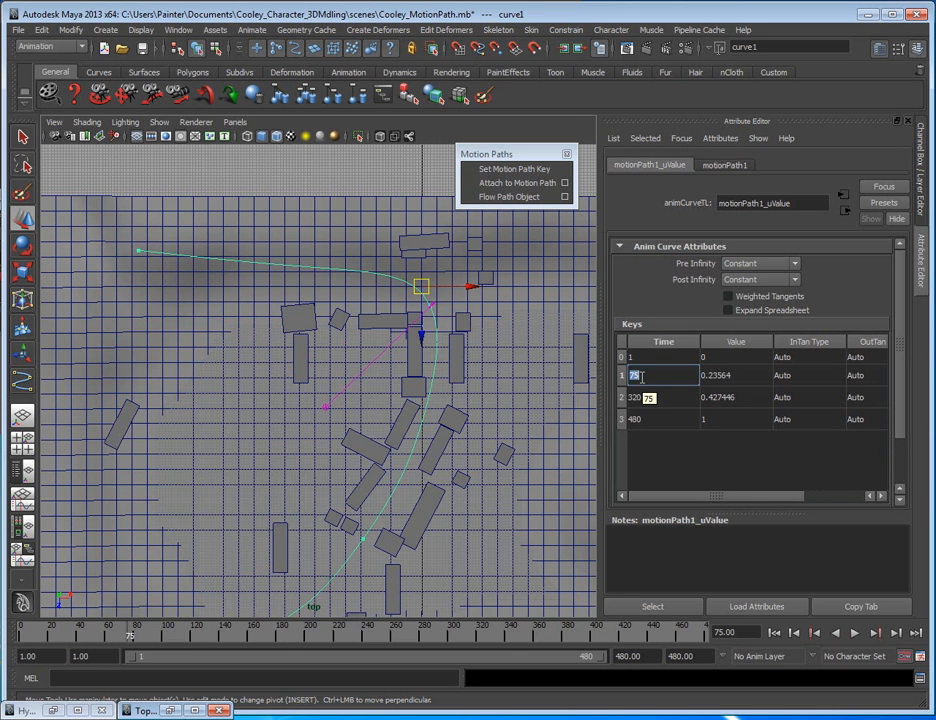
type("115")
key("Return")
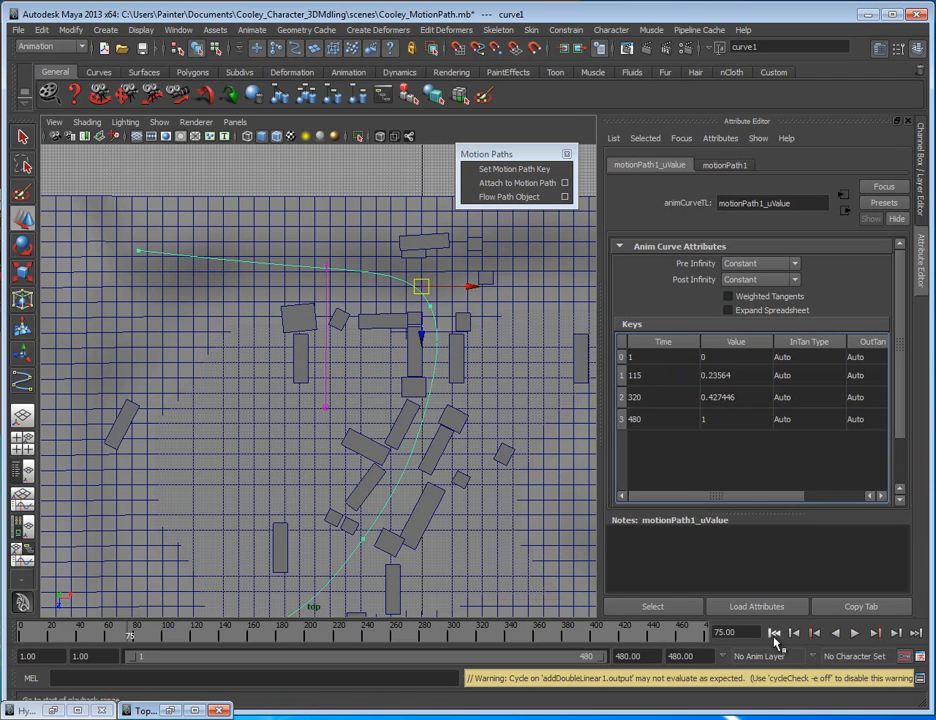
- Play the animation in the top view through the town corner and down the street, and stop it before the third key
left_click(855, 632)
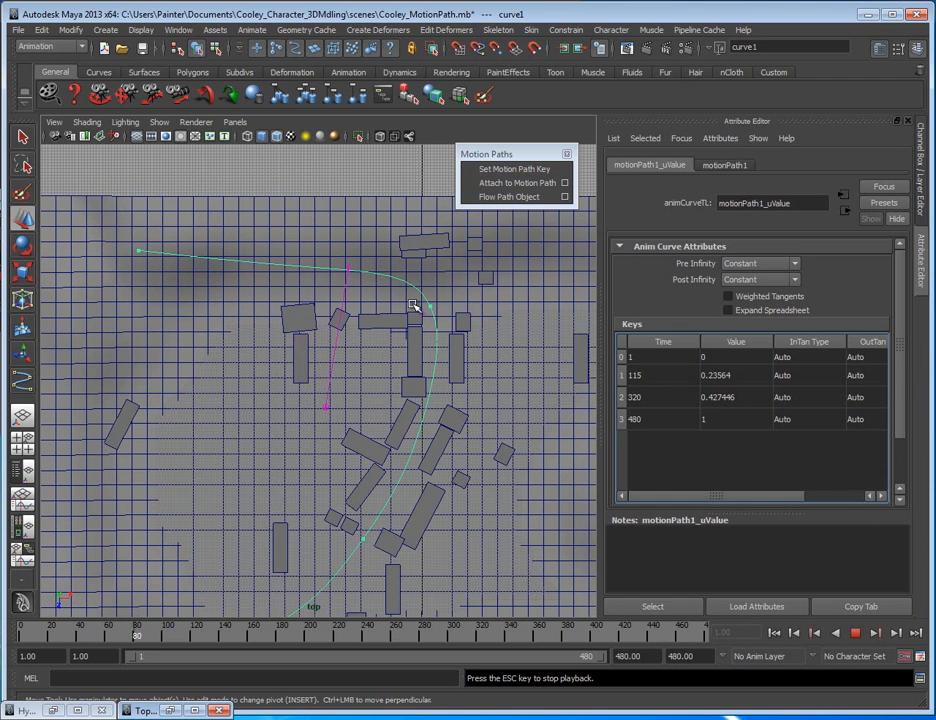
middle_click_drag(525, 455, 441, 267, "alt")
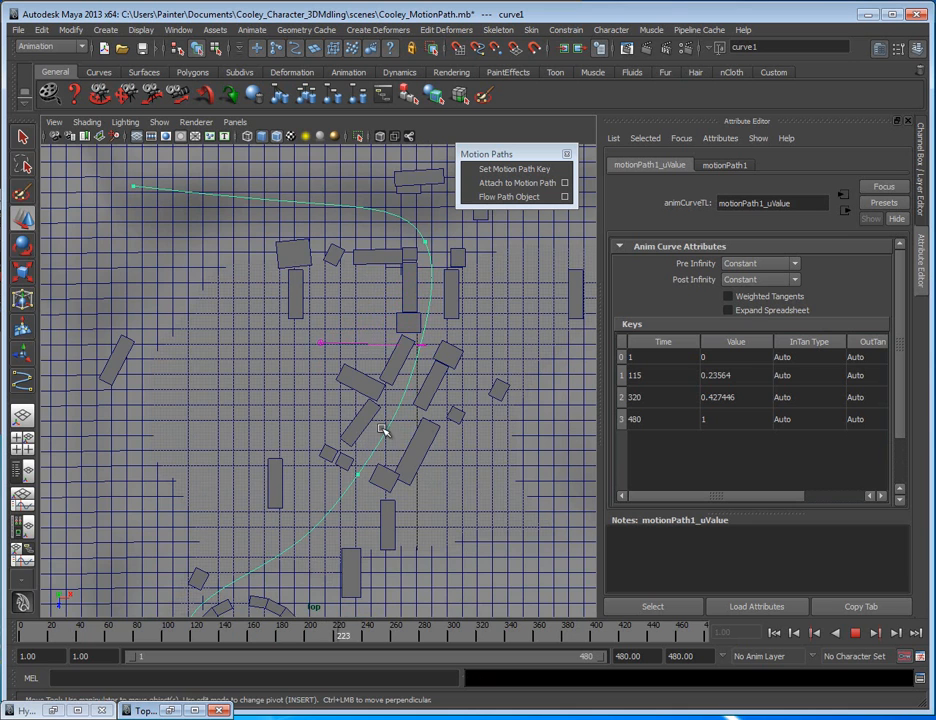
middle_click_drag(468, 428, 458, 389, "alt")
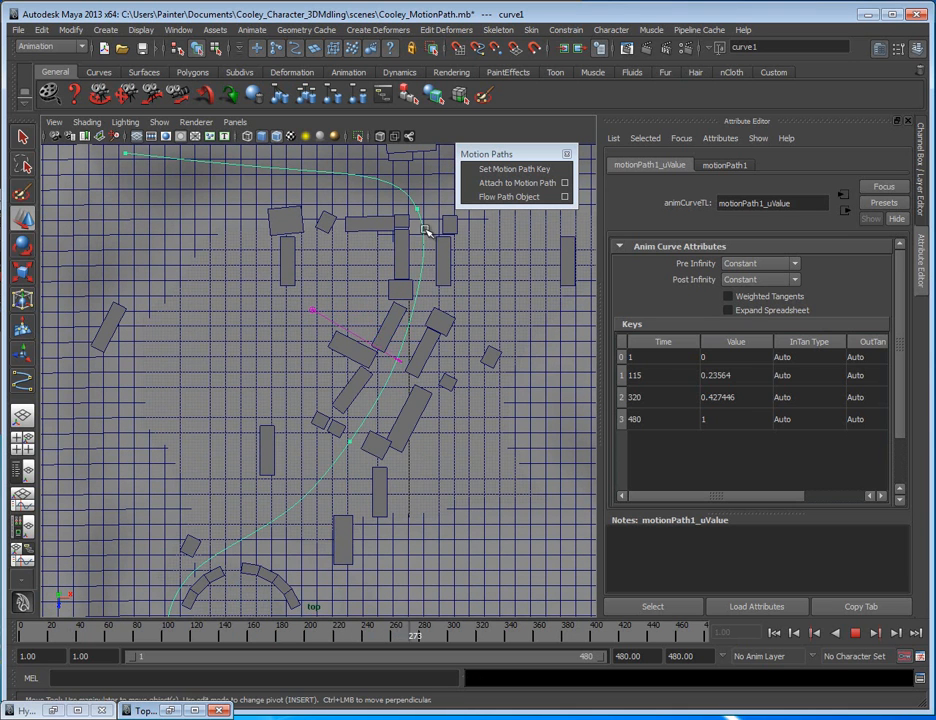
left_click(858, 635)
- Set the time of the third U Value key, at the town's exit, to frame 300
double_click(636, 398)
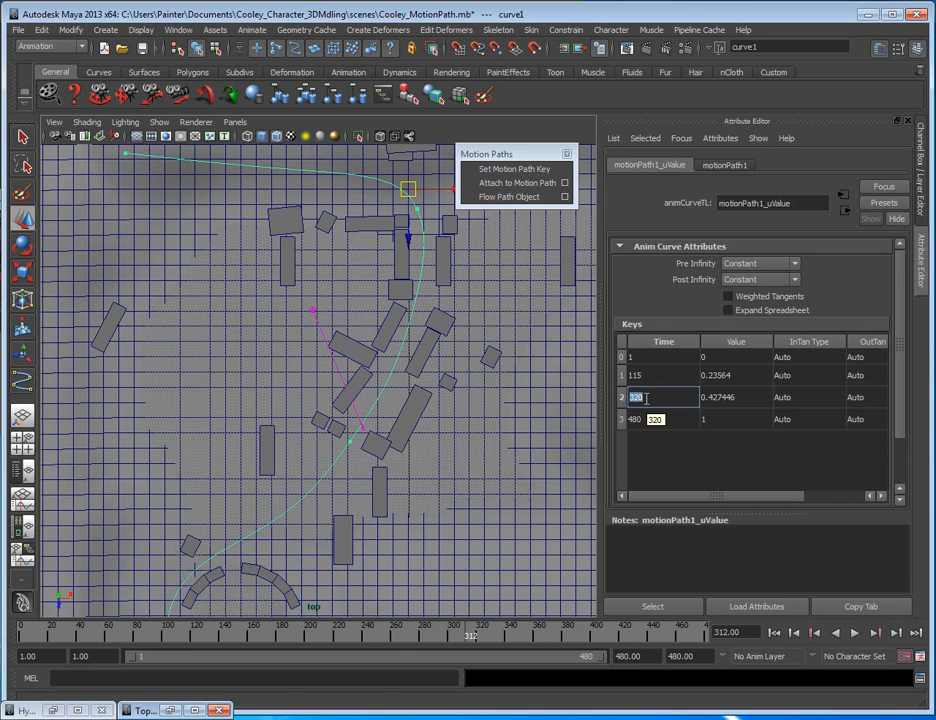
type("300")
key("Return")
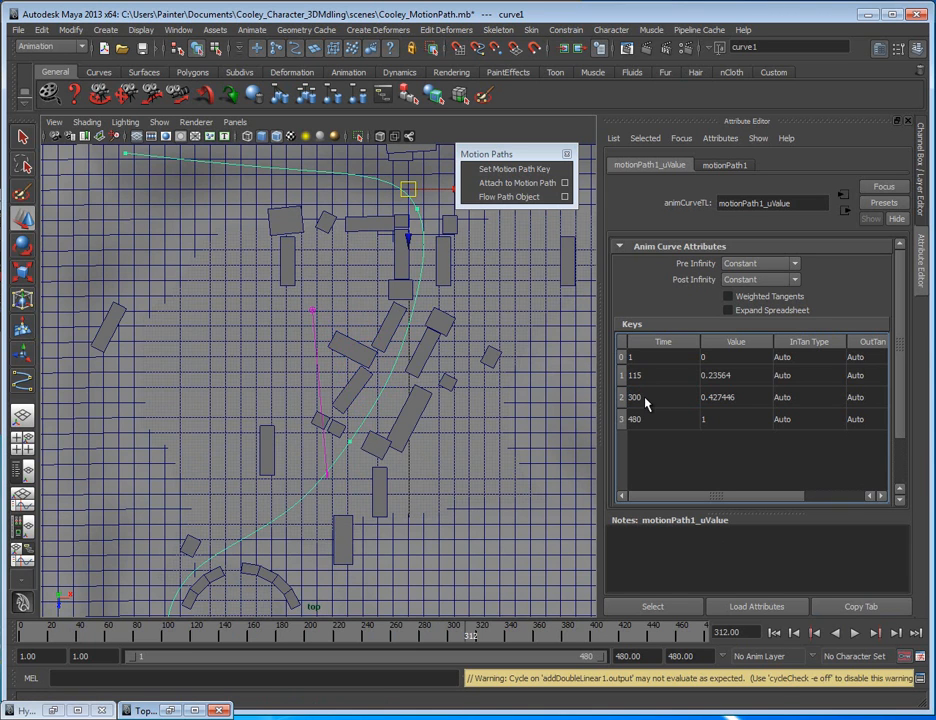
- Play the animation from the first frame, following the camera in the top view along the whole path, and stop it
left_click(777, 635)
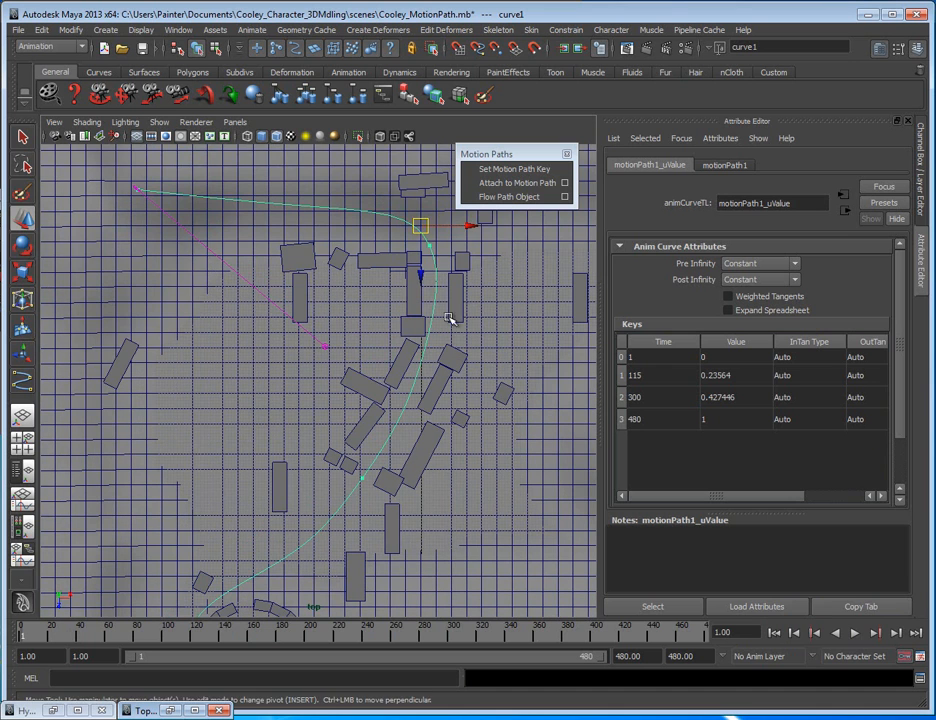
left_click(856, 633)
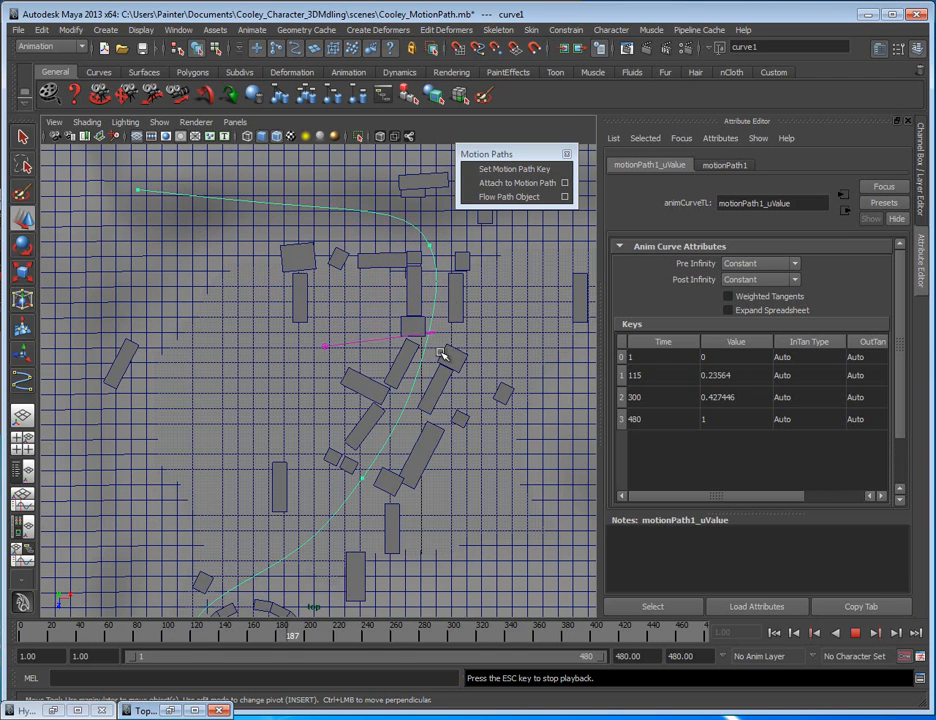
middle_click_drag(426, 458, 463, 315, "alt")
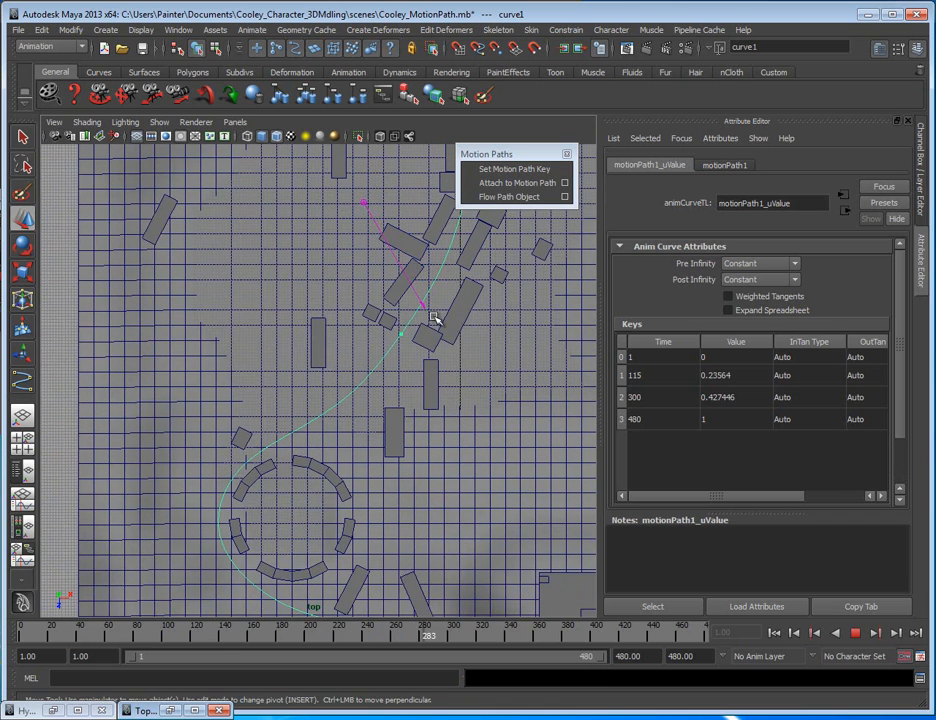
middle_click_drag(401, 390, 373, 273, "alt")
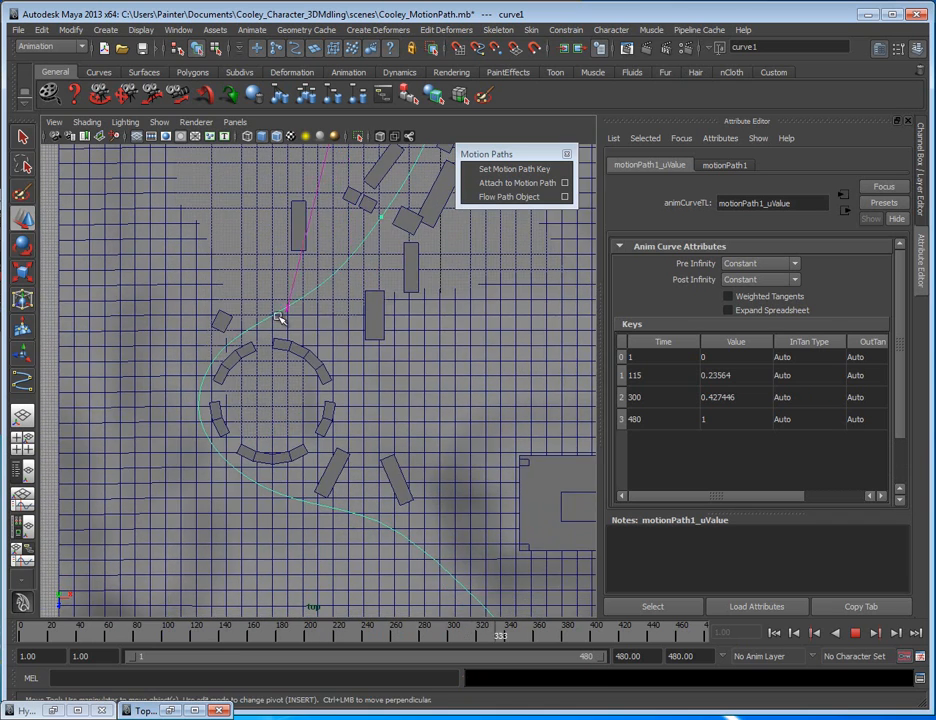
middle_click_drag(447, 464, 403, 513, "alt")
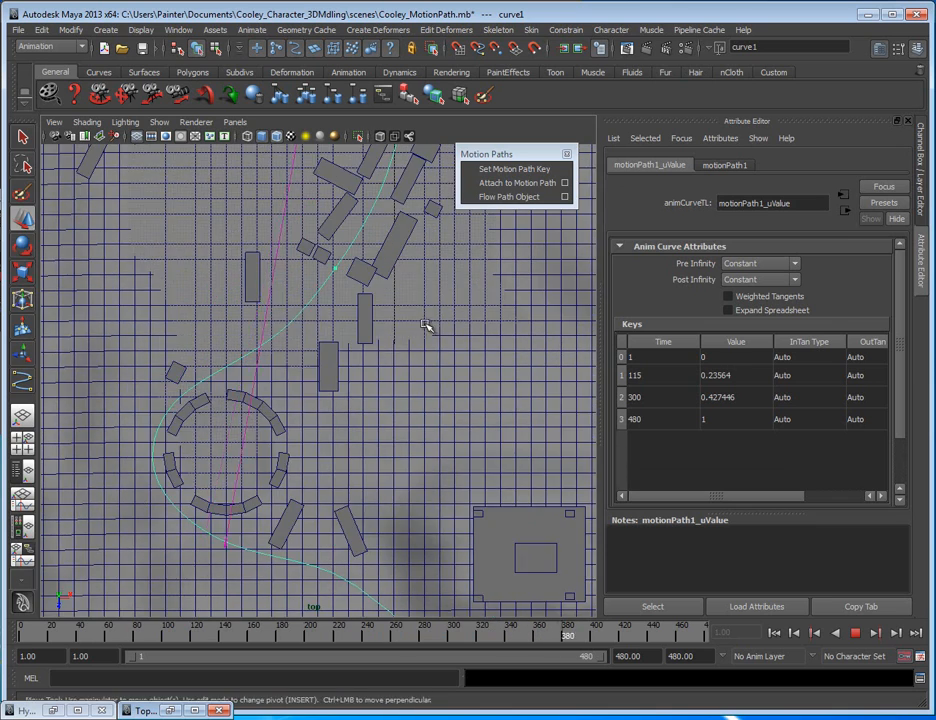
middle_click_drag(423, 309, 387, 449, "alt")
middle_click_drag(398, 298, 408, 415, "alt")
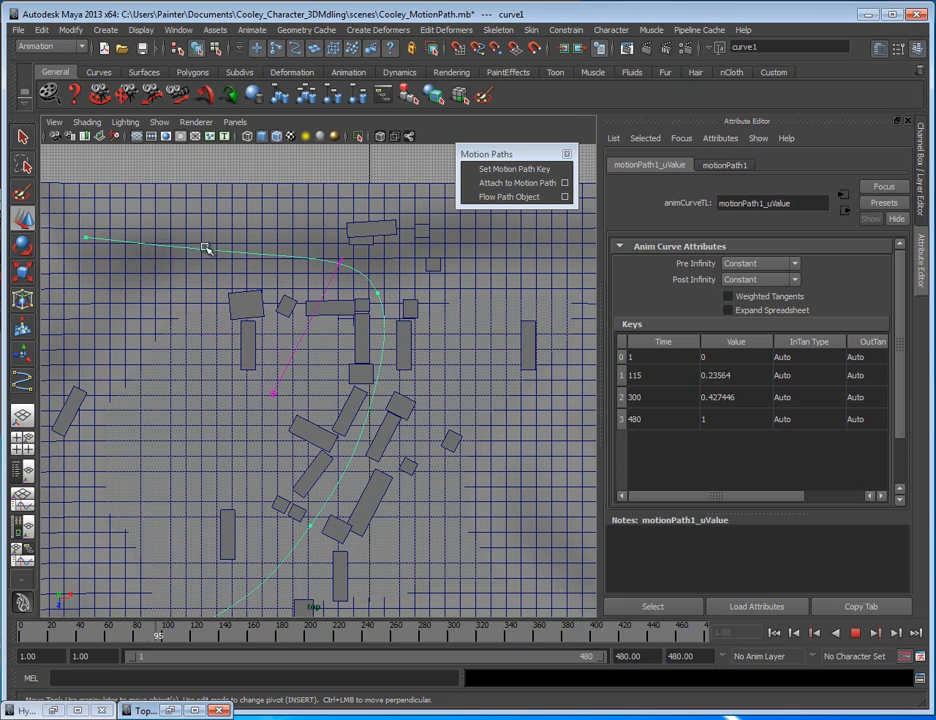
left_click(855, 638)
- Examine the spacing of the keys along the path in the top view, from the town to the path's end point
middle_click_drag(548, 460, 558, 345, "alt")
right_click_drag(558, 345, 395, 400, "alt")
middle_click_drag(395, 400, 389, 268, "alt")
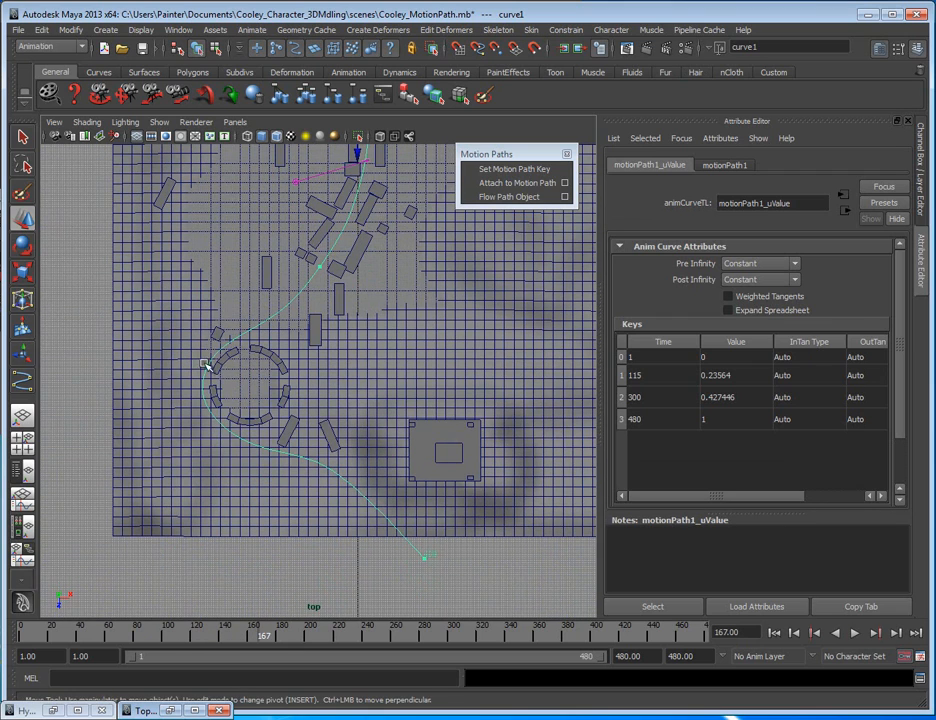
middle_click_drag(319, 272, 321, 329, "alt")
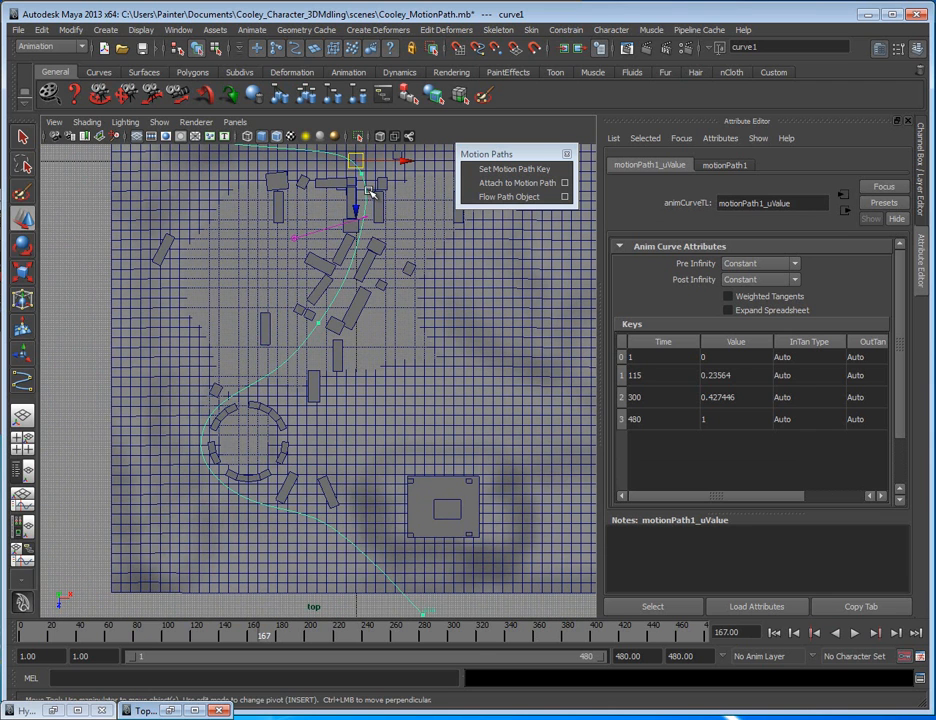
double_click(640, 424)
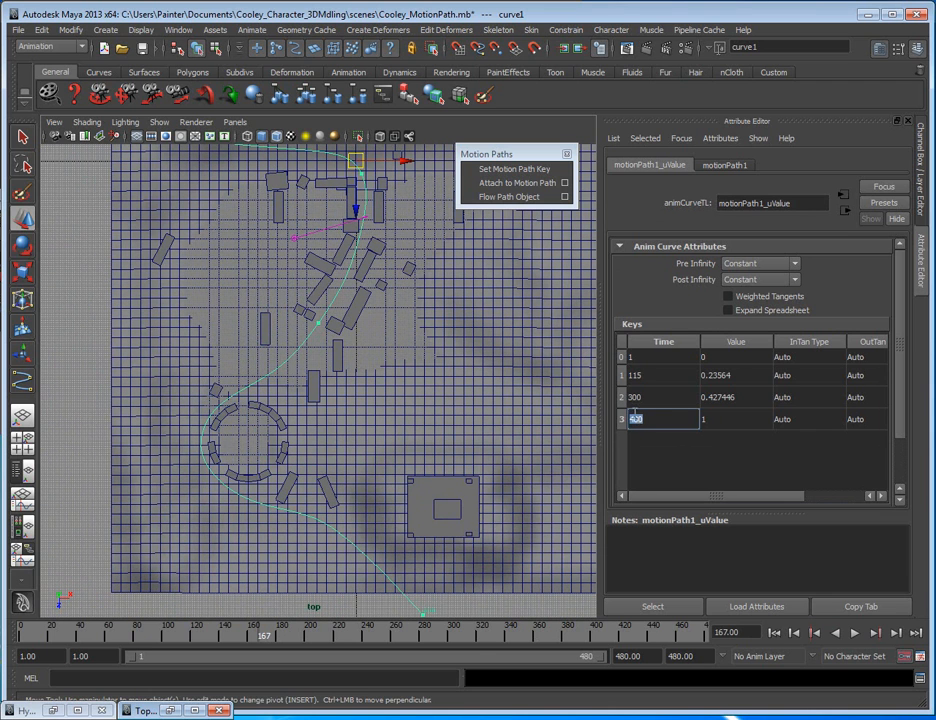
middle_click_drag(446, 604, 405, 481, "alt")
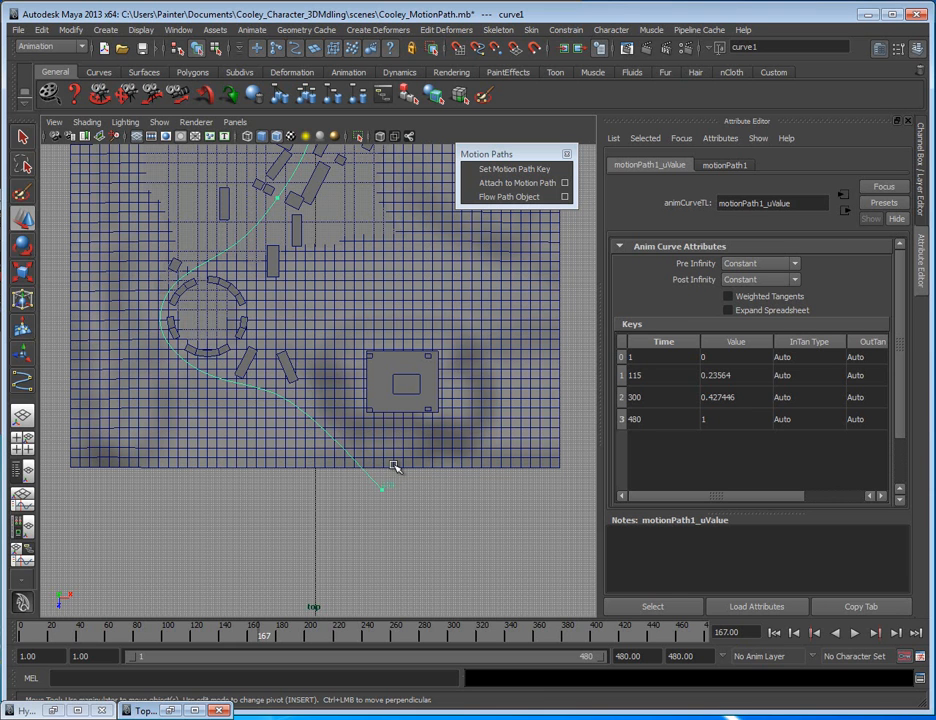
middle_click_drag(317, 148, 308, 315, "alt")
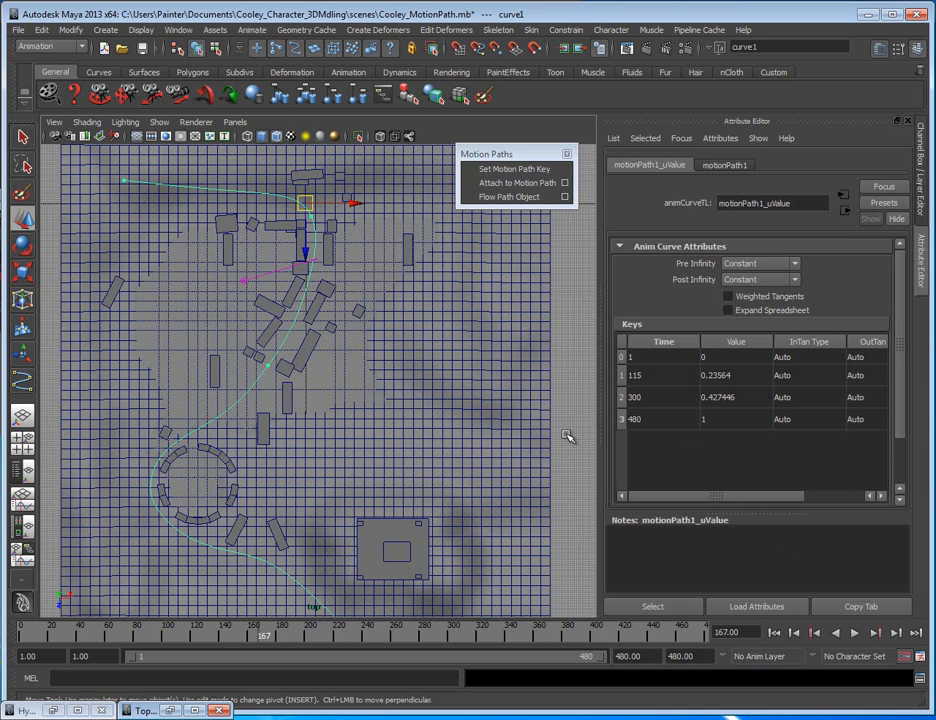
middle_click_drag(257, 297, 324, 374, "alt")
right_click_drag(324, 374, 480, 410, "alt")
- Try frame 280 as the time of the third U Value key and play the animation to check the speed through town
double_click(650, 397)
type("280")
key("Return")
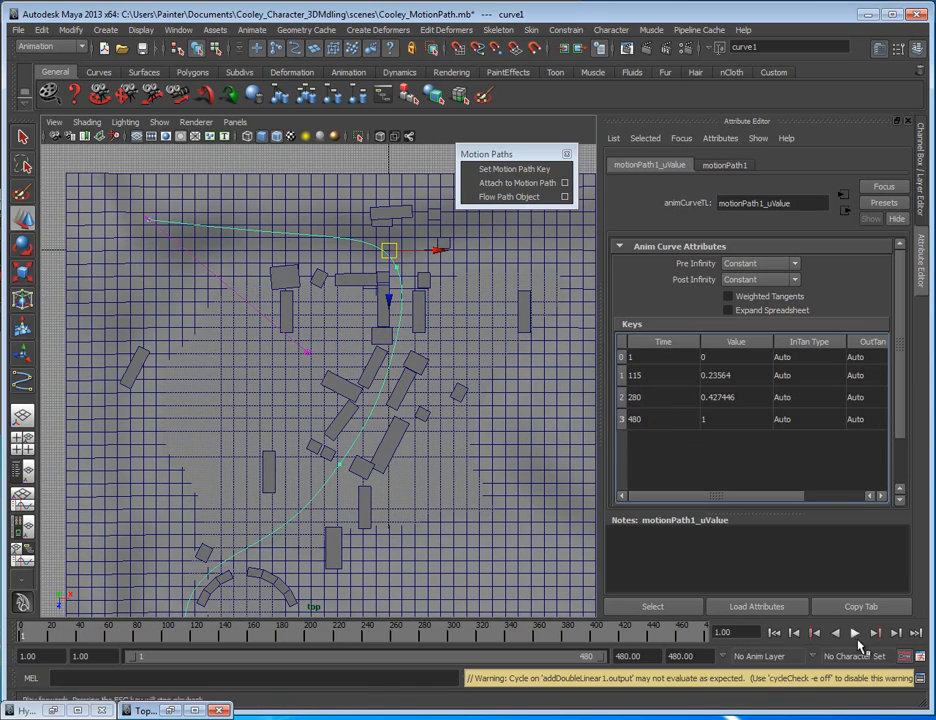
left_click(855, 633)
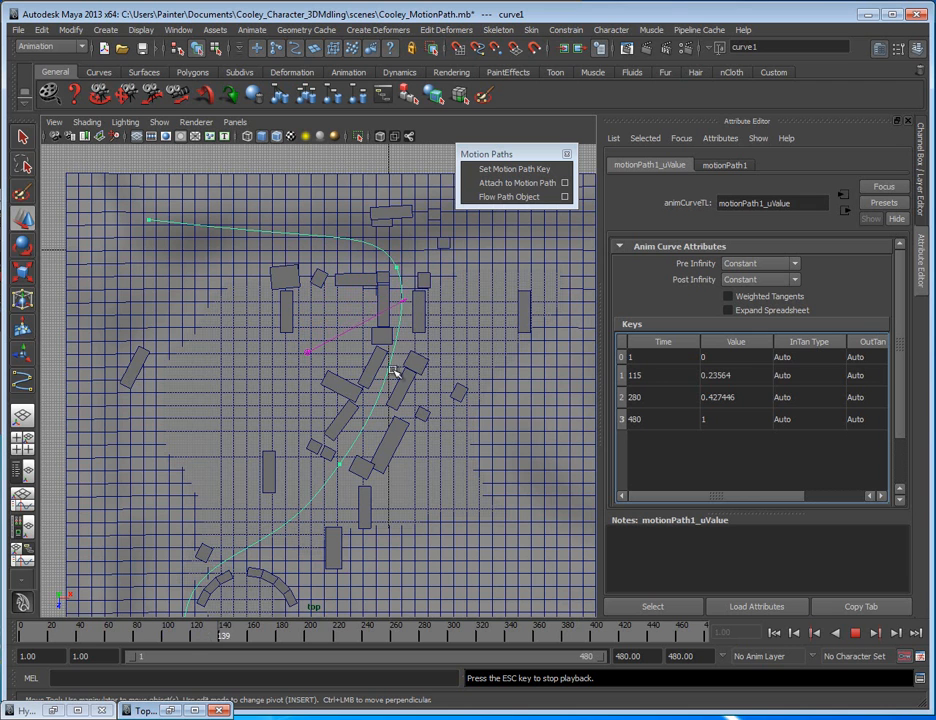
middle_click_drag(398, 461, 405, 341, "alt")
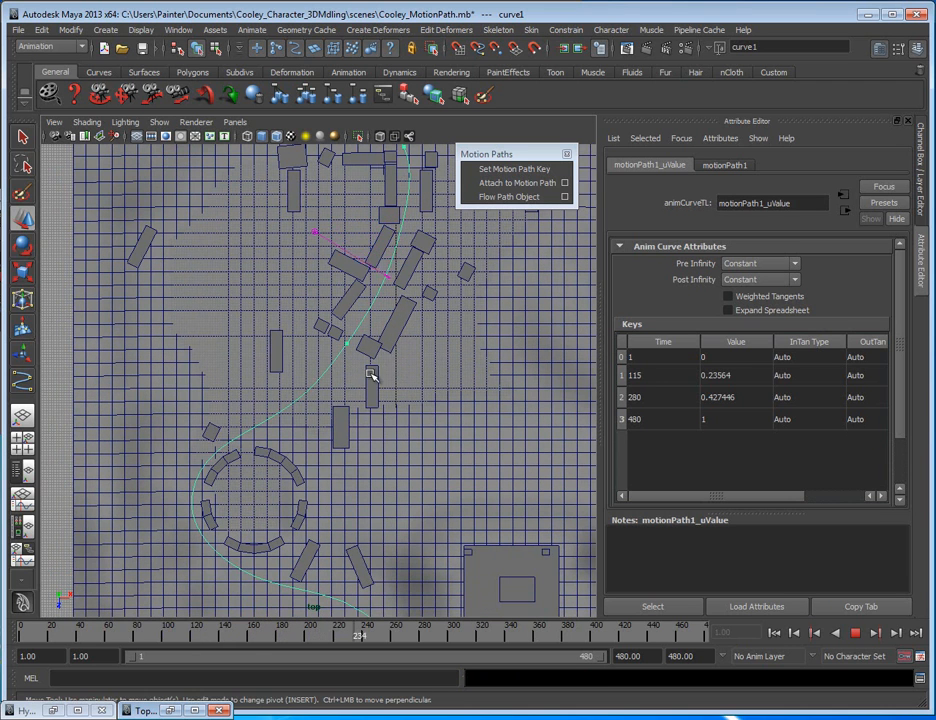
left_click(855, 632)
- Set the time of the third U Value key, at the town's exit, to frame 250
double_click(646, 398)
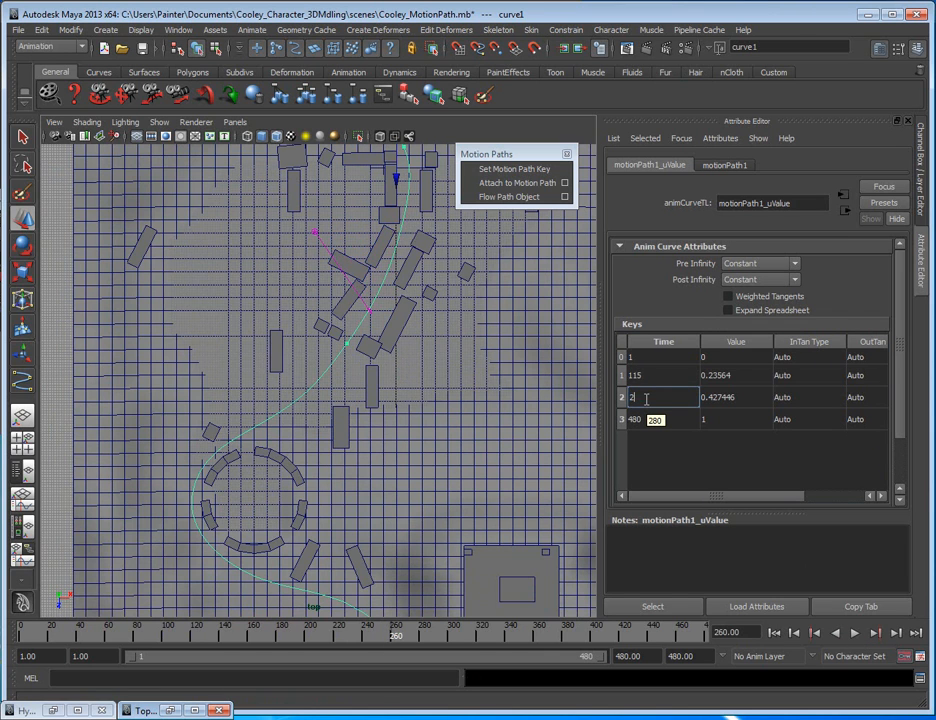
type("250")
key("Return")
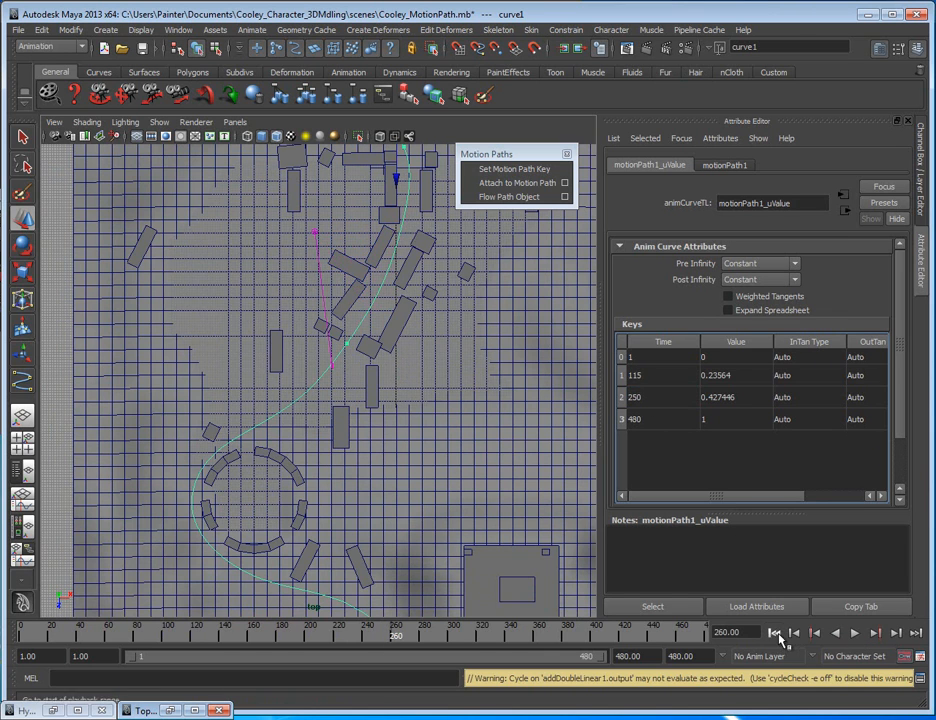
- Play the animation again in the top view, watching the camera leave town and approach the ring of blocks, and stop it
left_click(855, 632)
middle_click_drag(428, 371, 415, 438, "alt")
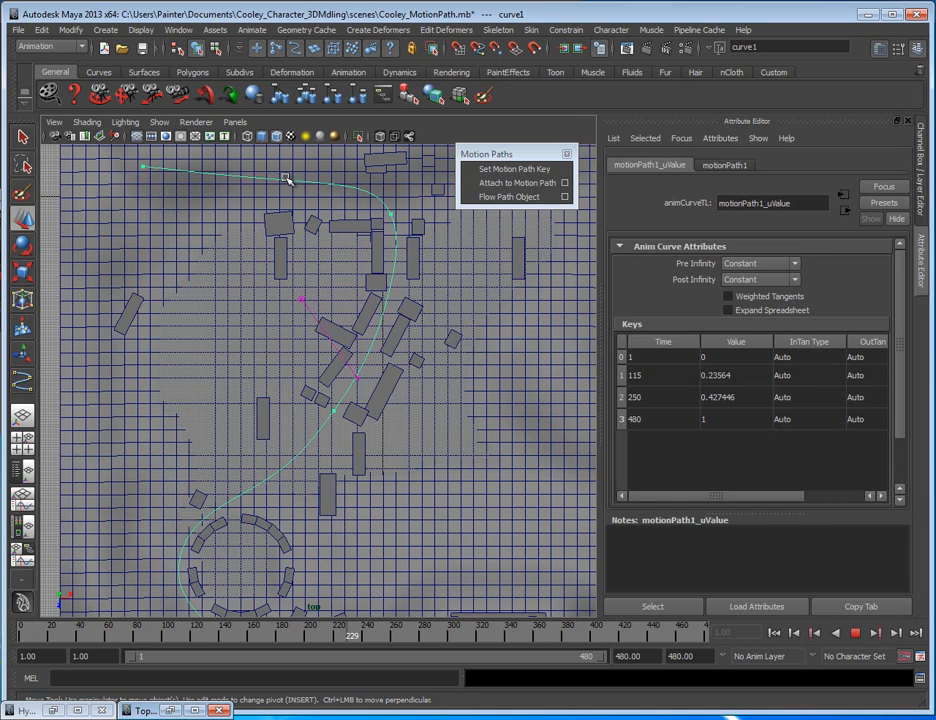
middle_click_drag(454, 373, 478, 213, "alt")
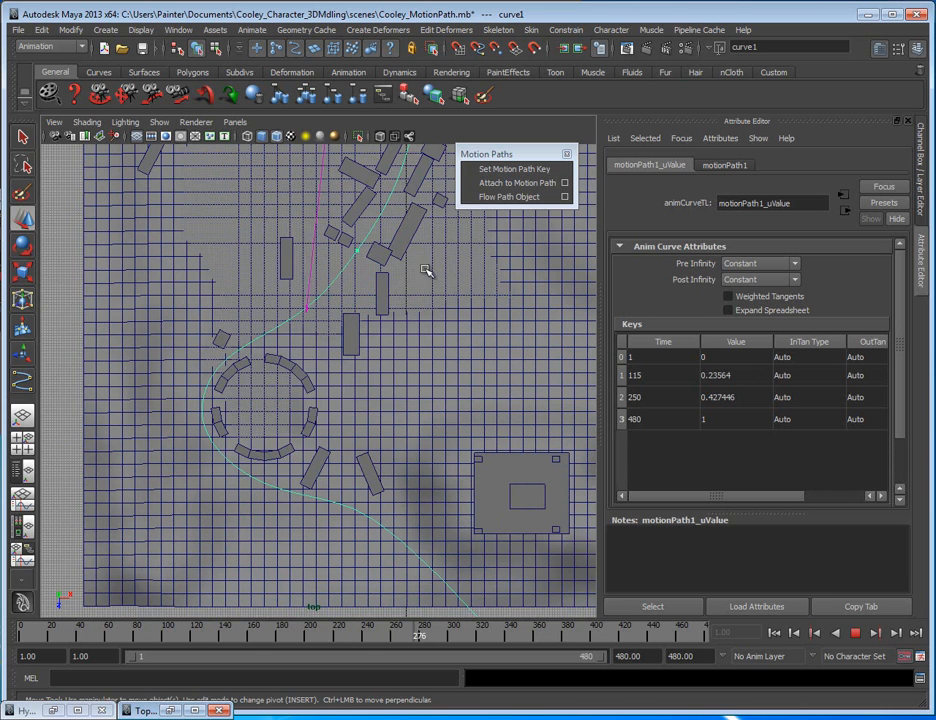
left_click(856, 634)
- Move the current time to frame 289, where the camera approaches the ring of blocks
middle_click_drag(349, 393, 337, 410, "alt")
left_click_drag(494, 637, 489, 638)
middle_click_drag(322, 332, 321, 427, "alt")
key("w")
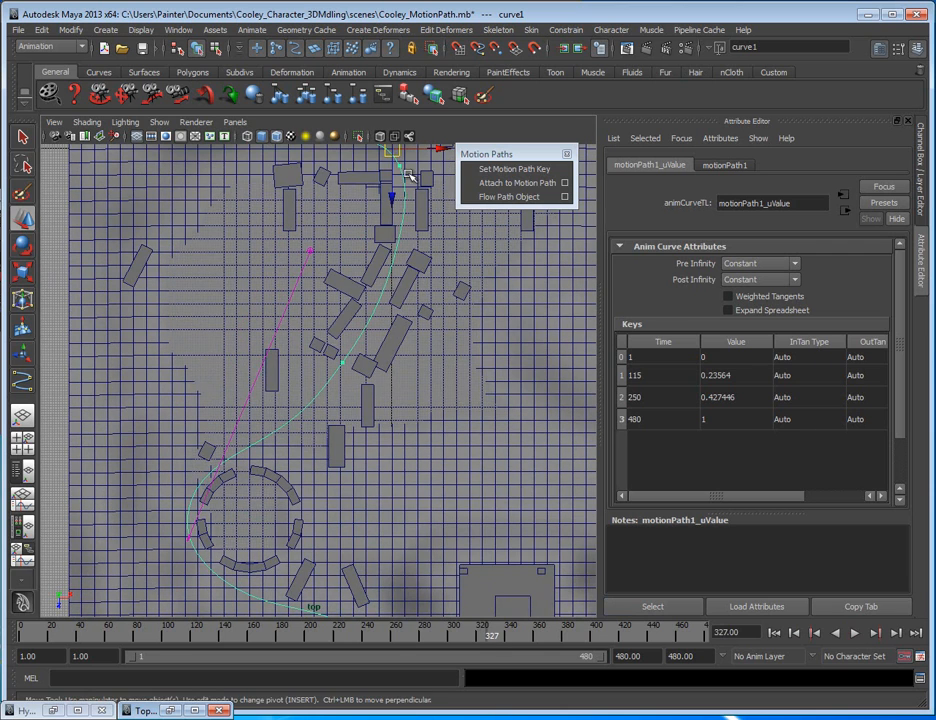
right_click_drag(317, 430, 424, 506, "alt")
middle_click_drag(424, 506, 494, 312, "alt")
left_click_drag(478, 638, 437, 638)
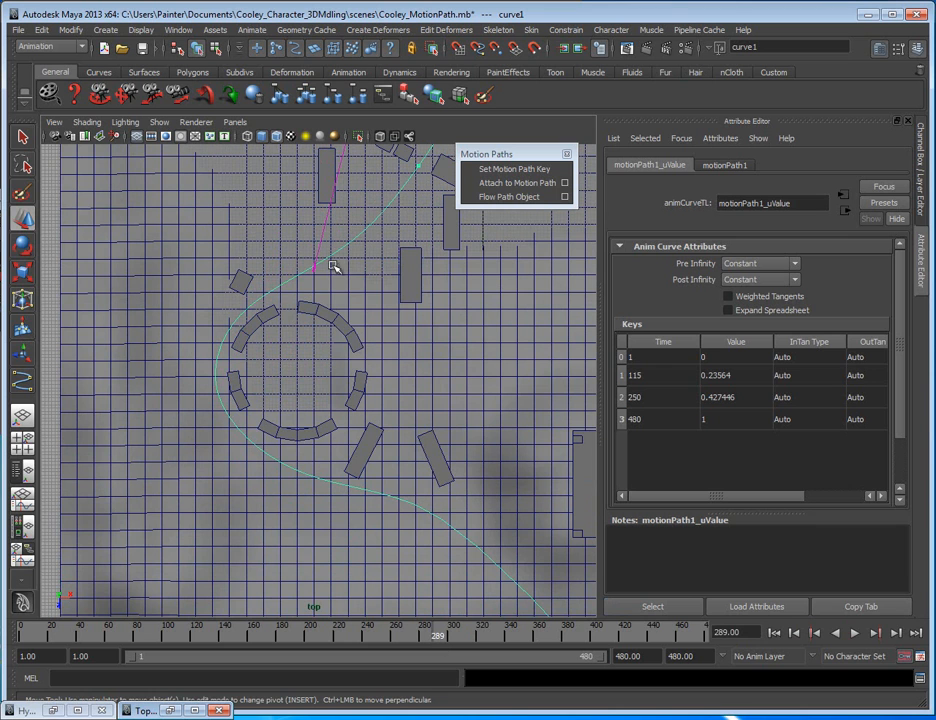
- Show the object hierarchy beside the perspective view, select Camera_Move_Grp and collapse camera1_group
left_click(24, 472)
left_click_drag(152, 340, 178, 340)
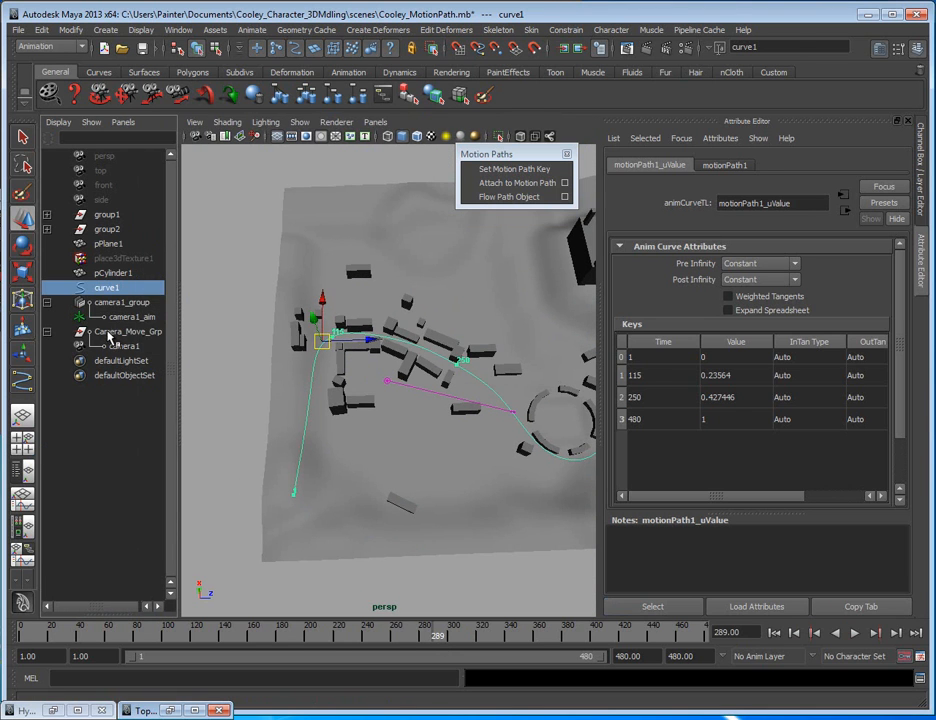
left_click(120, 331)
left_click(46, 302)
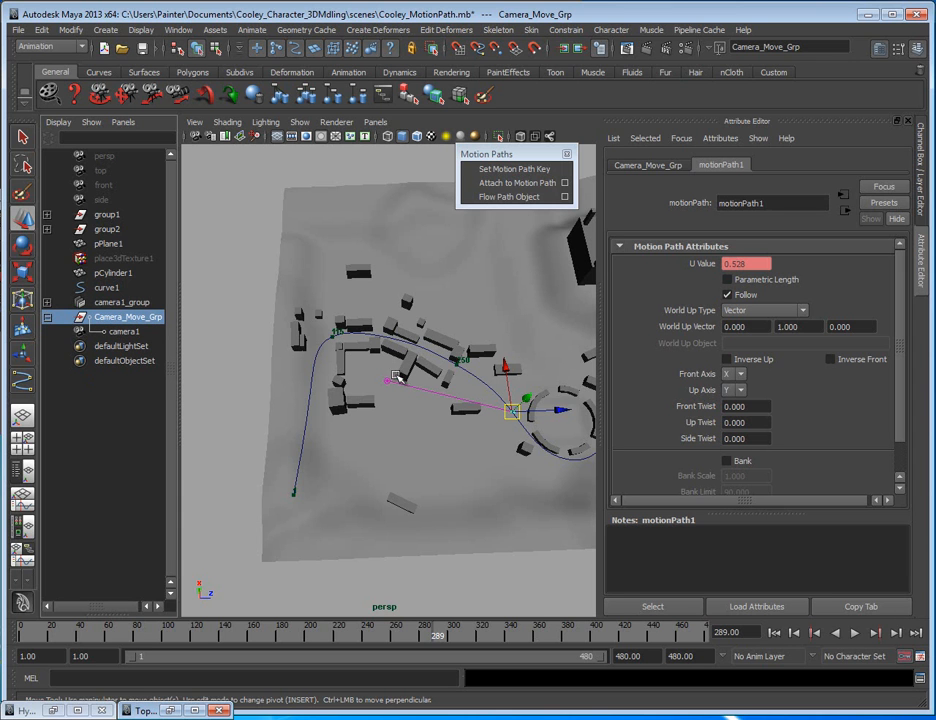
- Set a motion path key for Camera_Move_Grp at frame 289 and show the keys of its U Value animation curve
right_click_drag(514, 493, 550, 494, "alt")
middle_click_drag(550, 494, 458, 476, "alt")
left_click_drag(458, 476, 472, 476, "alt")
right_click_drag(472, 476, 550, 520, "alt")
middle_click_drag(550, 520, 455, 409, "alt")
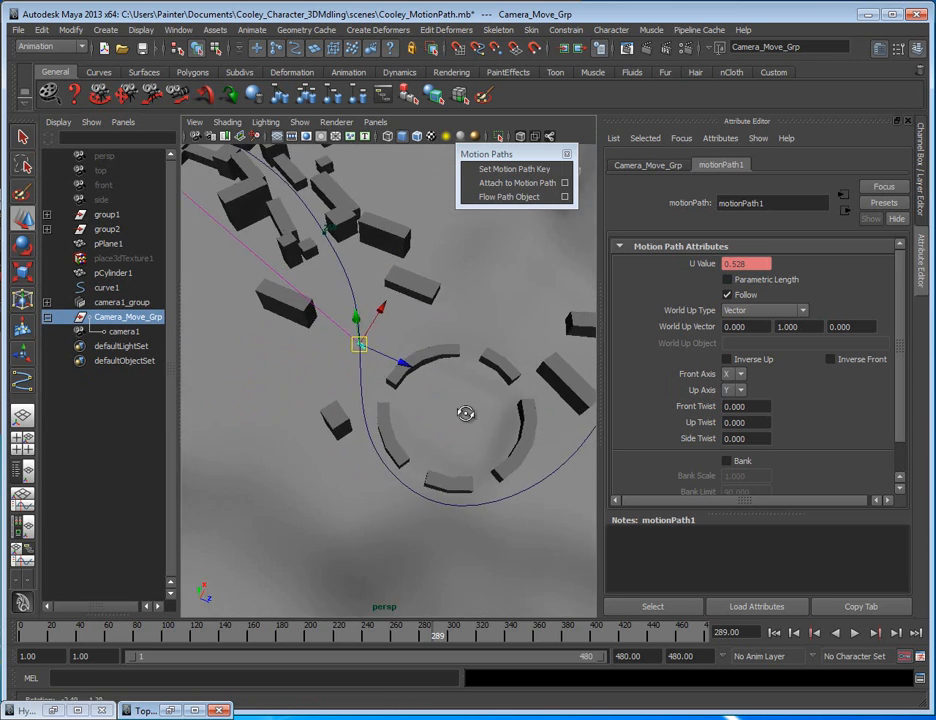
left_click_drag(455, 409, 313, 333, "alt")
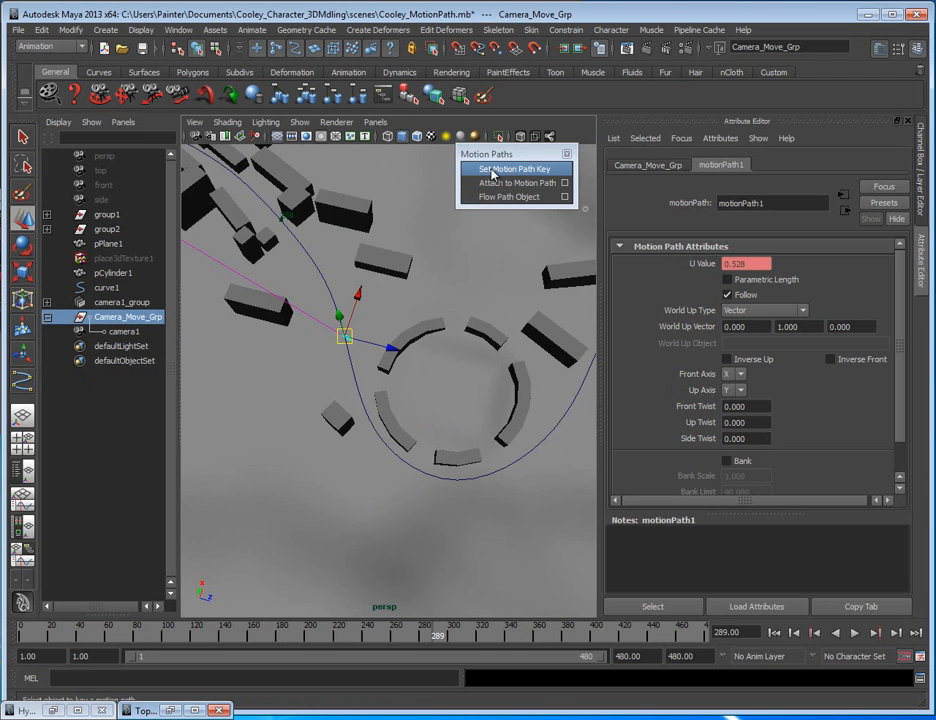
left_click(492, 170)
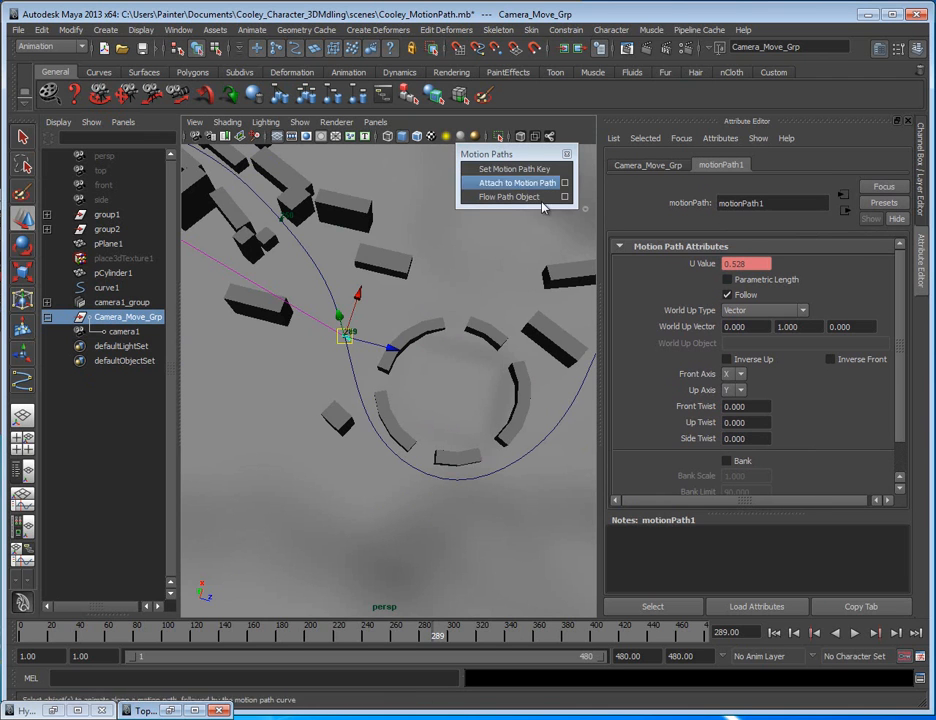
right_click(740, 264)
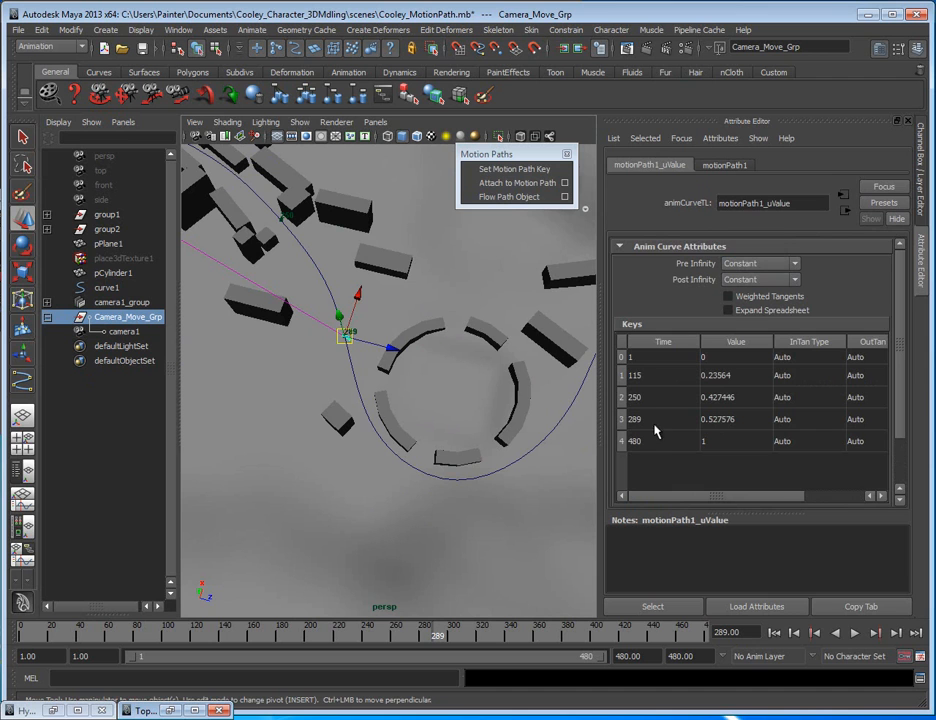
- Set a motion path key for Camera_Move_Grp at frame 340 beside the ring of blocks and show its U Value curve keys
middle_click_drag(437, 407, 415, 397, "alt")
left_click_drag(437, 641, 504, 639)
left_click_drag(467, 586, 398, 466, "alt")
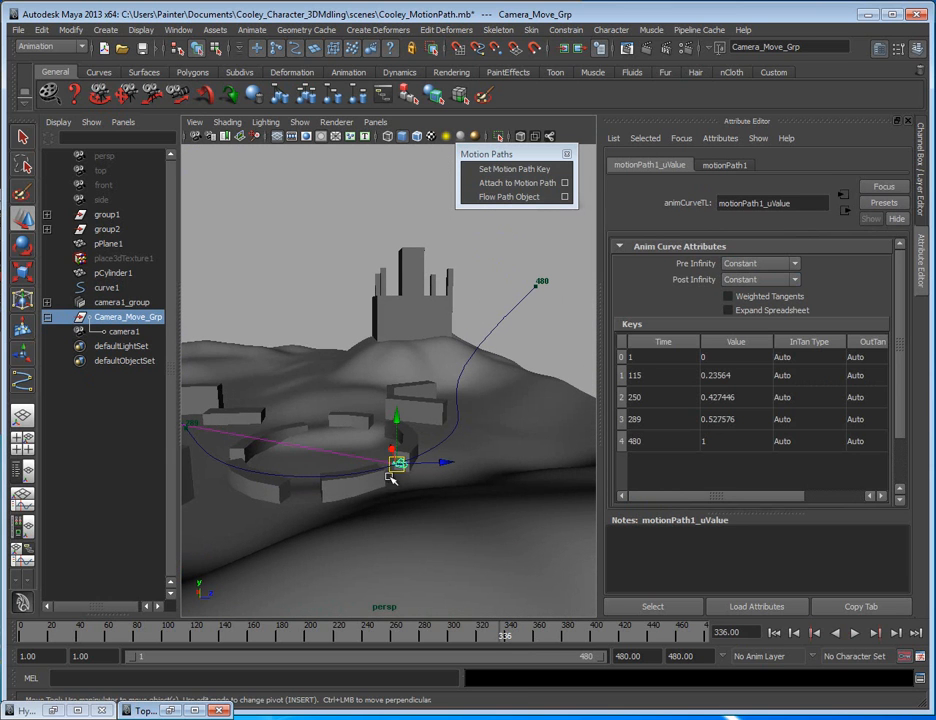
left_click_drag(258, 452, 325, 470, "alt")
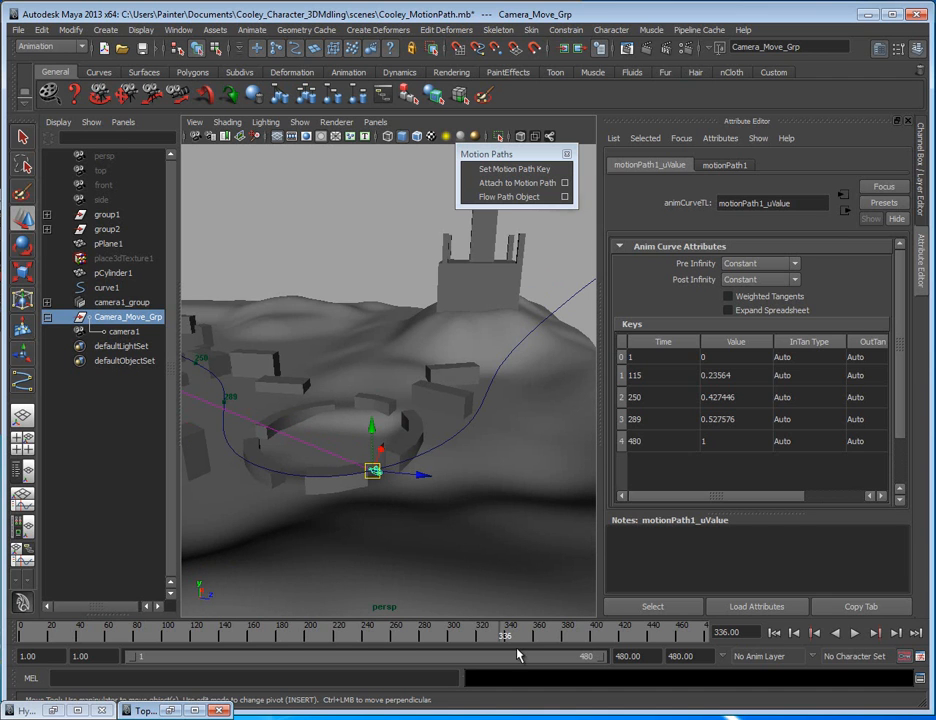
mouse_move(505, 642)
left_mouse_down()
mouse_move(512, 637)
mouse_move(508, 644)
left_mouse_up()
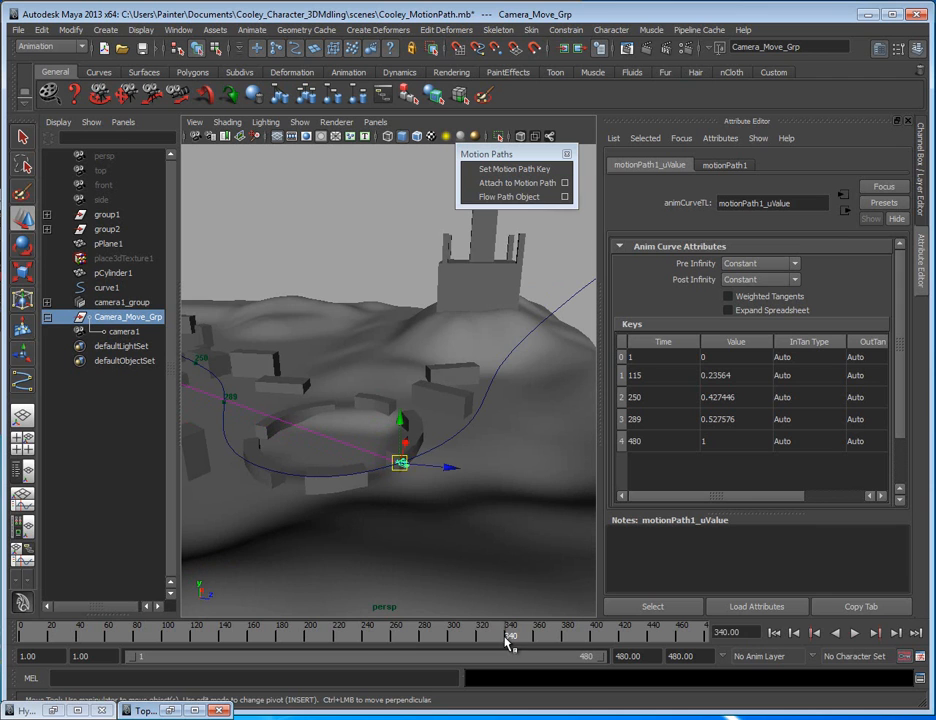
left_click(476, 177)
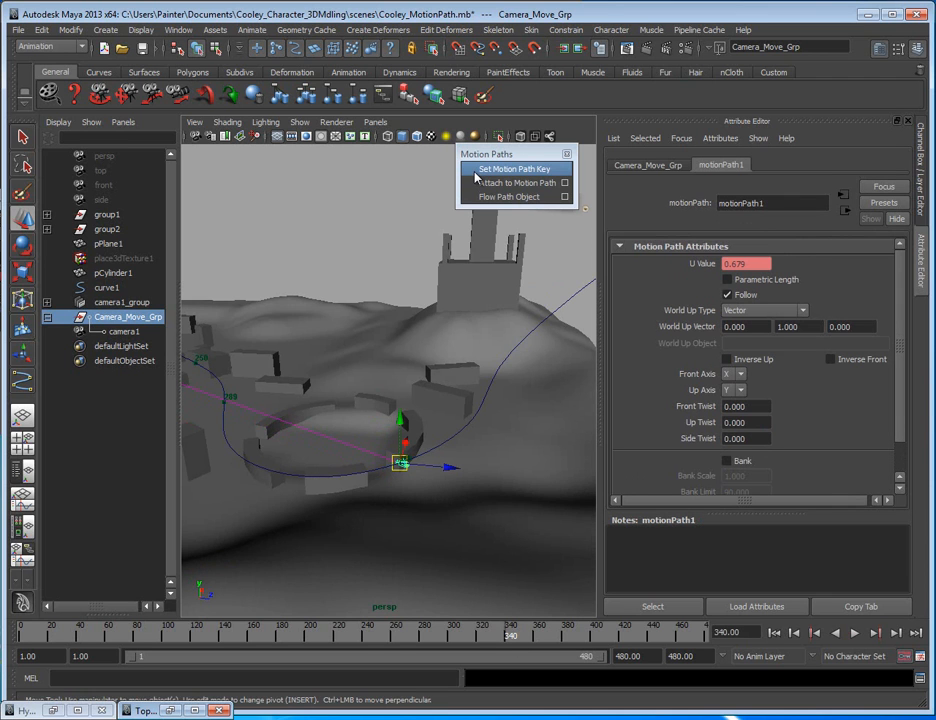
right_click(700, 264)
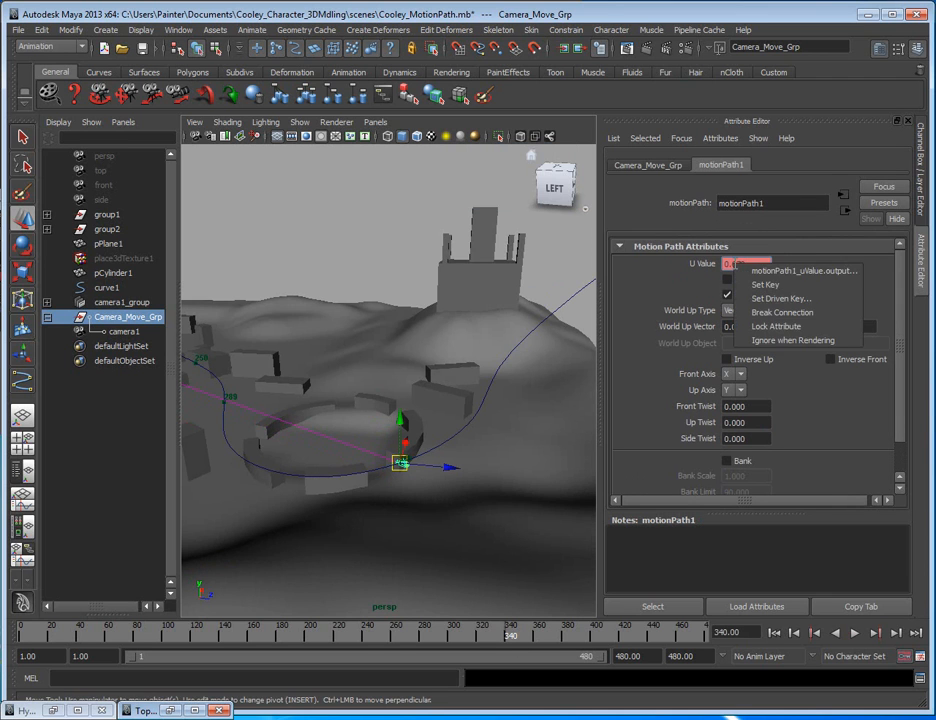
left_click(690, 268)
scroll(897, 453, "down", 1)
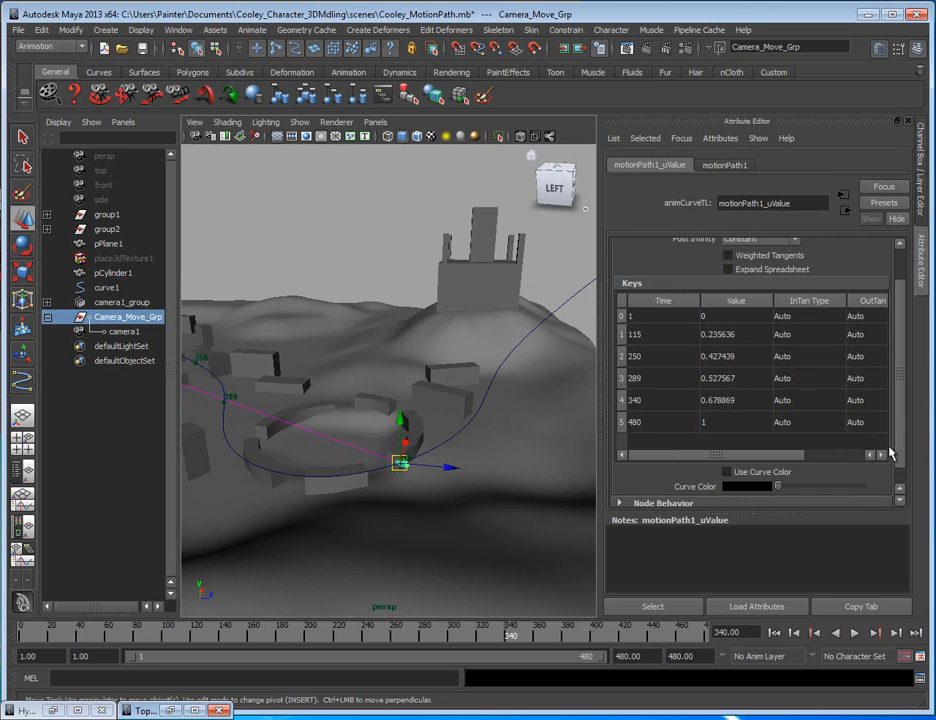
- Scrub the current time back to frame 289, reviewing the camera's travel around the ring of blocks
left_click_drag(507, 635, 487, 634)
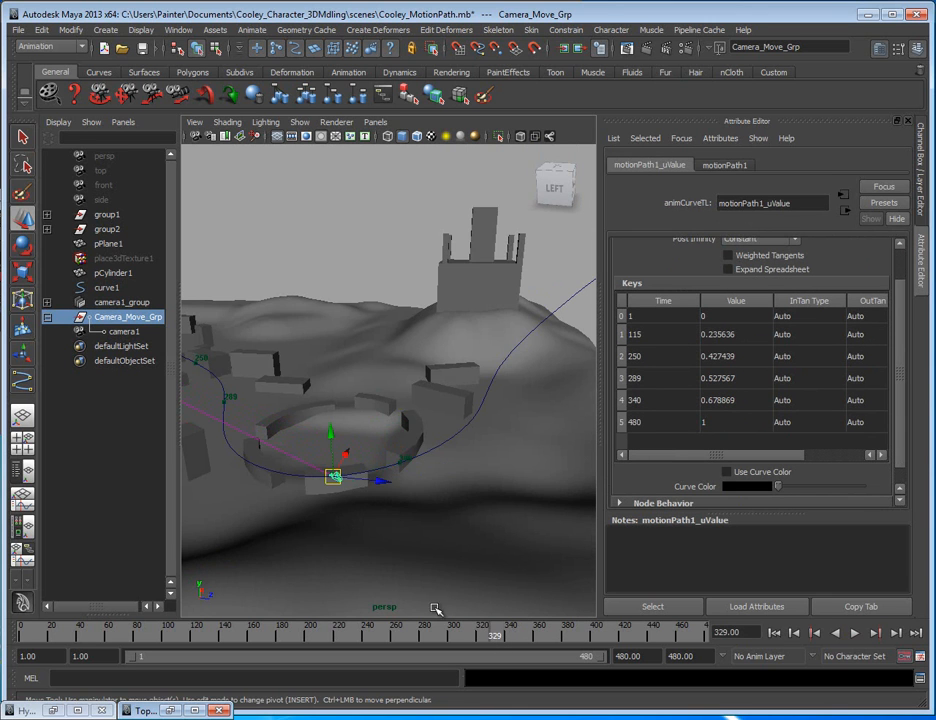
middle_click_drag(385, 602, 438, 589, "alt")
mouse_move(458, 636)
left_mouse_down()
mouse_move(464, 641)
mouse_move(443, 645)
left_mouse_up()
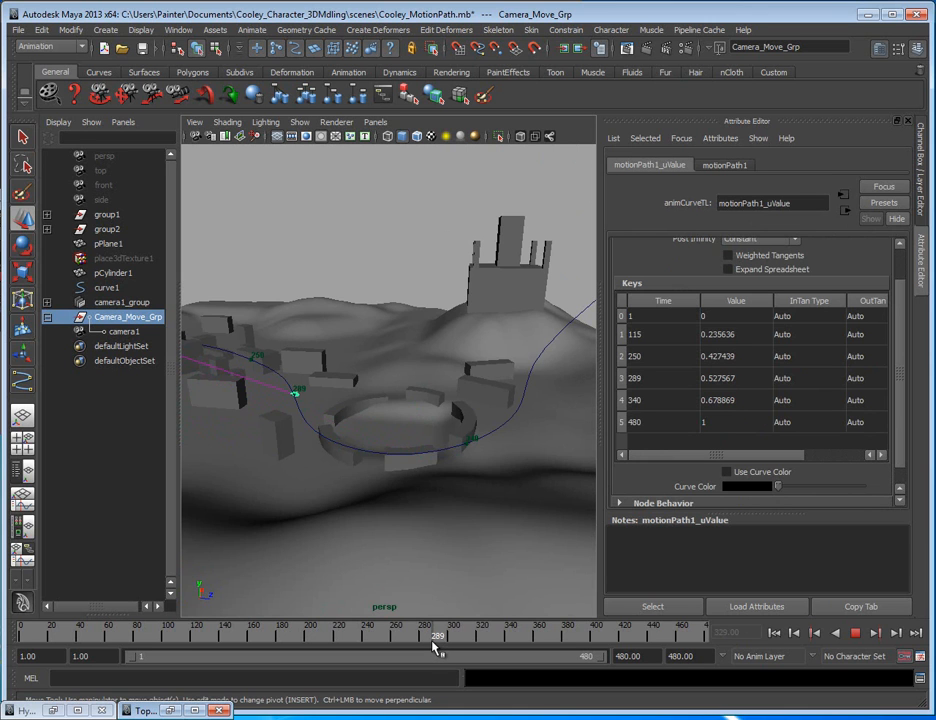
left_click_drag(433, 426, 450, 470, "alt")
- Retime the U Value key at frame 340 to frame 400
left_click(643, 384)
double_click(644, 386)
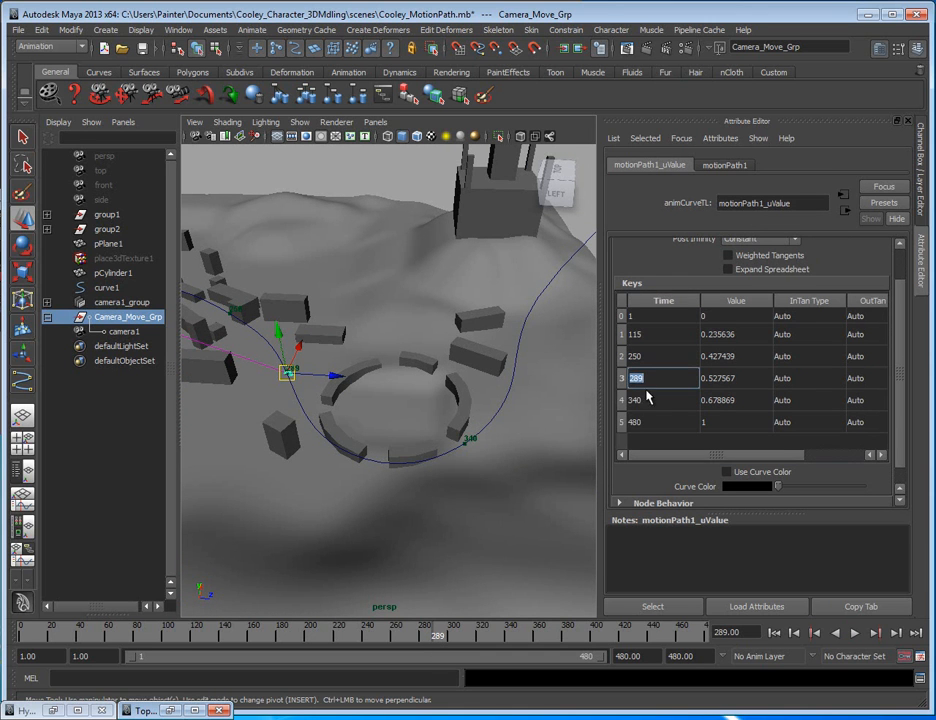
double_click(641, 402)
left_click_drag(457, 447, 296, 398, "alt")
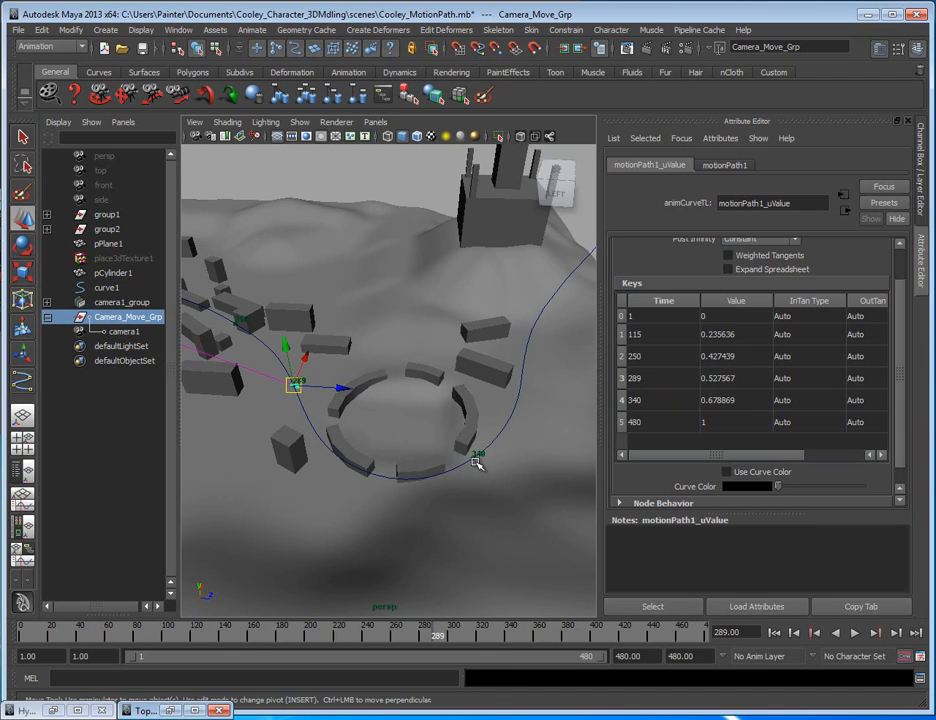
left_click(641, 404)
double_click(652, 401)
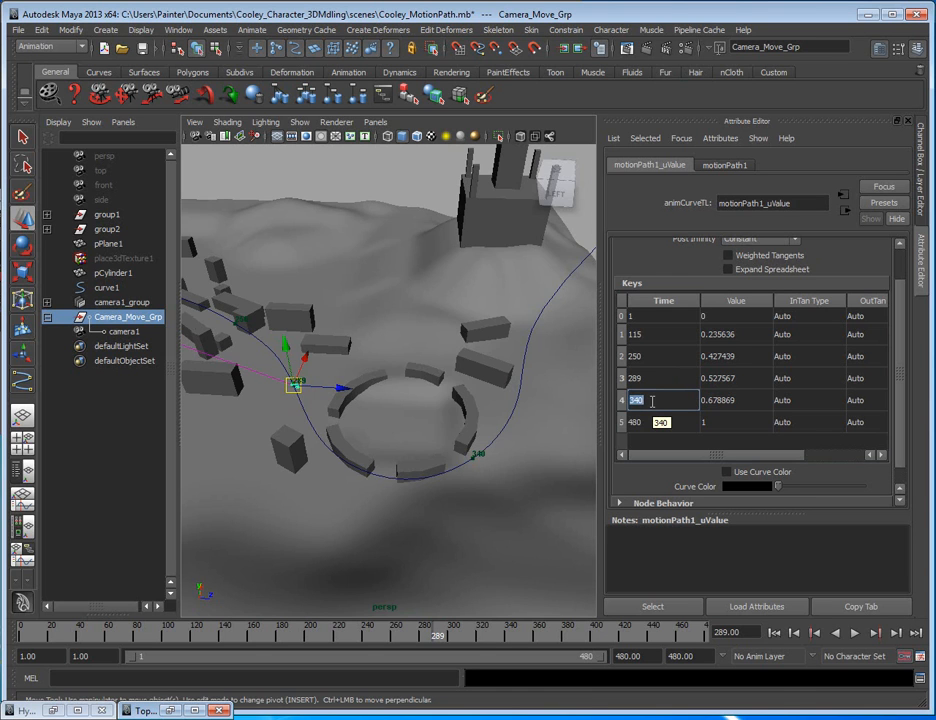
type("400")
key("Return")
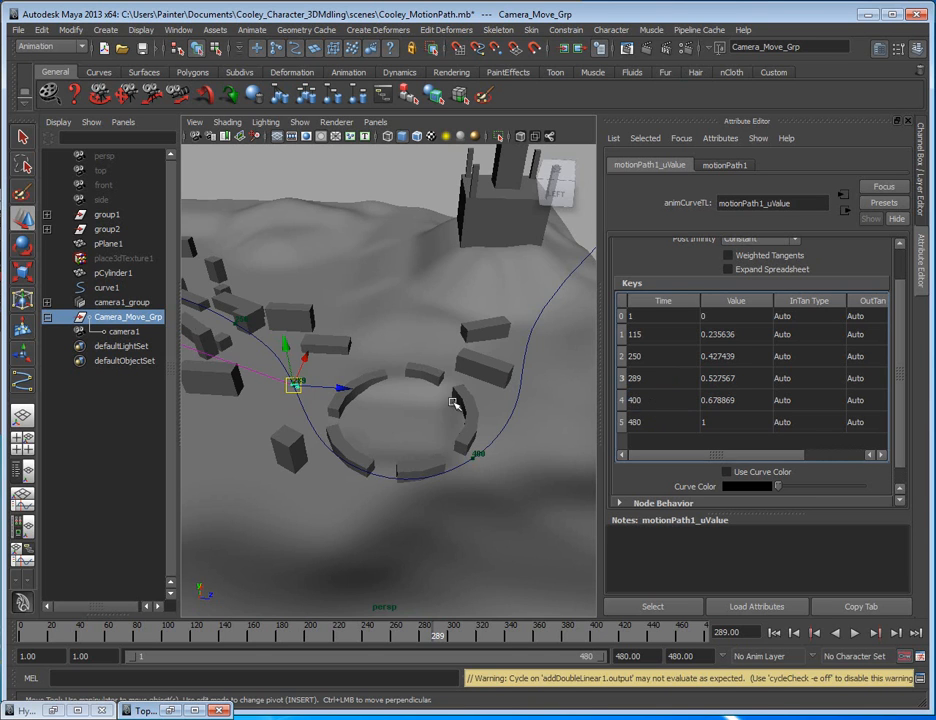
- Play the animation from frame 1 with the whole motion path in view and stop it at frame 44
scroll(335, 440, "down", 3)
left_click_drag(403, 518, 351, 510, "alt")
scroll(417, 515, "down", 3)
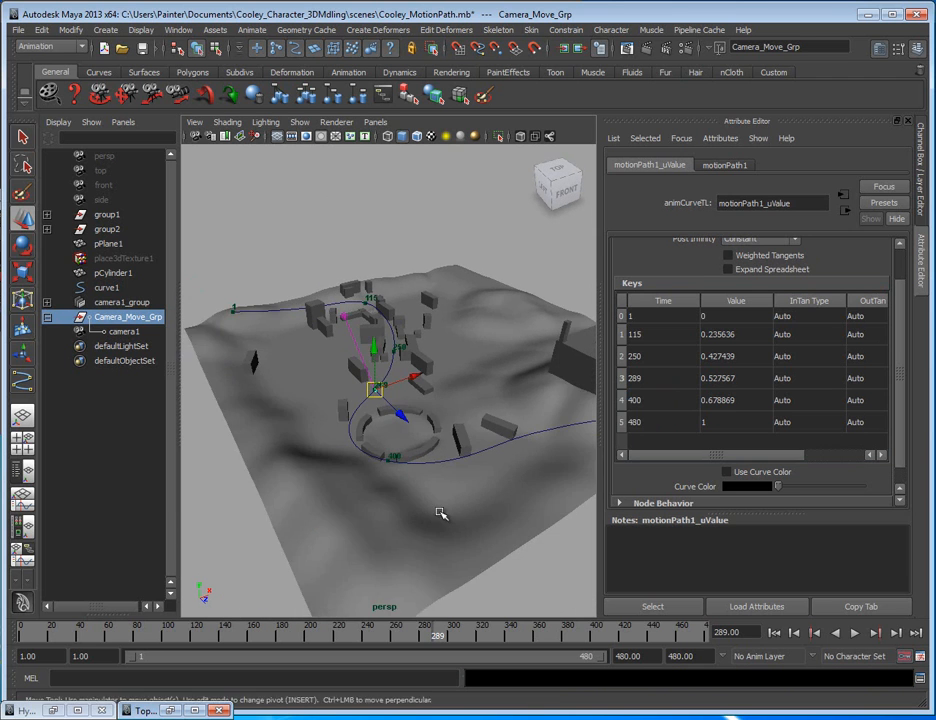
left_click_drag(417, 515, 424, 553, "alt")
left_click(774, 632)
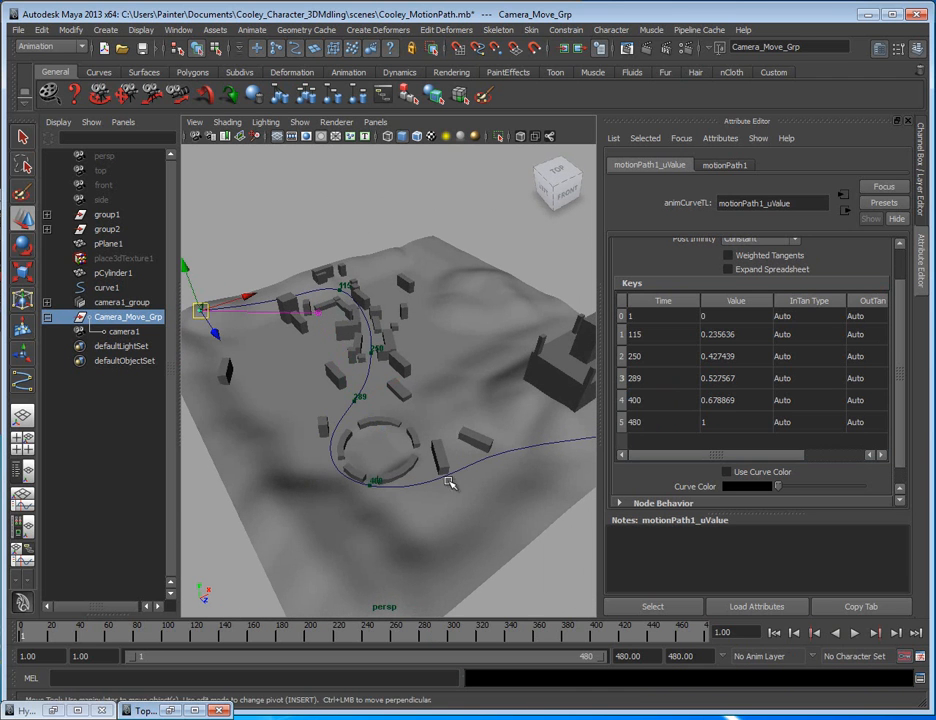
left_click_drag(261, 324, 351, 434, "alt")
left_click(855, 632)
left_click_drag(440, 560, 368, 495, "alt")
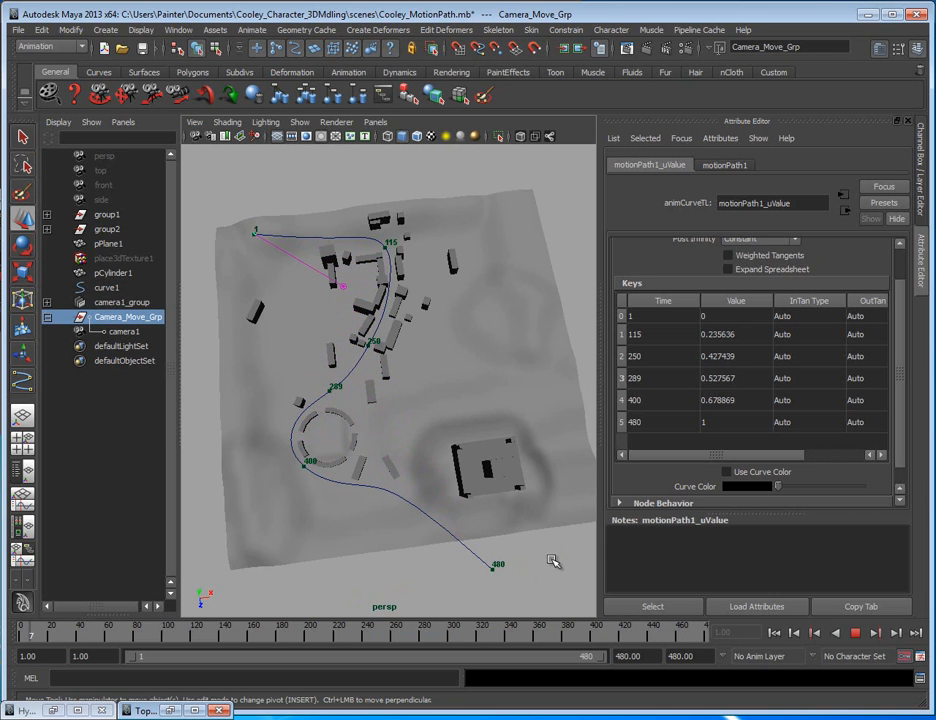
left_click(857, 635)
- Examine the key markers along the motion path from the start, through town and past the ring, to frame 480
left_click_drag(403, 536, 345, 465, "alt")
left_click_drag(420, 468, 400, 324, "alt")
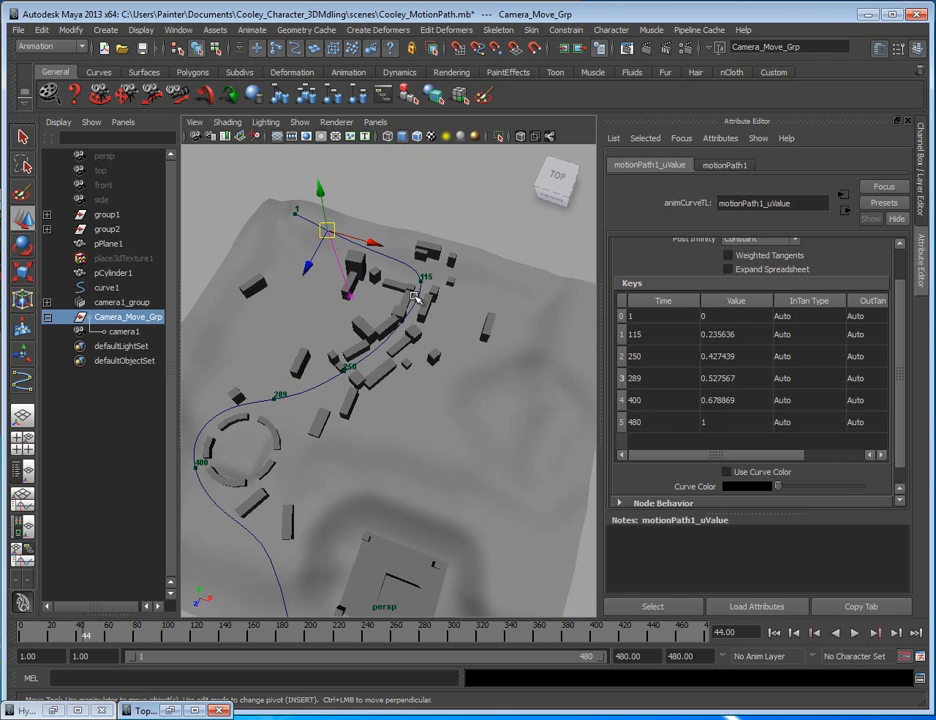
double_click(652, 378)
double_click(650, 316)
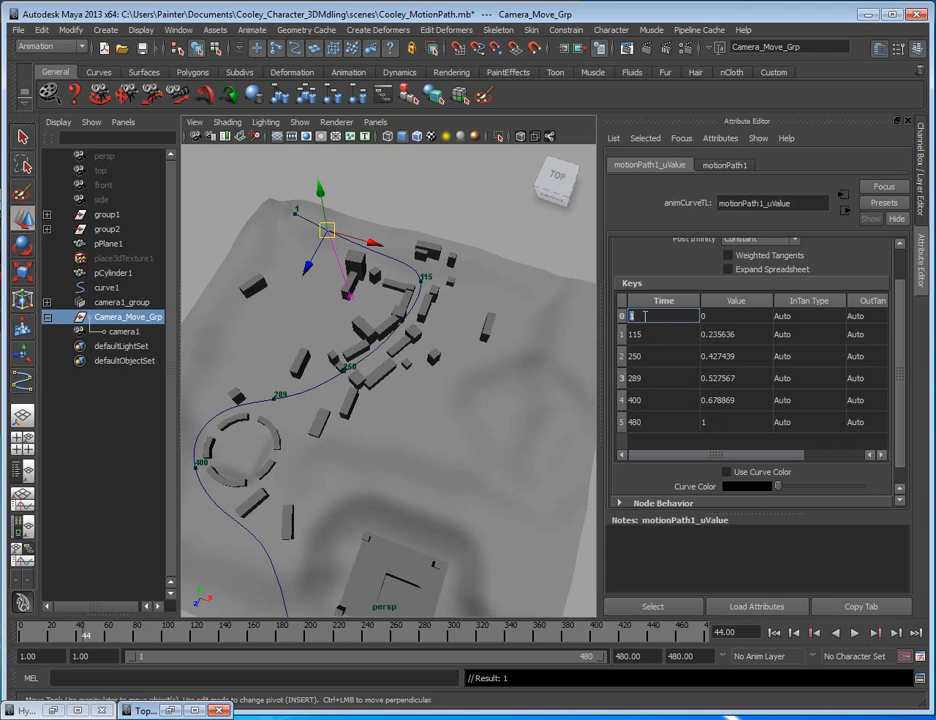
left_click_drag(402, 300, 454, 307, "alt")
middle_click_drag(368, 299, 446, 344, "alt")
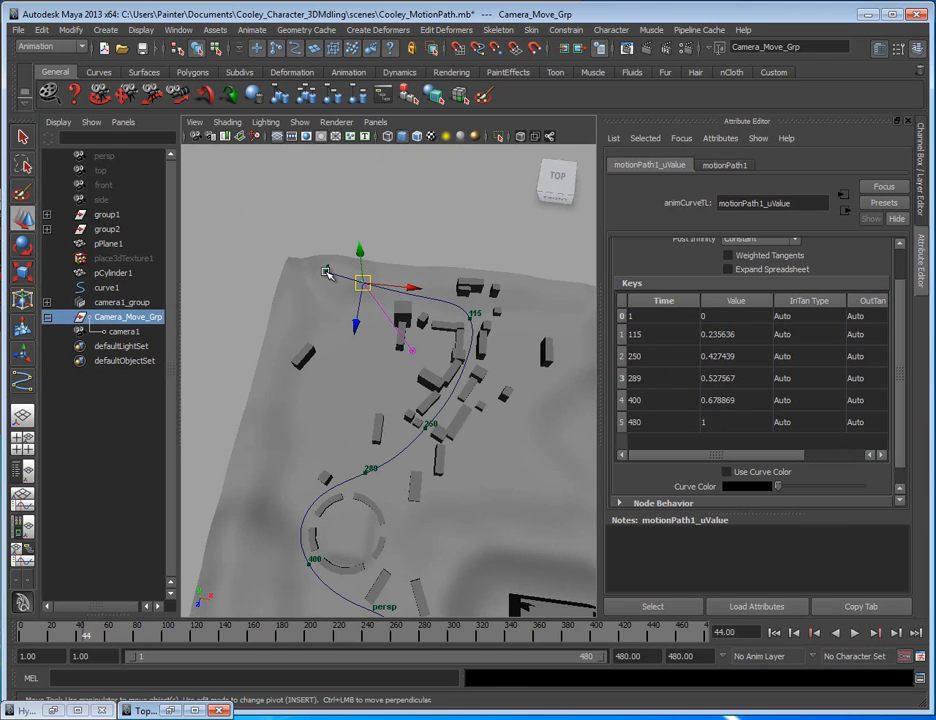
left_click(476, 326)
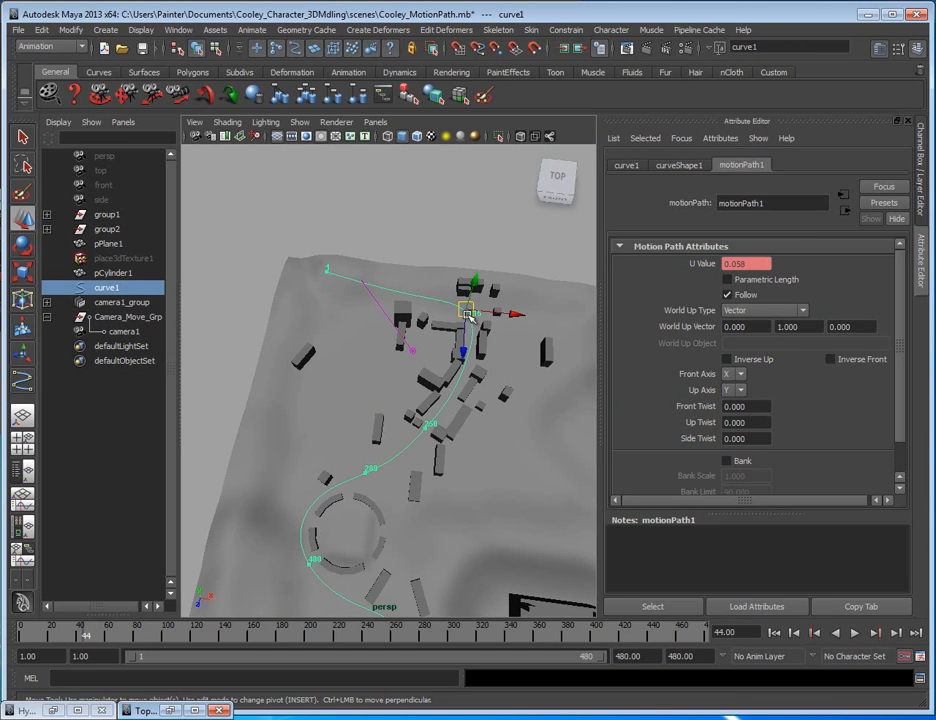
left_click_drag(479, 339, 514, 405, "alt")
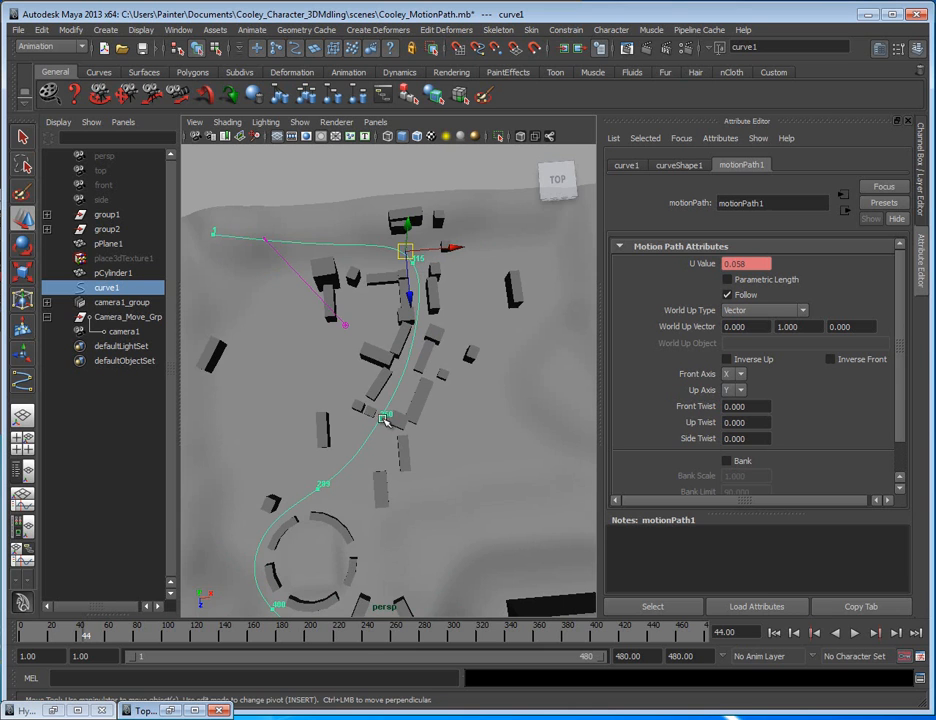
middle_click_drag(384, 422, 437, 302, "alt")
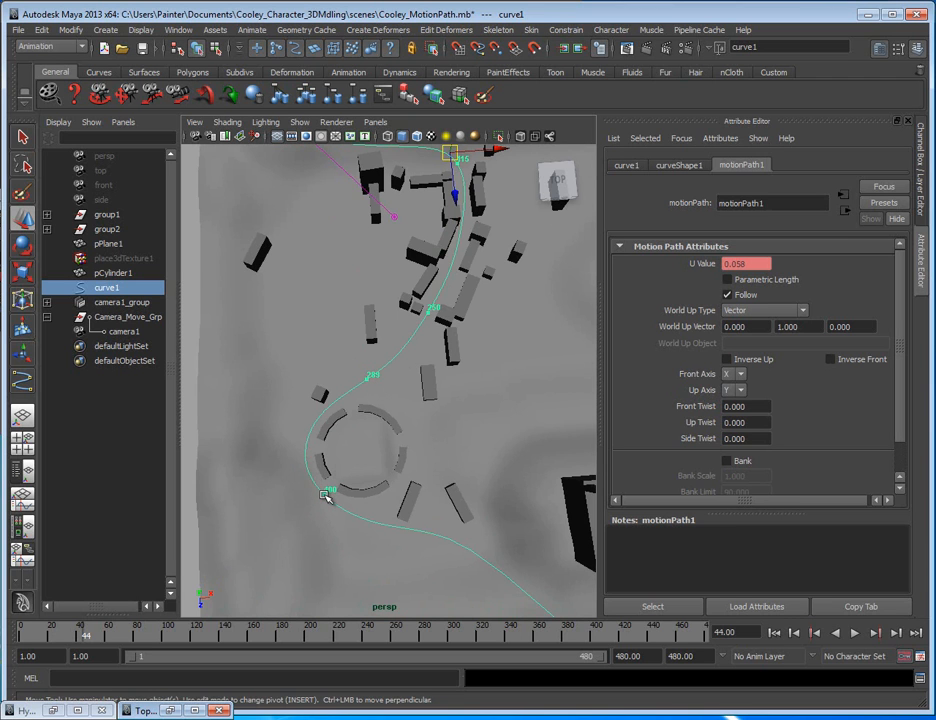
left_click_drag(344, 498, 359, 303, "alt")
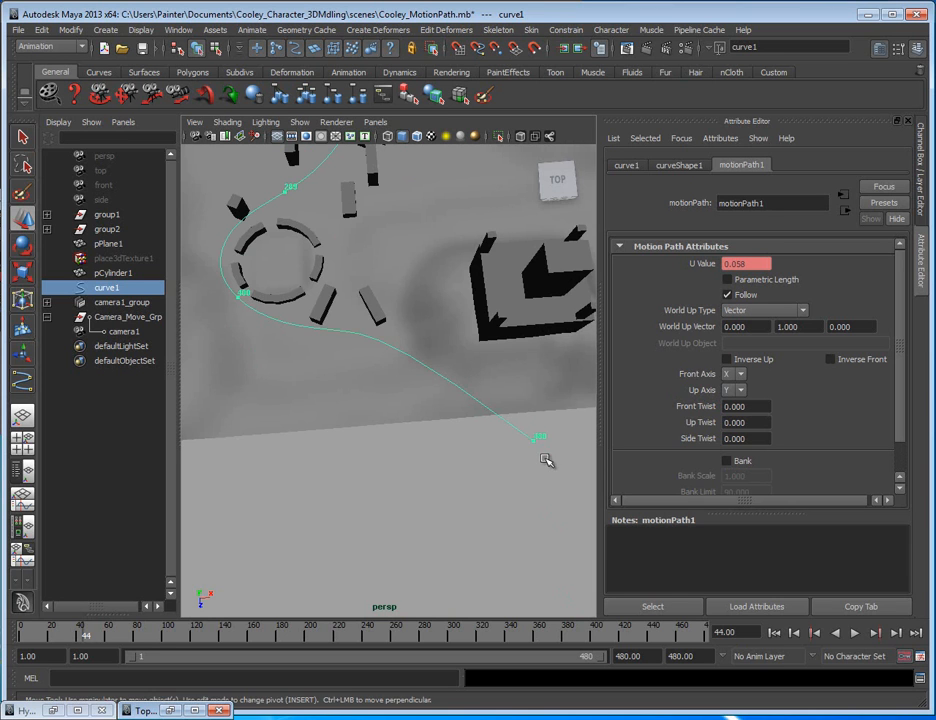
left_click_drag(545, 459, 263, 349, "alt")
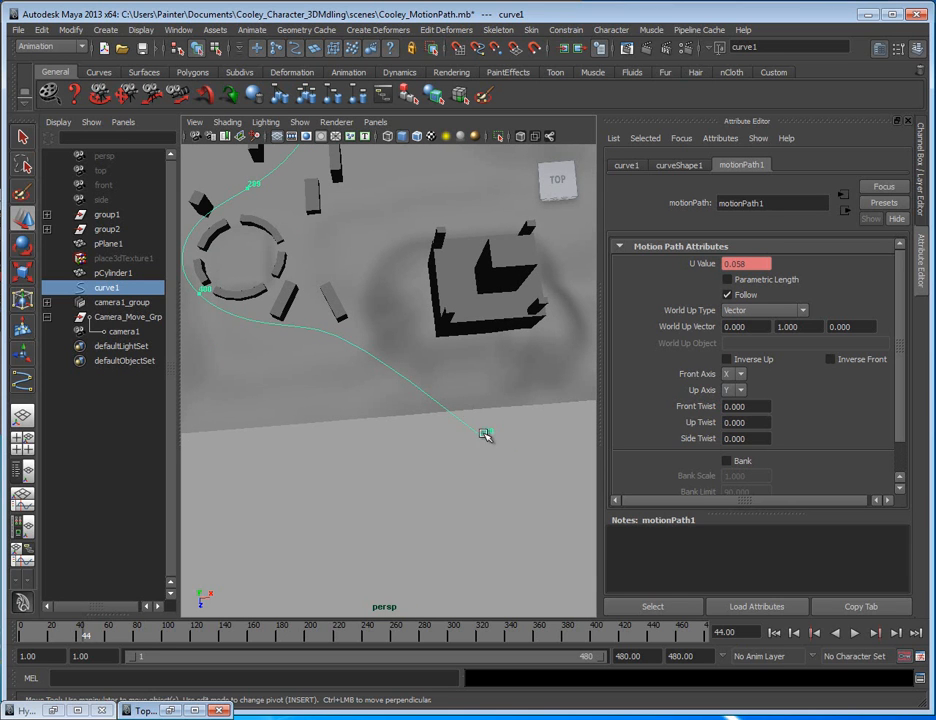
- Show the U Value curve's key table for curve1 and compare its last key time with the path markers
right_click(729, 266)
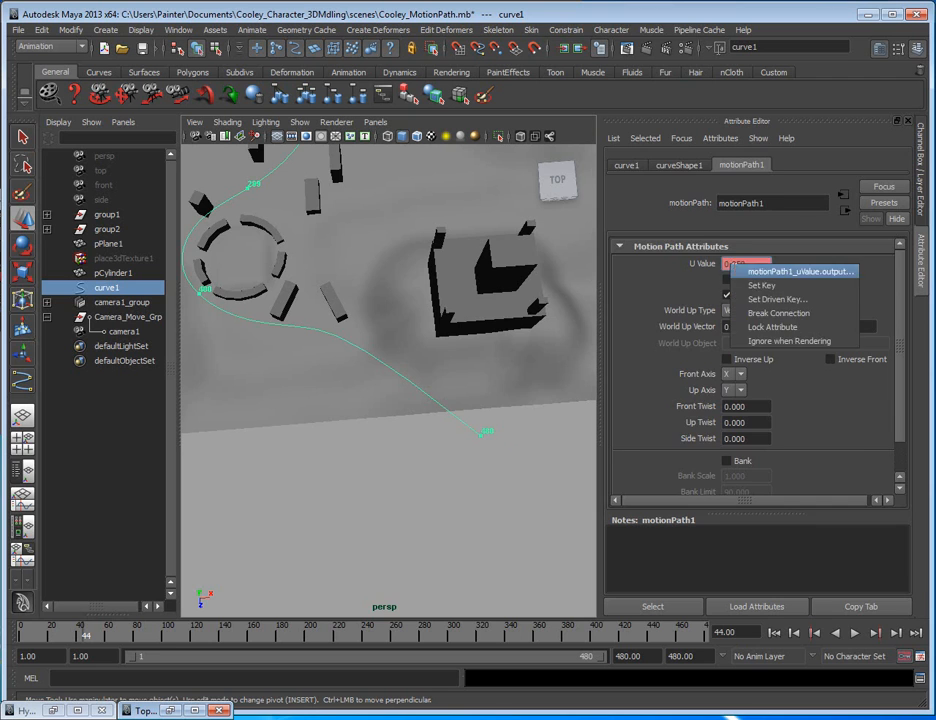
left_click(763, 266)
double_click(637, 423)
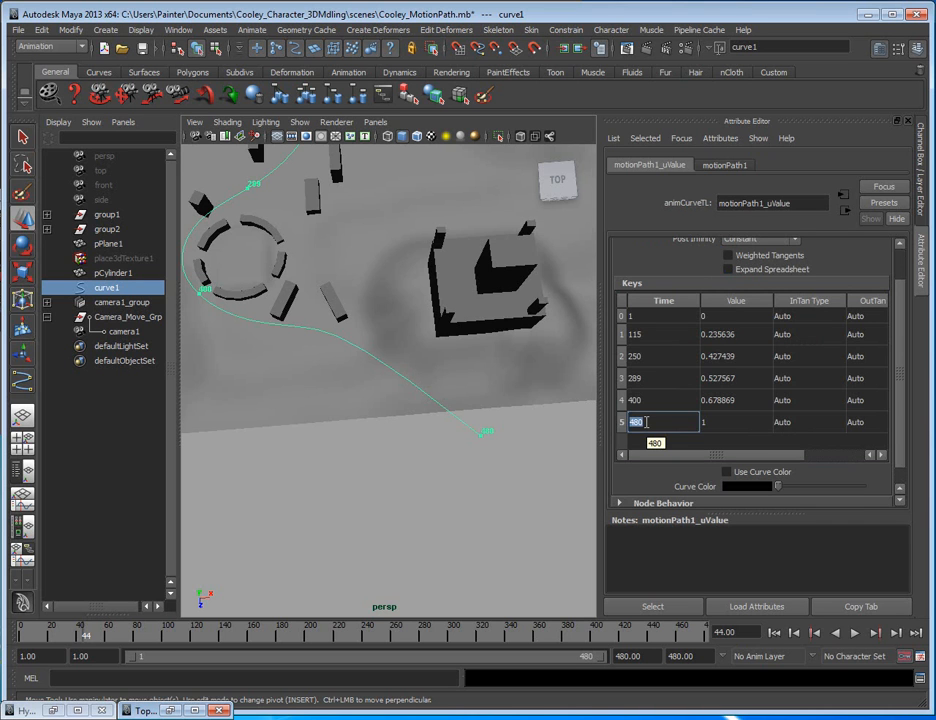
left_click_drag(341, 273, 413, 381, "alt")
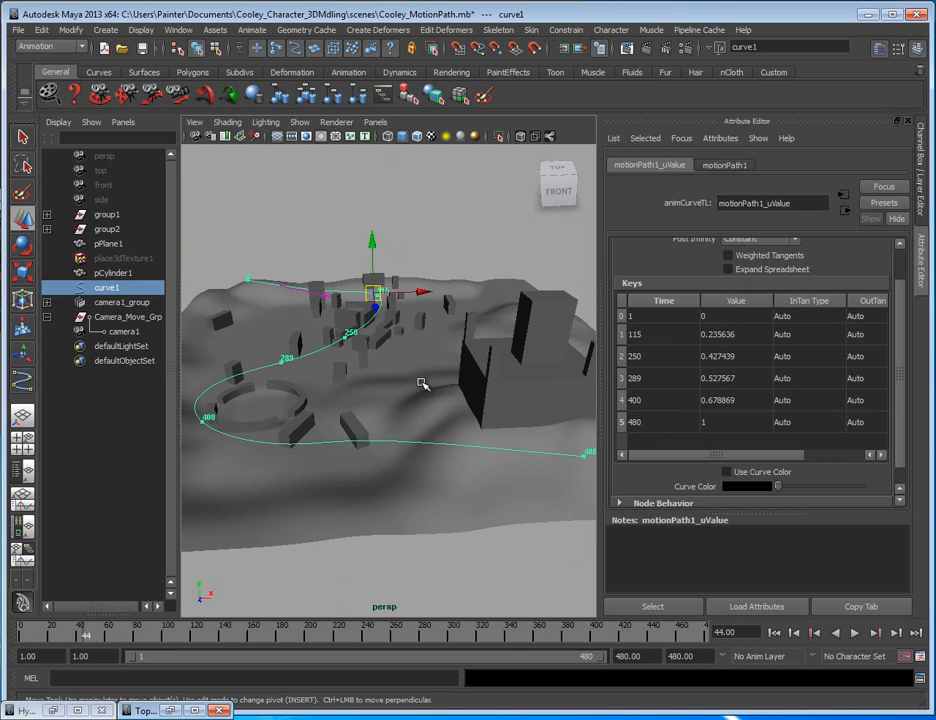
left_click_drag(321, 320, 393, 400, "alt")
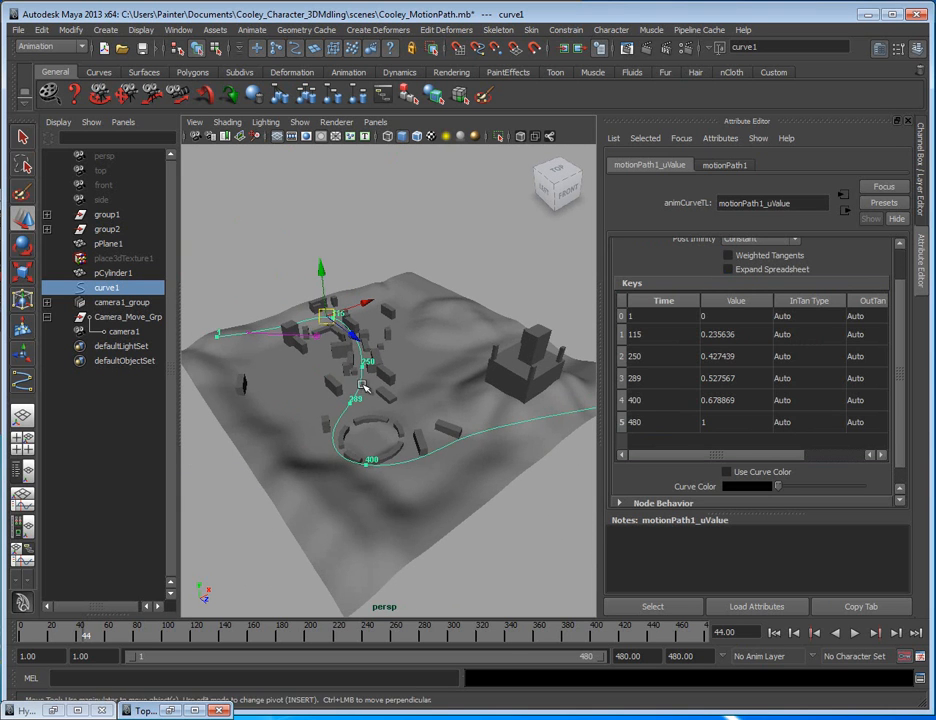
- Select the camera1_aim locator and restore the floating camera1 view beside the perspective view
left_click(316, 337)
left_click_drag(280, 394, 351, 420, "alt")
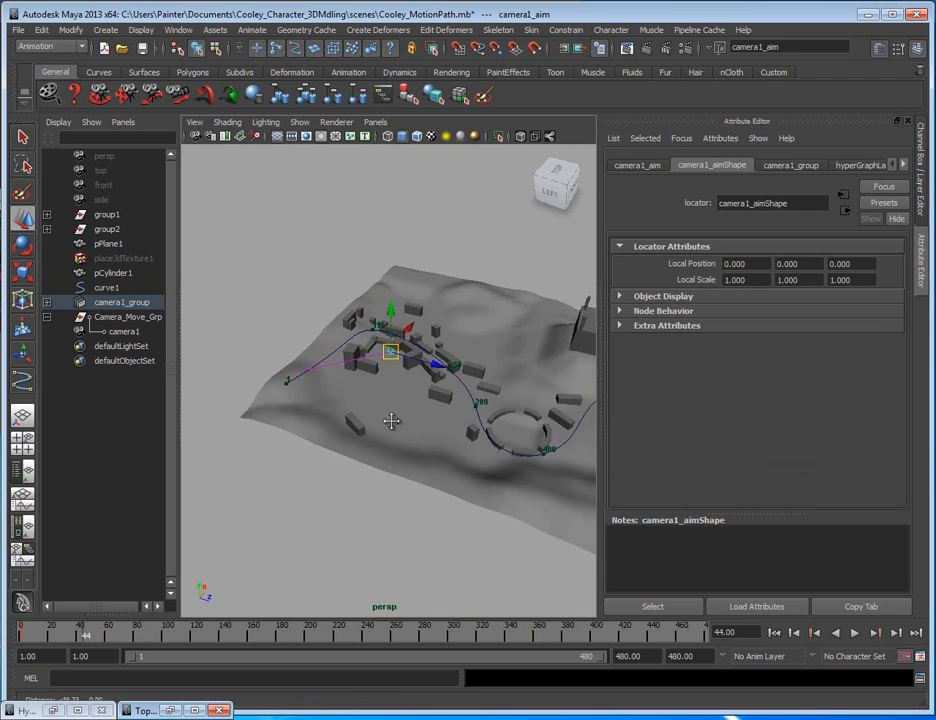
right_click_drag(351, 420, 430, 347, "alt")
left_click_drag(400, 312, 408, 436, "alt")
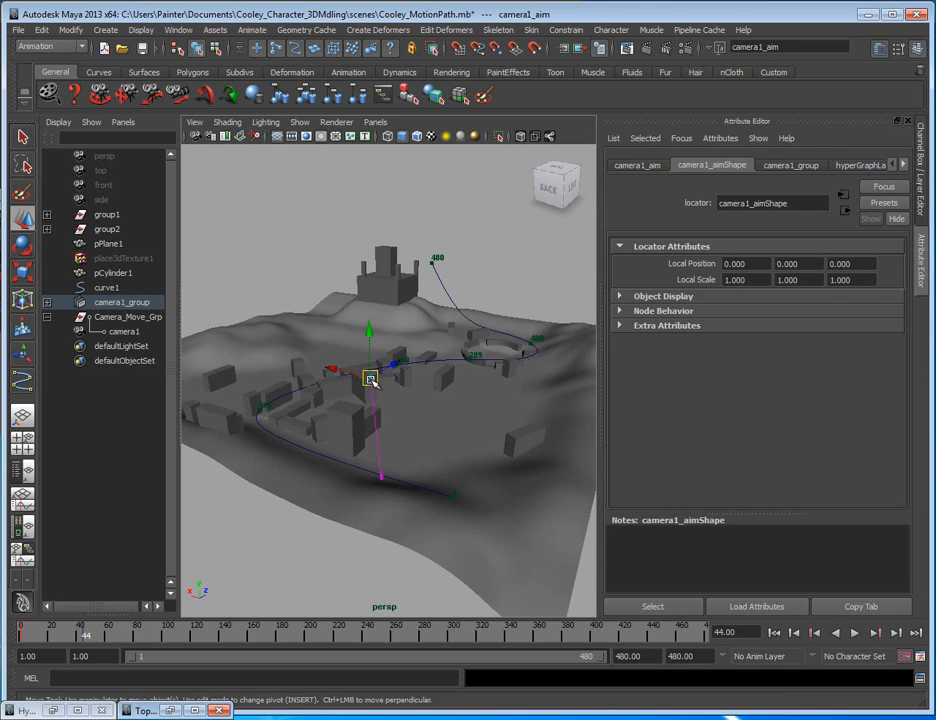
left_click(150, 710)
left_click_drag(215, 58, 668, 13)
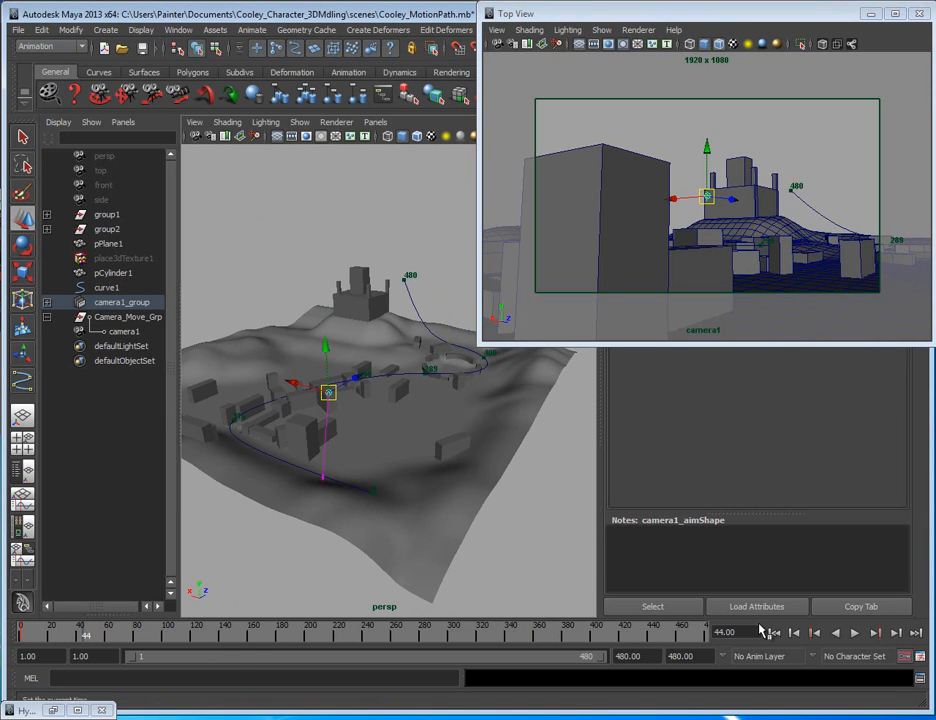
- Scrub from frame 1 to frame 50, move camera1_aim toward the path's frame-115 marker and set a translation key
left_click(774, 632)
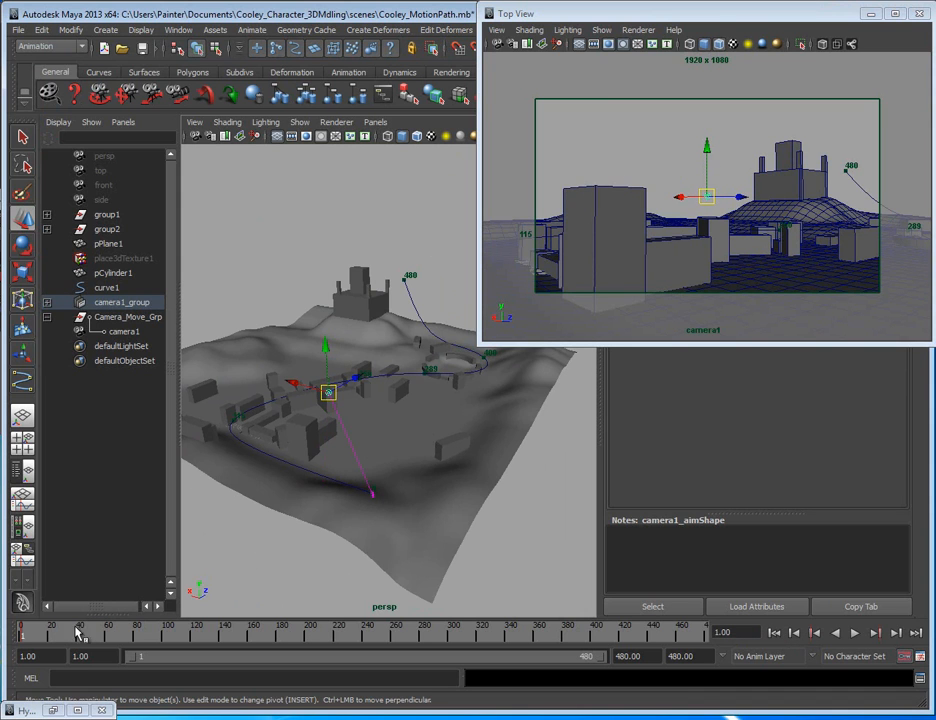
left_click_drag(26, 637, 138, 633)
left_click_drag(77, 637, 96, 636)
middle_click_drag(307, 387, 355, 411, "alt")
left_click_drag(355, 411, 302, 434, "alt")
key("shift+w")
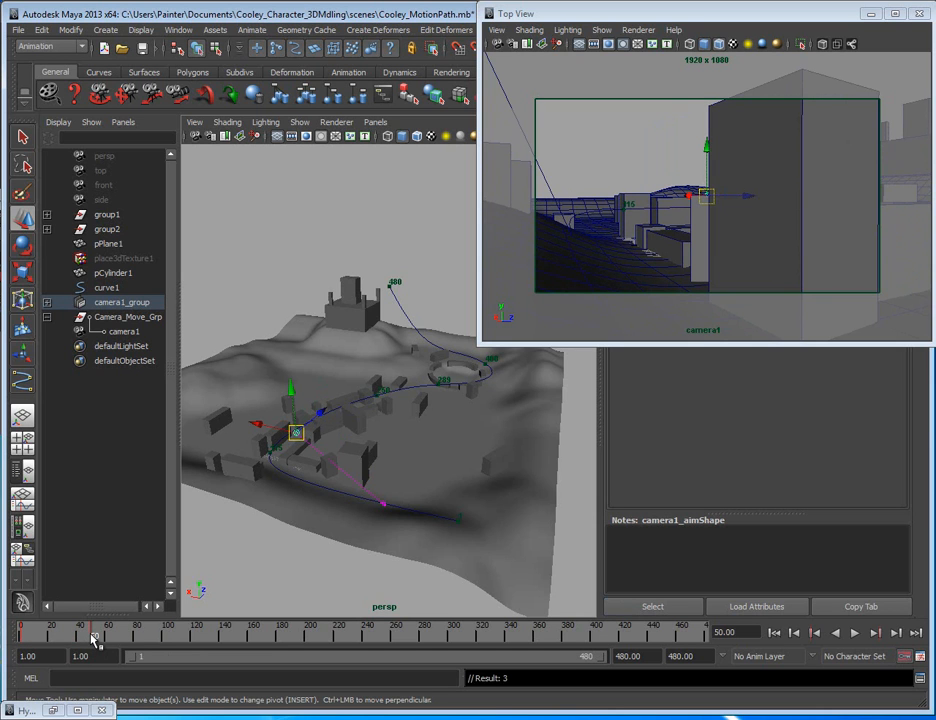
- Play ahead to frame 91, move camera1_aim along the town street between the frame-115 and frame-250 markers, and key its translation
key("alt+v")
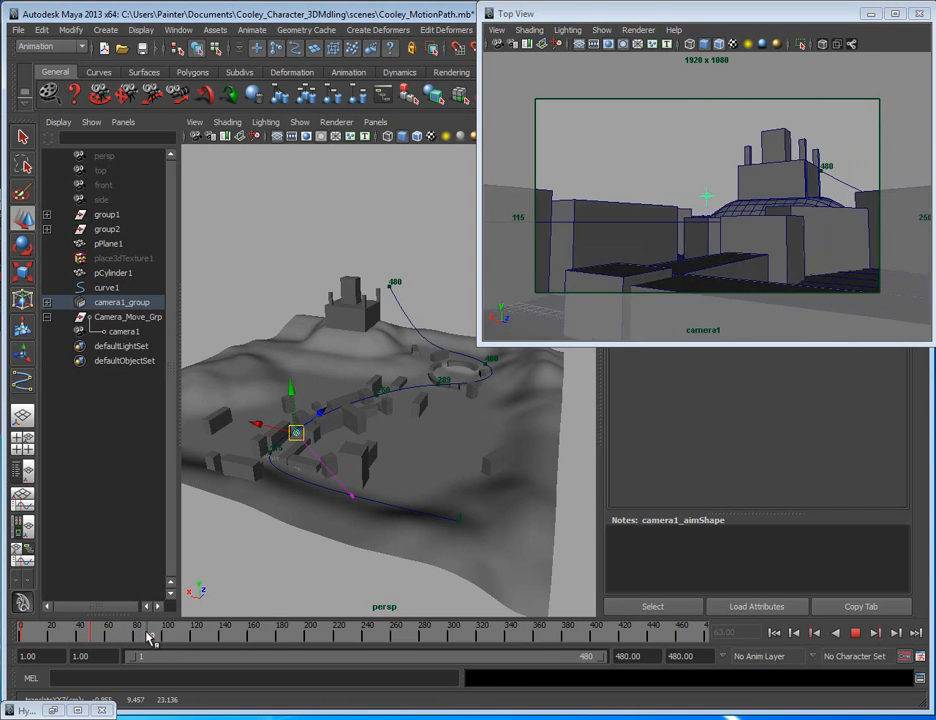
key("alt+v")
left_click_drag(440, 445, 286, 464, "alt")
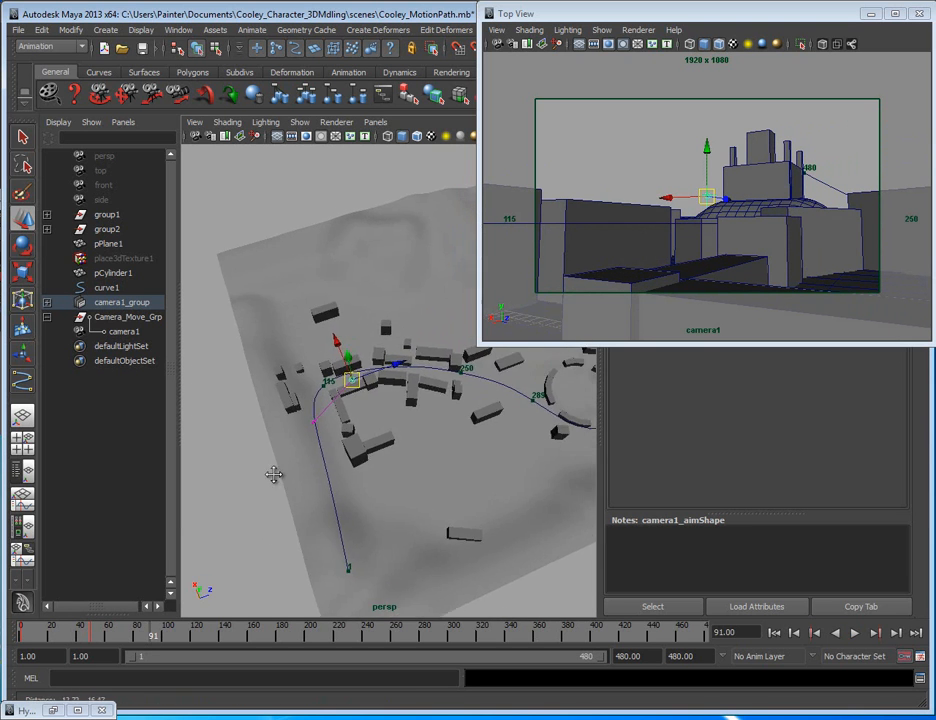
right_click_drag(286, 464, 386, 466, "alt")
middle_click_drag(386, 466, 293, 489, "alt")
left_click_drag(293, 489, 449, 351, "alt")
left_click_drag(405, 308, 359, 430, "alt")
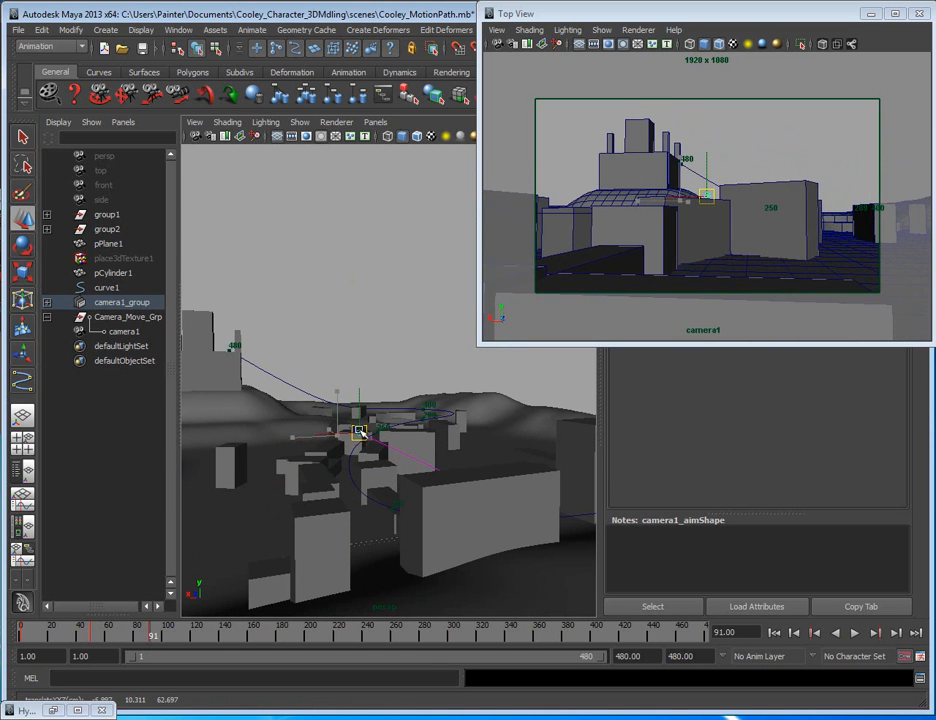
left_click_drag(355, 548, 226, 583, "alt")
- Scrub from frame 1 to frame 162, move camera1_aim along the path to just before the frame-289 marker, and key its translation
left_click_drag(66, 641, 21, 632)
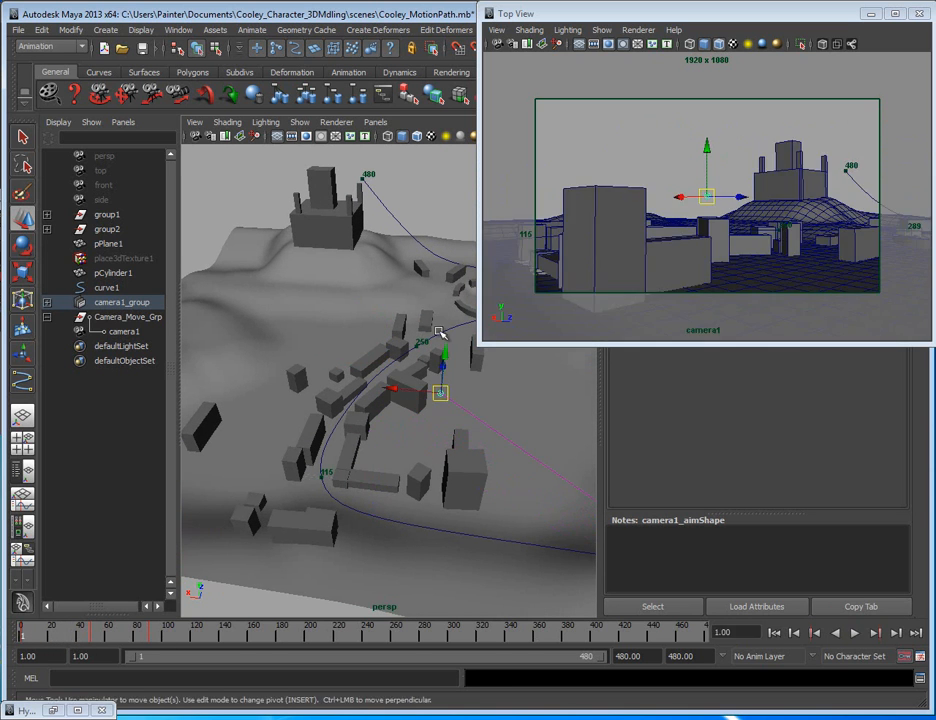
middle_click_drag(541, 272, 530, 272)
mouse_move(22, 631)
left_mouse_down()
mouse_move(365, 685)
mouse_move(260, 683)
left_mouse_up()
left_click_drag(255, 629, 252, 635)
left_click_drag(465, 430, 405, 430, "alt")
left_click_drag(313, 344, 417, 381)
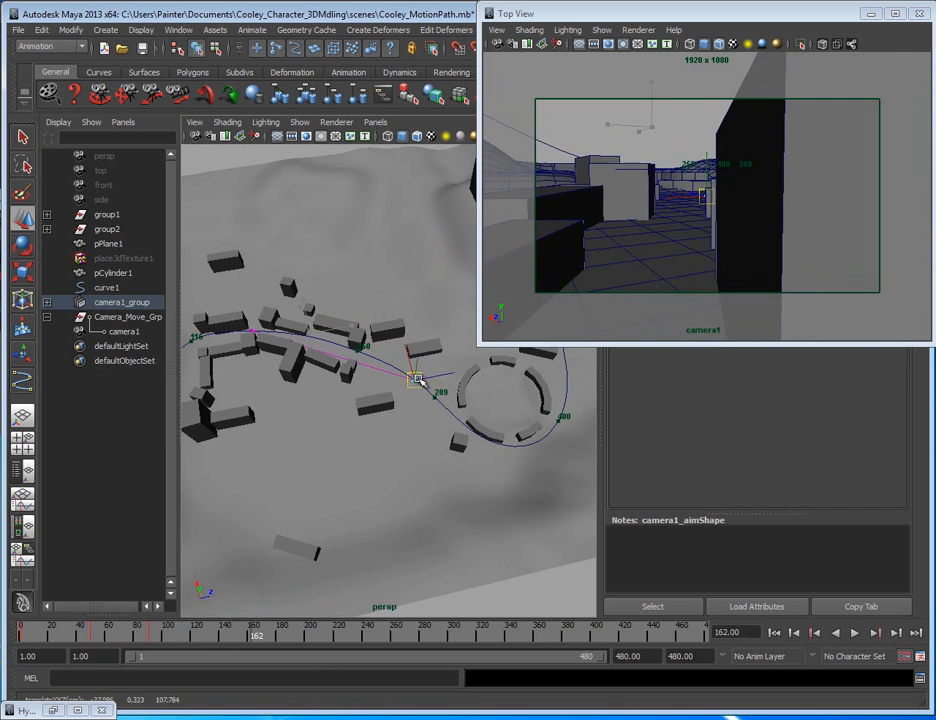
- Replay the move from frame 86, then at frame 195 move camera1_aim into the middle of the ring and key its translation
left_click(142, 636)
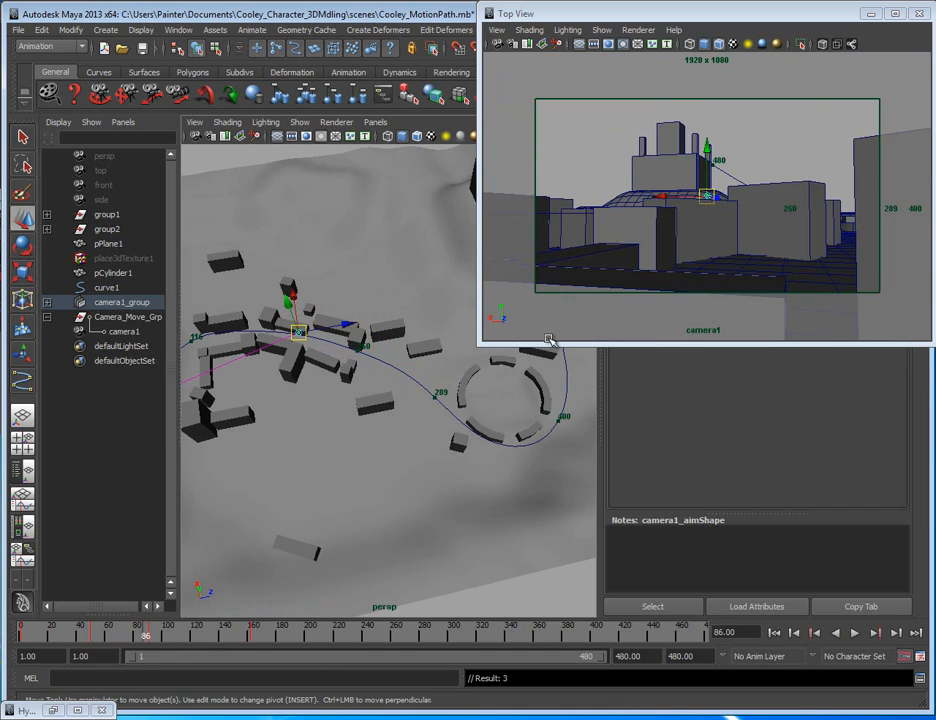
key("alt+v")
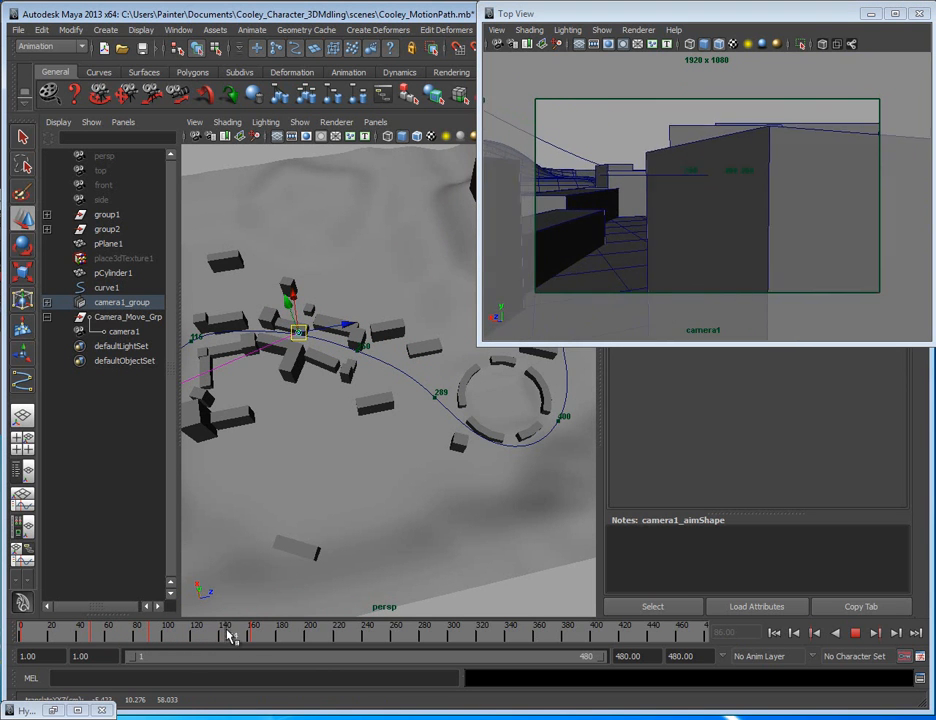
left_click(303, 637)
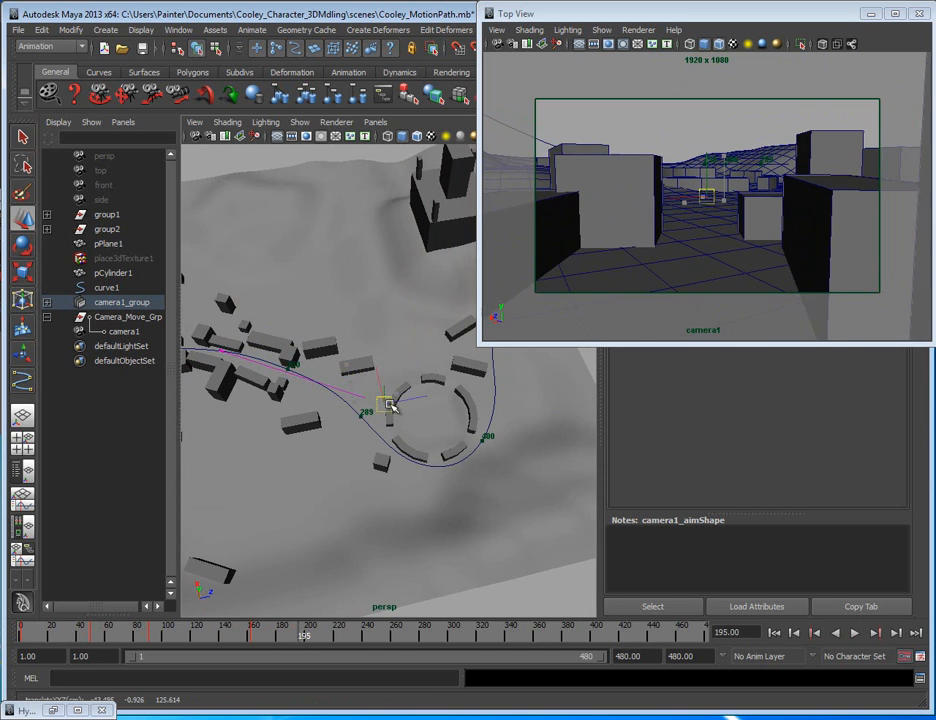
mouse_move(428, 418)
left_mouse_down("alt")
mouse_move(422, 440)
mouse_move(426, 424)
left_mouse_up("alt")
left_click_drag(448, 483, 449, 466)
left_click_drag(446, 552, 418, 510, "alt")
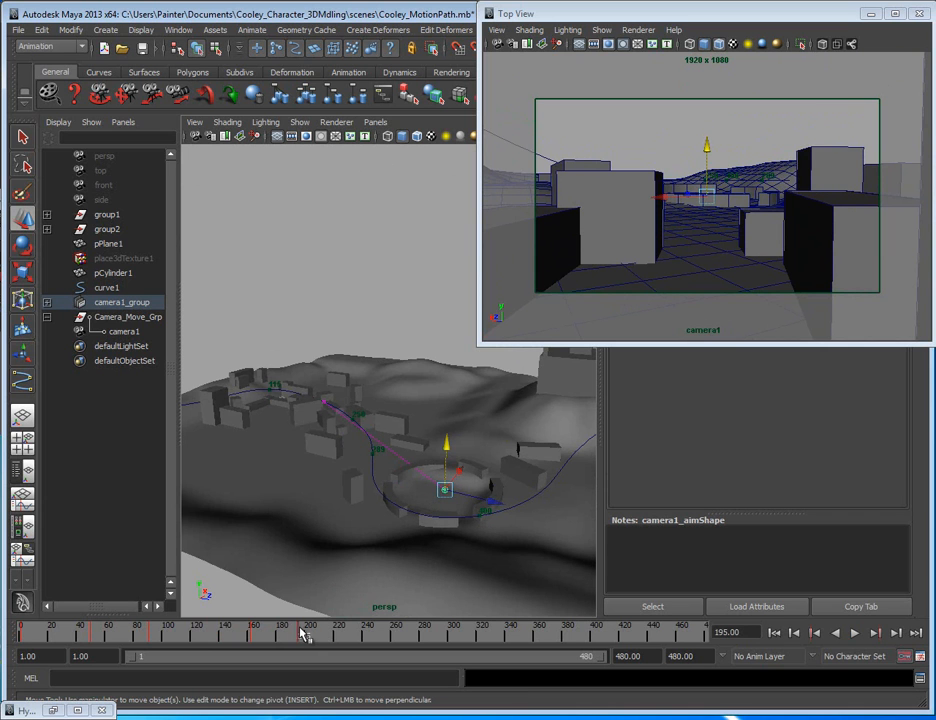
- Play the camera view from frame 169 to frame 343 to check the approach to the ring
left_click(265, 636)
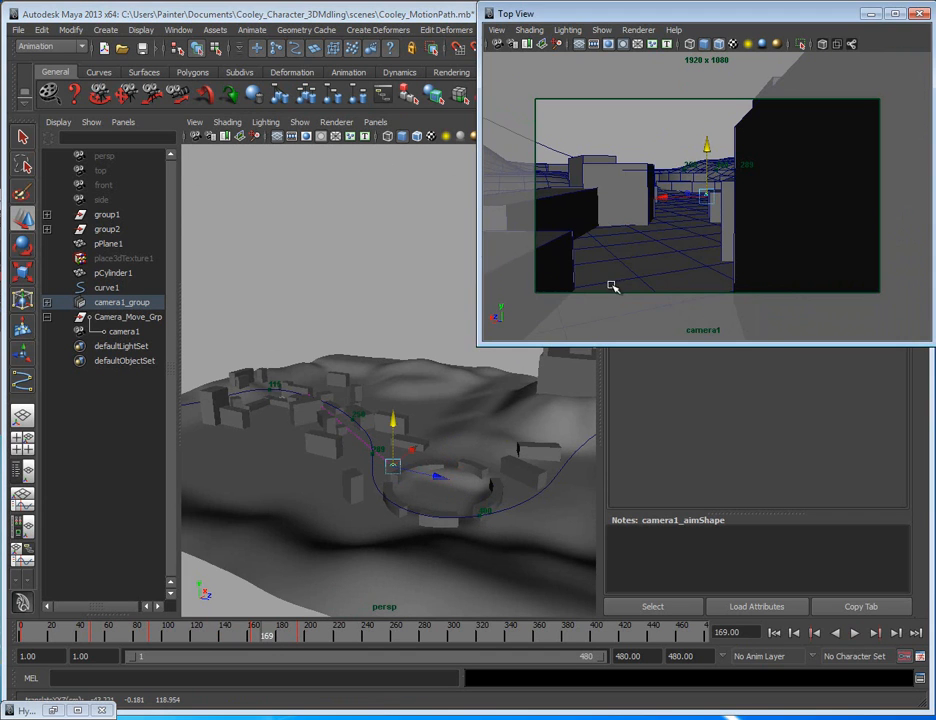
key("alt+v")
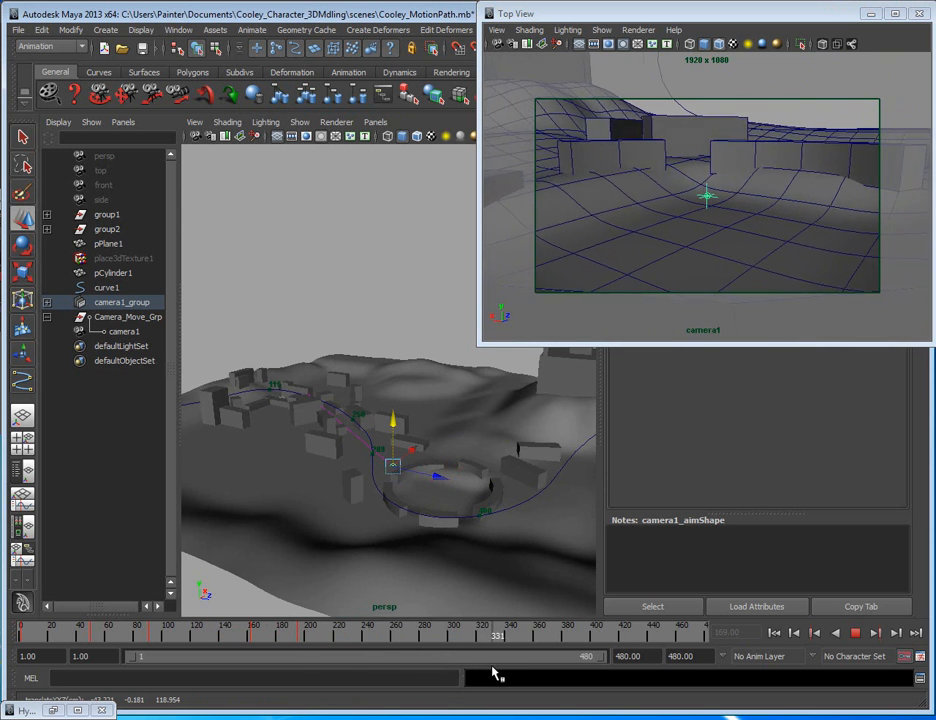
key("alt+v")
- Display curve1's control vertices and raise those around the ring to lift that part of the camera path
left_click_drag(440, 380, 360, 451, "alt")
left_click(287, 448)
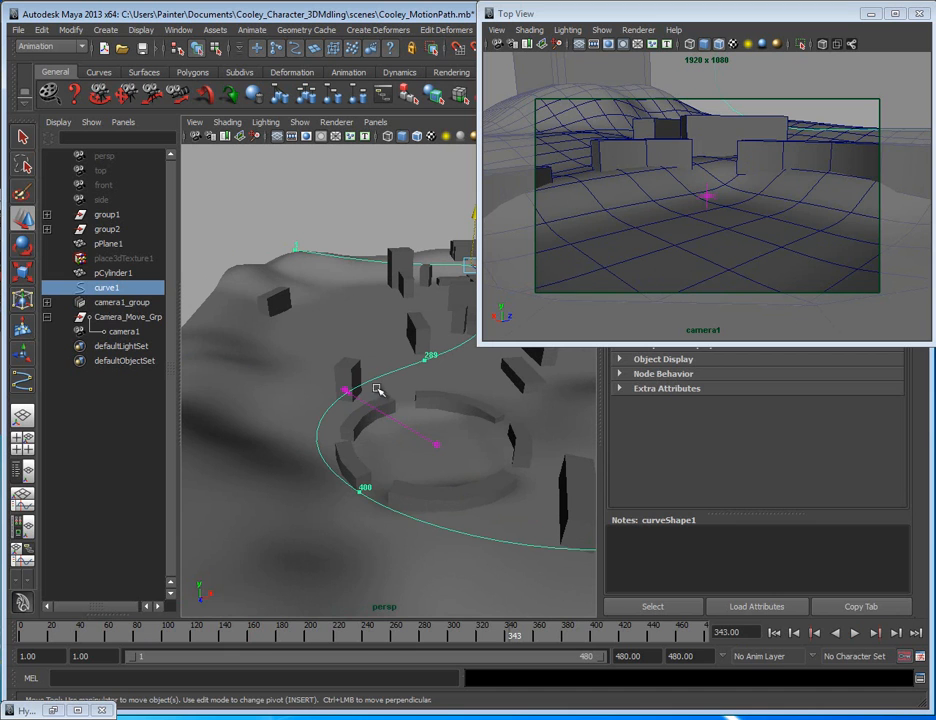
right_click_drag(383, 377, 265, 344)
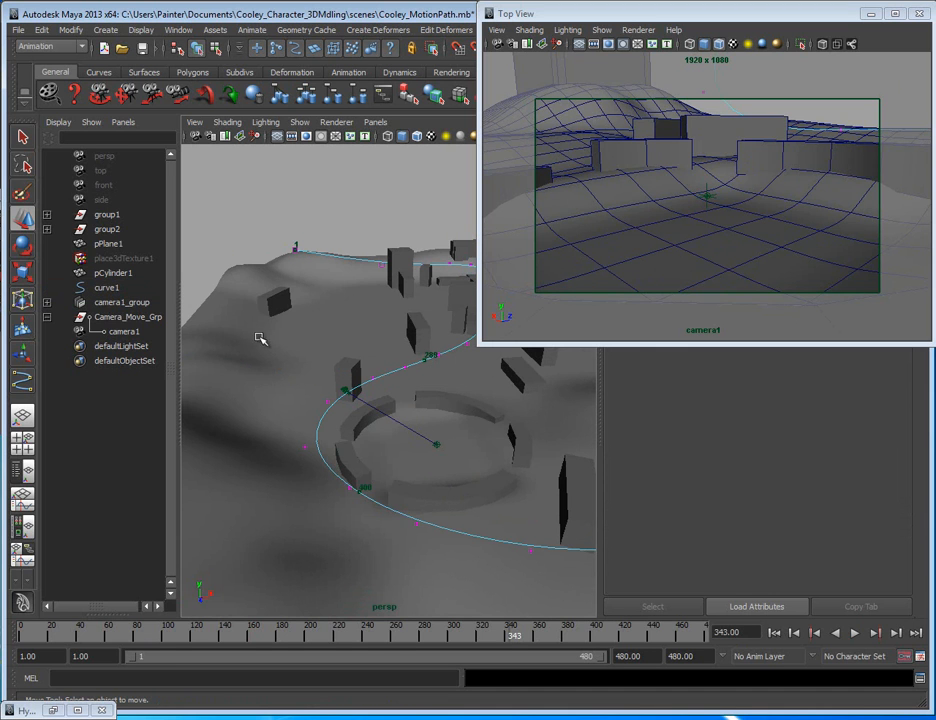
left_click_drag(400, 537, 386, 535)
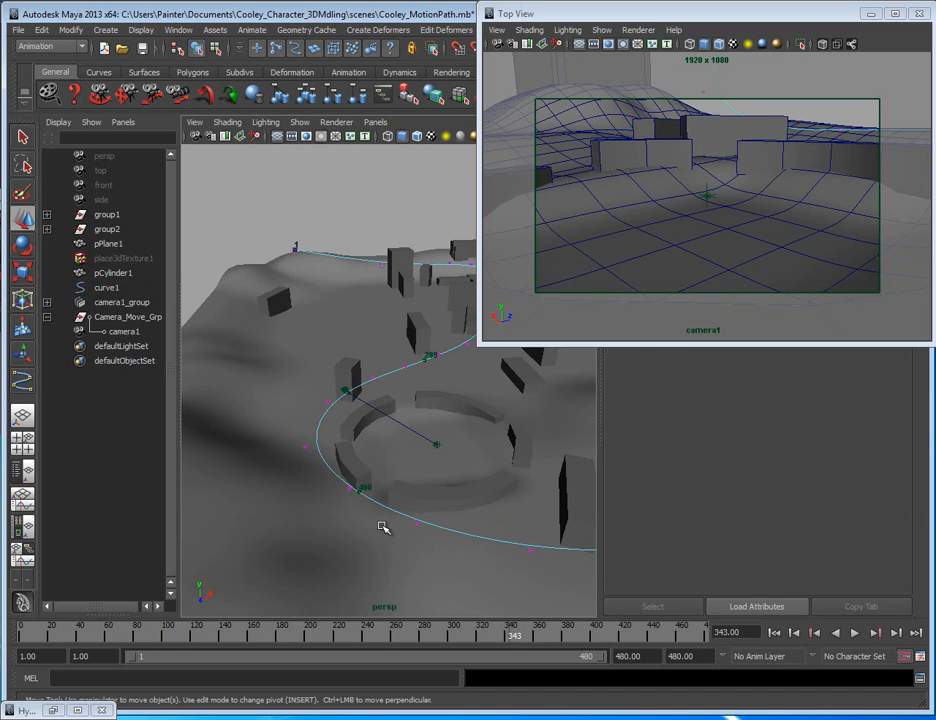
left_click_drag(392, 423, 260, 420)
left_click_drag(426, 487, 457, 390, "alt")
left_click_drag(514, 446, 406, 497, "alt")
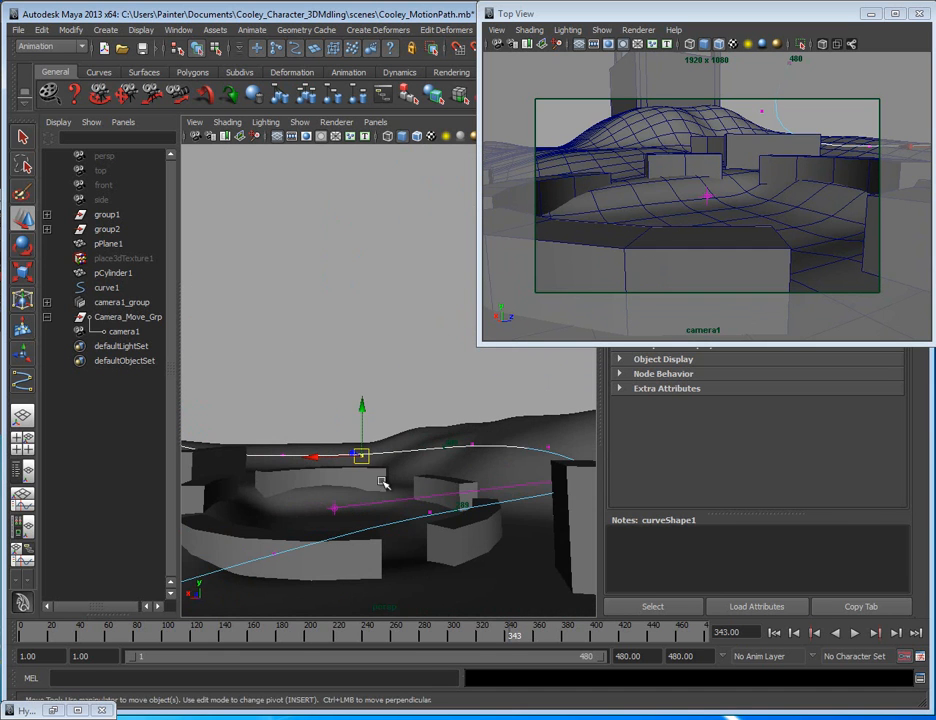
left_click_drag(512, 453, 622, 244, "alt")
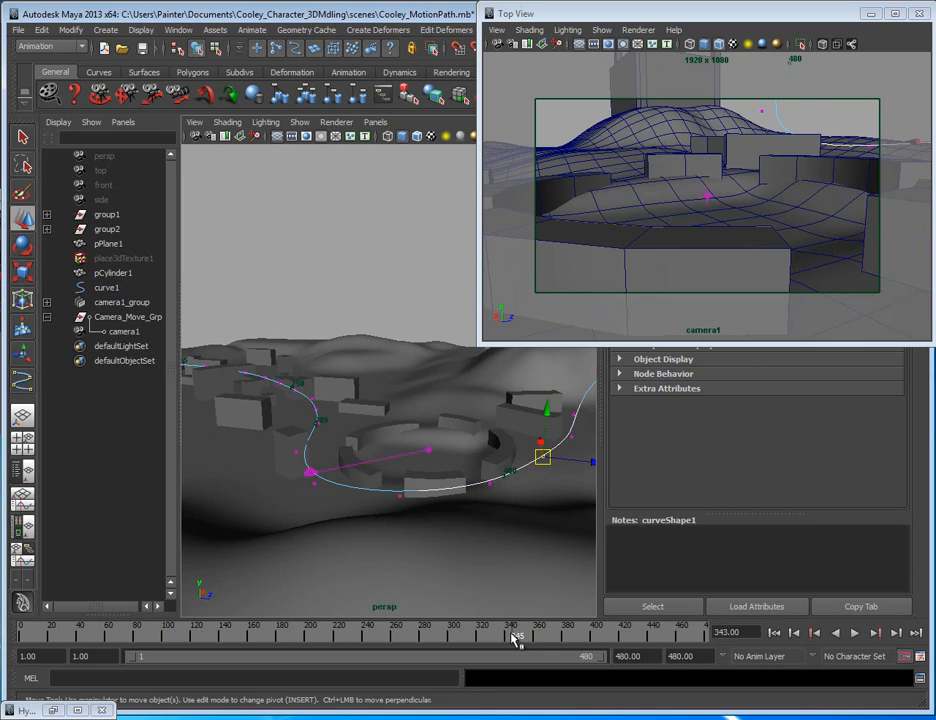
- Key camera1_aim's translation at frame 369 to hold it inside the ring, and replay the section from frame 194
left_click_drag(533, 636, 539, 633)
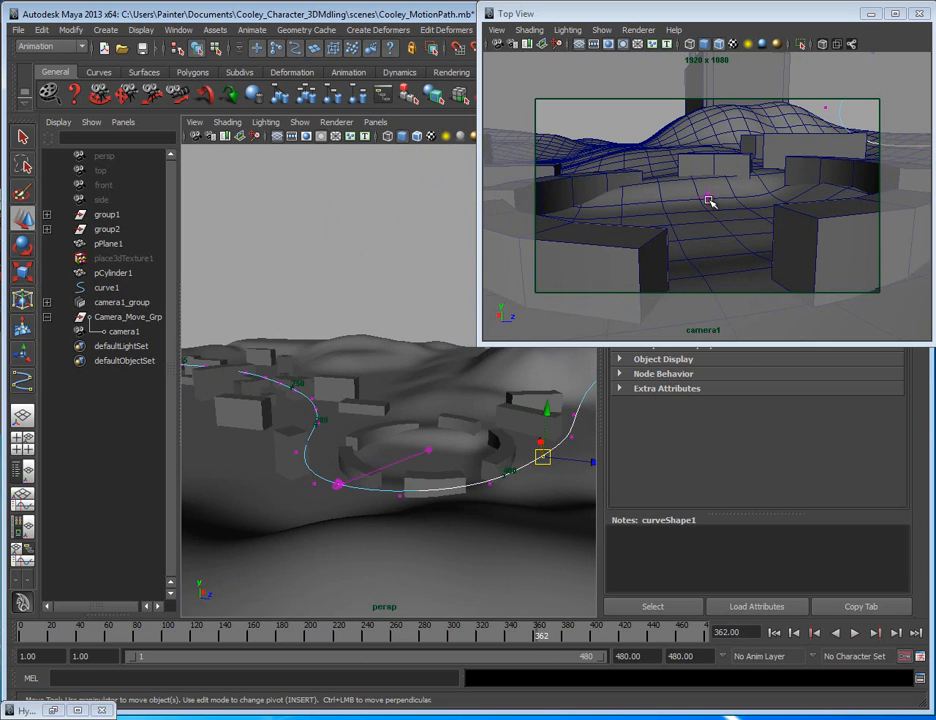
left_click(708, 201)
left_click_drag(533, 636, 550, 634)
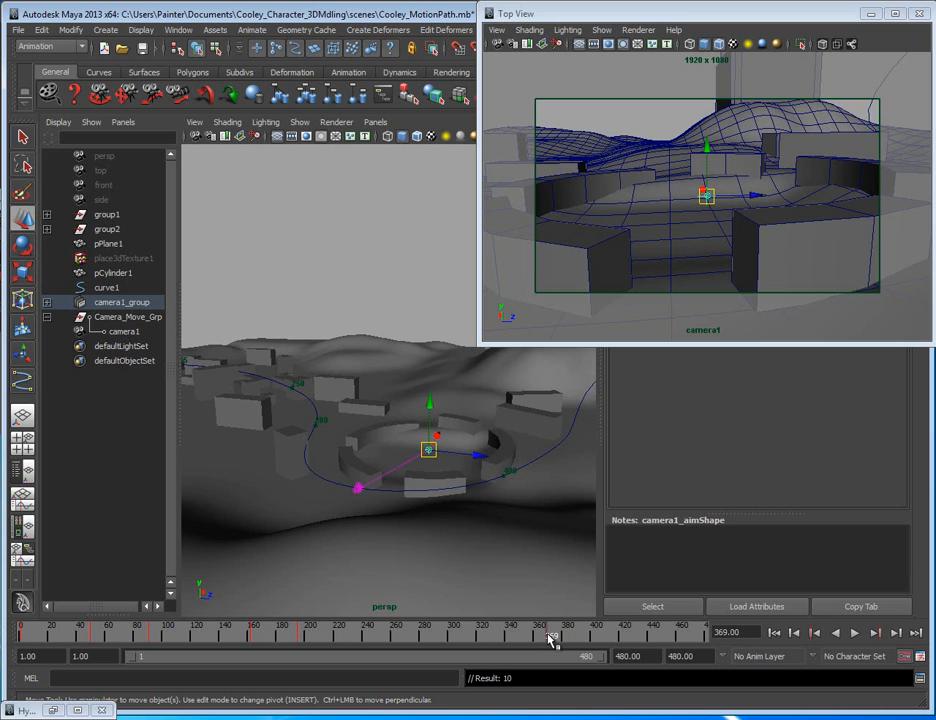
left_click(302, 637)
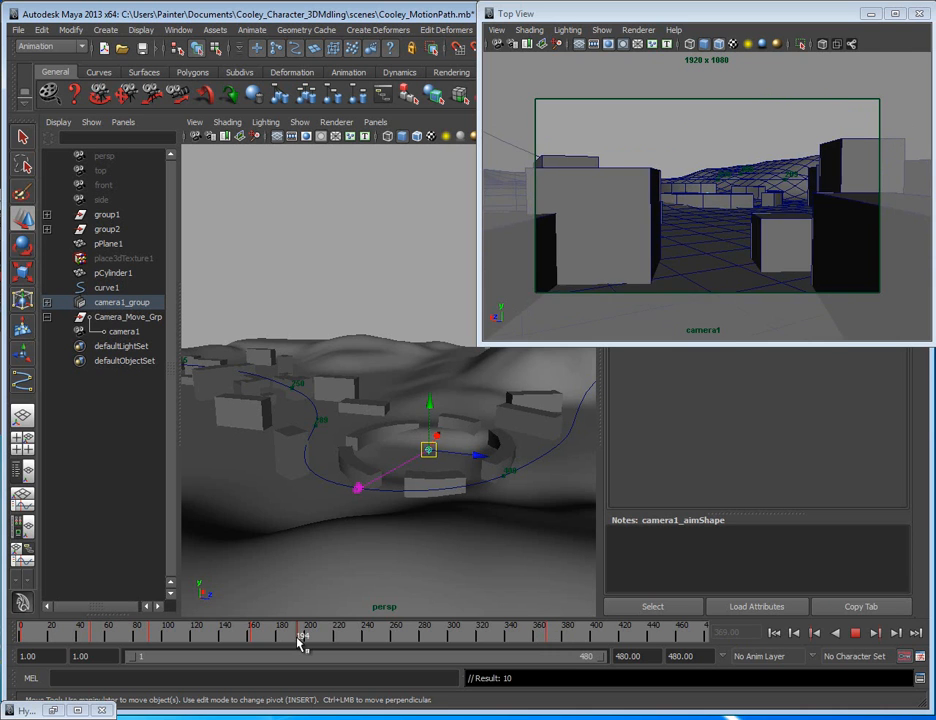
left_click_drag(305, 638, 446, 636)
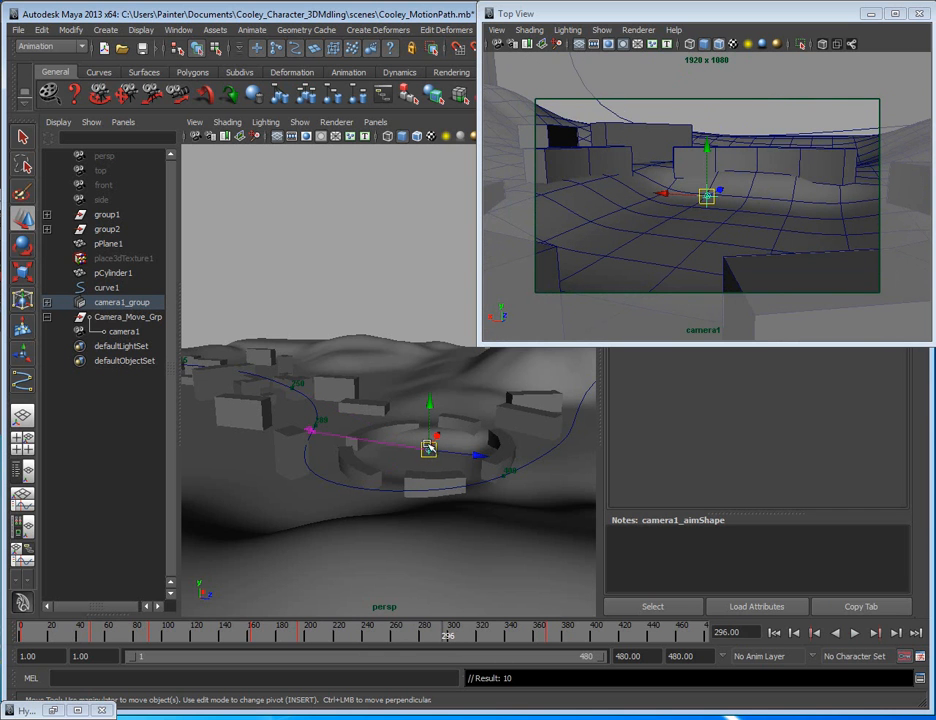
key("alt+v")
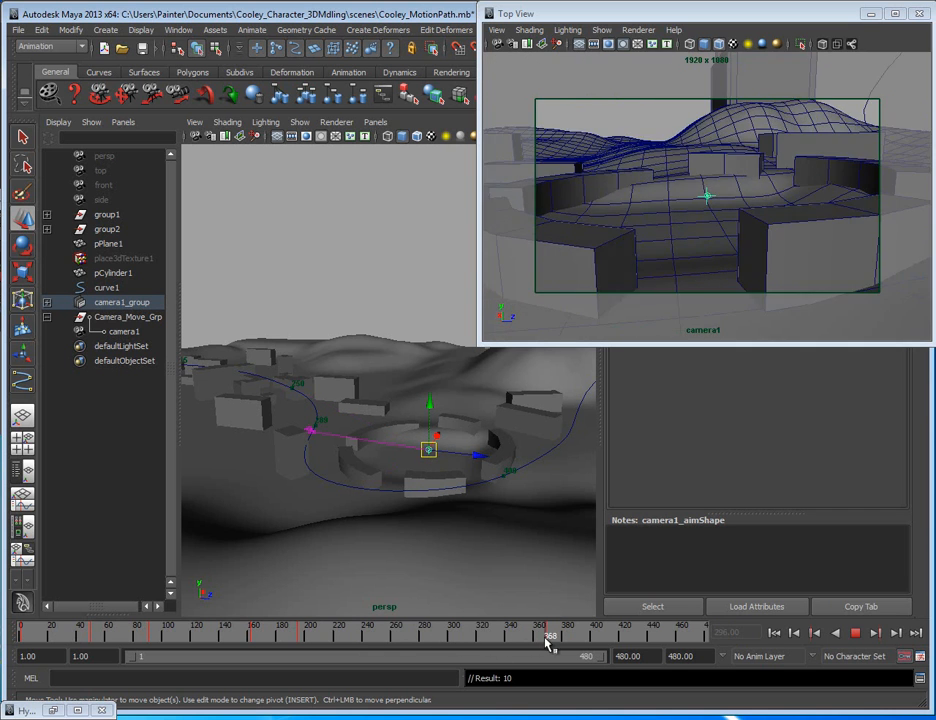
- At frame 400, move camera1_aim from the ring up to the front of the castle and key its translation
left_click_drag(574, 639, 596, 638)
middle_click_drag(459, 475, 343, 540, "alt")
left_click_drag(314, 515, 488, 371)
middle_click_drag(495, 484, 449, 516, "alt")
scroll(440, 522, "down", 5)
left_click_drag(440, 522, 442, 548, "alt")
scroll(442, 548, "down", 2)
middle_click_drag(442, 548, 355, 540, "alt")
left_click_drag(285, 402, 416, 426)
left_click_drag(392, 512, 451, 528, "alt")
left_click_drag(375, 470, 439, 507, "alt")
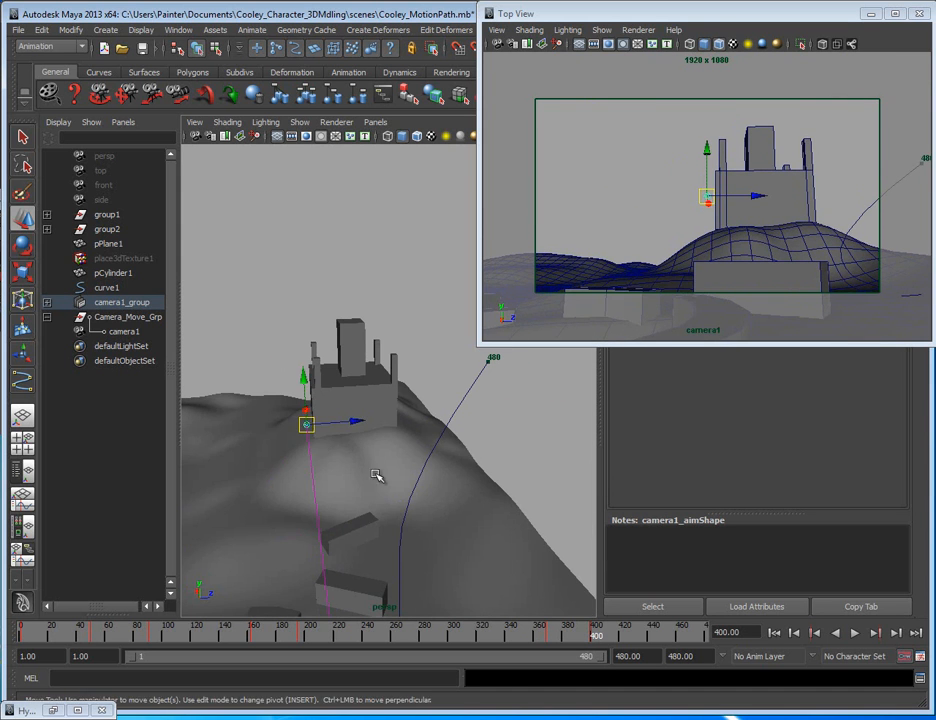
left_click_drag(306, 423, 346, 412)
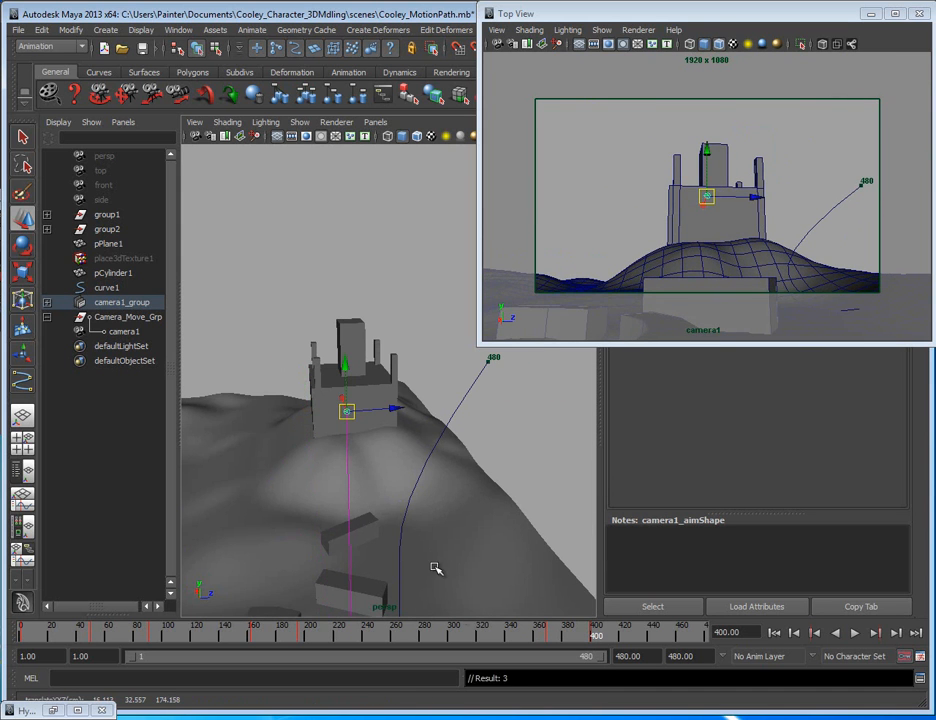
- Scrub through frame 434 to frame 480, move camera1_aim back toward the town beyond the castle, and key its translation
left_click_drag(622, 641, 645, 628)
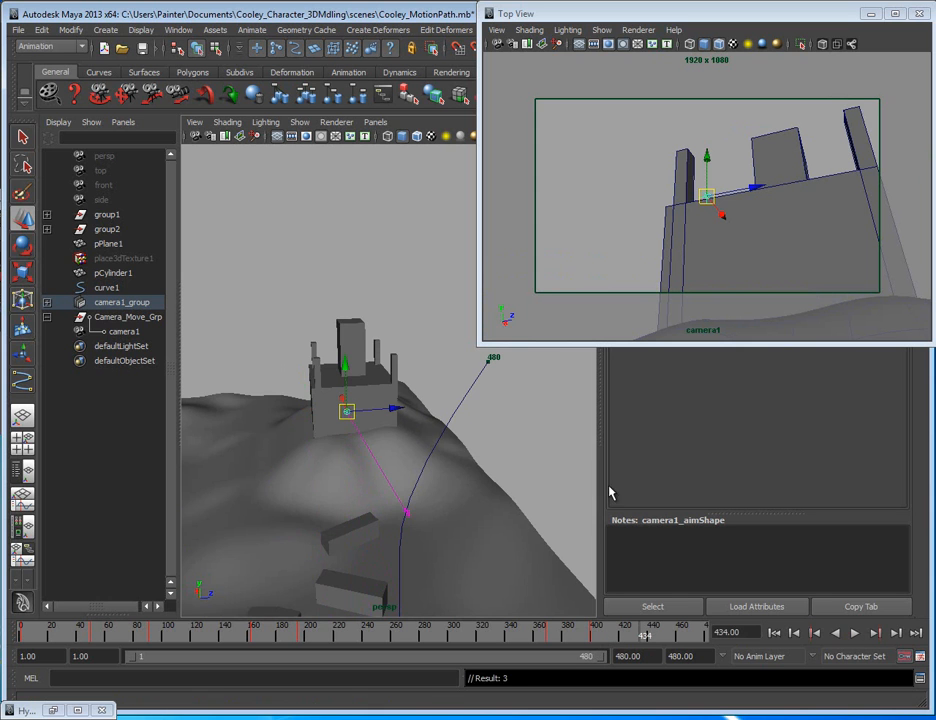
left_click_drag(524, 577, 306, 569, "alt")
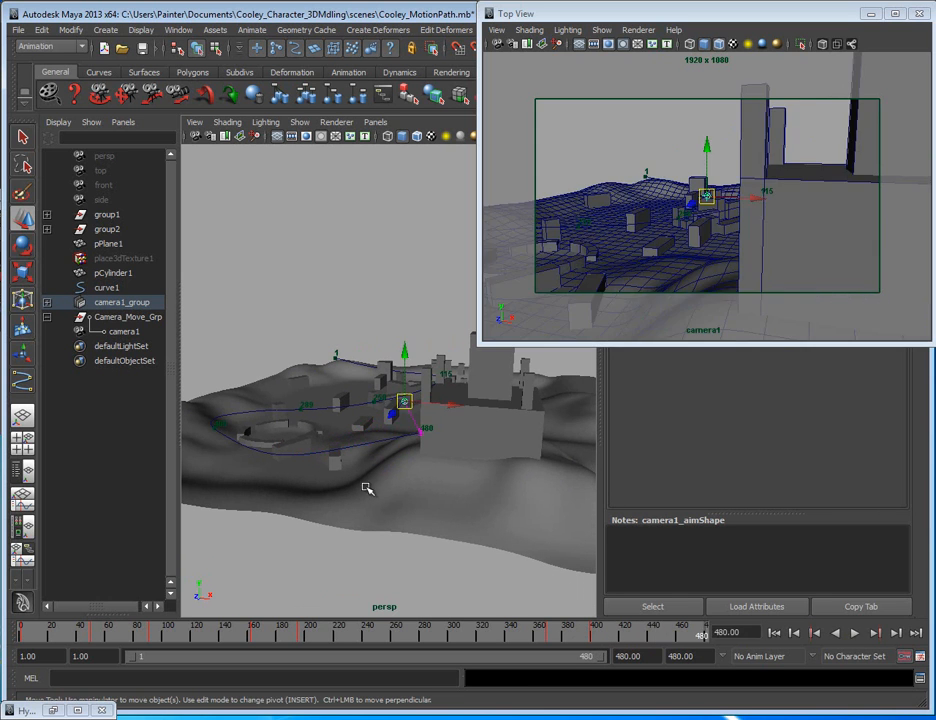
mouse_move(356, 443)
left_mouse_down("alt")
mouse_move(393, 410)
mouse_move(354, 418)
left_mouse_up("alt")
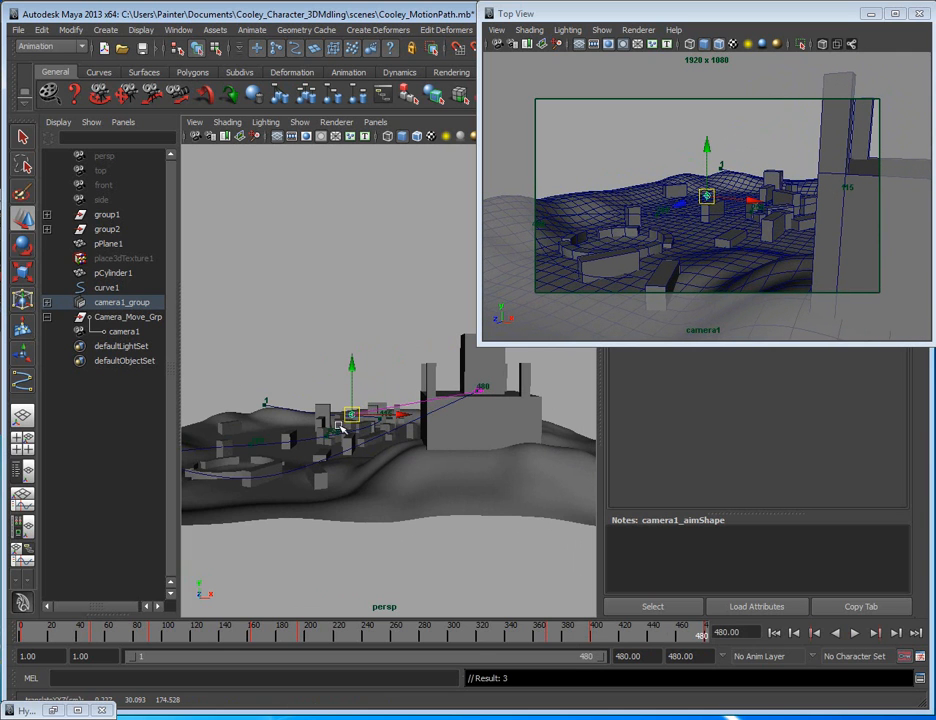
left_click_drag(707, 197, 705, 205)
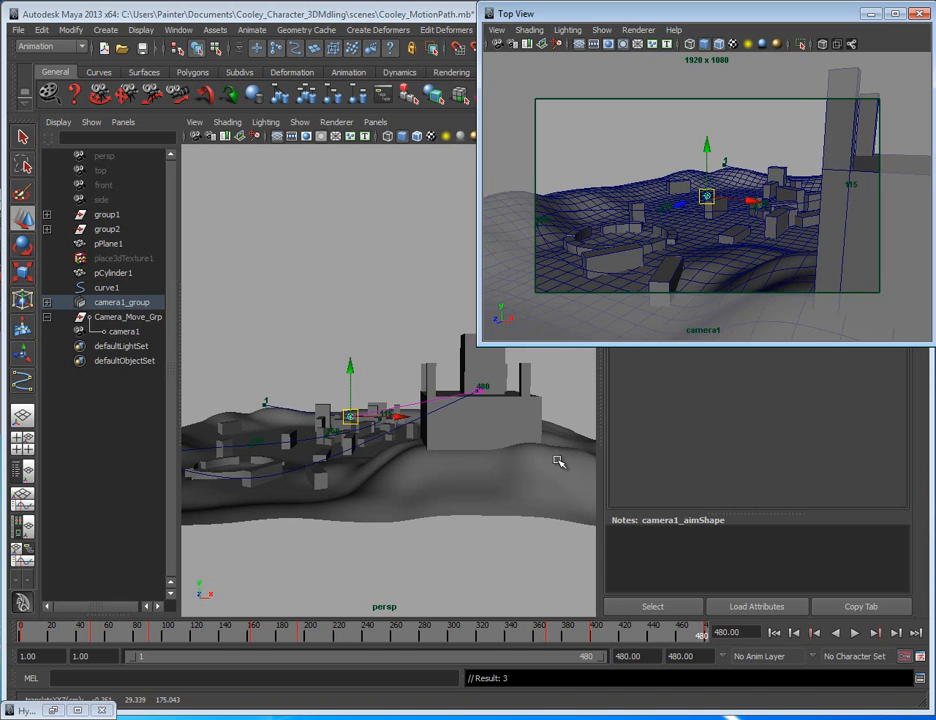
- Center the floating camera1 view and play the whole fly-through from frame 1
left_click_drag(668, 15, 345, 101)
left_click(775, 633)
left_click(855, 633)
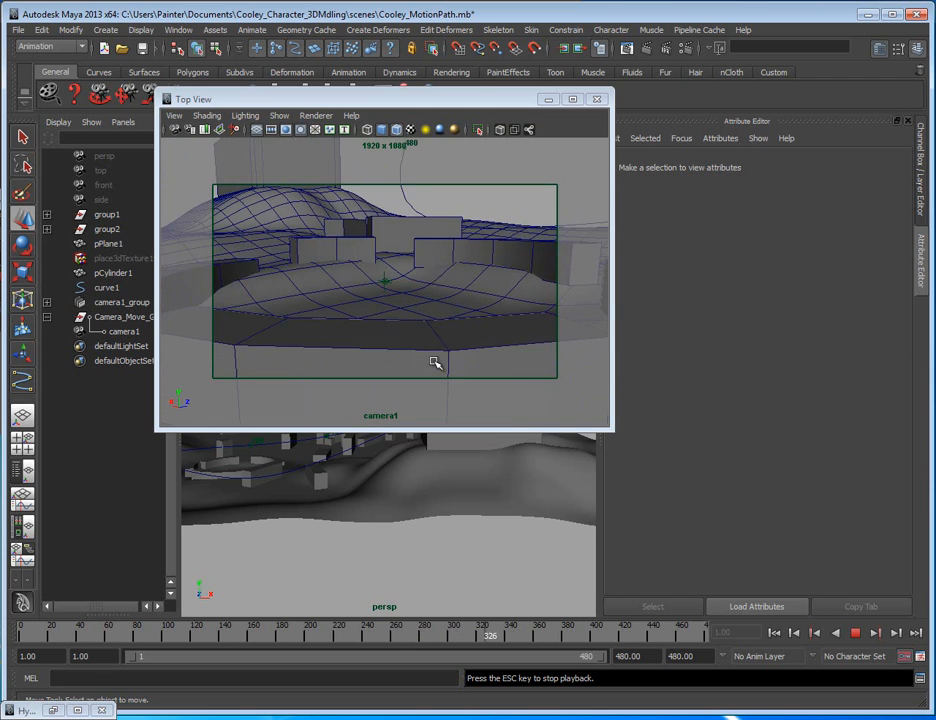
left_click(855, 632)
- At frame 310, rotate pCube13 beside the ring about 41 degrees around its vertical axis to clear it from the camera path
left_click_drag(522, 641, 466, 642)
left_click_drag(282, 97, 799, 88)
left_click_drag(447, 428, 320, 370, "alt")
middle_click_drag(320, 370, 347, 429, "alt")
right_click_drag(347, 429, 632, 430, "alt")
left_click(366, 355)
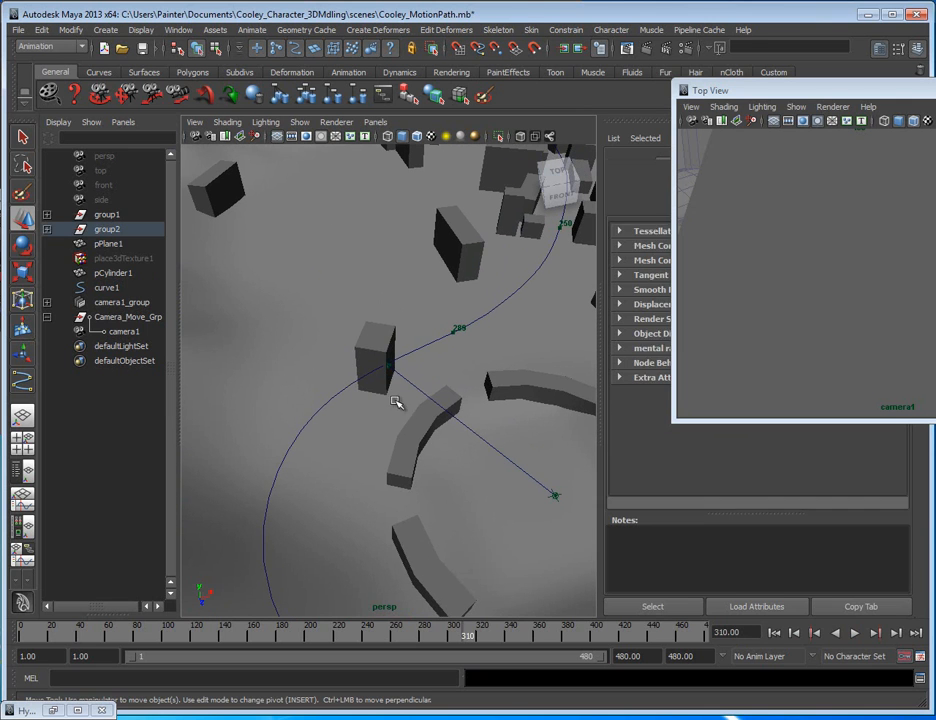
key("f")
right_click_drag(391, 403, 412, 439, "alt")
left_click_drag(412, 439, 366, 417, "alt")
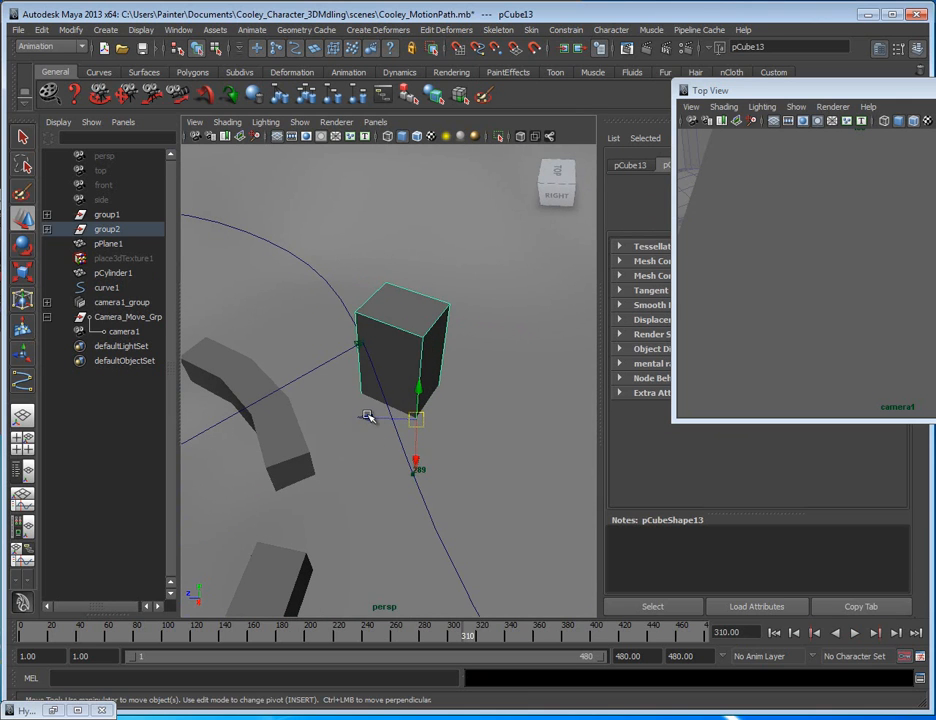
key("e")
left_click_drag(452, 472, 404, 470)
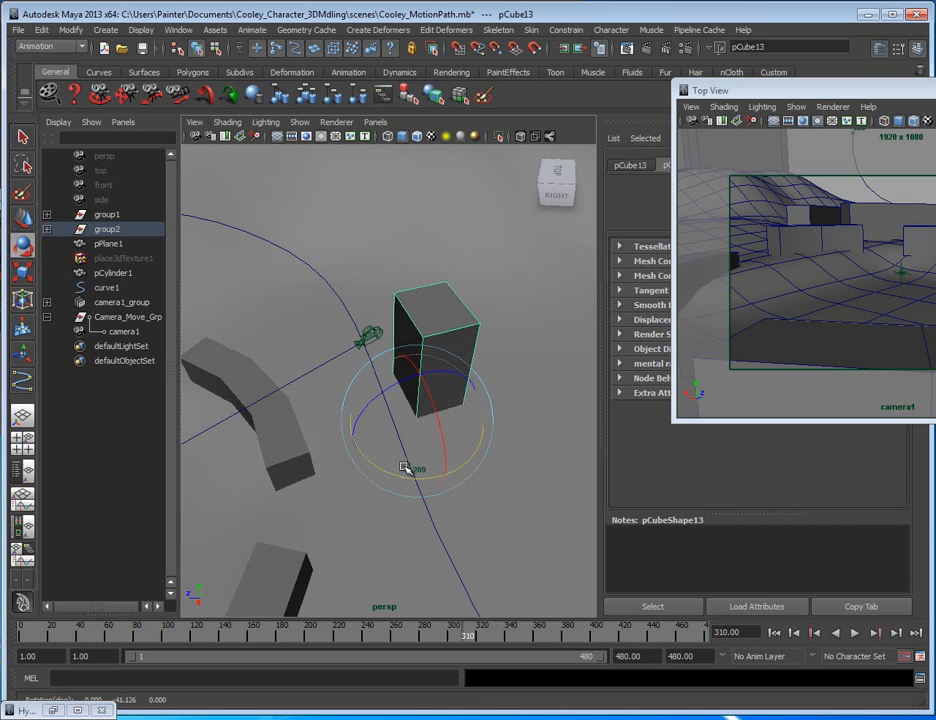
left_click_drag(322, 452, 458, 206, "alt")
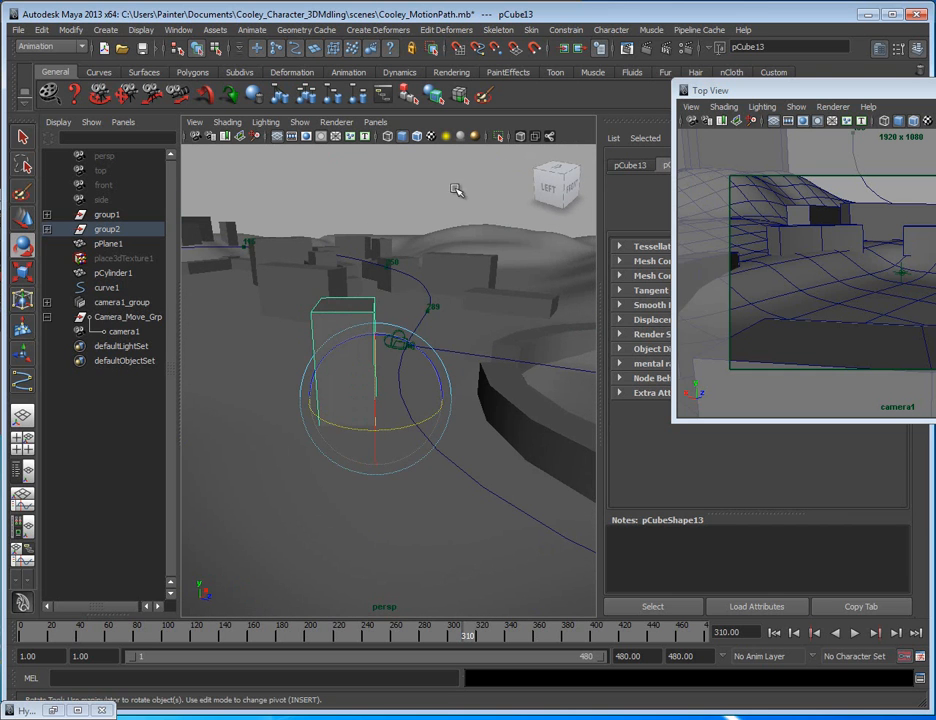
- Show the control vertices of the path curve1 and select the ones along its bend through the town
left_click_drag(720, 90, 496, 94)
left_click_drag(268, 469, 406, 364, "alt")
left_click(370, 334)
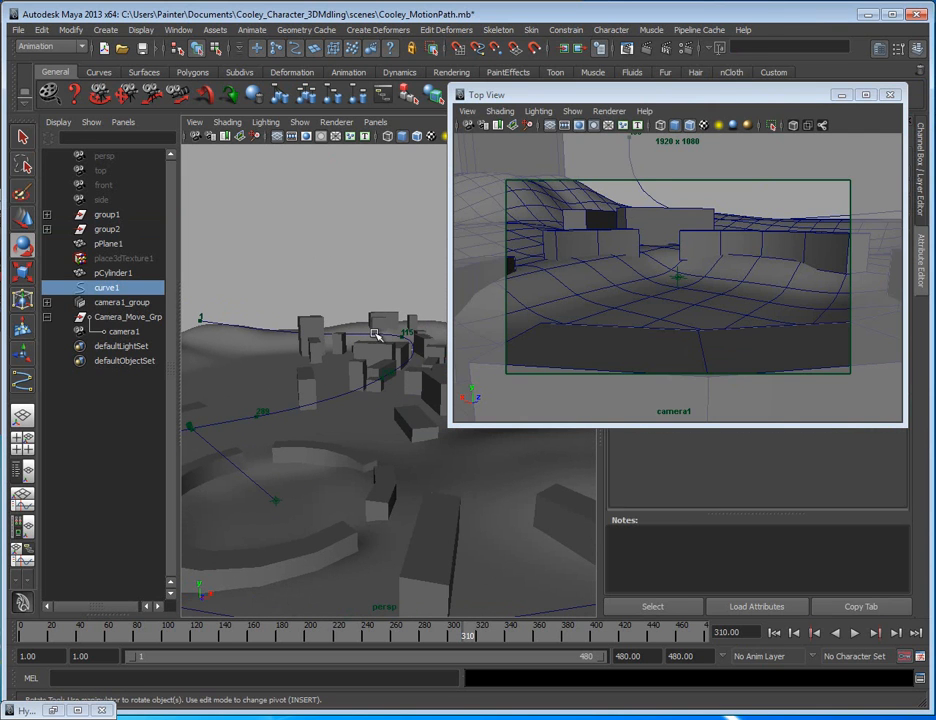
right_click_drag(358, 333, 375, 310)
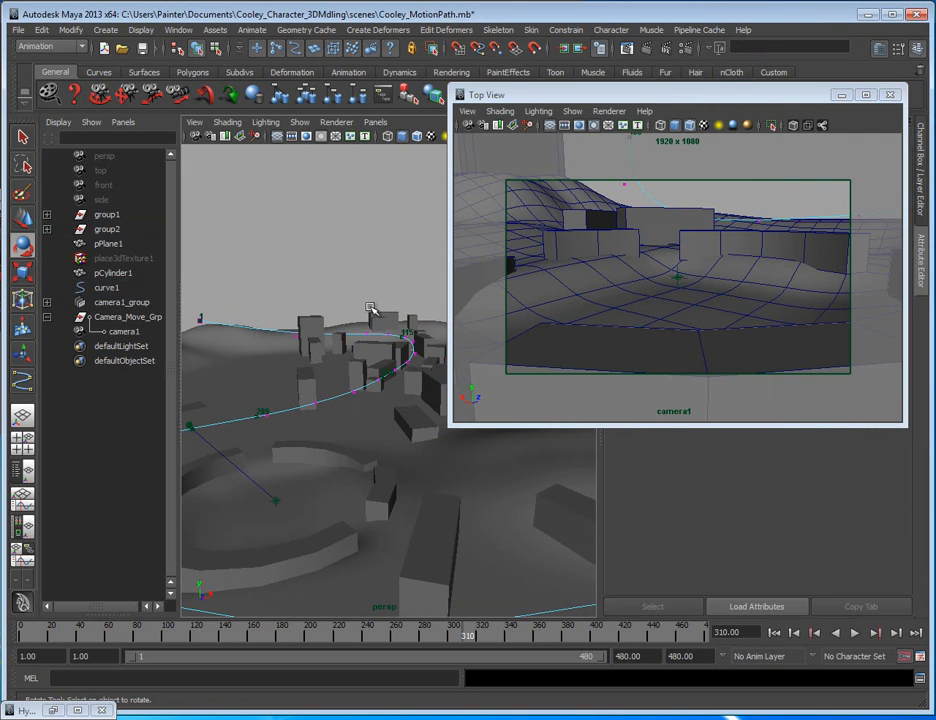
left_click_drag(432, 383, 345, 520)
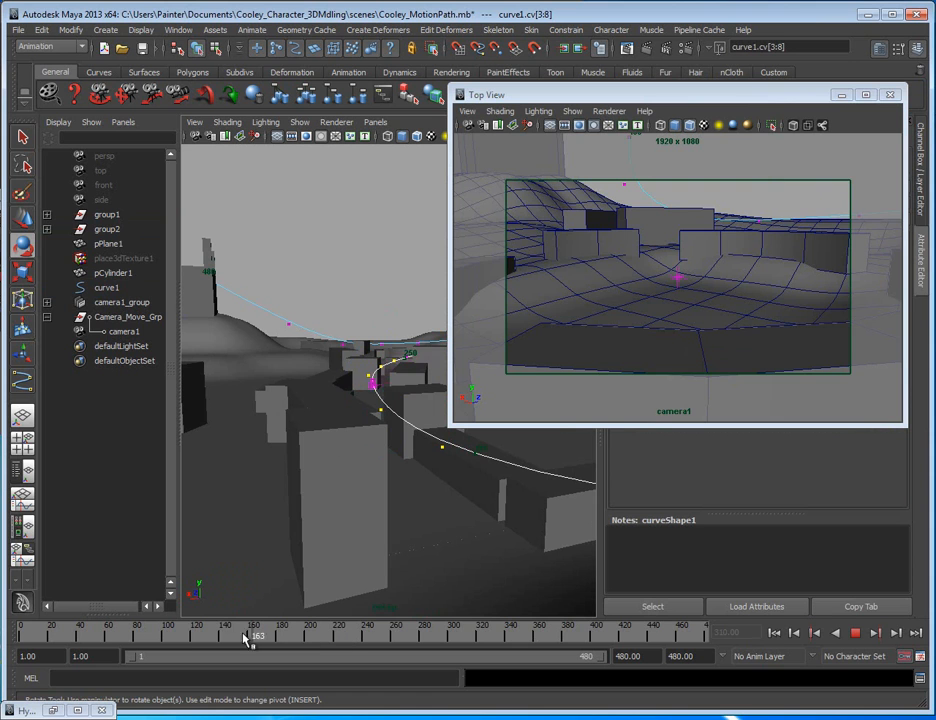
- At frame 150, reposition curve1's control vertex cv[8] between the buildings to adjust the camera's route through the street
left_click_drag(227, 637, 240, 637)
left_click_drag(360, 393, 362, 362, "alt")
key("w")
left_click_drag(418, 320, 420, 375)
left_click_drag(369, 428, 246, 283)
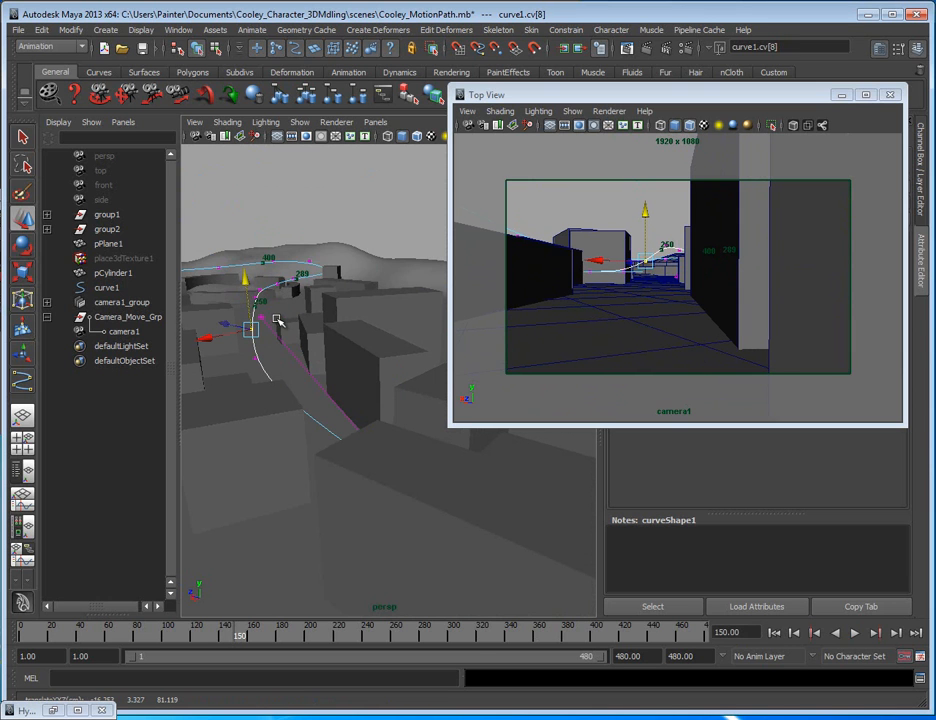
- Reshape curve1 along the buildings by moving its control vertices, including cv[4] near the frame 115 marker
left_click_drag(270, 383, 355, 391, "alt")
left_click_drag(364, 373, 414, 414)
left_click_drag(414, 414, 411, 384, "alt")
left_click_drag(398, 339, 266, 509)
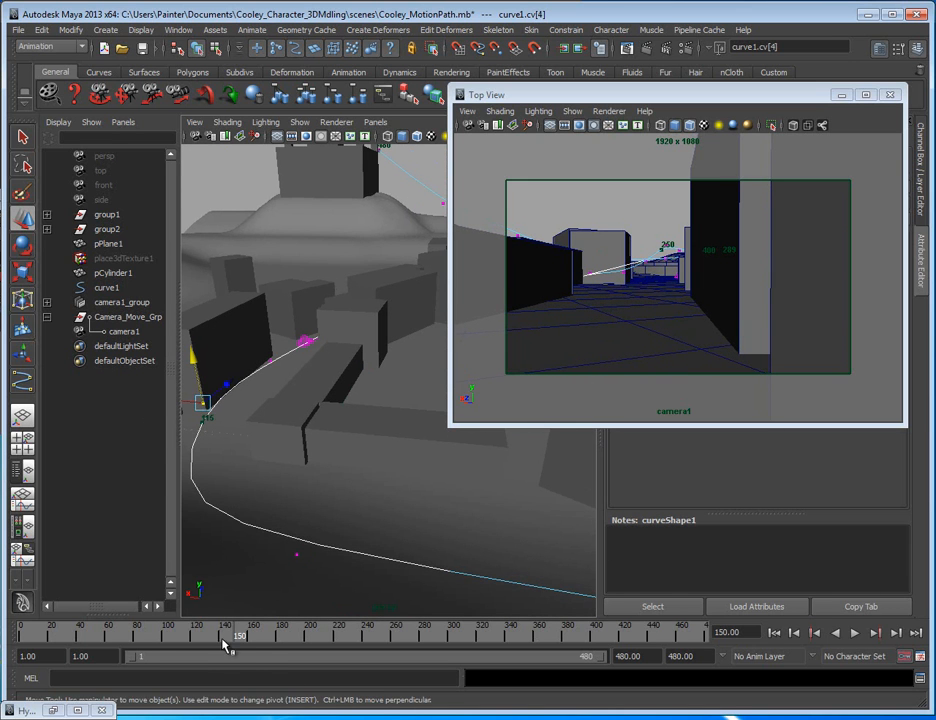
- Play the camera1 fly-through from frame 1 to check the adjusted path, and stop at frame 161
key("Escape")
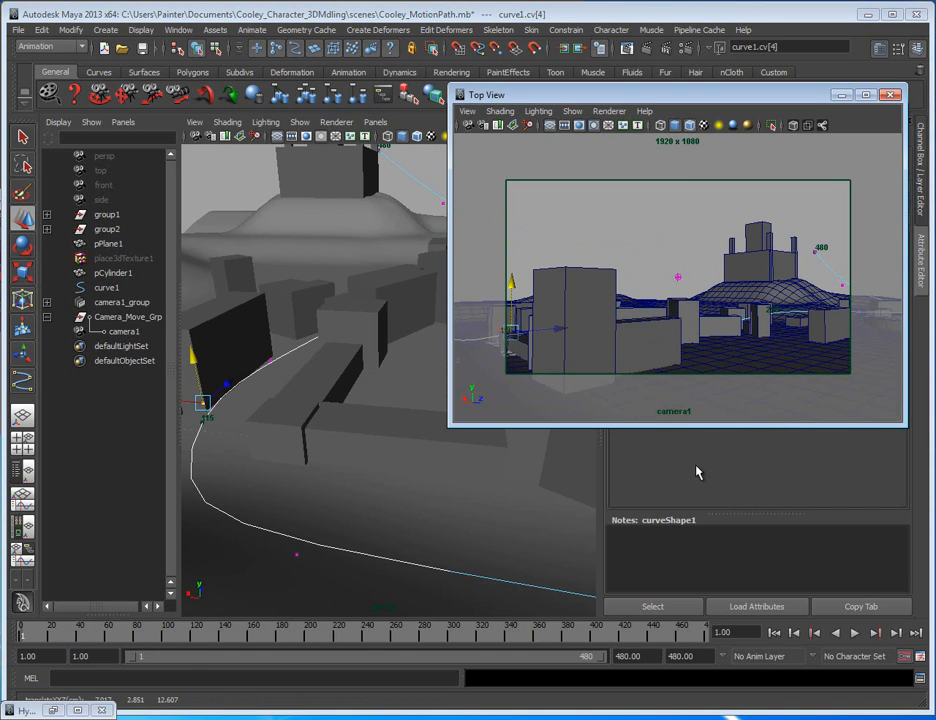
left_click(854, 634)
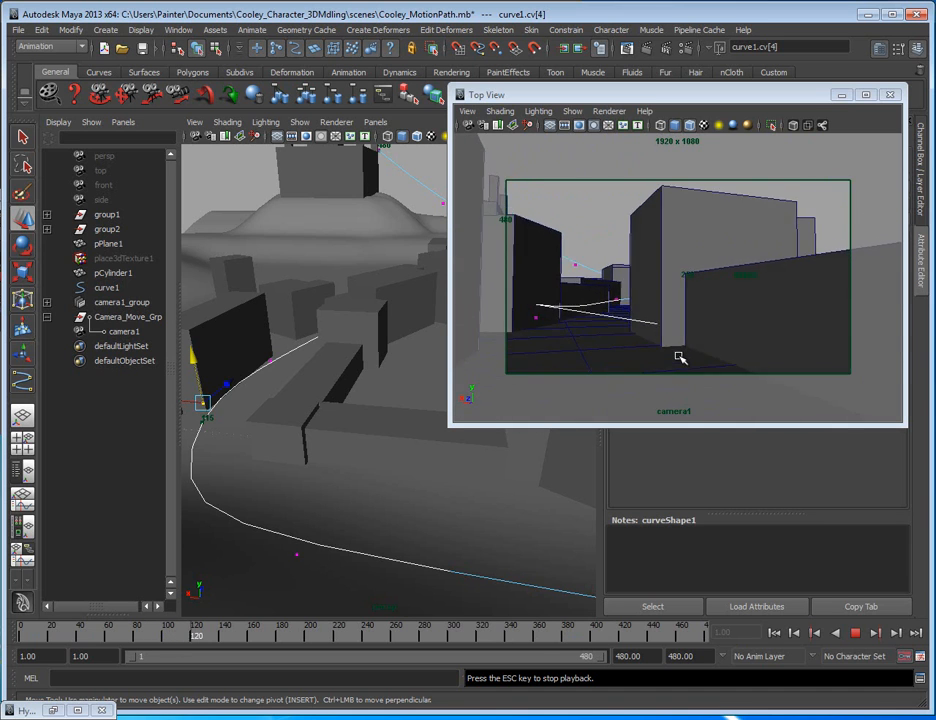
left_click(855, 632)
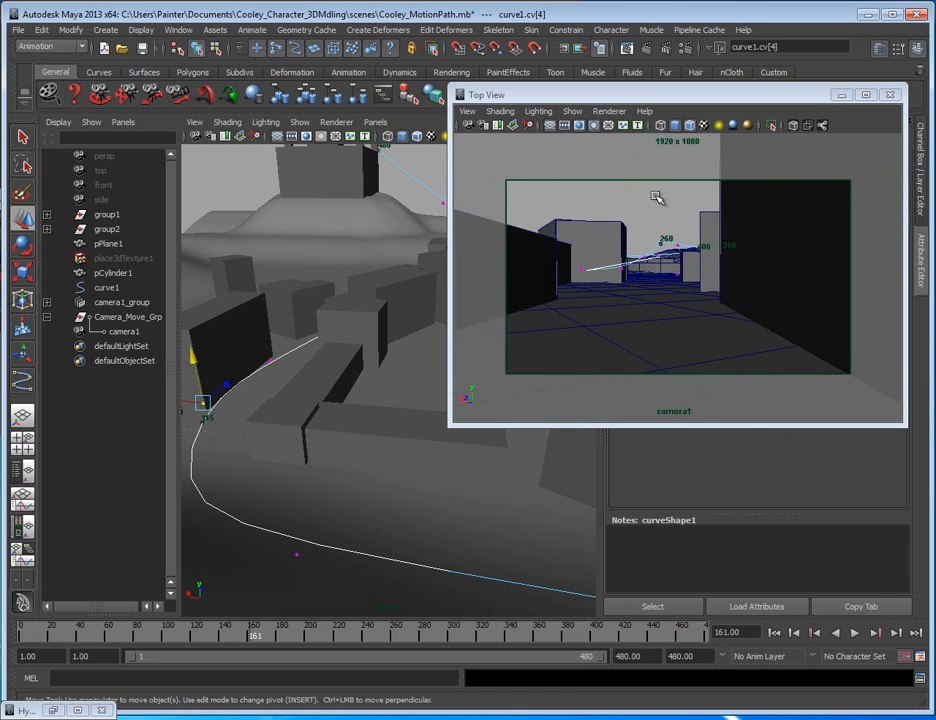
- Return curve1 to object mode, deselect it, and place the floating camera1 view over the perspective view
key("F8")
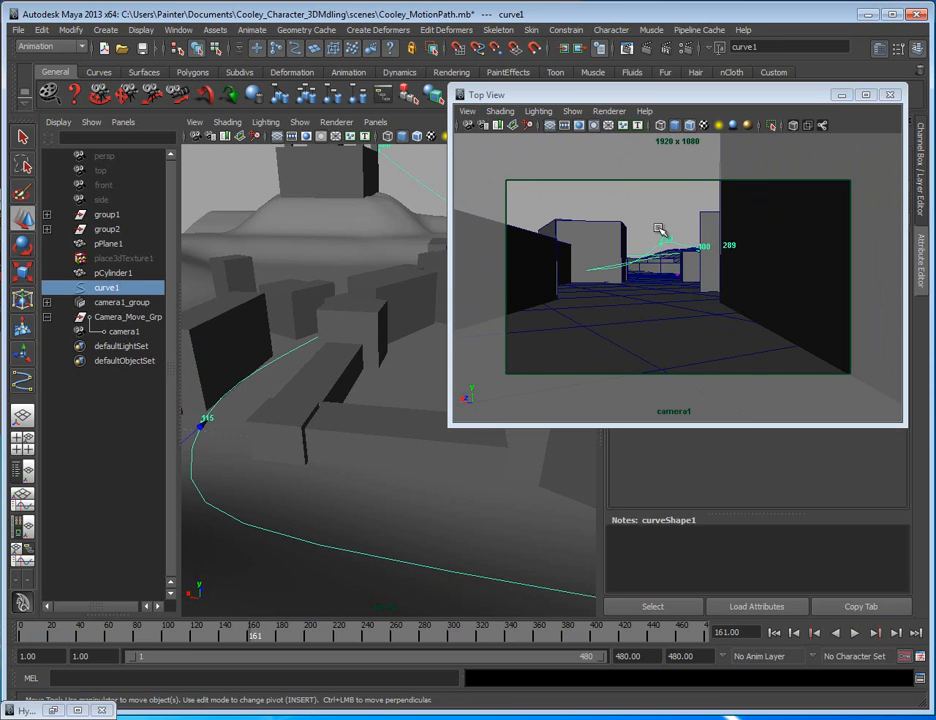
left_click(585, 312)
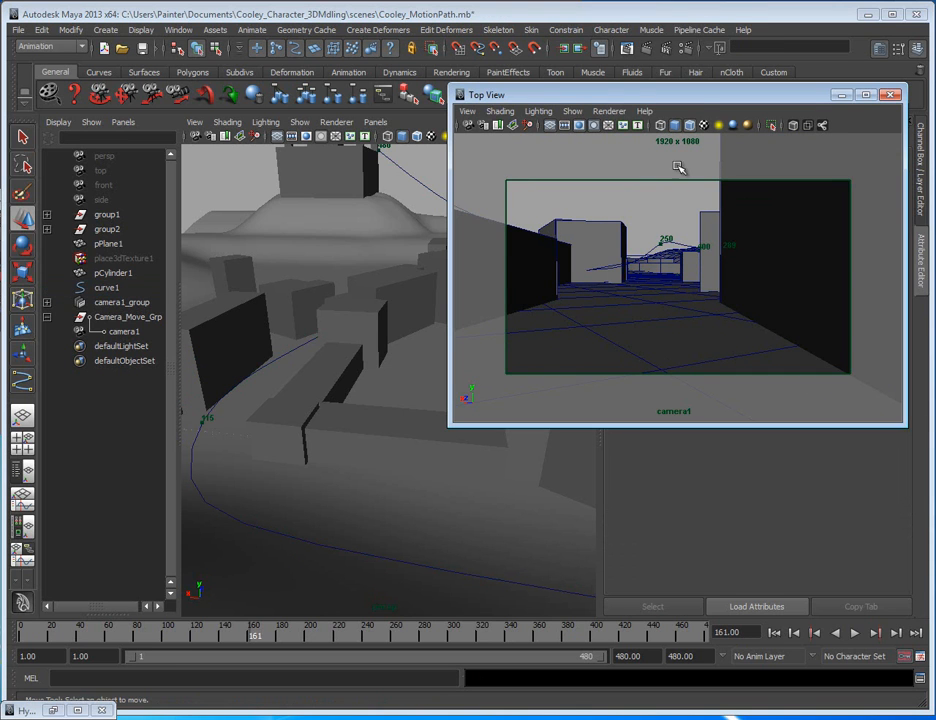
left_click_drag(495, 95, 232, 102)
- Try to playblast the camera1 view in qt format with H.264 encoding to the movie file Cooley_MotionPath, without overwriting an existing file
right_click(417, 636)
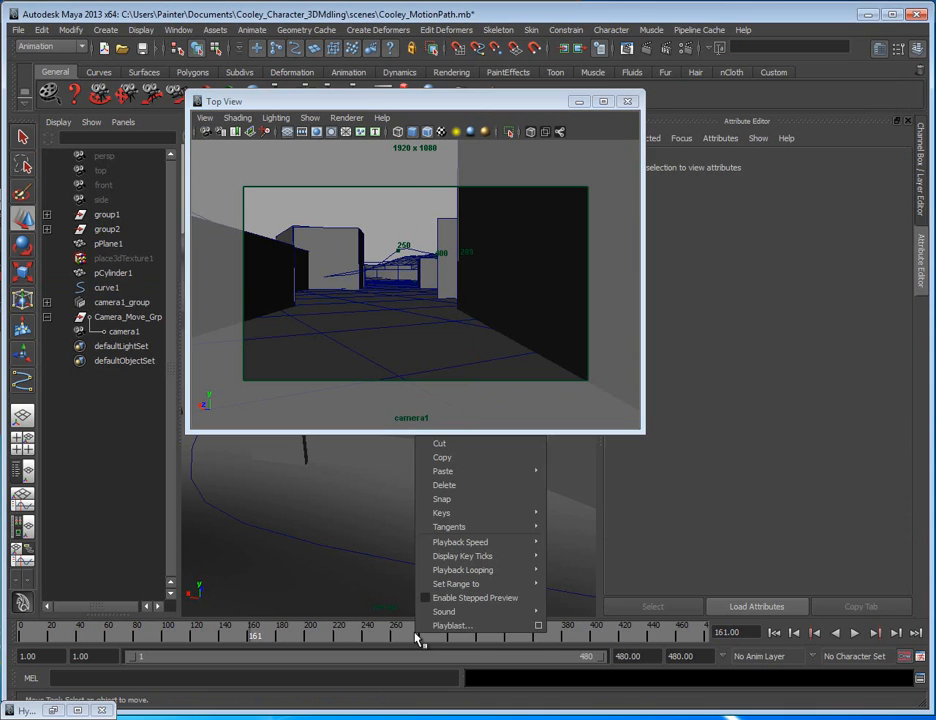
left_click(545, 625)
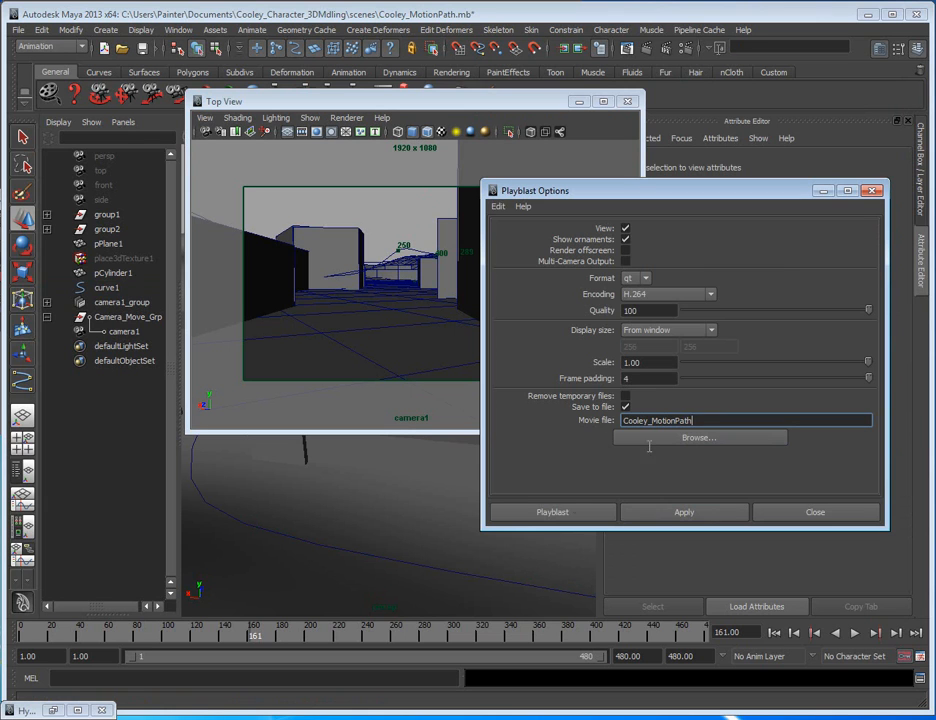
left_click(553, 512)
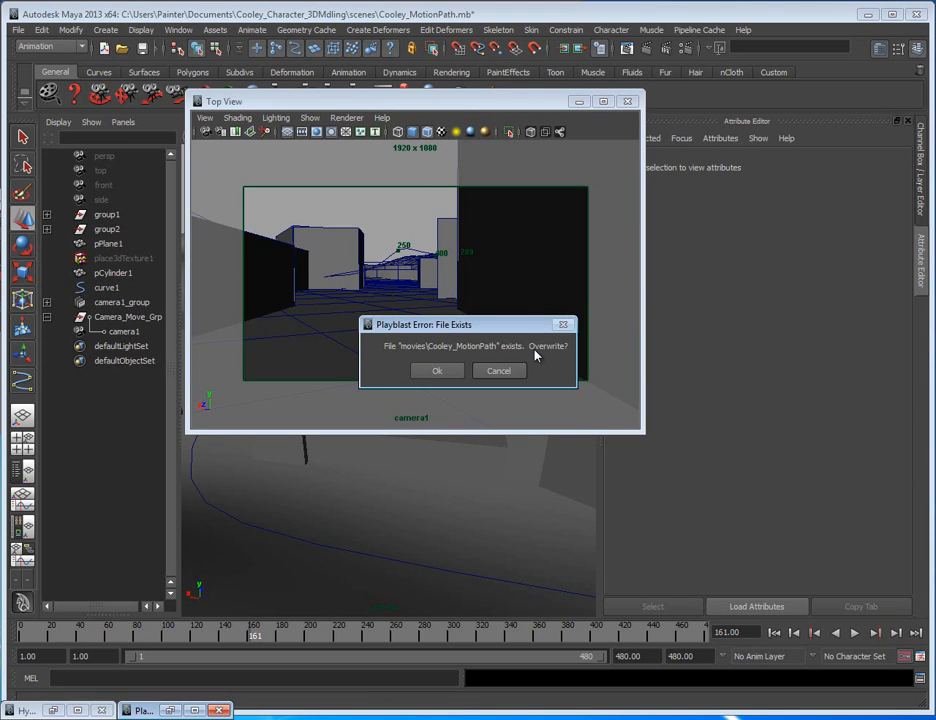
left_click(498, 371)
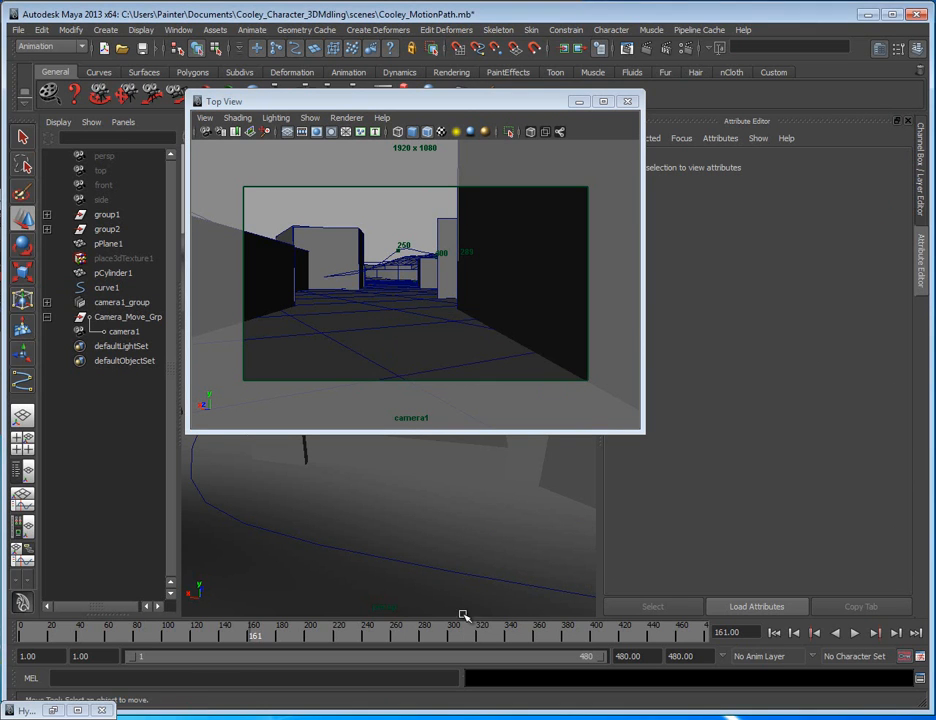
- Set the playblast movie file to Cooley_MotionPath_01 and start the playblast of the floating camera1 view
right_click(504, 634)
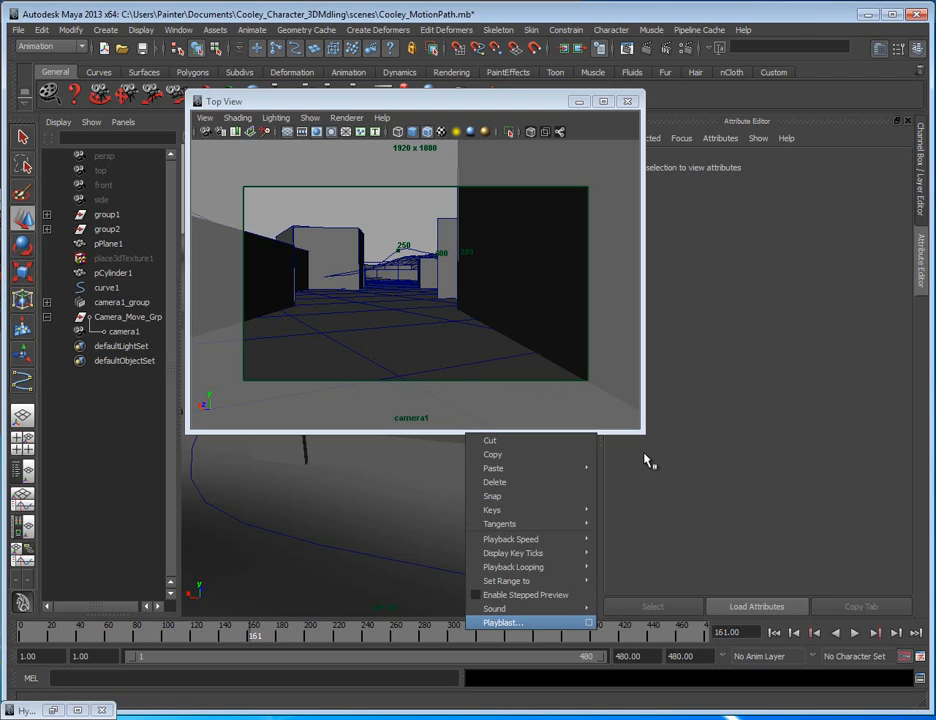
left_click(706, 421)
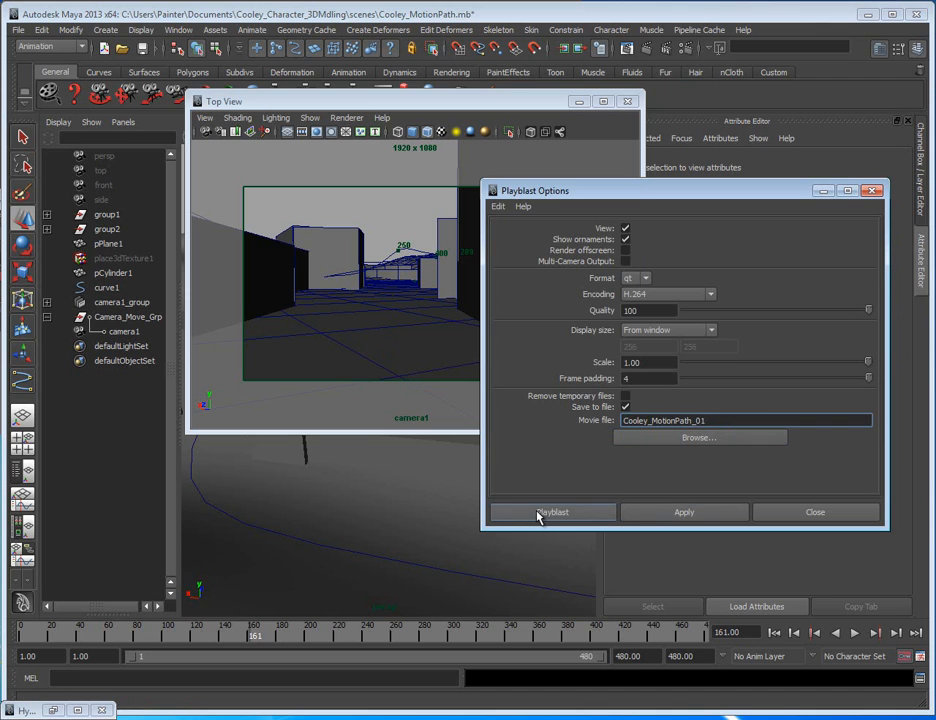
left_click(465, 398)
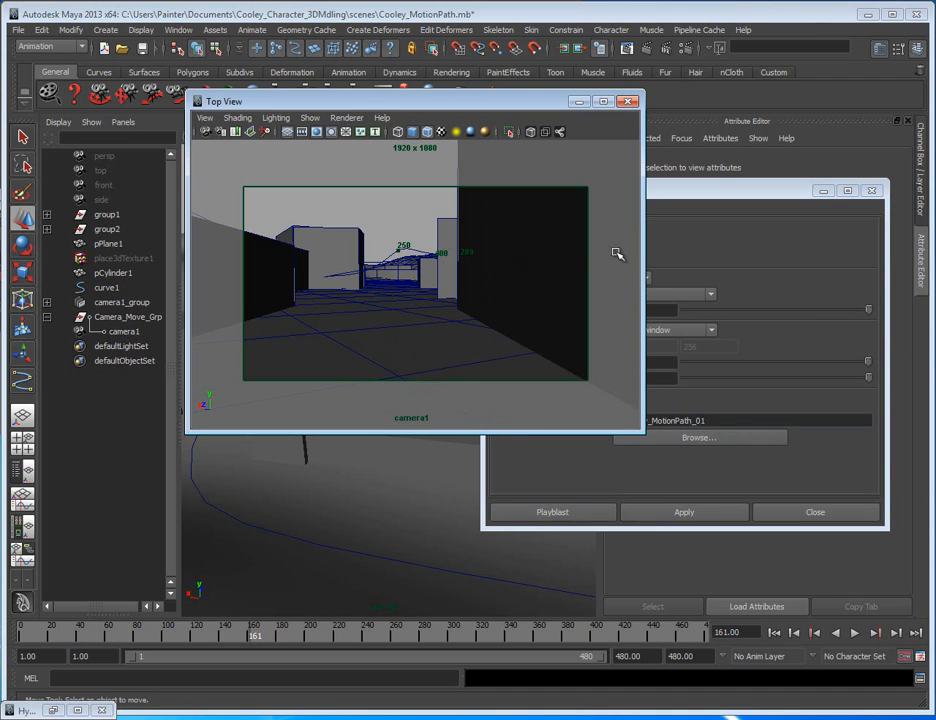
left_click(652, 210)
left_click(519, 512)
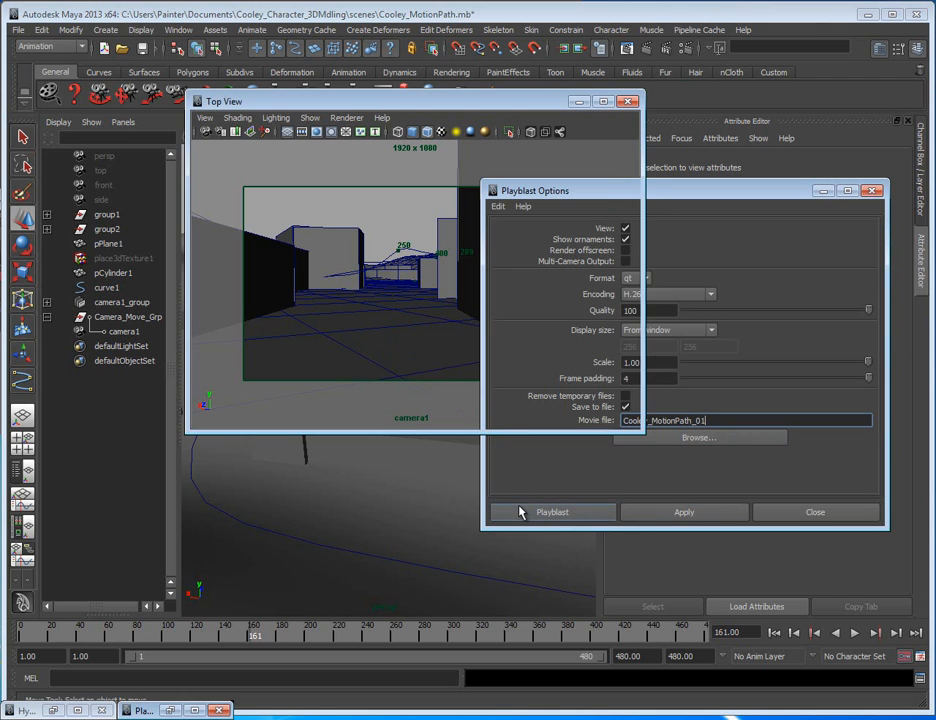
left_click(519, 512)
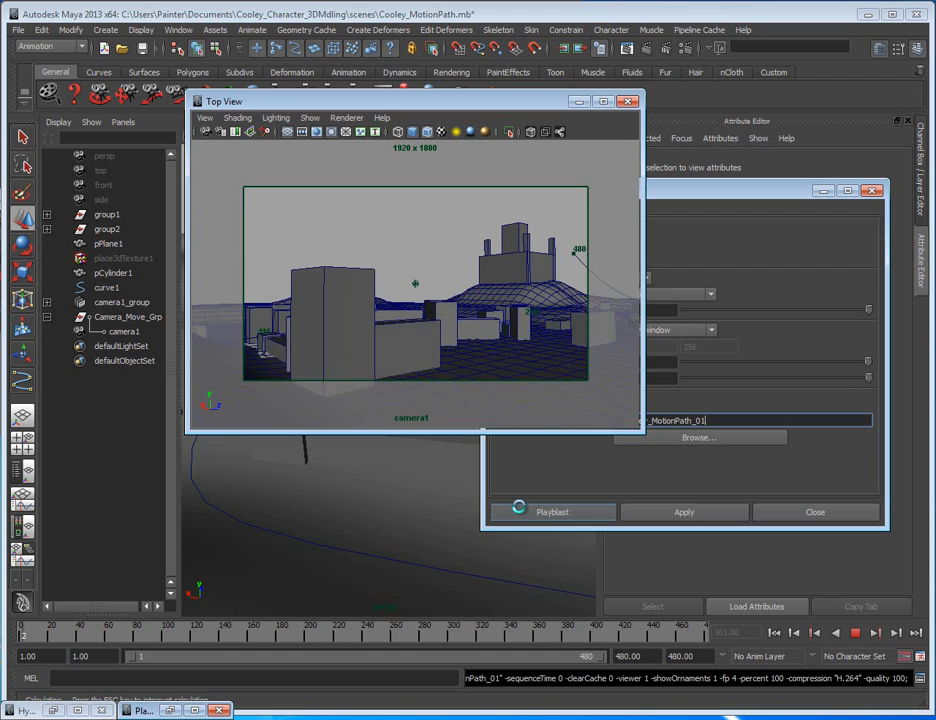